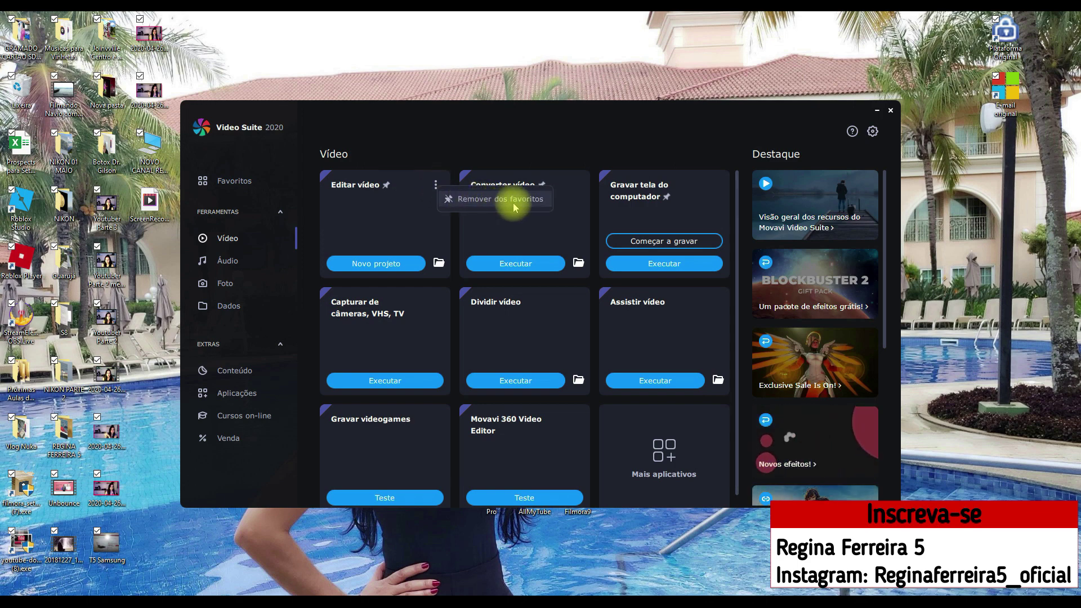
# Look through the audio, photo and data tool categories of the suite.
pyautogui.click(575, 186)
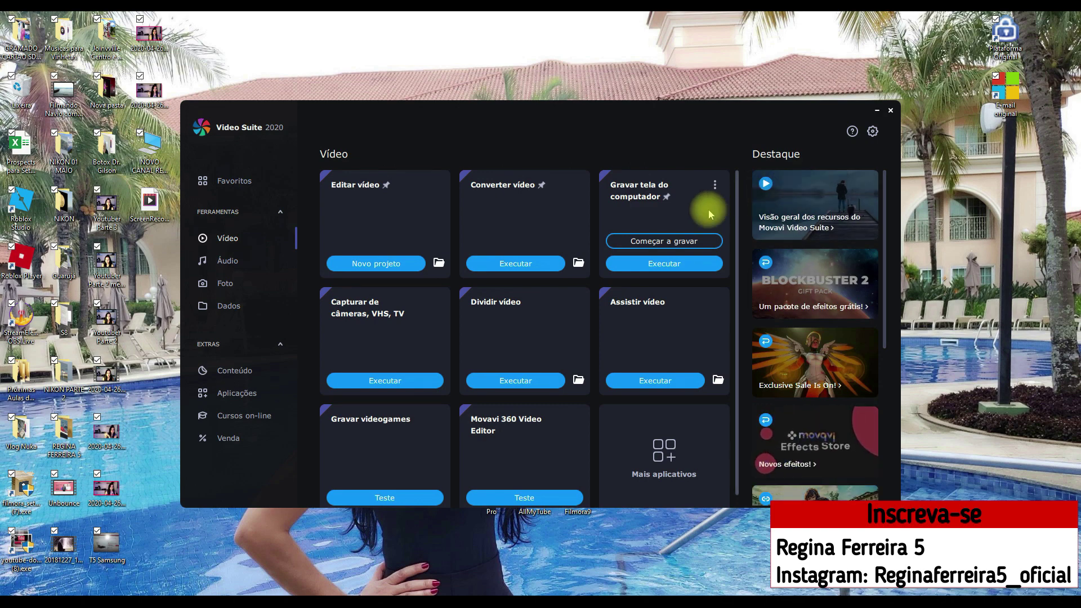
pyautogui.click(228, 262)
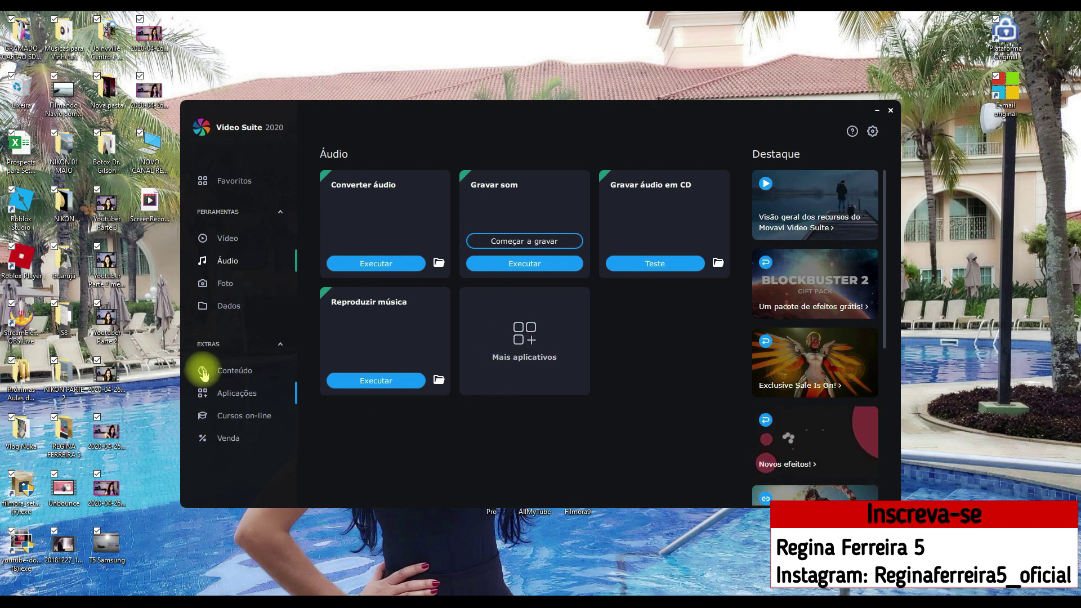
pyautogui.click(227, 283)
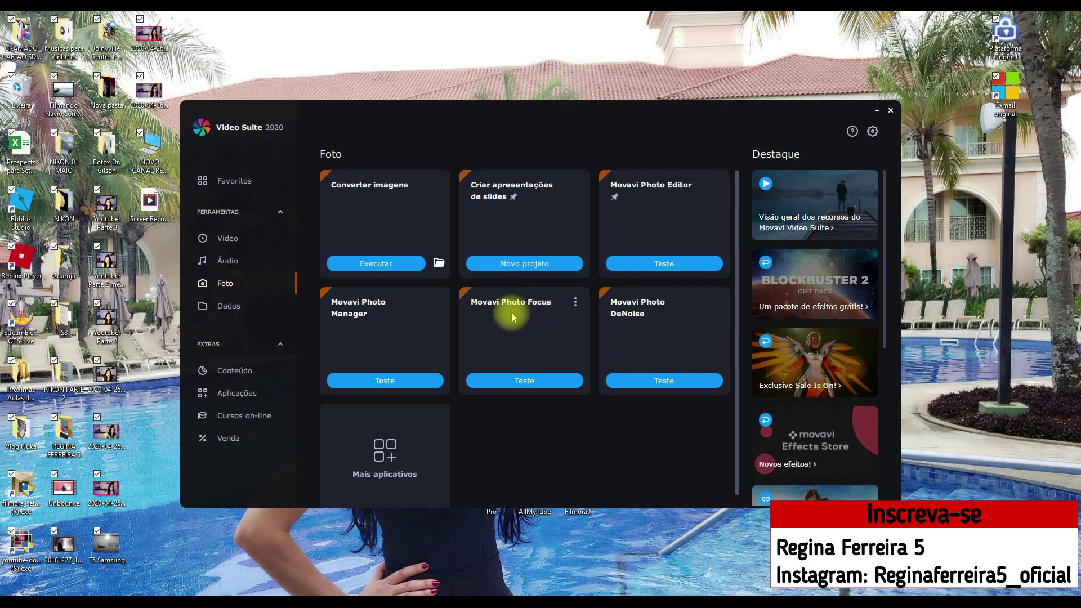
pyautogui.click(225, 308)
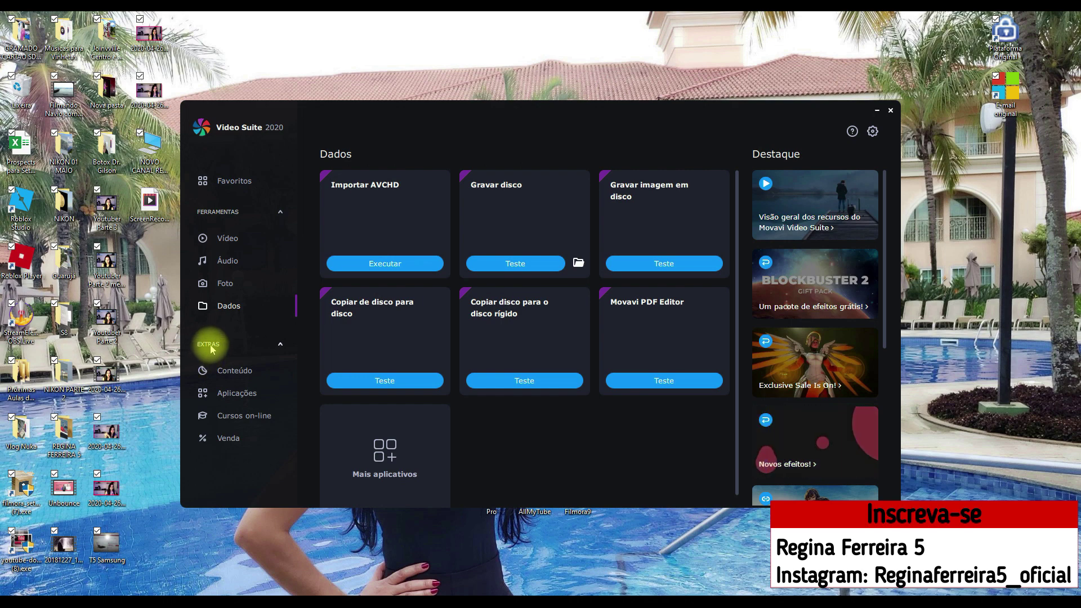
# Browse the video, audio and image collections in the Conteúdo section, comparing them with the audio and video tools.
pyautogui.click(233, 369)
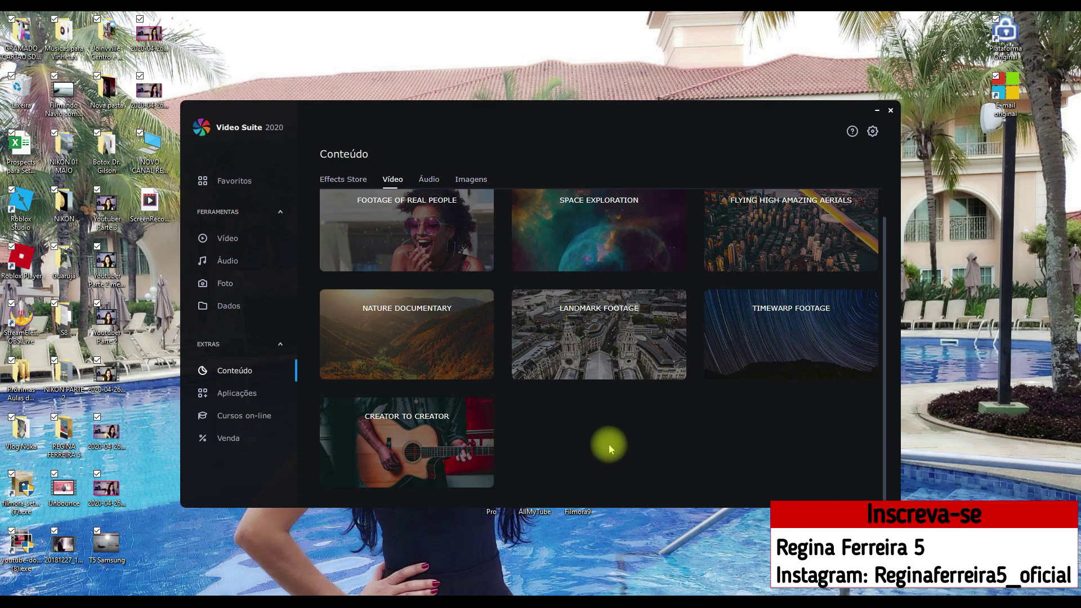
pyautogui.moveTo(386, 357)
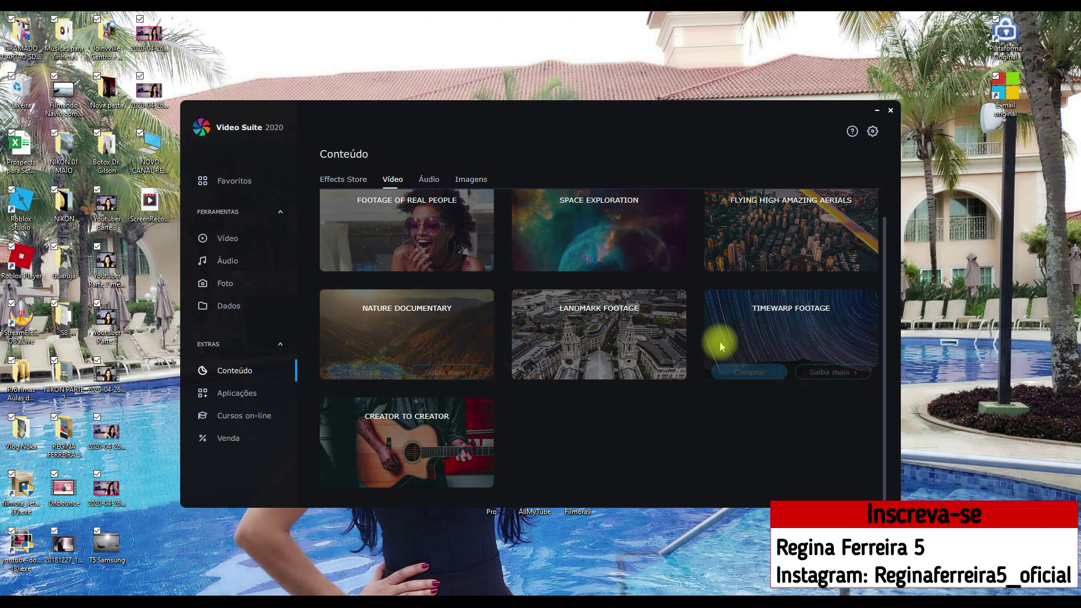
pyautogui.click(432, 181)
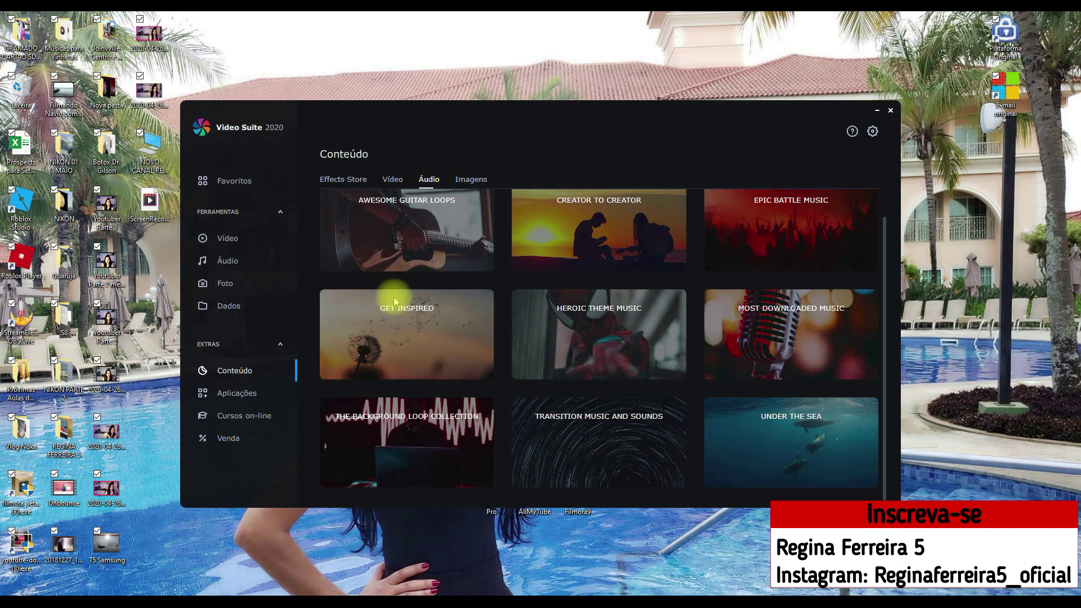
pyautogui.click(225, 264)
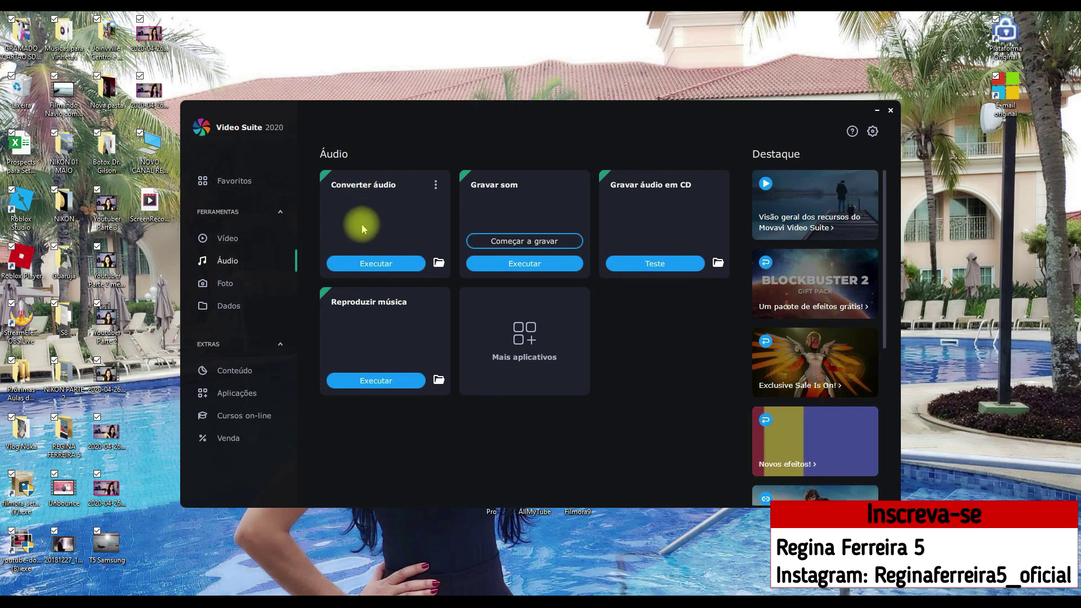
pyautogui.click(242, 244)
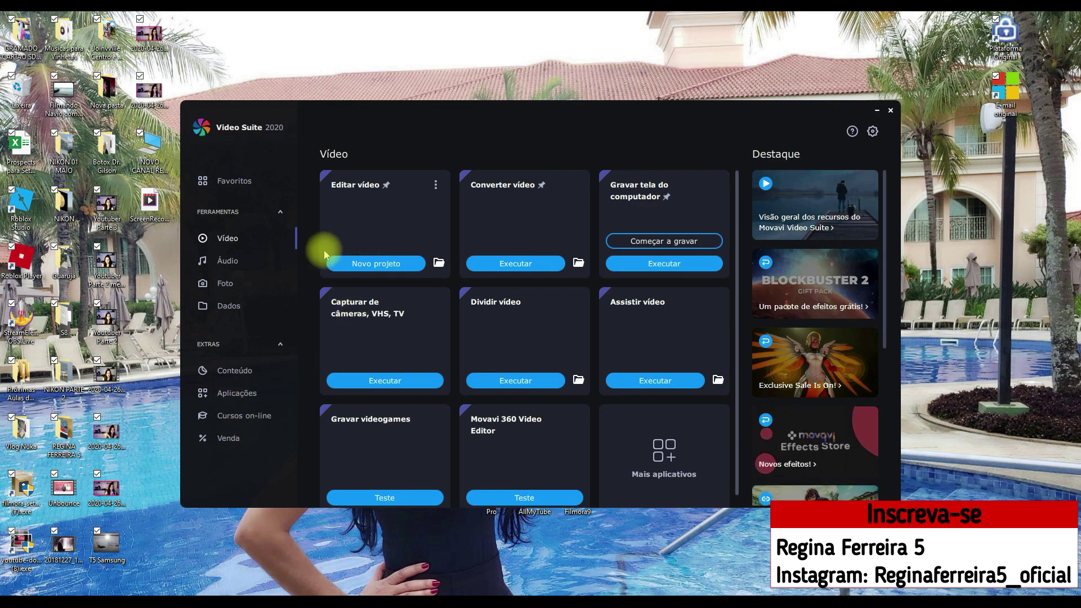
pyautogui.click(238, 373)
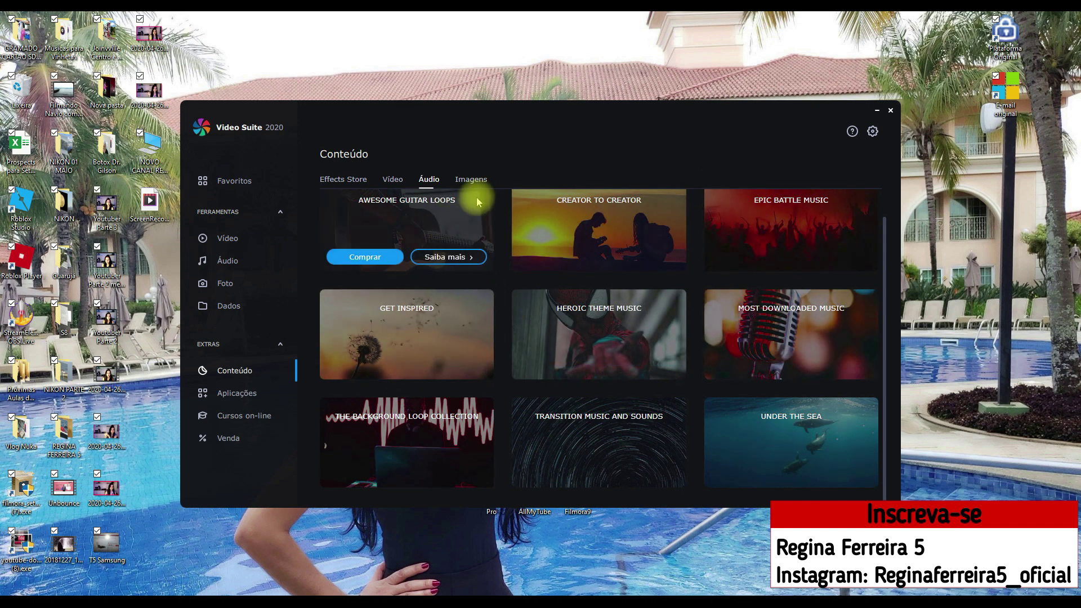
pyautogui.click(470, 179)
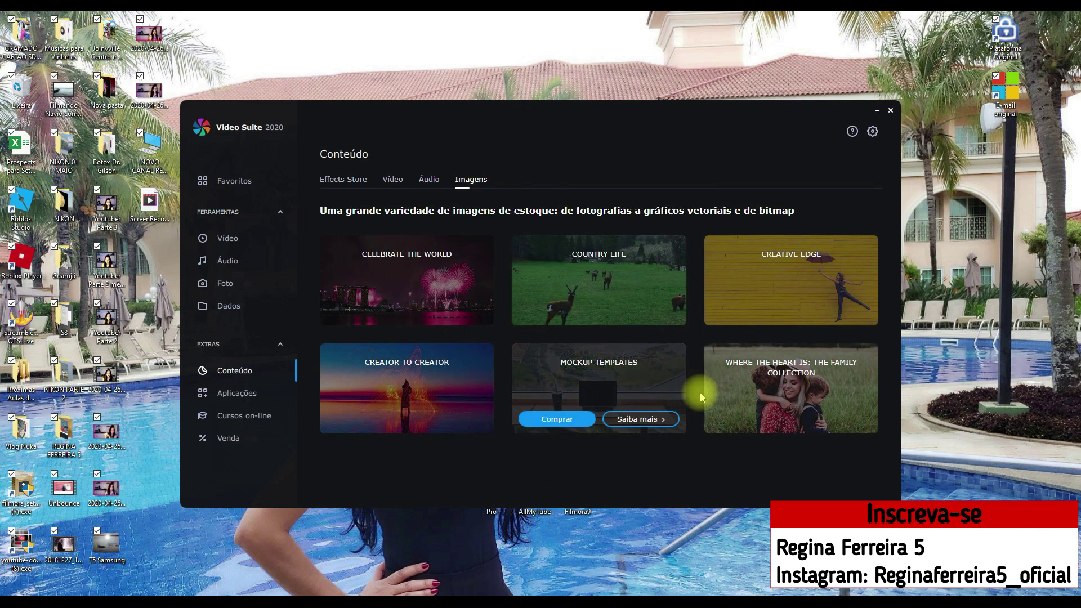
# Look through the Aplicações, Cursos on-line and Venda sections for the extra programs, courses and offers.
pyautogui.click(236, 393)
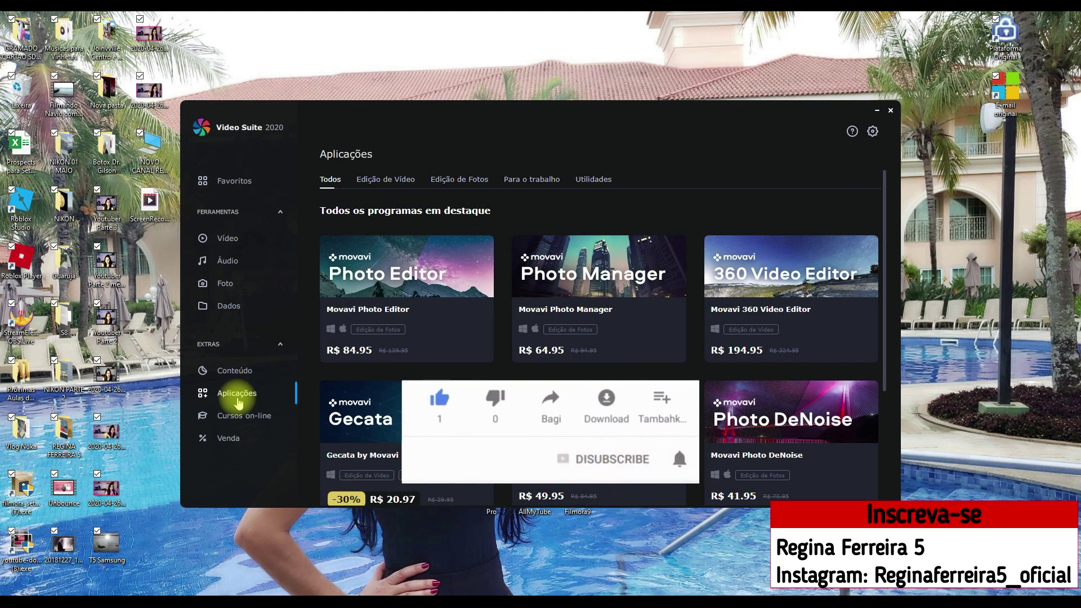
pyautogui.click(228, 415)
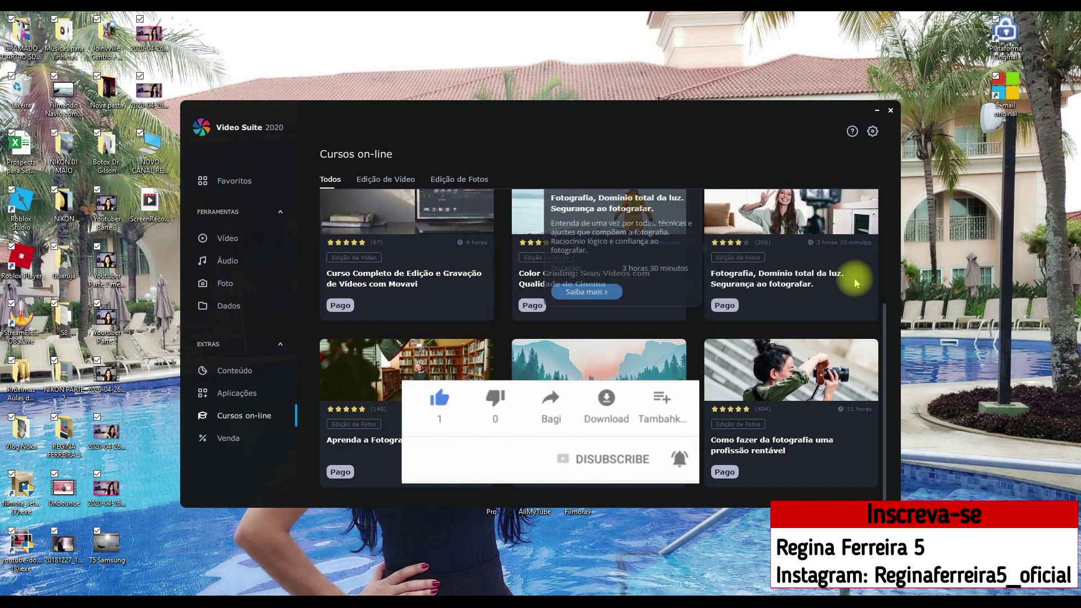
pyautogui.click(228, 437)
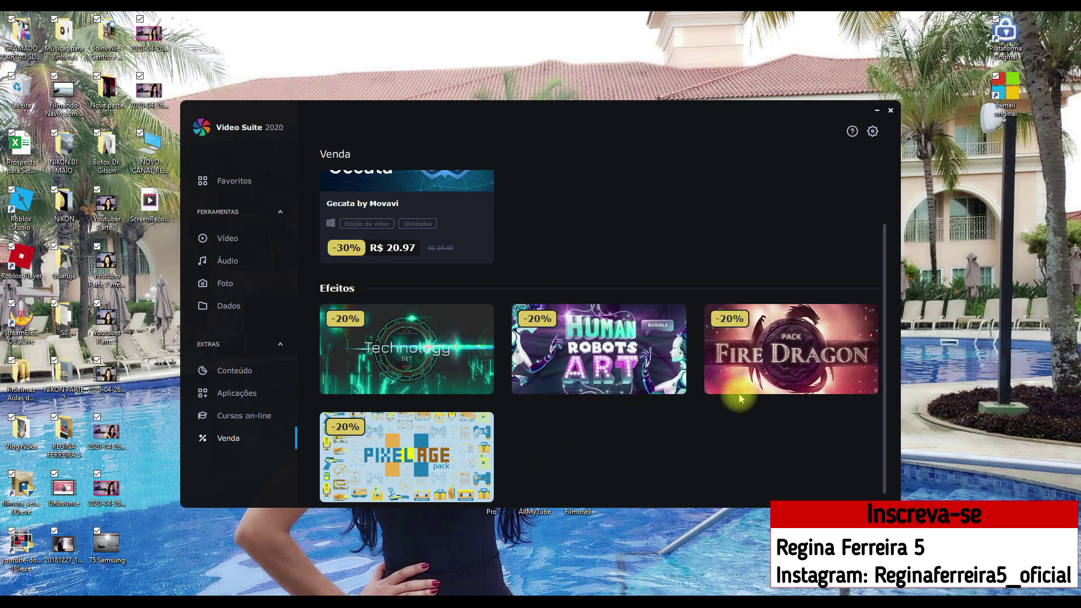
# Create a new video editing project from the video tools.
pyautogui.click(218, 240)
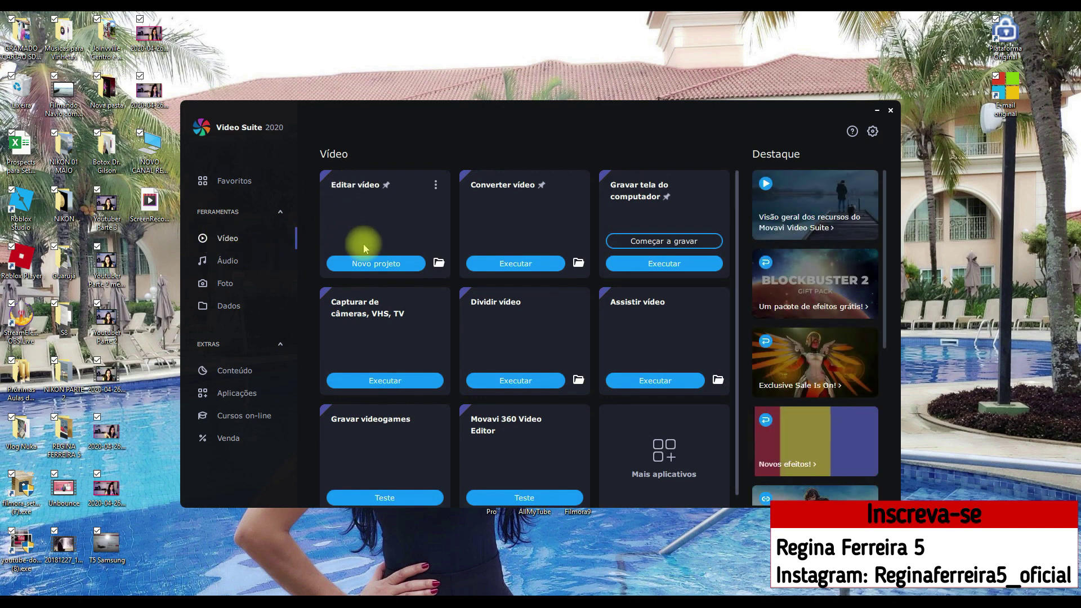
pyautogui.click(369, 264)
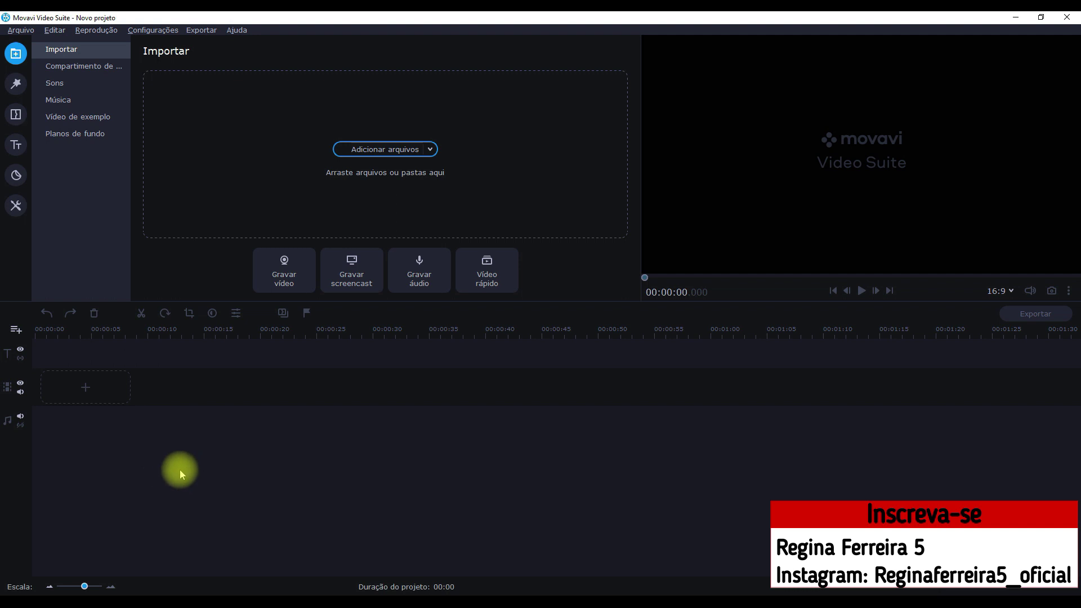
# Examine the import options, the media bin and the built-in Sons collection of sound effects.
pyautogui.click(84, 68)
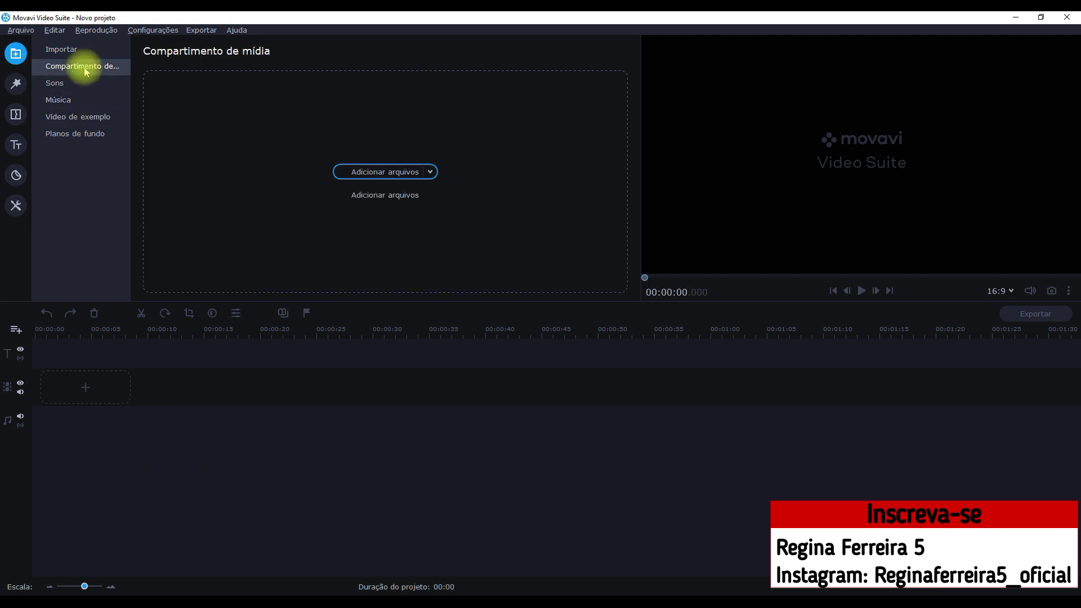
pyautogui.click(57, 50)
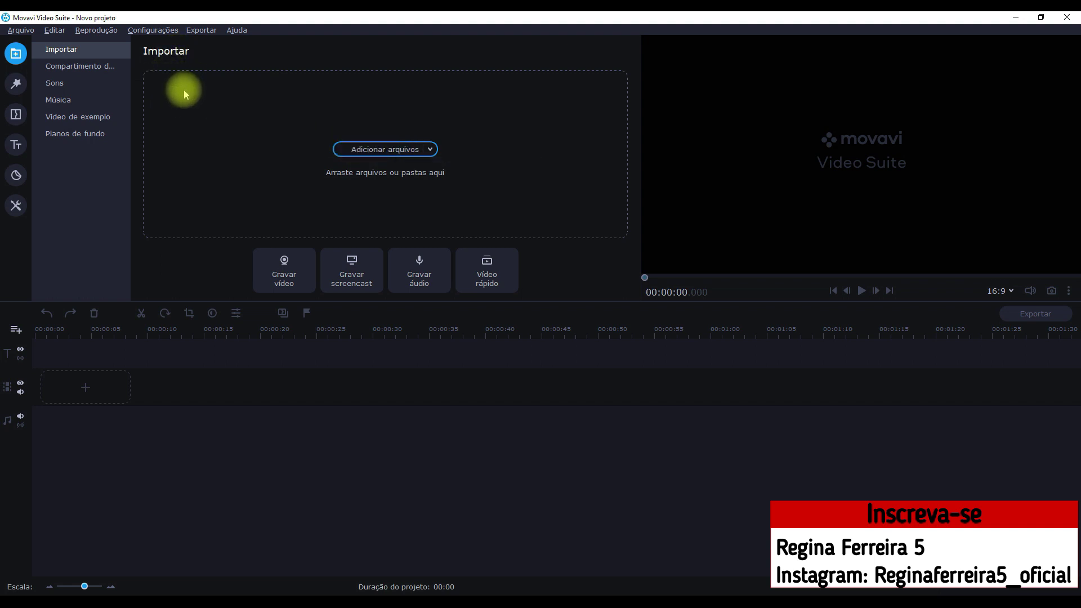
pyautogui.click(90, 67)
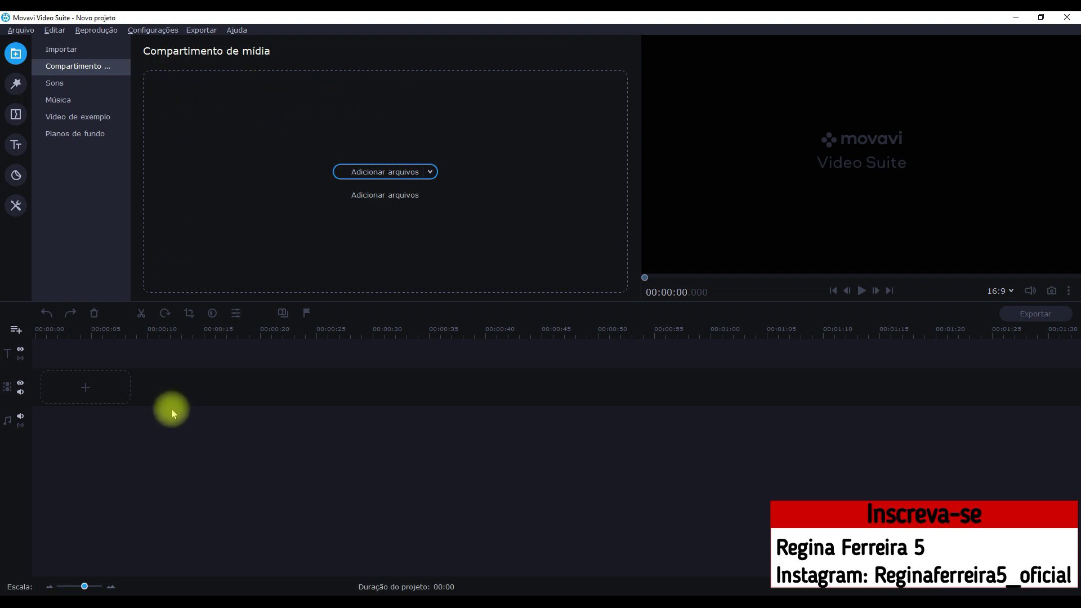
pyautogui.click(49, 83)
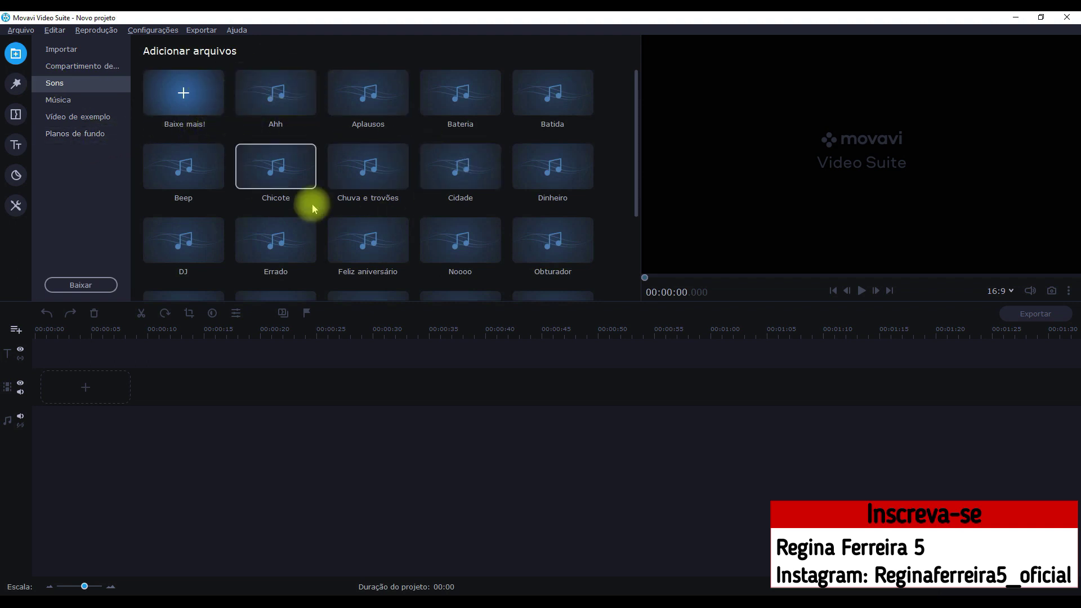
pyautogui.scroll(-3, 350, 140)
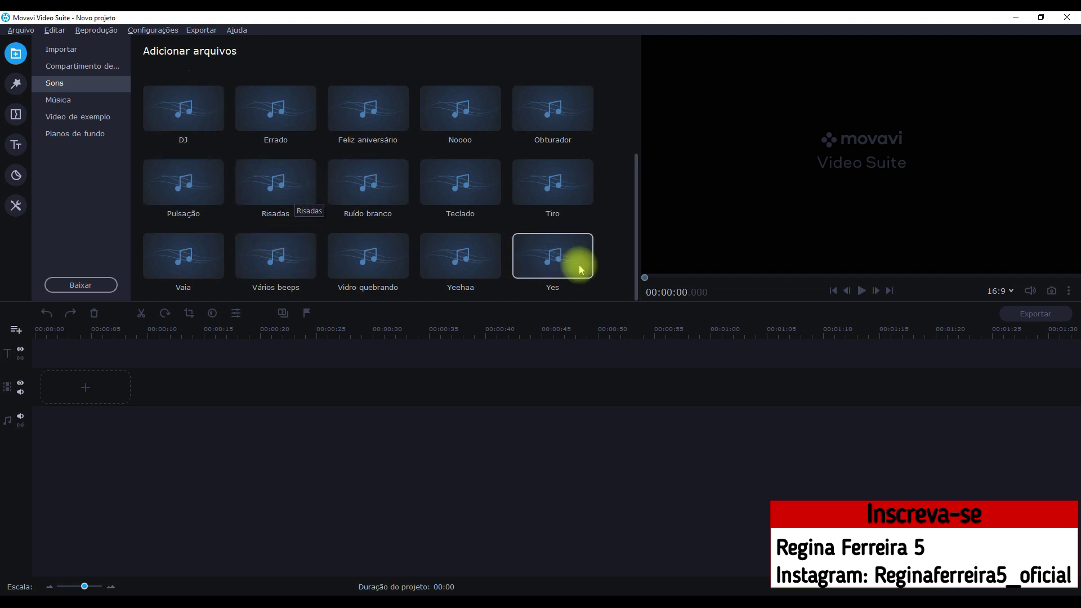
pyautogui.scroll(2, 563, 237)
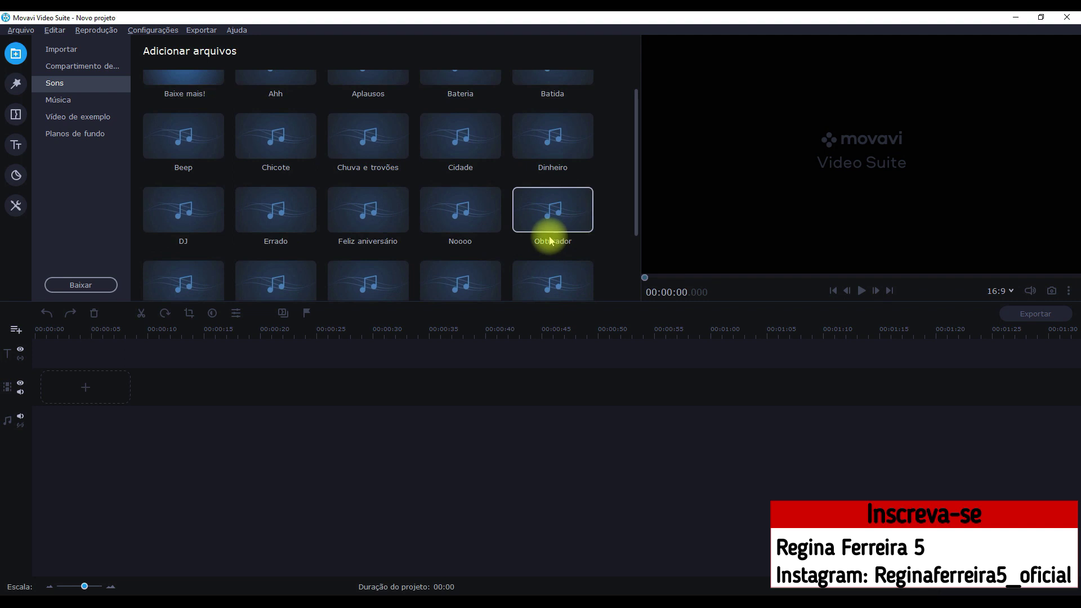
pyautogui.scroll(1, 300, 197)
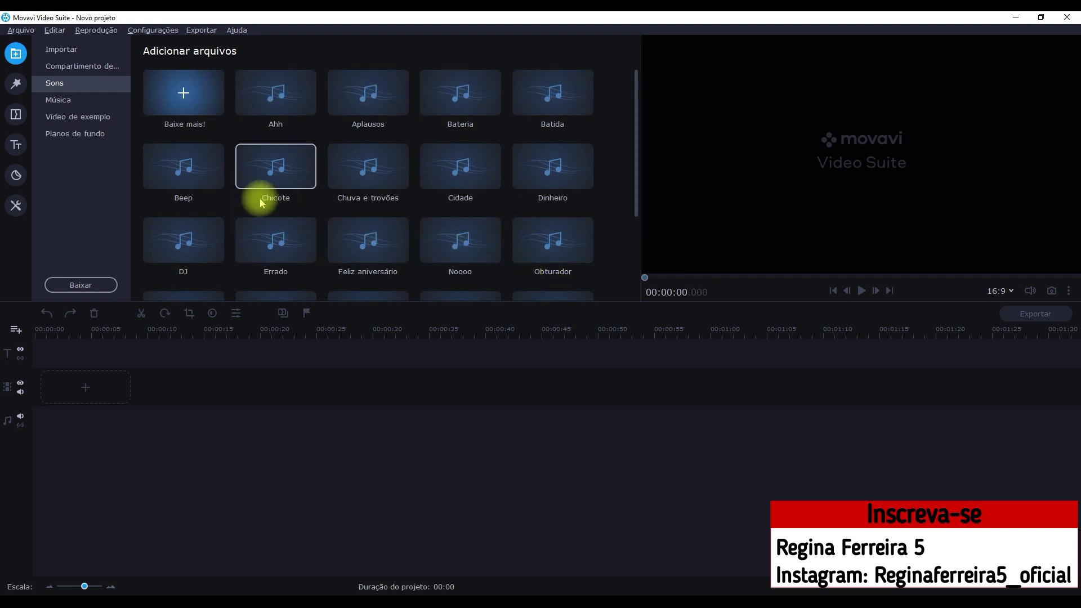
# Browse the built-in Música collection from start to end and preview the Rock-n-Roll track.
pyautogui.click(67, 102)
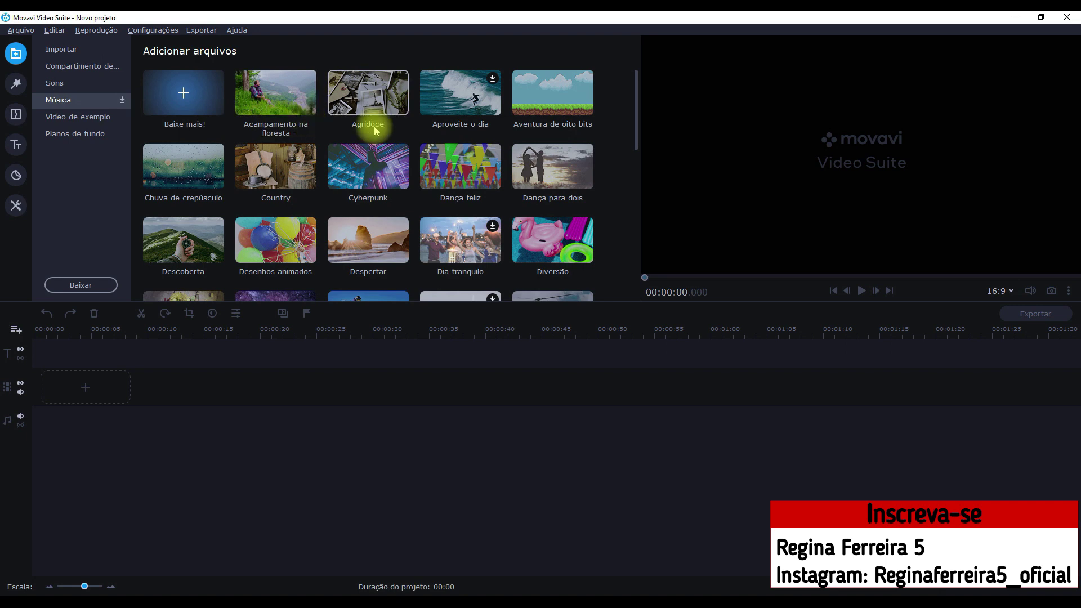
pyautogui.scroll(-4, 371, 141)
pyautogui.scroll(-1, 371, 142)
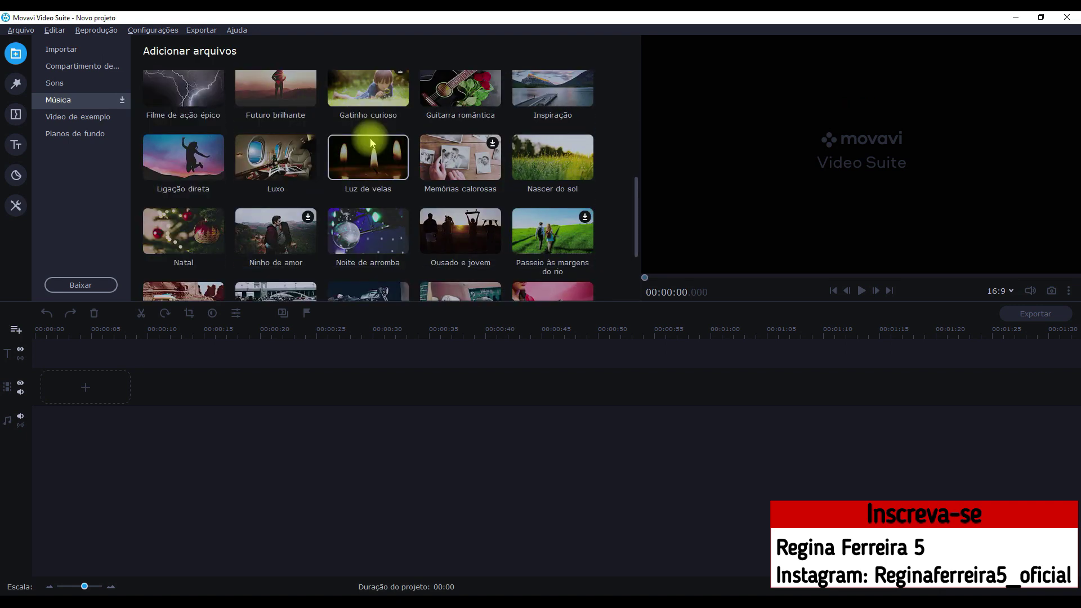
pyautogui.scroll(-2, 372, 147)
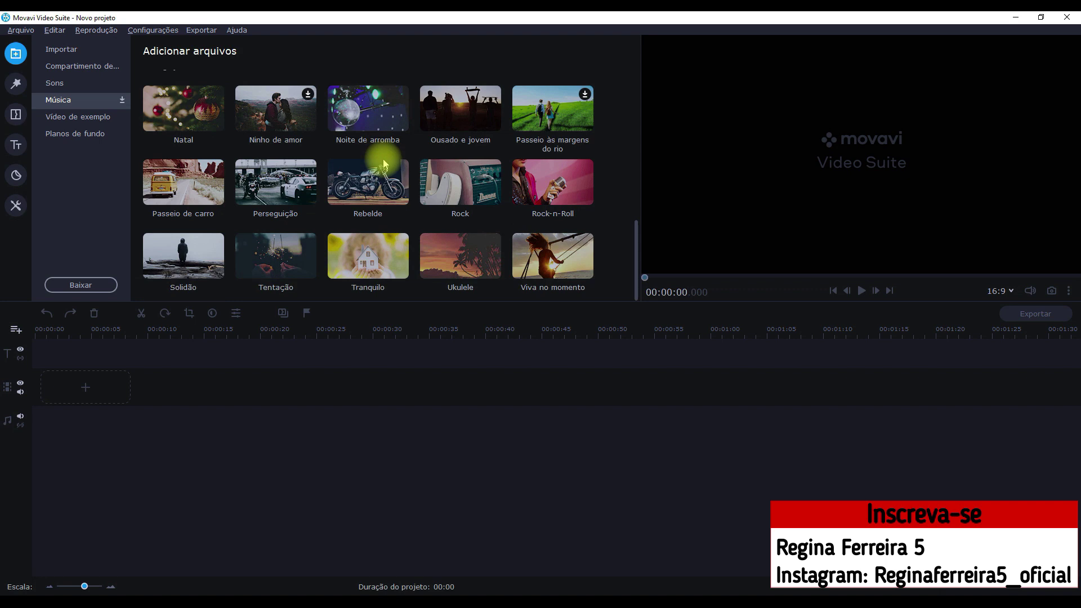
pyautogui.scroll(4, 383, 164)
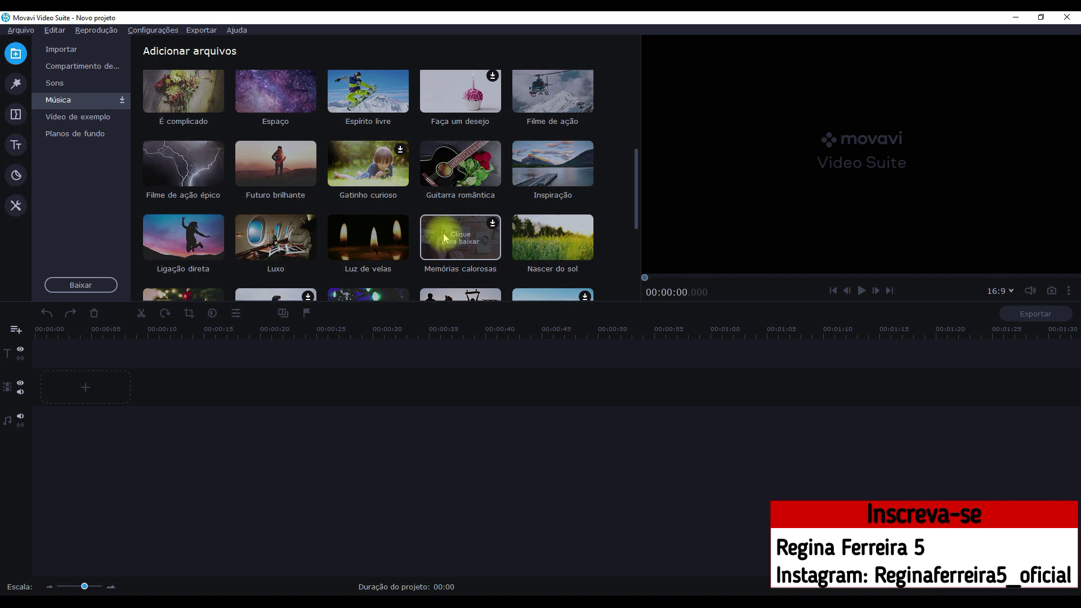
pyautogui.scroll(-2, 441, 229)
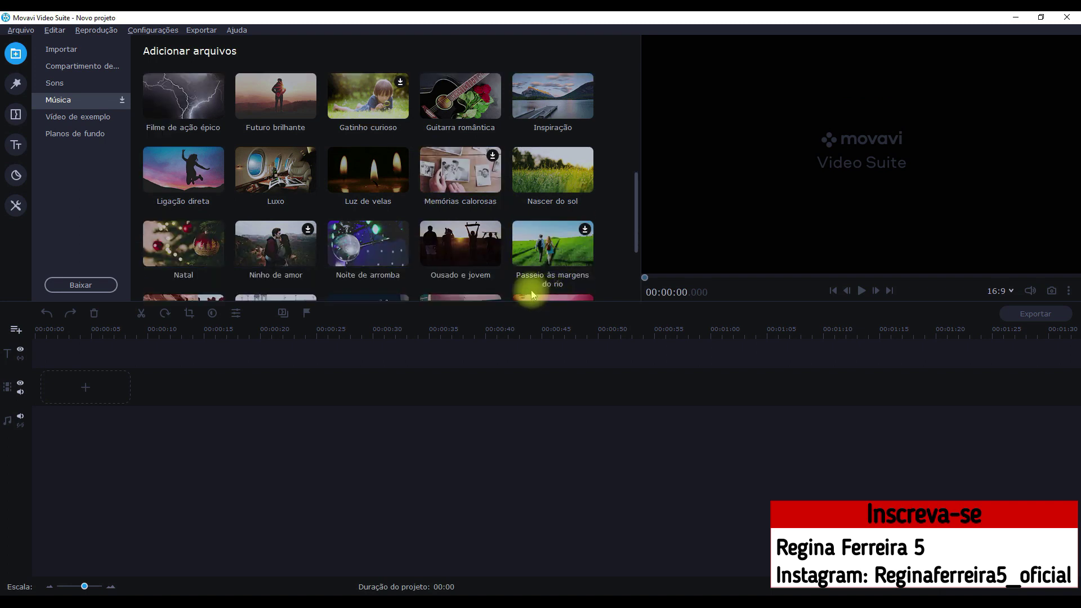
pyautogui.scroll(-3, 475, 228)
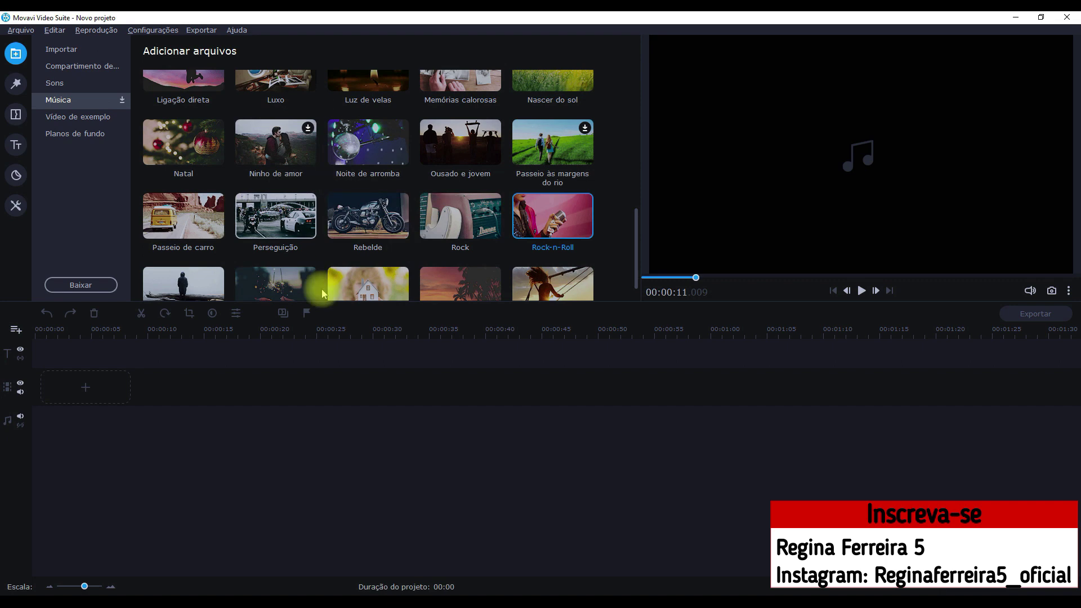
pyautogui.scroll(-1, 294, 270)
pyautogui.scroll(5, 282, 225)
pyautogui.scroll(2, 229, 211)
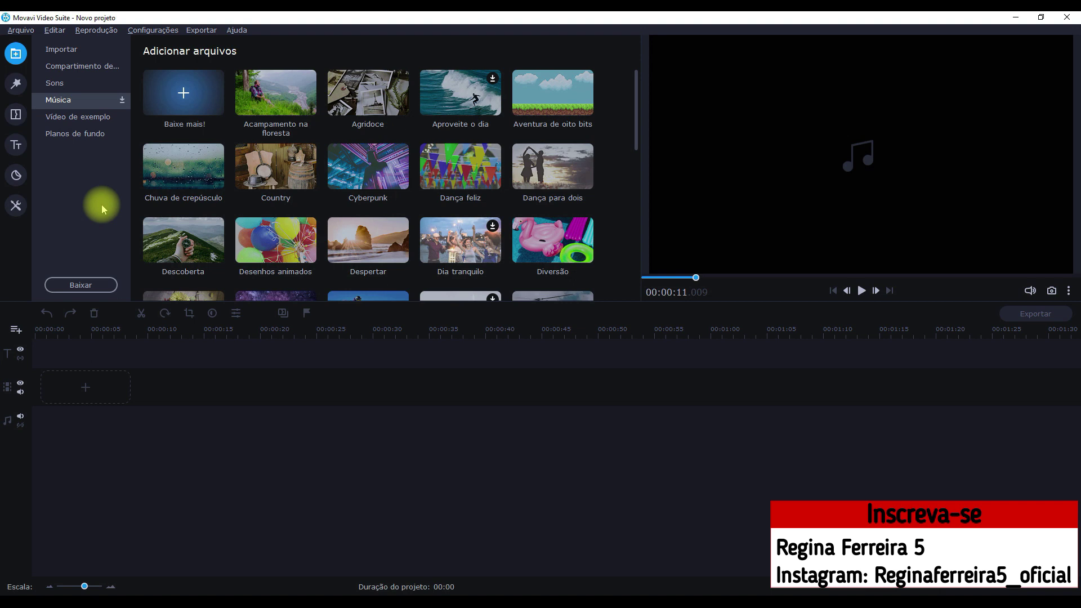
# Preview the sample video Destaque and add it to the start of the video track.
pyautogui.click(74, 116)
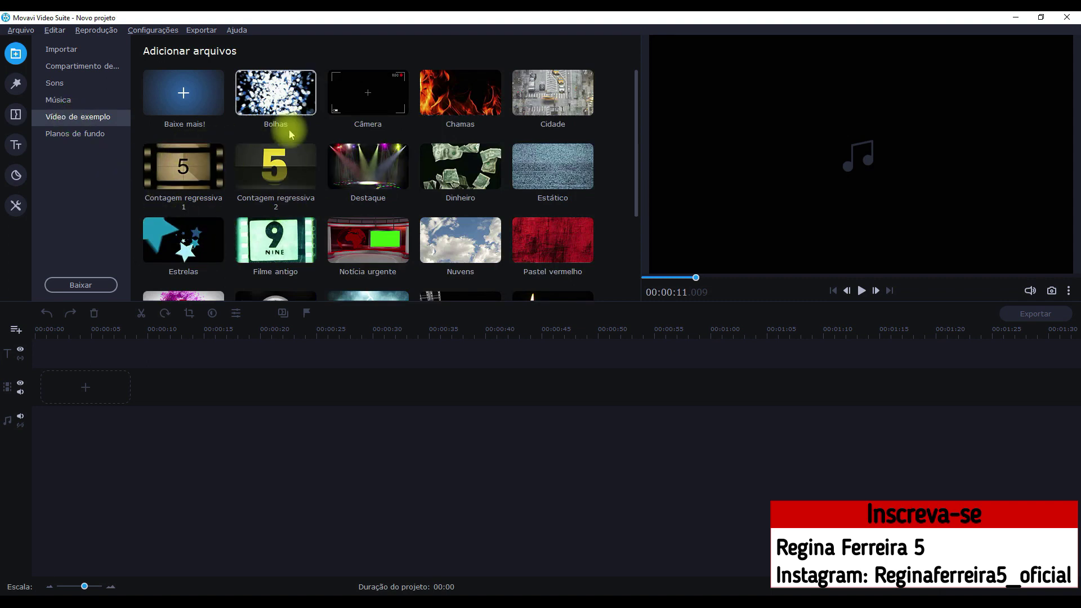
pyautogui.click(338, 156)
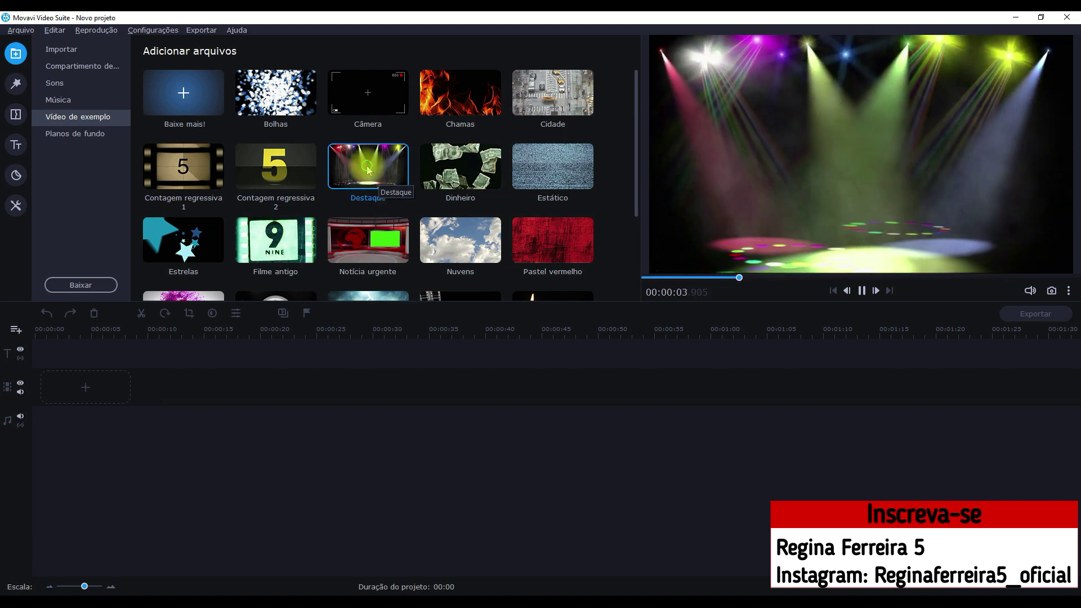
pyautogui.moveTo(366, 166); pyautogui.dragTo(67, 398)
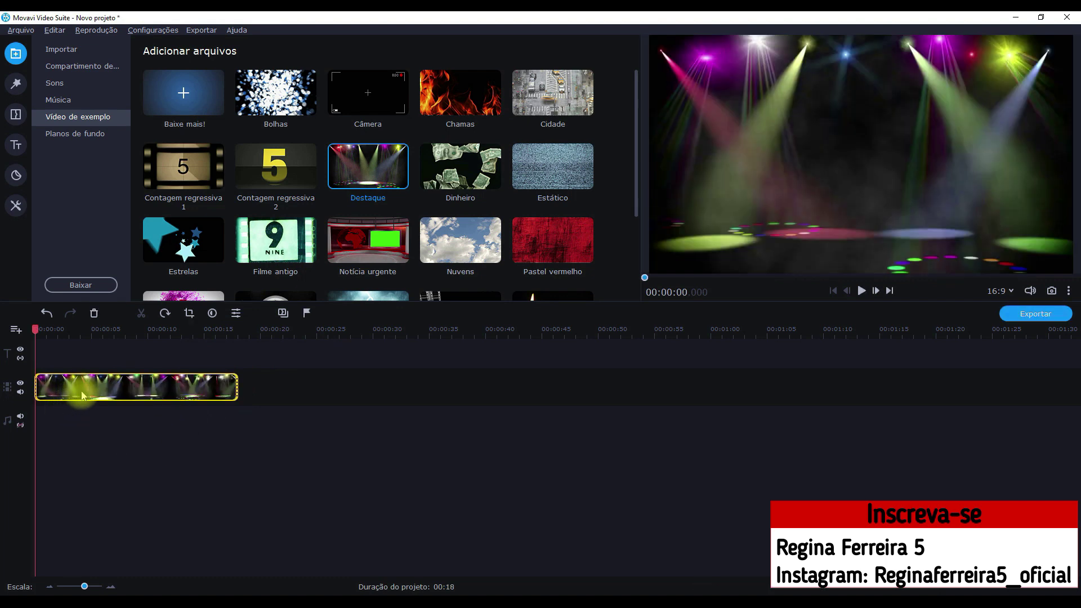
# Copy the Destaque clip on the video track and paste the duplicate directly after it.
pyautogui.click(82, 395)
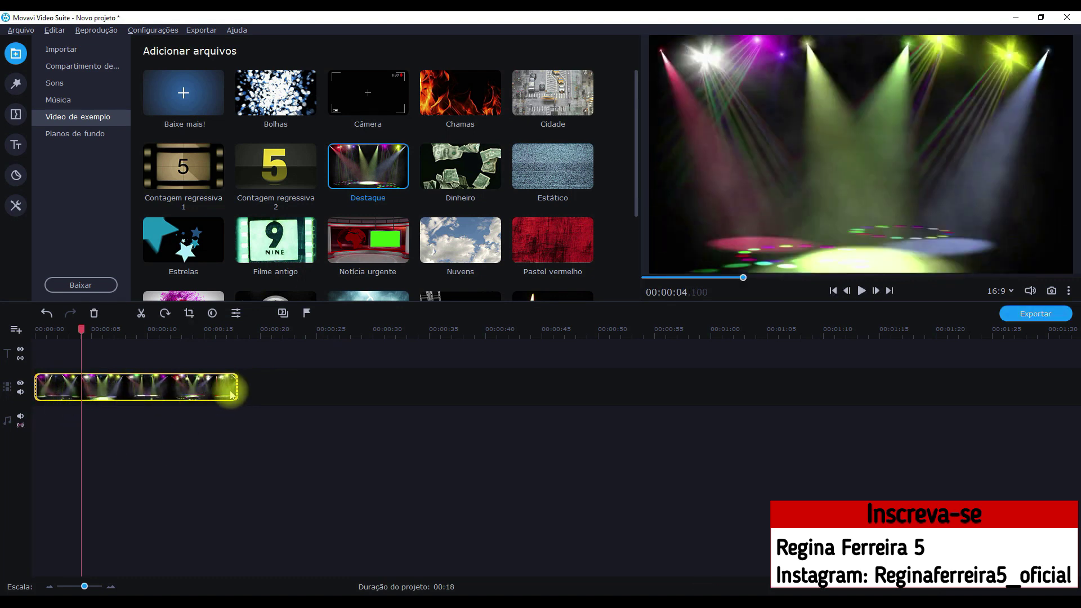
pyautogui.click(236, 389)
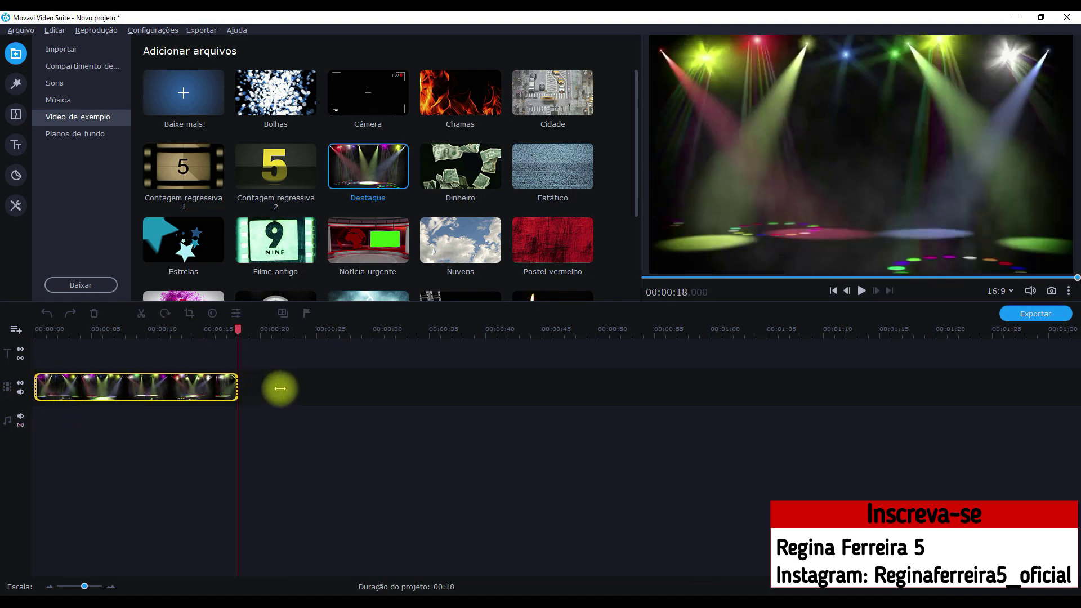
pyautogui.click(239, 393)
pyautogui.rightClick(211, 392)
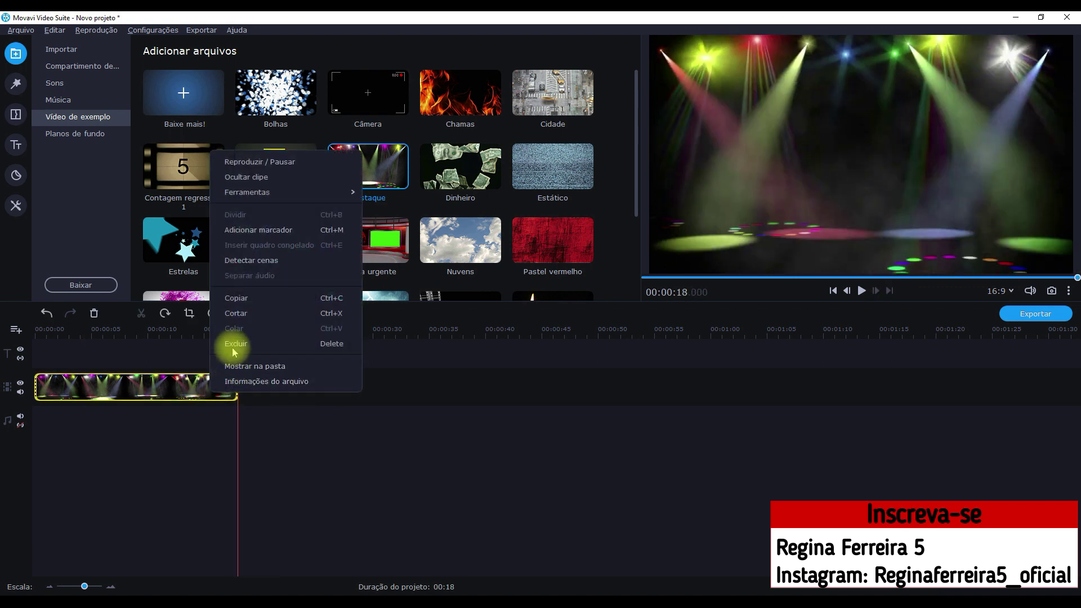
pyautogui.click(248, 298)
pyautogui.rightClick(250, 381)
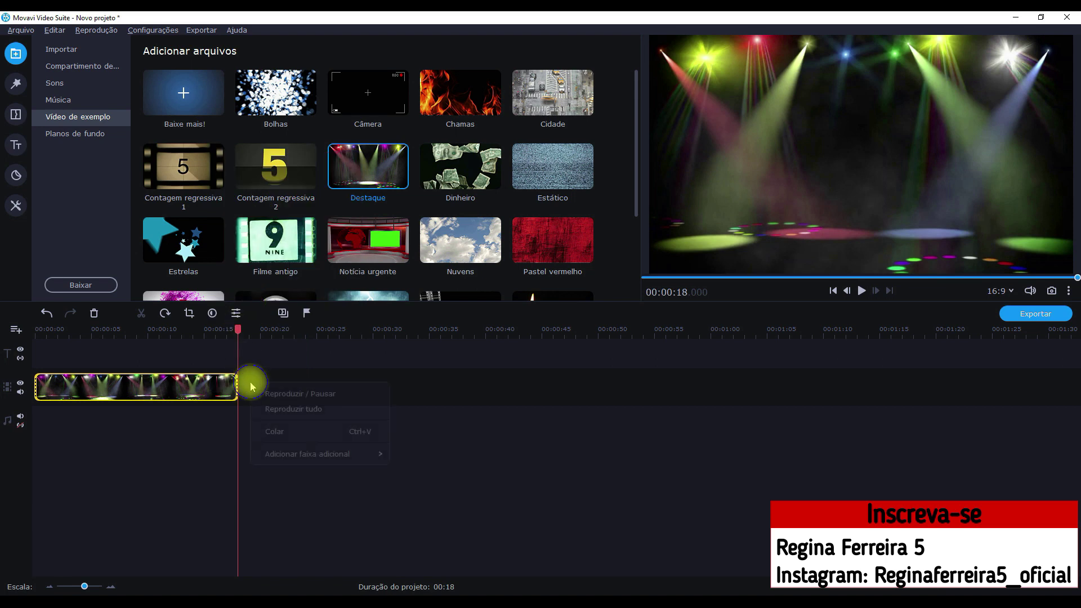
pyautogui.click(282, 429)
# Paste three more copies of the Destaque clip at the end of the video track and play the sequence from the start.
pyautogui.rightClick(483, 385)
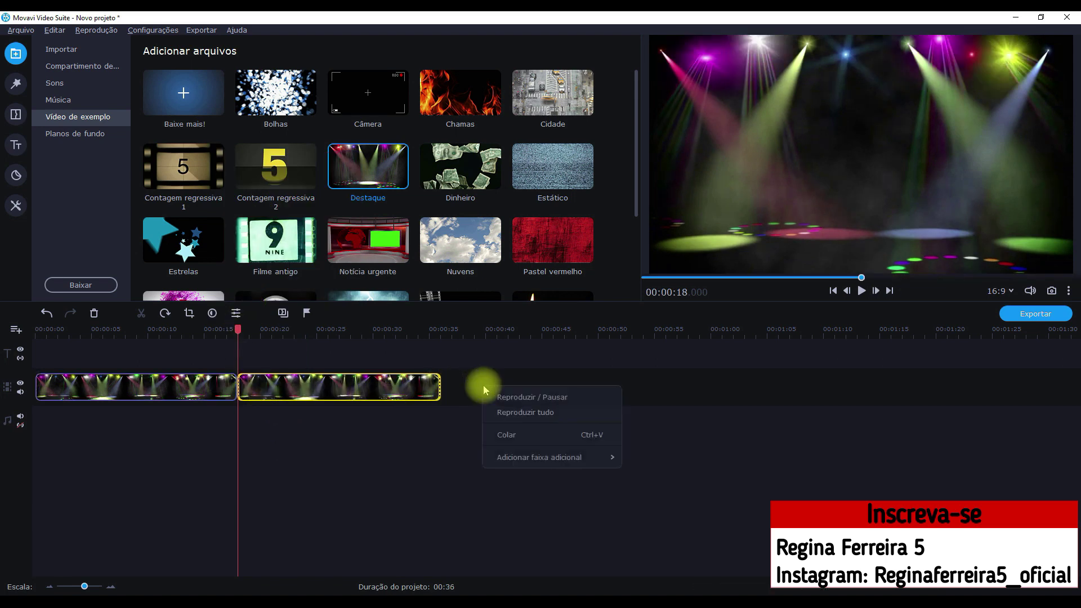
pyautogui.click(505, 436)
pyautogui.rightClick(676, 386)
pyautogui.click(699, 436)
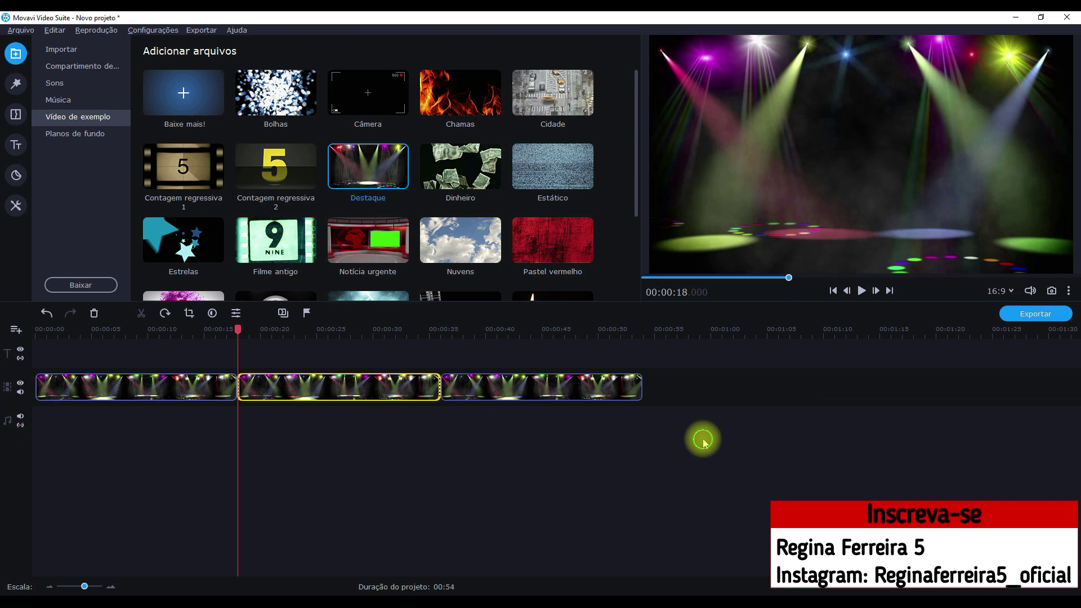
pyautogui.rightClick(897, 380)
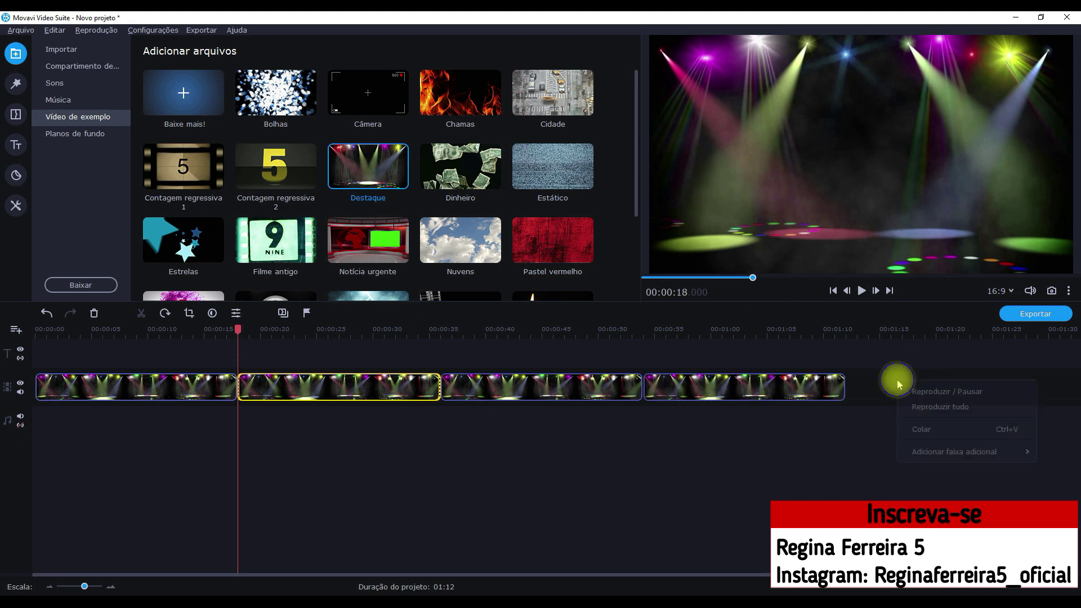
pyautogui.click(920, 430)
pyautogui.moveTo(237, 330); pyautogui.dragTo(34, 332)
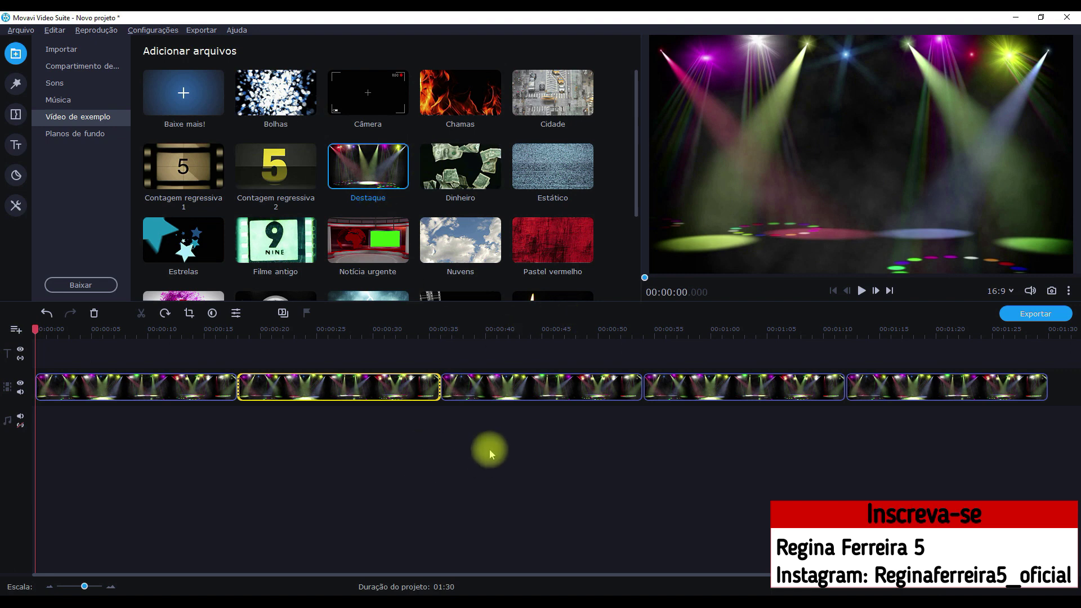
pyautogui.click(861, 290)
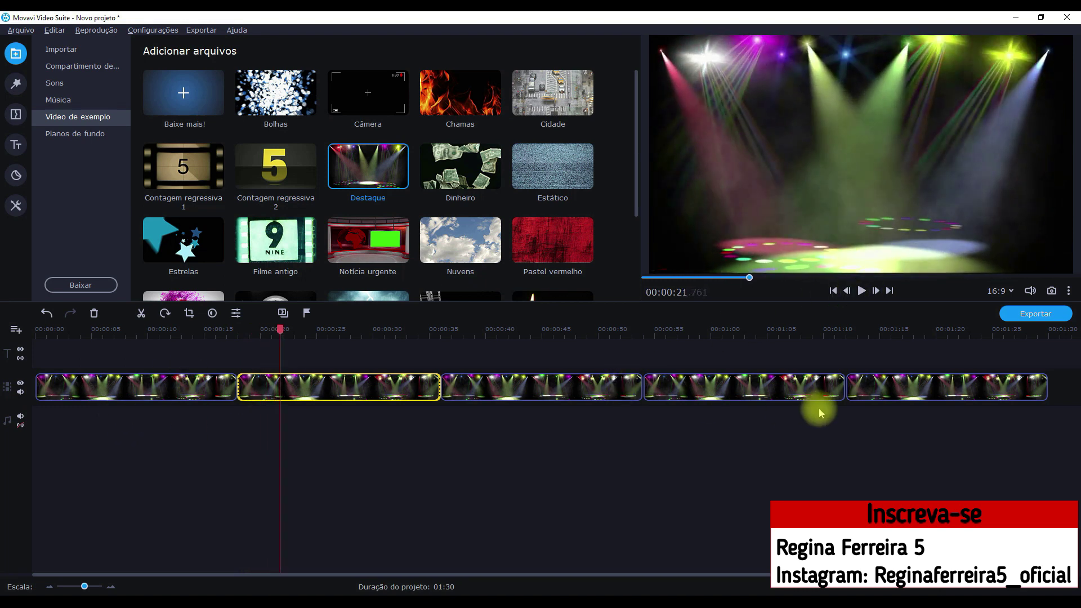
# Delete all five Destaque clips from the video track, starting with the last one.
pyautogui.click(919, 386)
pyautogui.press('Delete')
pyautogui.click(773, 399)
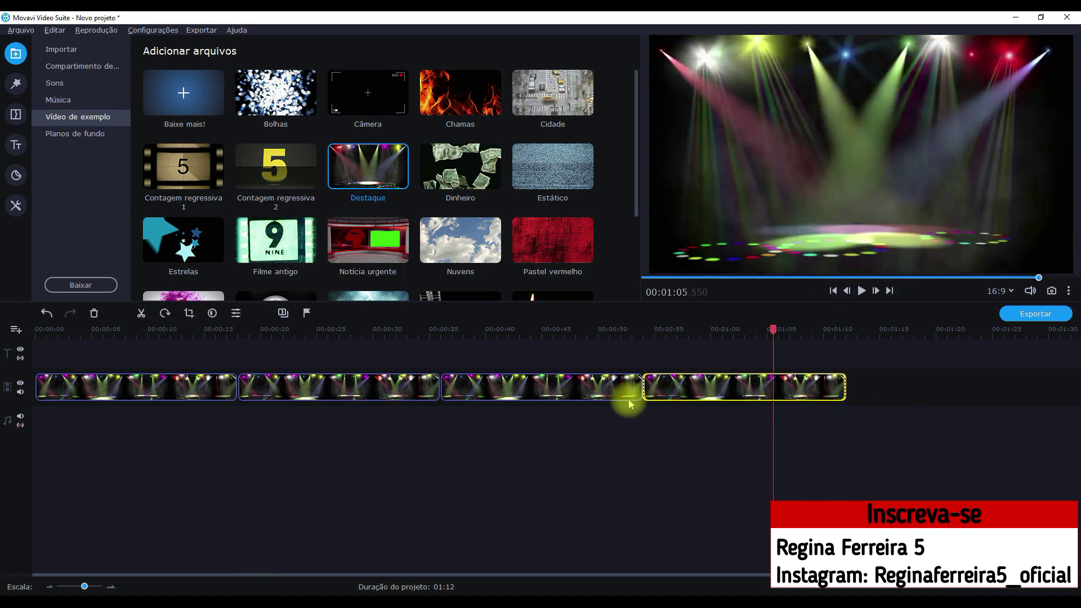
pyautogui.press('Delete')
pyautogui.click(591, 392)
pyautogui.press('Delete')
pyautogui.click(417, 390)
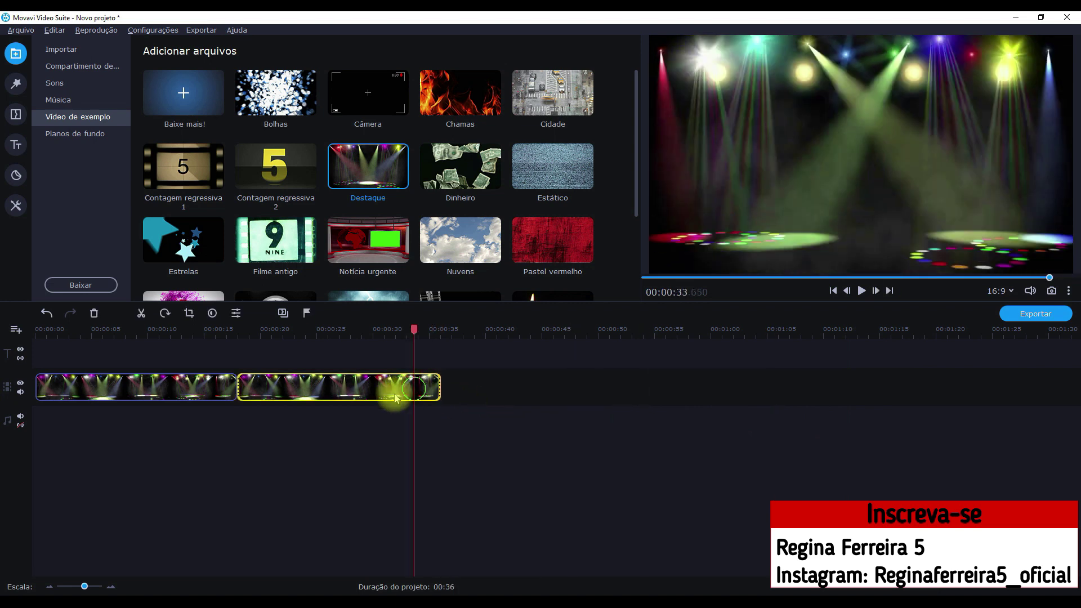
pyautogui.press('Delete')
pyautogui.click(223, 394)
pyautogui.press('Delete')
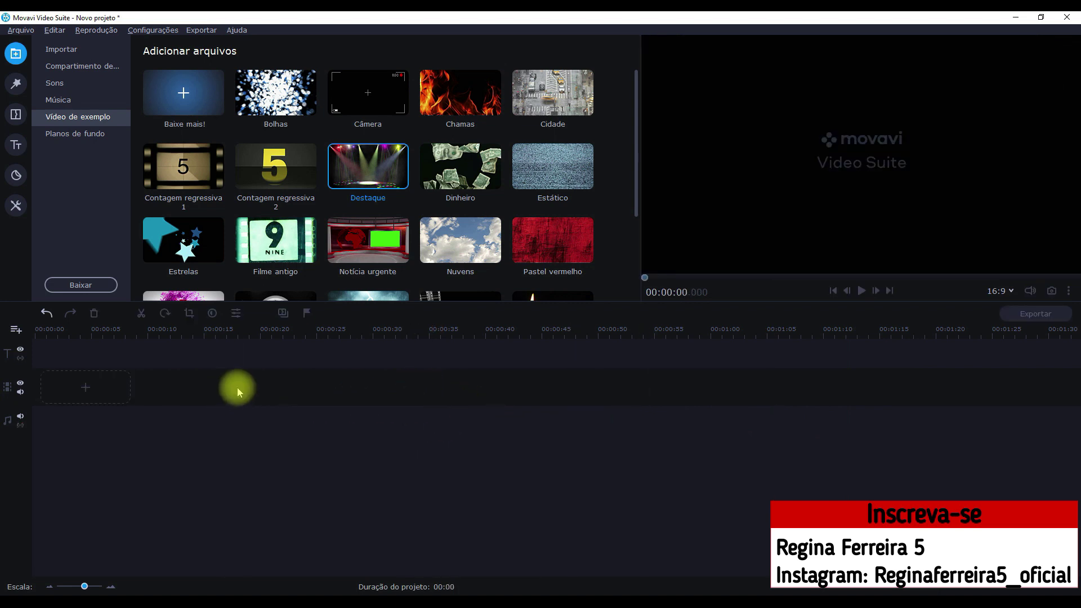
# Browse the built-in sample videos and preview several, including Estrelas, Notícia urgente, Tira de filme, Vulcão and Contagem regressiva 2.
pyautogui.click(186, 242)
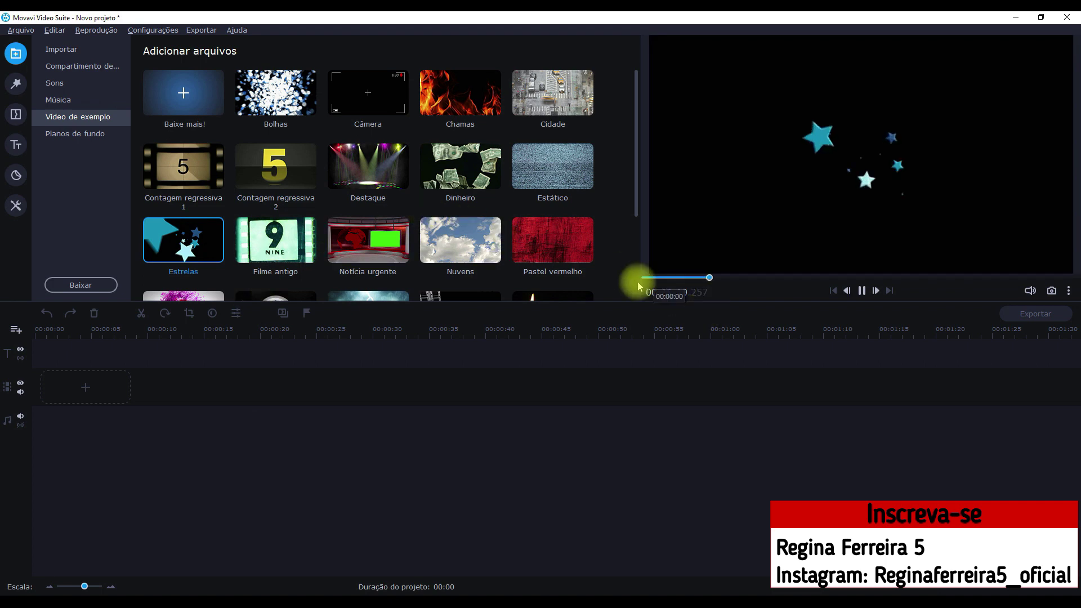
pyautogui.click(550, 171)
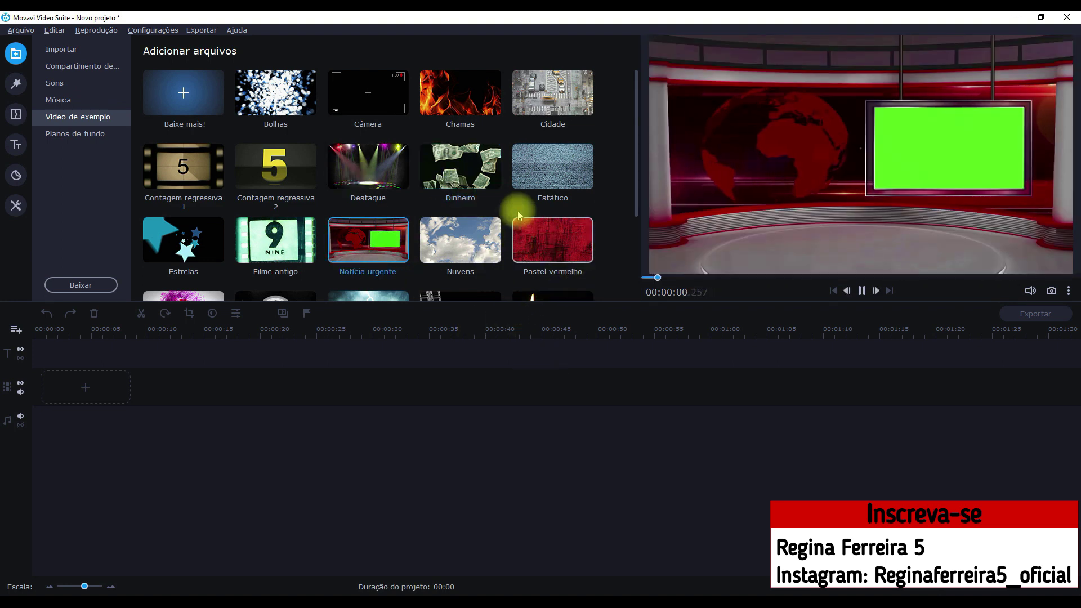
pyautogui.click(560, 97)
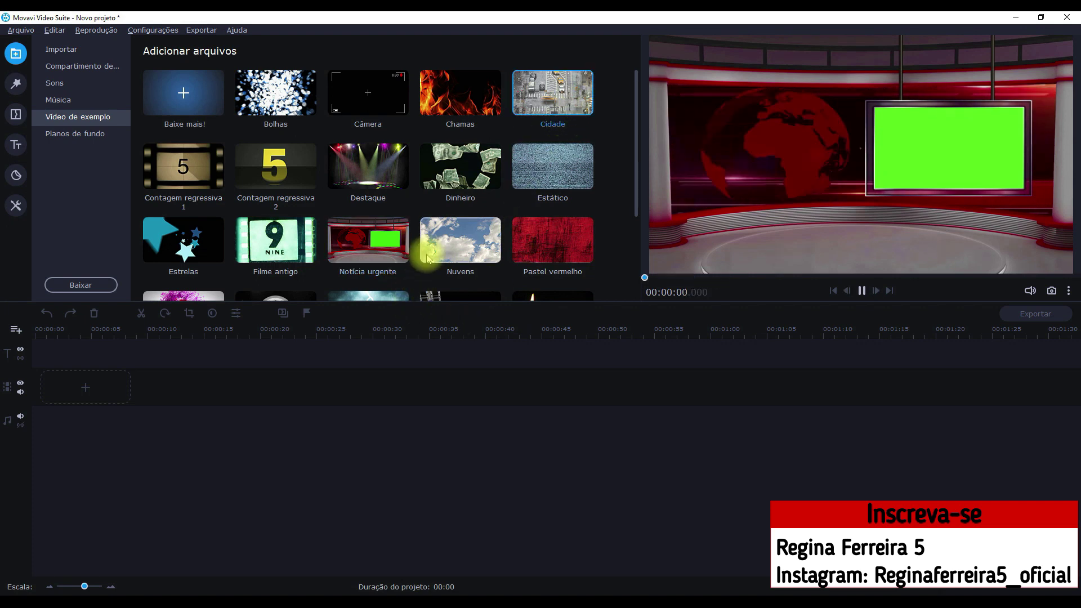
pyautogui.scroll(-1, 428, 254)
pyautogui.scroll(-2, 428, 253)
pyautogui.click(441, 221)
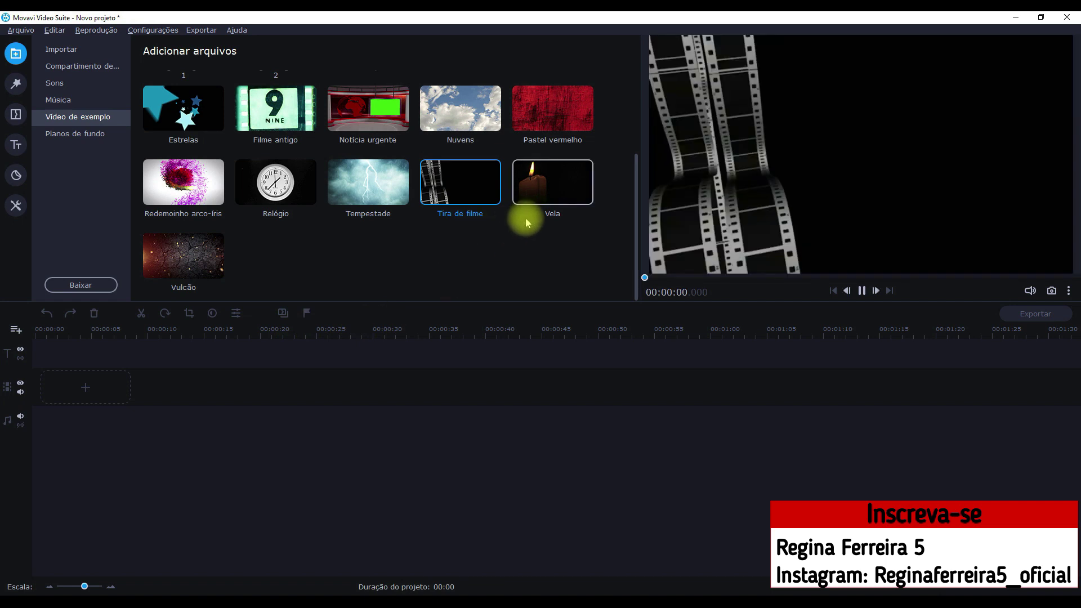
pyautogui.click(223, 263)
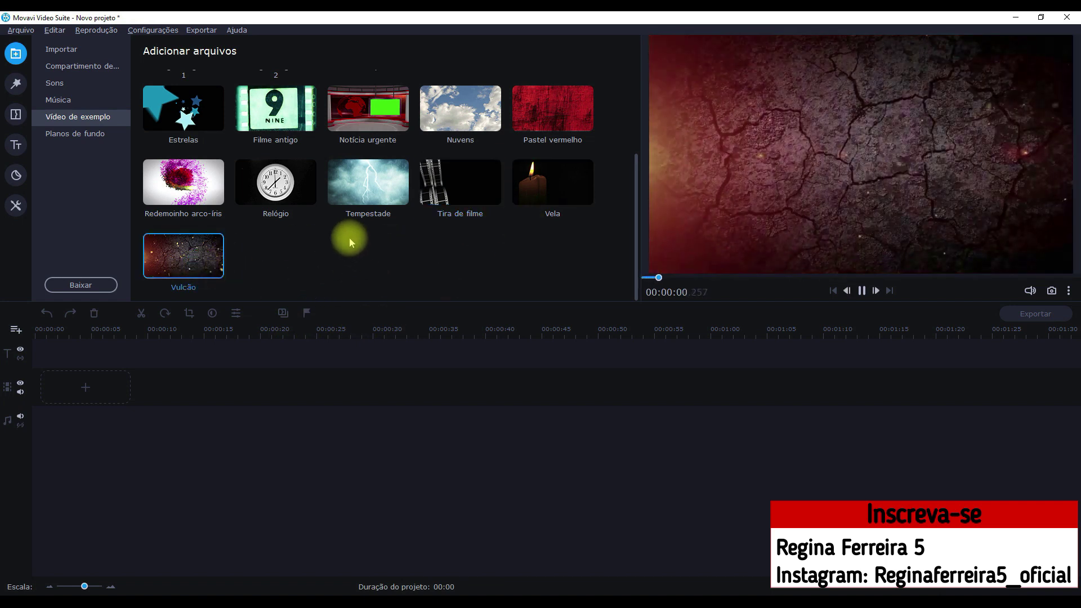
pyautogui.scroll(3, 349, 238)
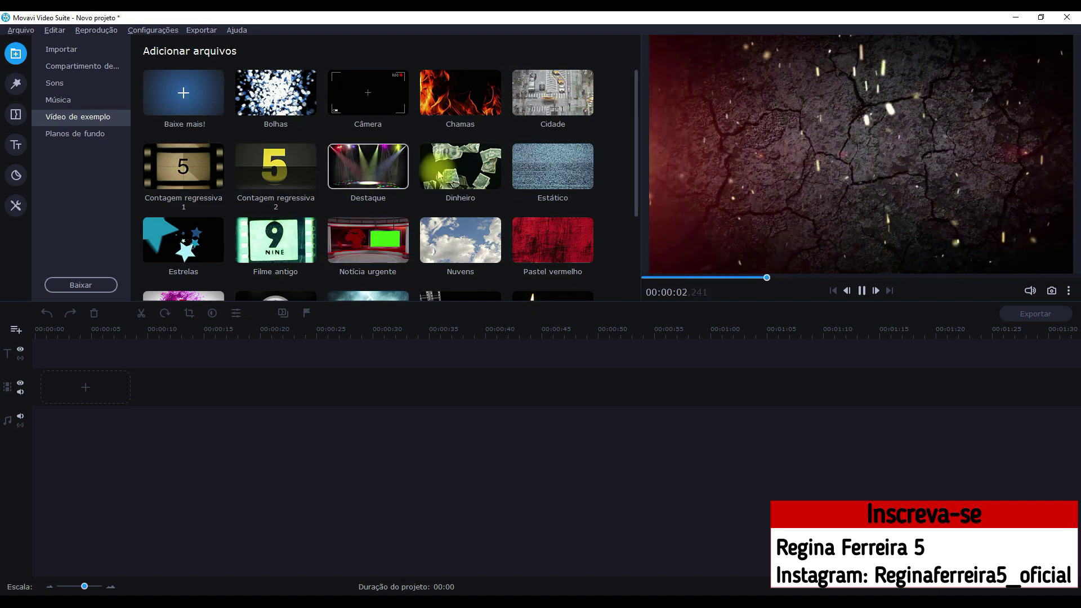
pyautogui.click(293, 175)
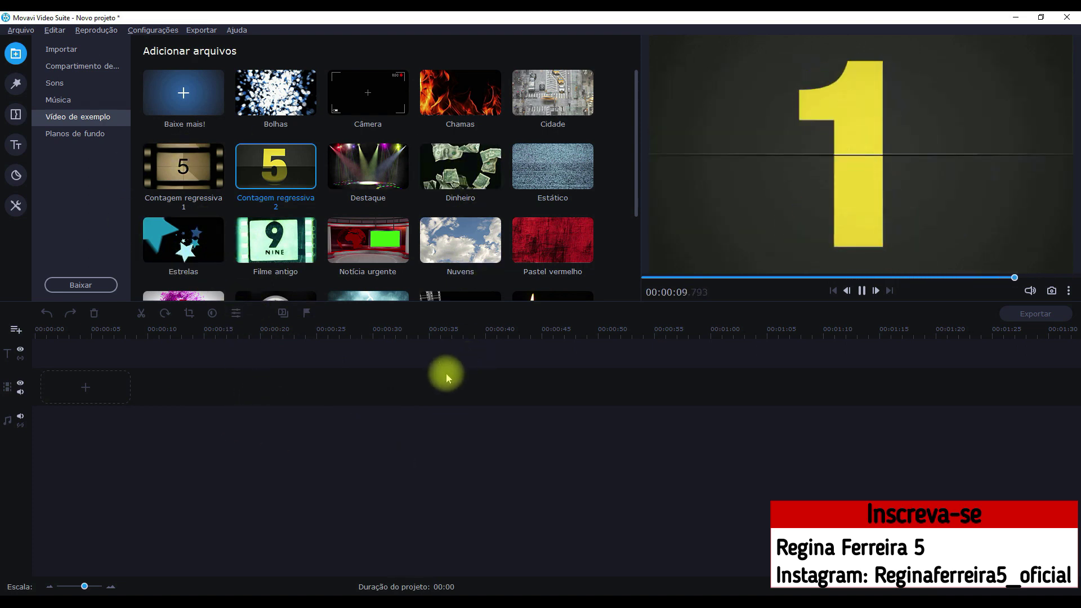
# Browse the built-in Planos de fundo collection and preview the Comercial background.
pyautogui.click(83, 136)
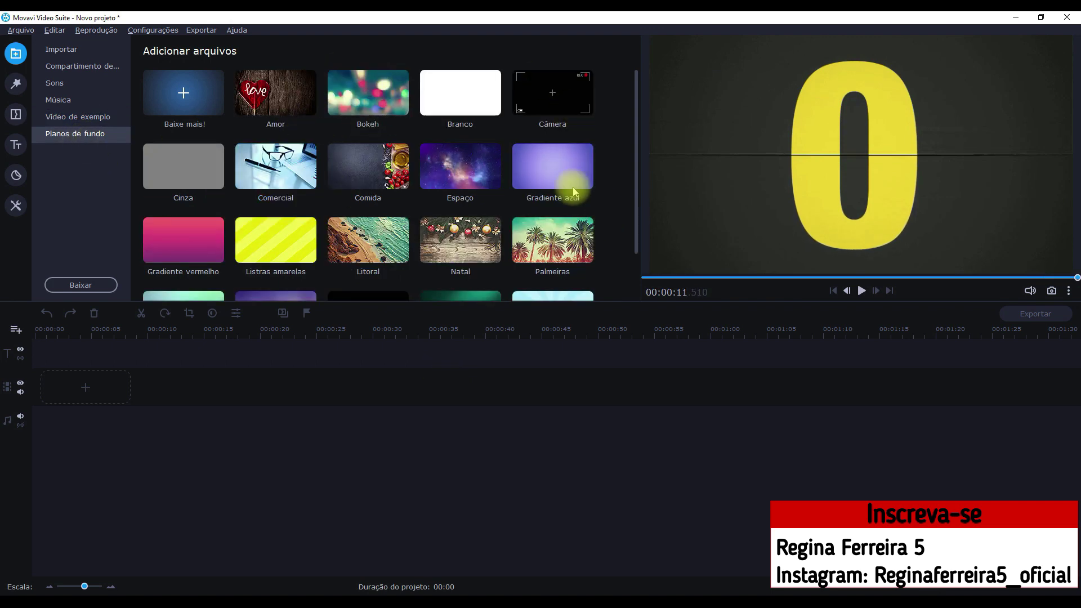
pyautogui.scroll(-1, 519, 209)
pyautogui.scroll(1, 236, 218)
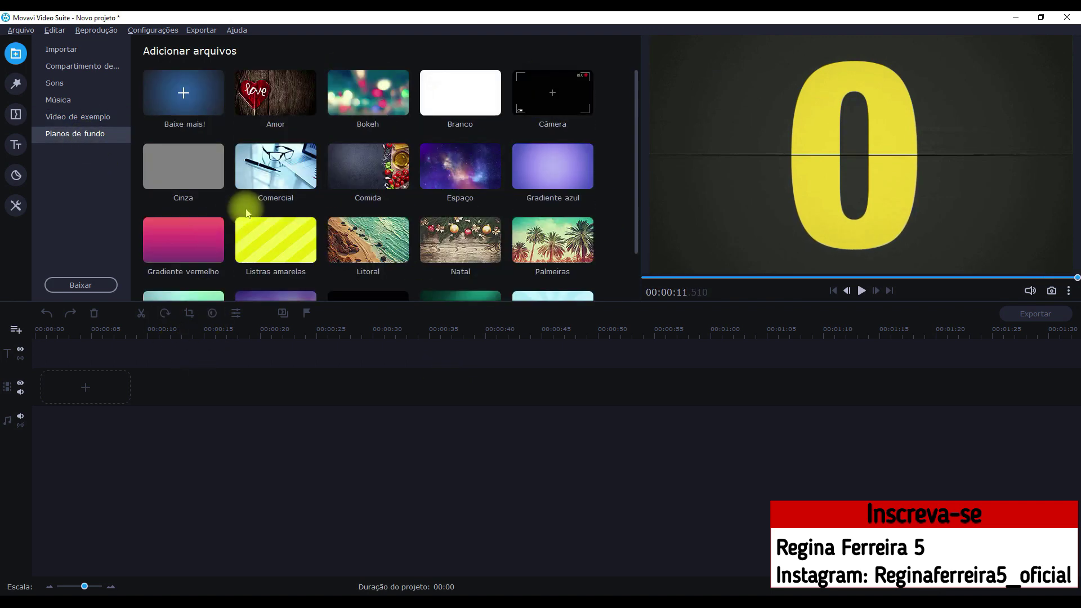
pyautogui.click(470, 103)
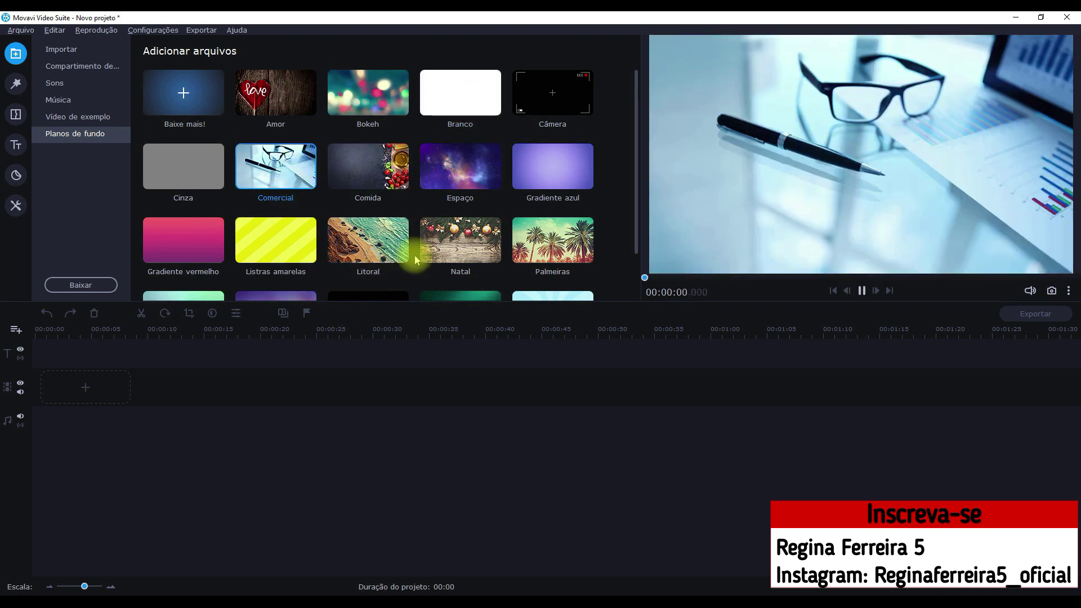
pyautogui.scroll(-1, 506, 248)
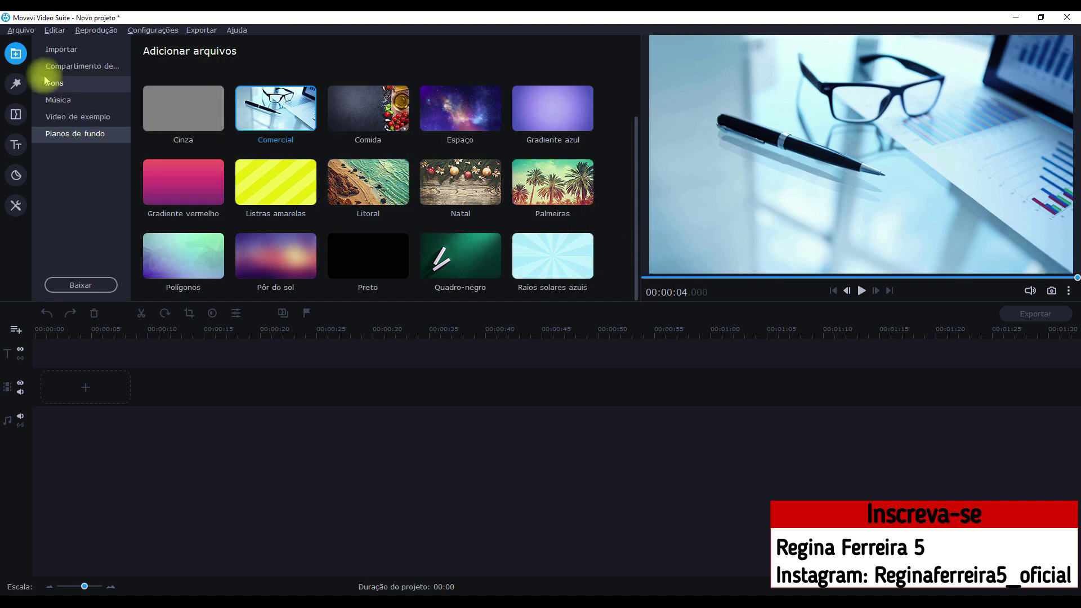
# Import the video Christmas Tv Virtual Studio 02 from the desktop folder Nova pasta.
pyautogui.click(21, 56)
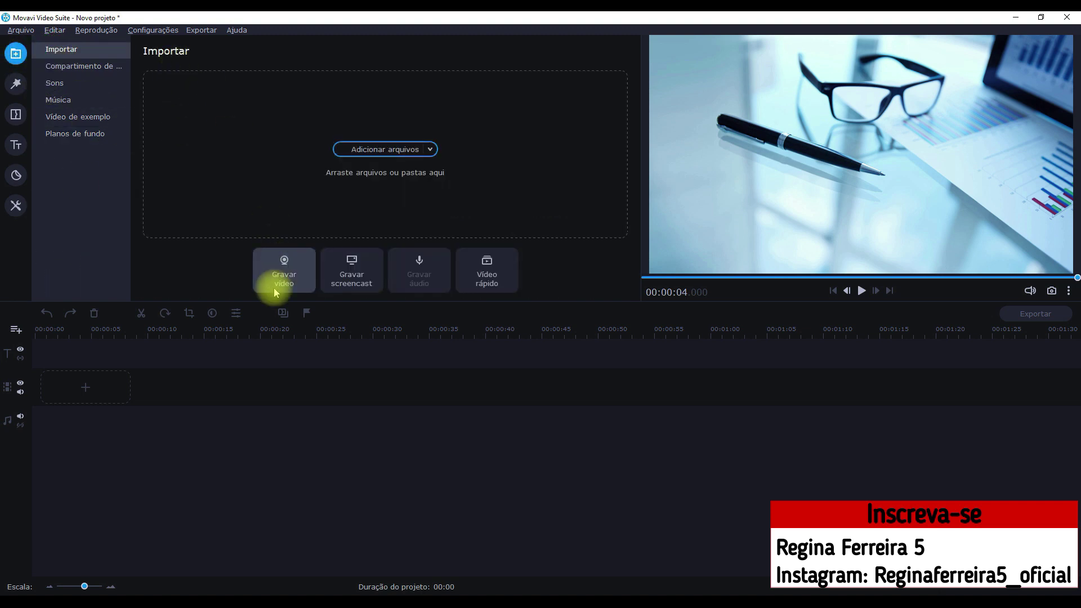
pyautogui.click(371, 152)
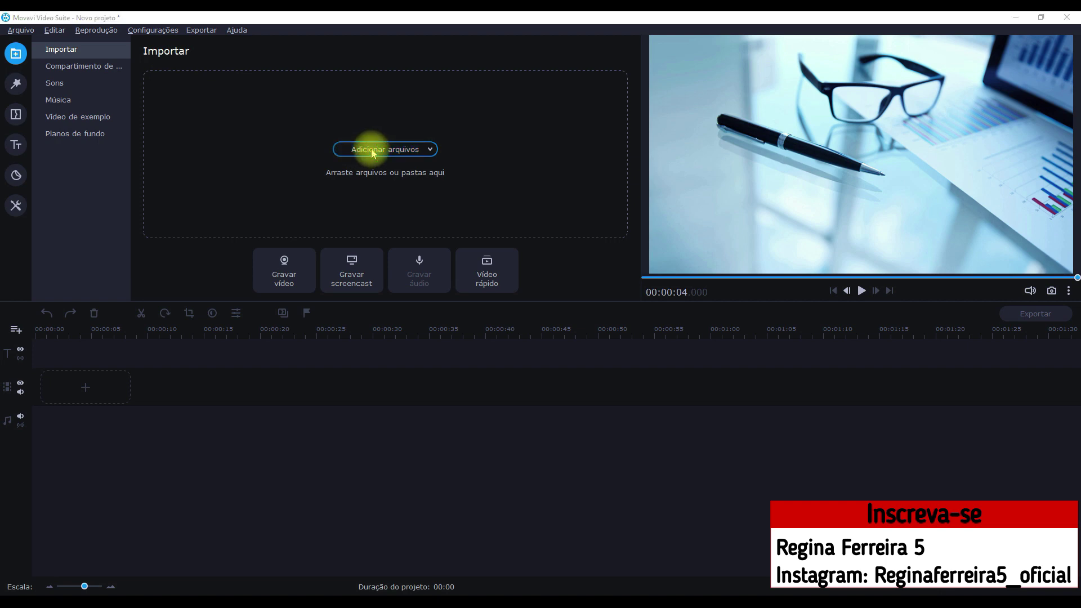
pyautogui.click(372, 150)
pyautogui.click(59, 333)
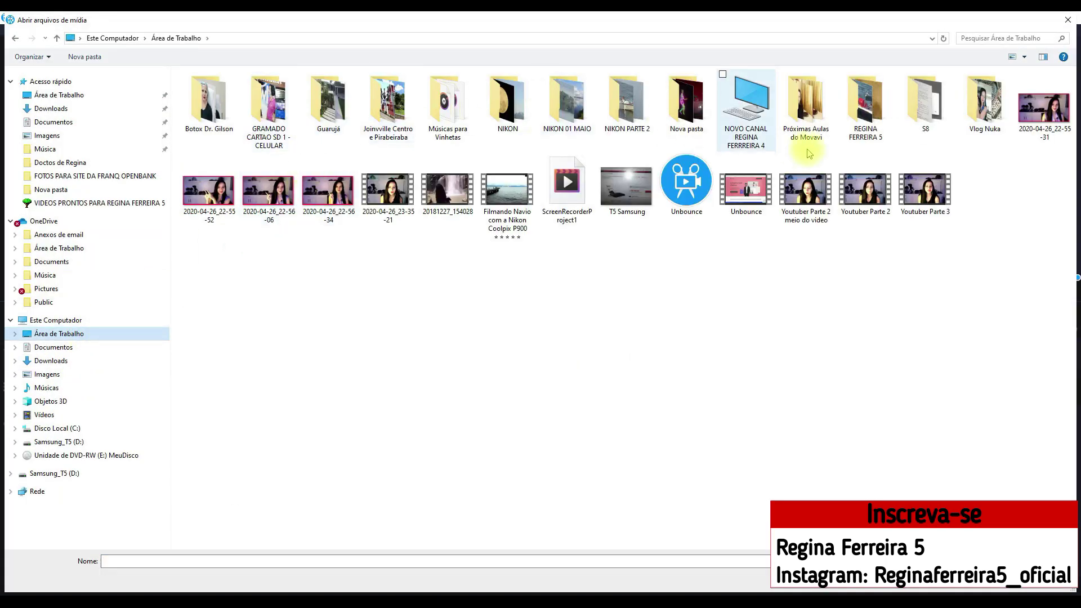
pyautogui.doubleClick(685, 107)
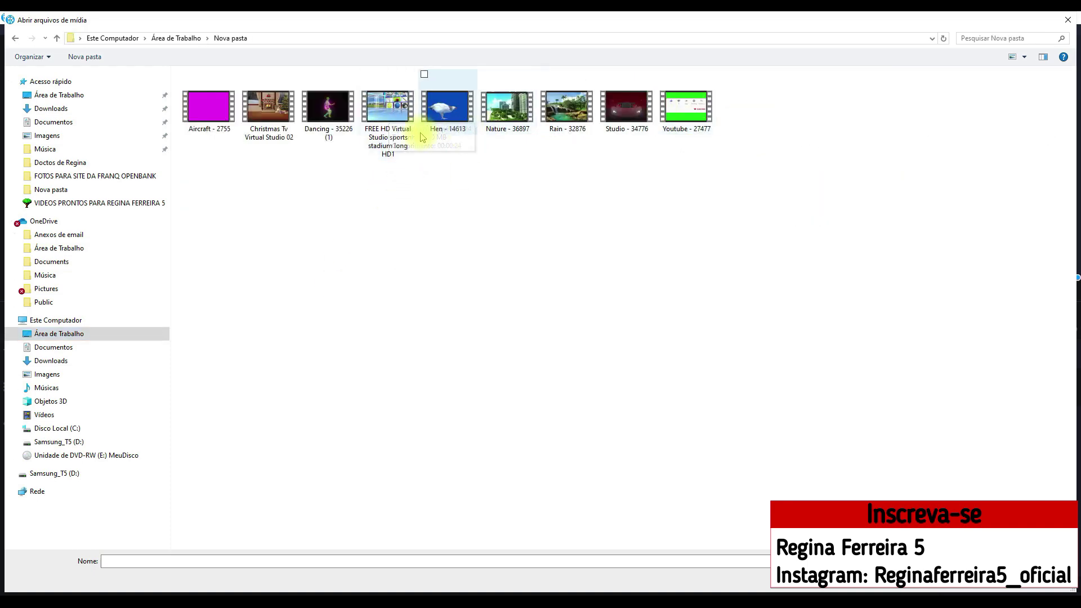
pyautogui.click(269, 107)
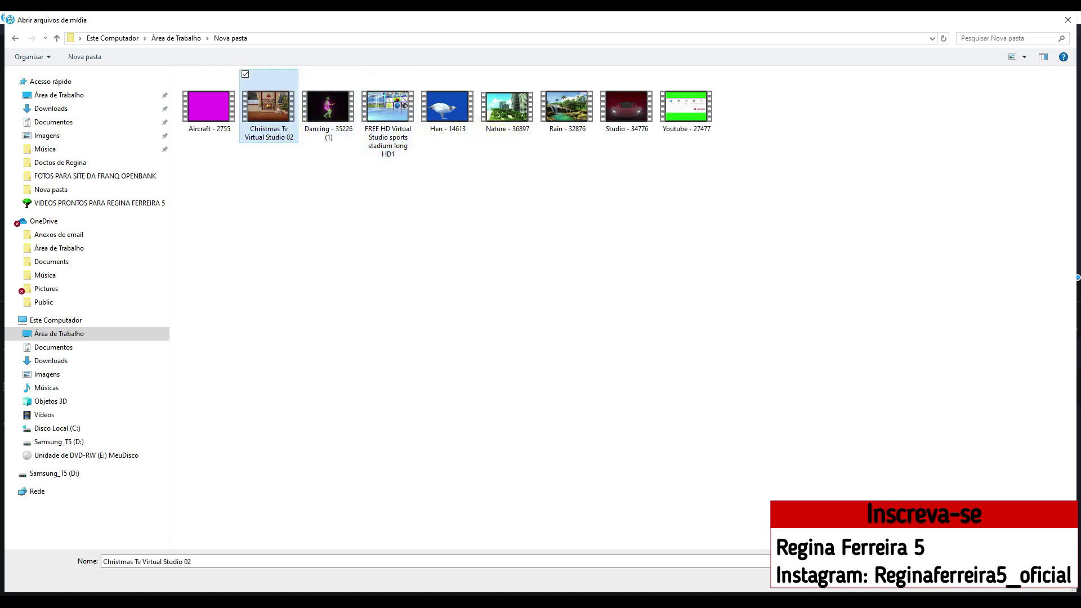
pyautogui.doubleClick(278, 112)
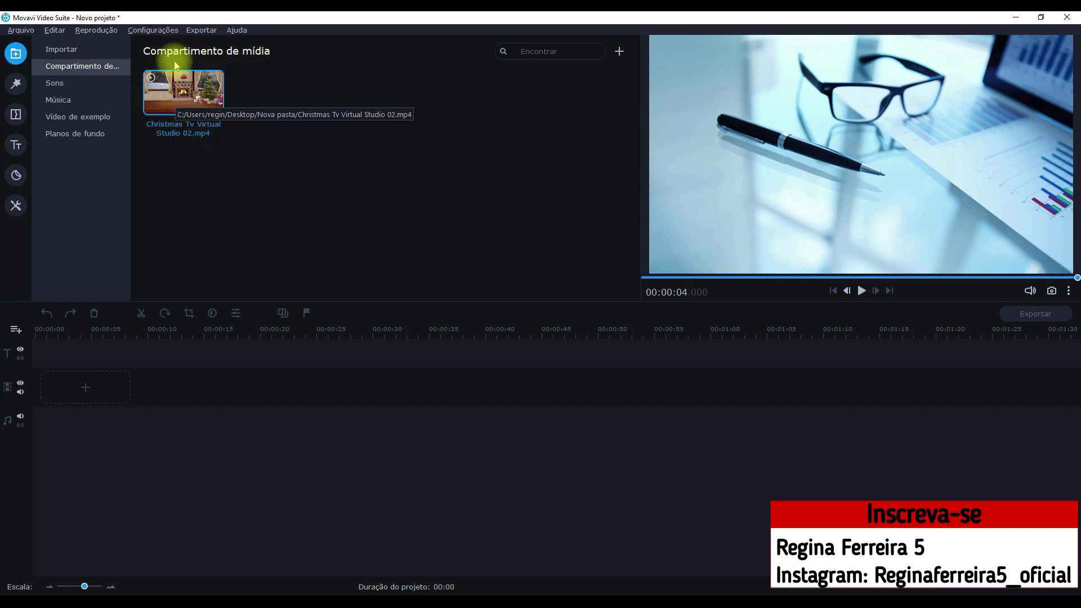
# Add Christmas Tv Virtual Studio 02.mp4 from the media bin to the start of the video track and briefly play it.
pyautogui.click(80, 49)
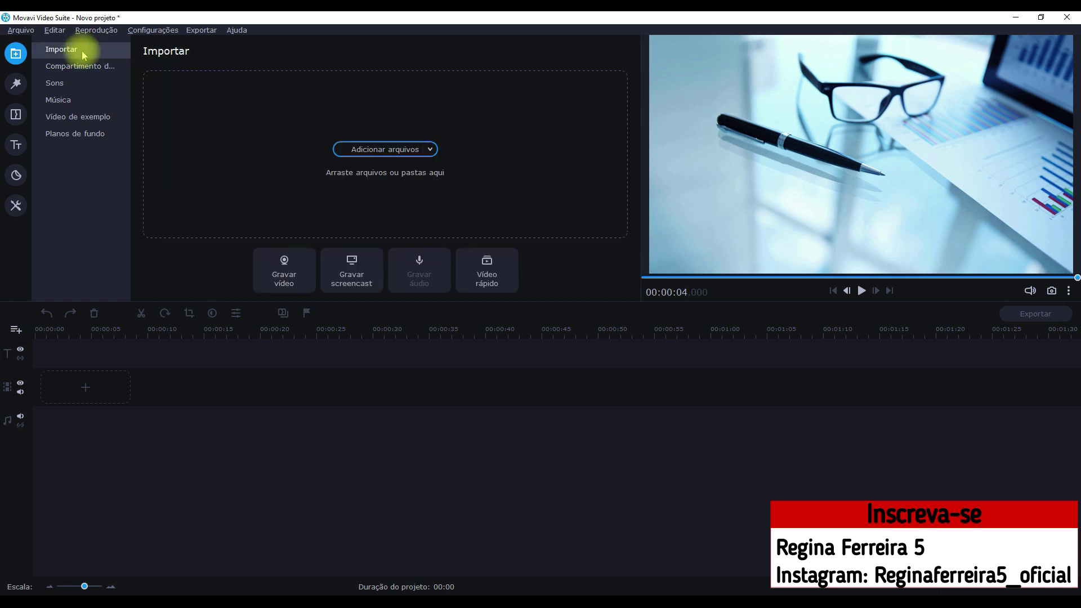
pyautogui.click(79, 66)
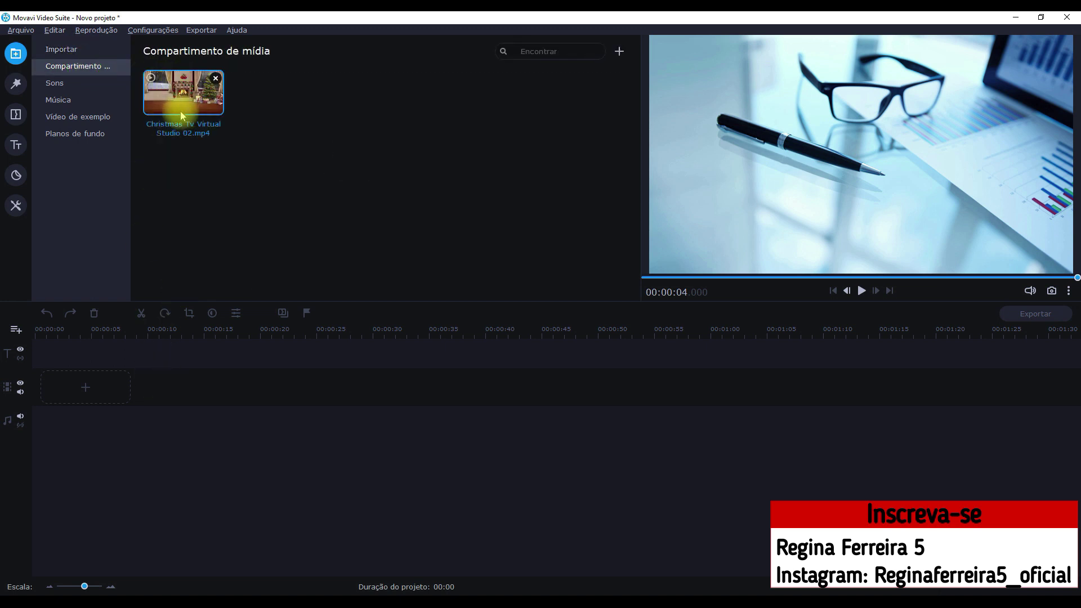
pyautogui.moveTo(176, 102); pyautogui.dragTo(47, 400)
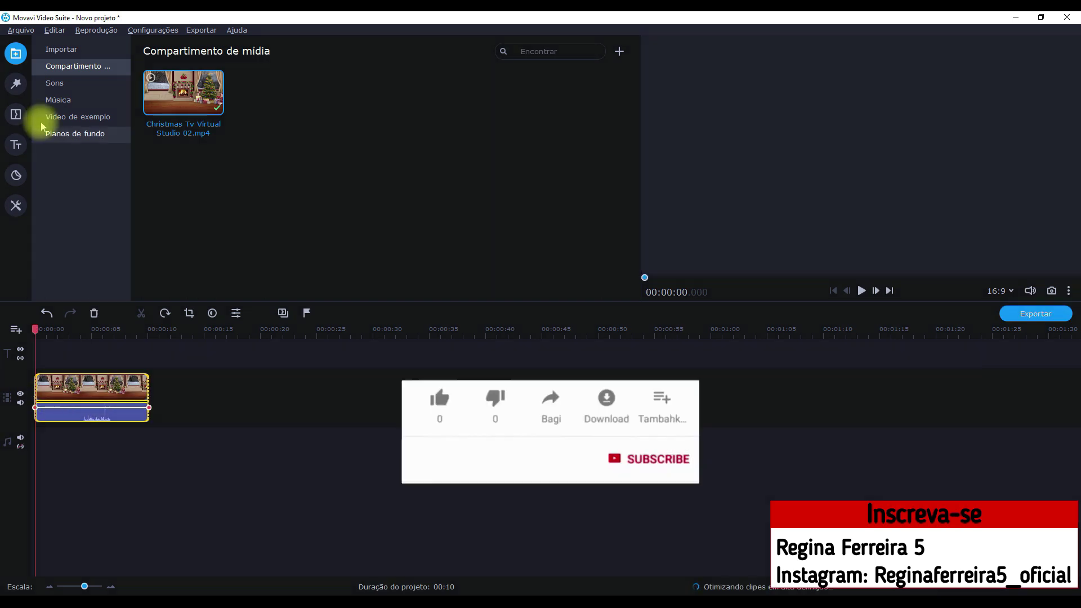
pyautogui.click(861, 291)
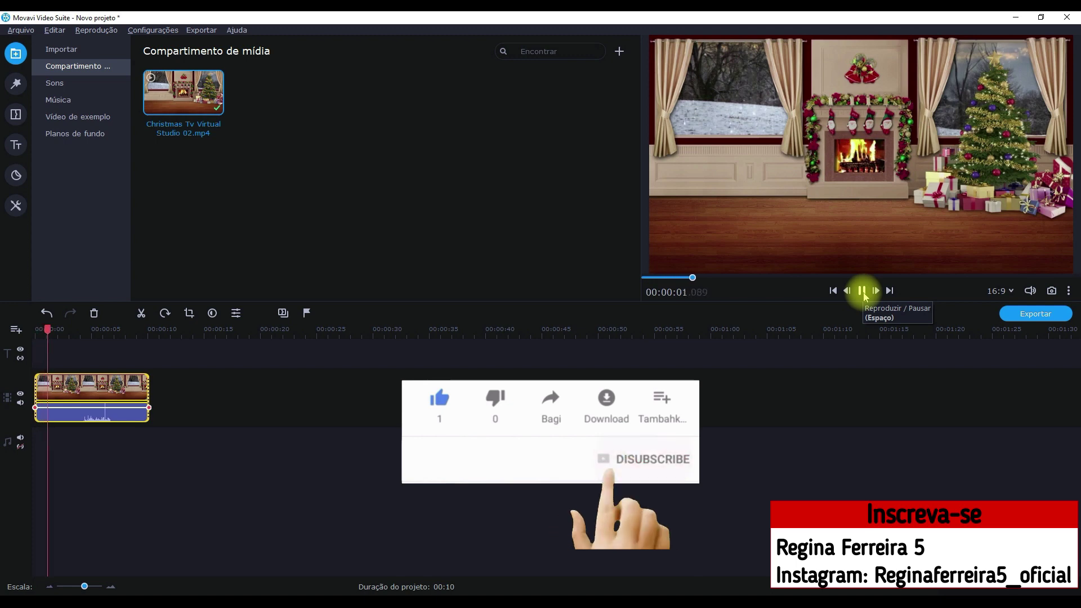
pyautogui.click(862, 291)
# Add the white Branco background to the video track right after the Christmas studio clip.
pyautogui.click(57, 51)
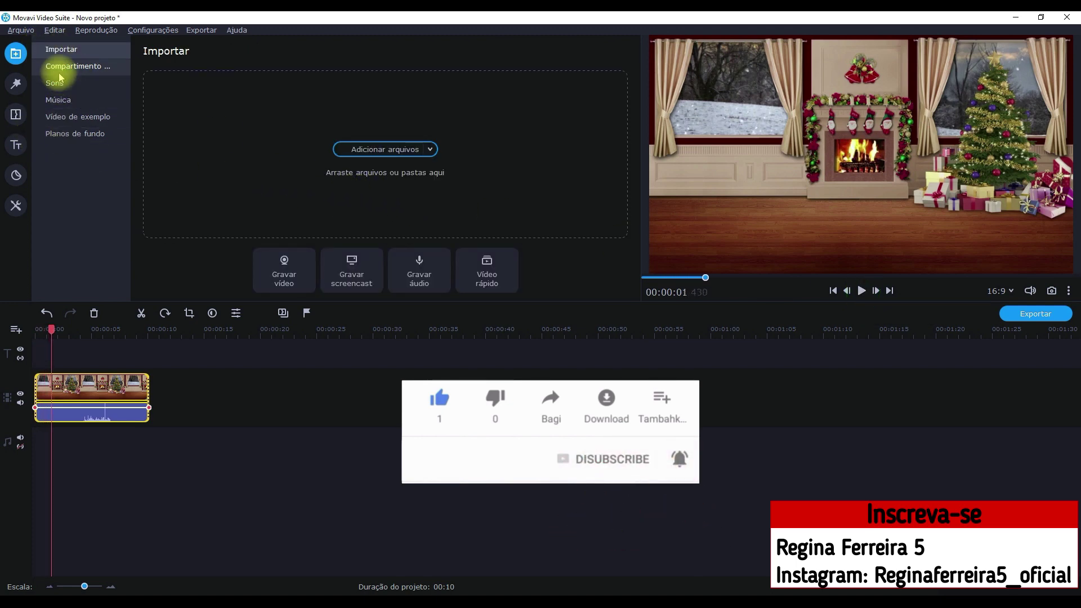
pyautogui.click(87, 136)
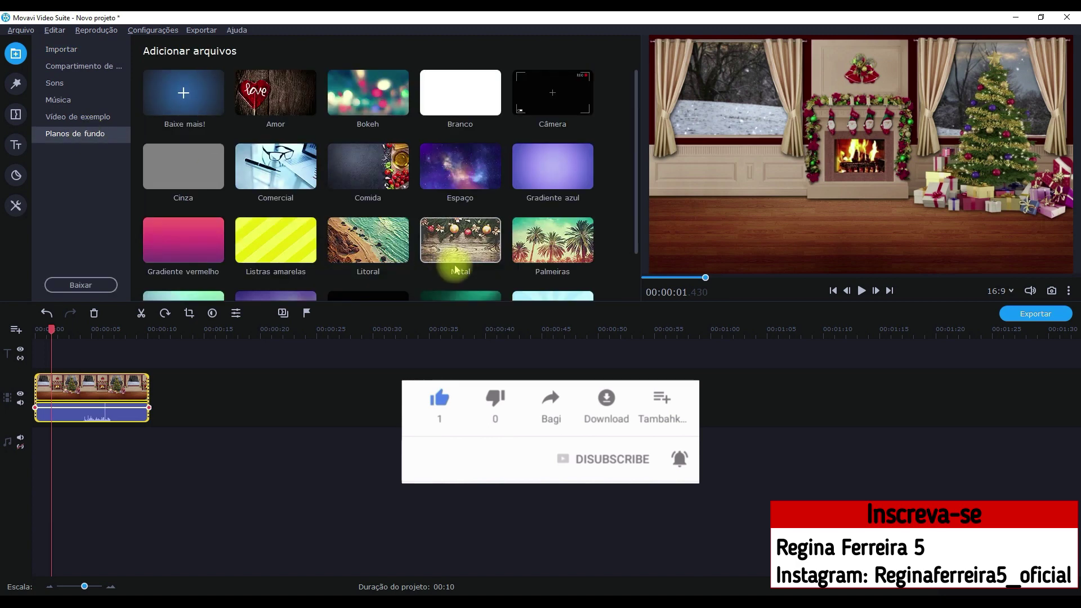
pyautogui.moveTo(460, 93); pyautogui.dragTo(153, 387)
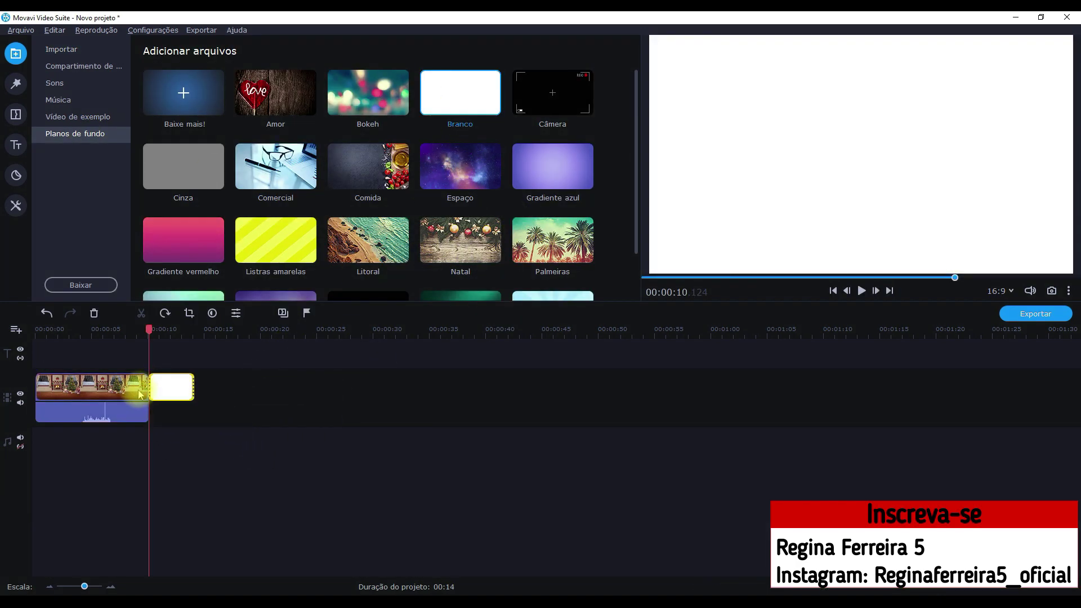
# Copy the Christmas studio clip, paste the duplicate after the white background, and preview the transition from the first clip to the background.
pyautogui.click(134, 388)
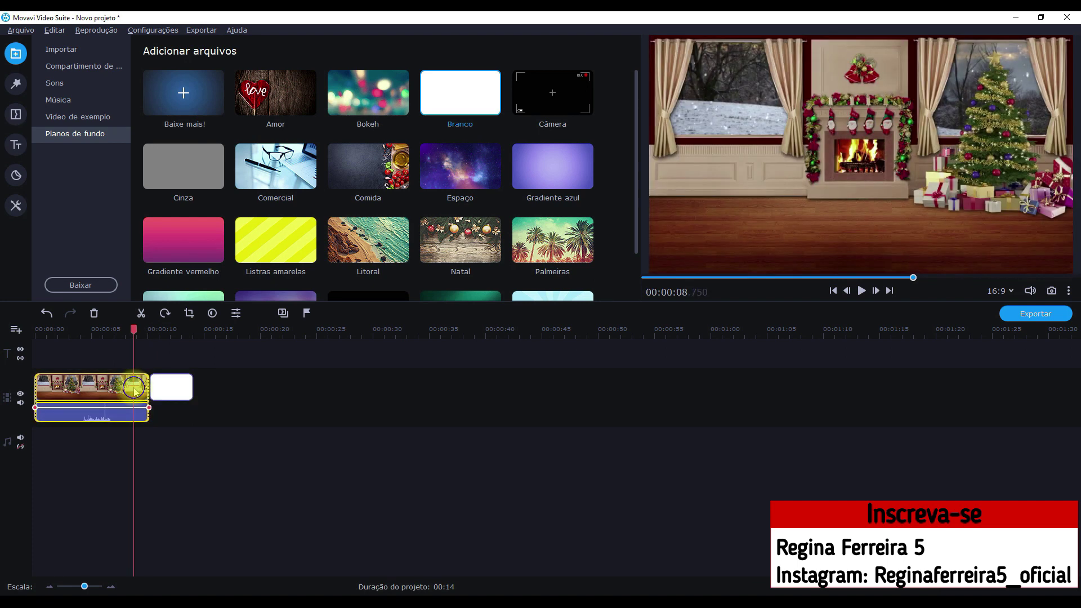
pyautogui.rightClick(134, 388)
pyautogui.click(164, 299)
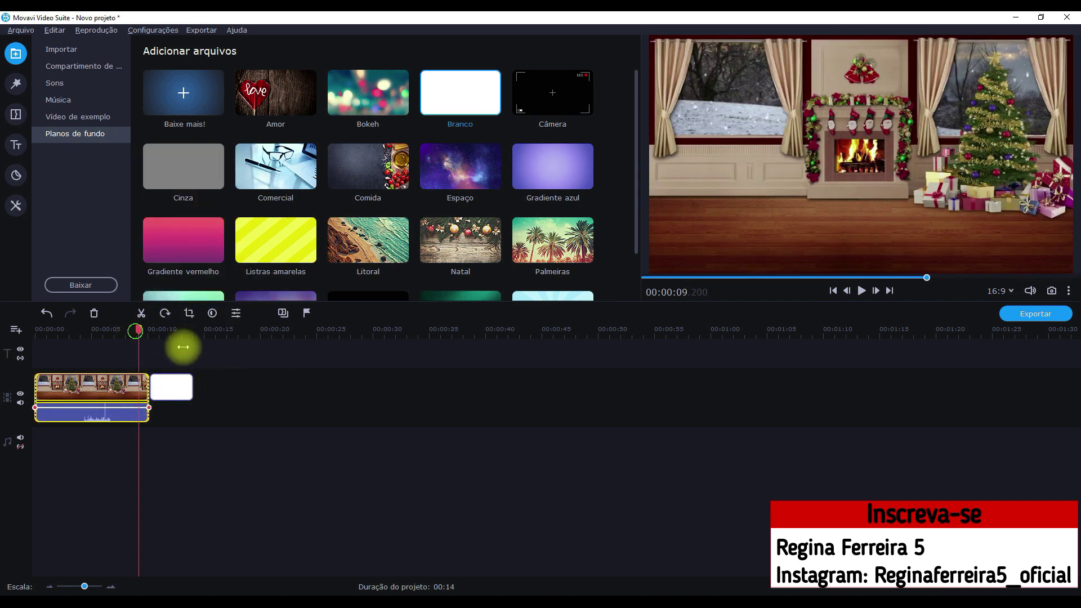
pyautogui.moveTo(135, 331); pyautogui.dragTo(231, 386)
pyautogui.rightClick(235, 386)
pyautogui.click(257, 435)
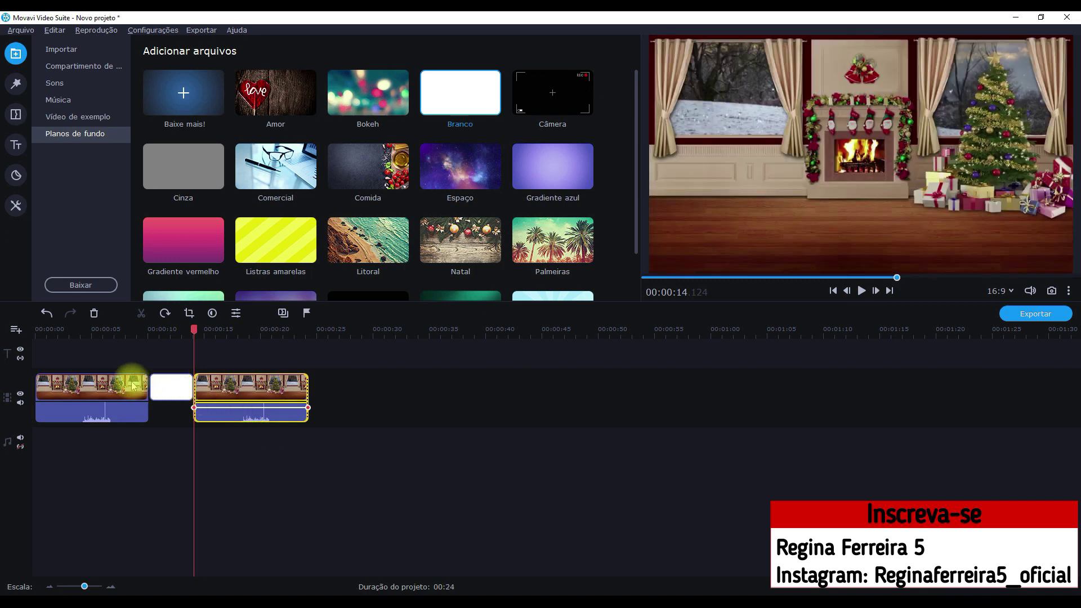
pyautogui.click(131, 387)
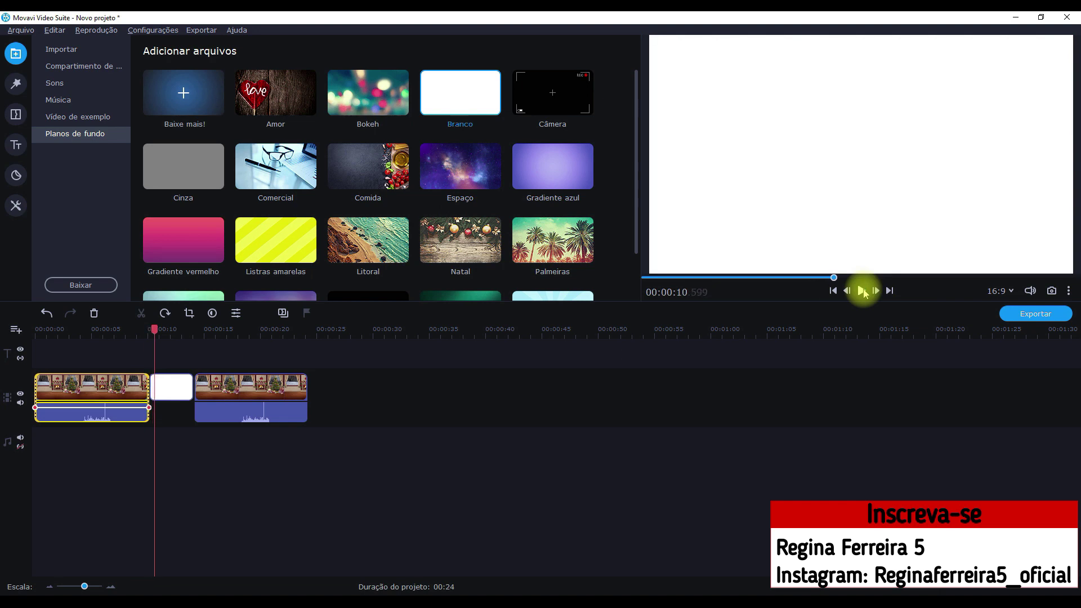
# Select the white background clip and browse the complete title collection for available text styles.
pyautogui.click(166, 387)
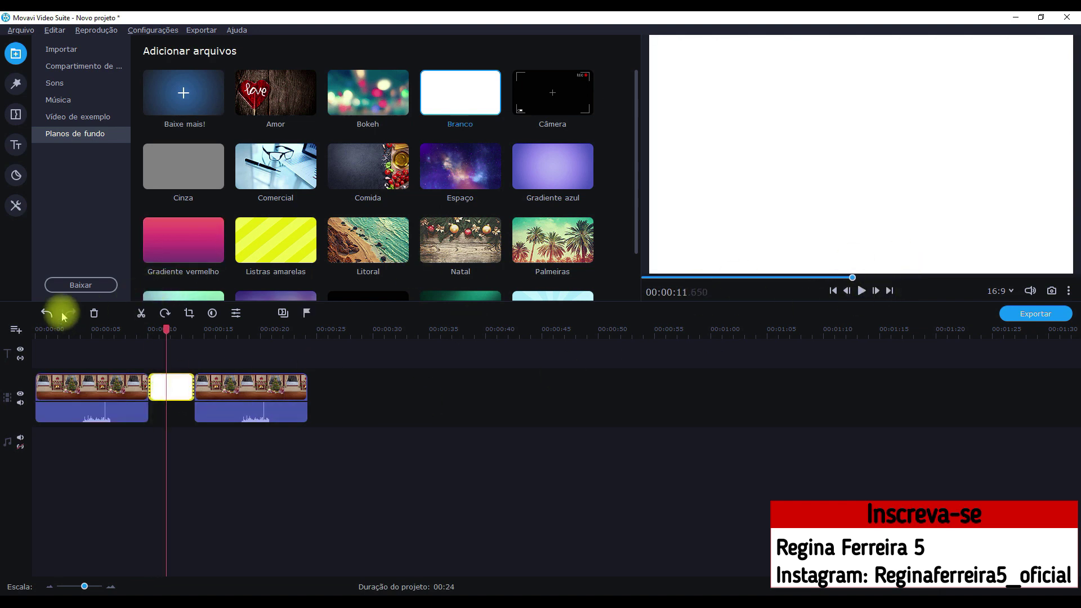
pyautogui.click(14, 145)
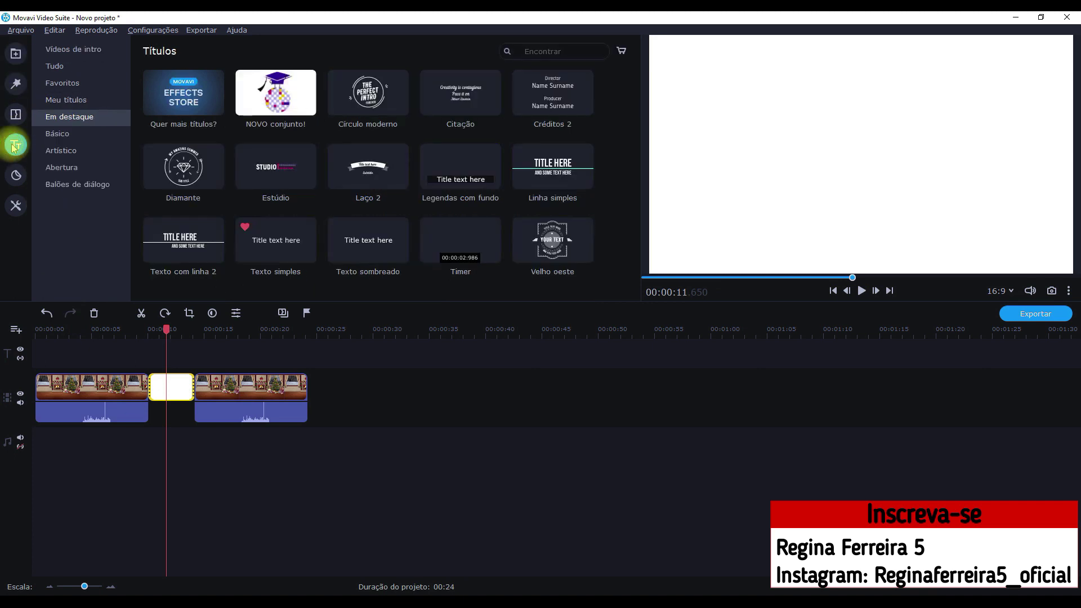
pyautogui.click(57, 67)
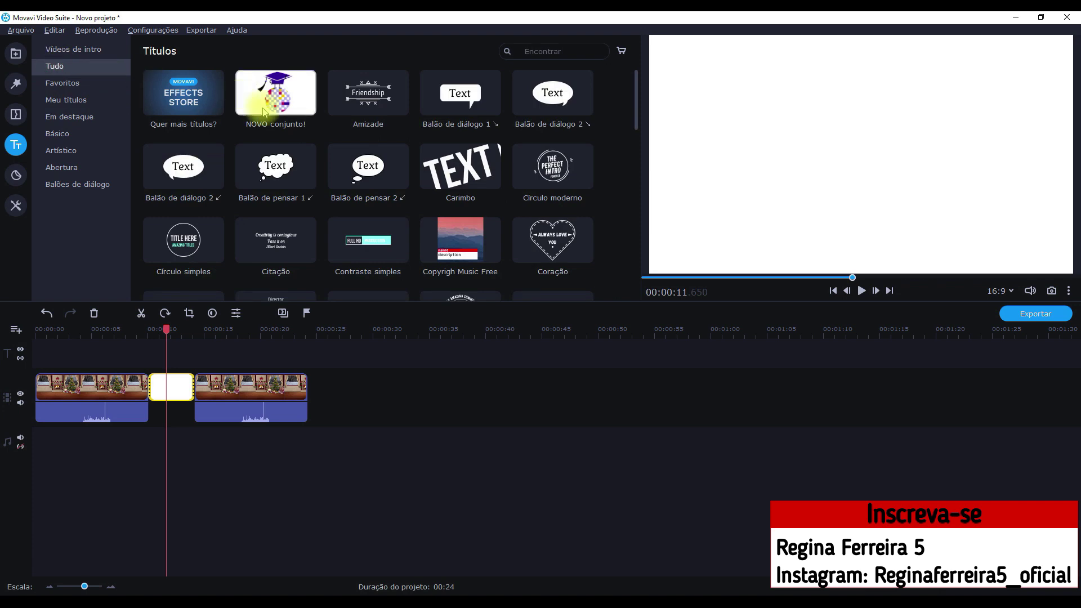
pyautogui.scroll(-3, 368, 132)
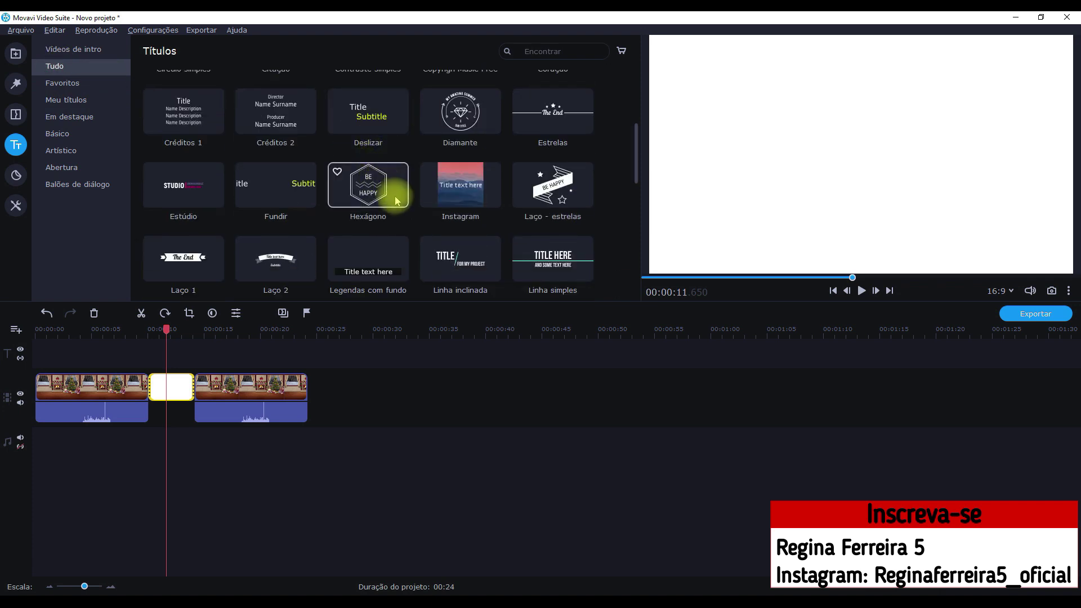
pyautogui.scroll(-7, 384, 202)
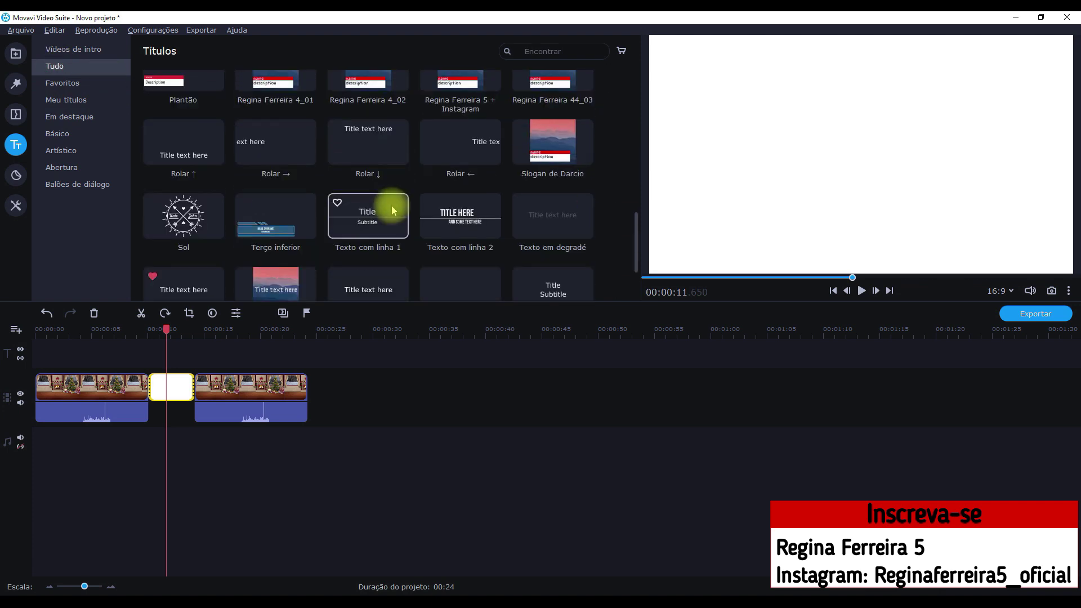
pyautogui.scroll(7, 428, 231)
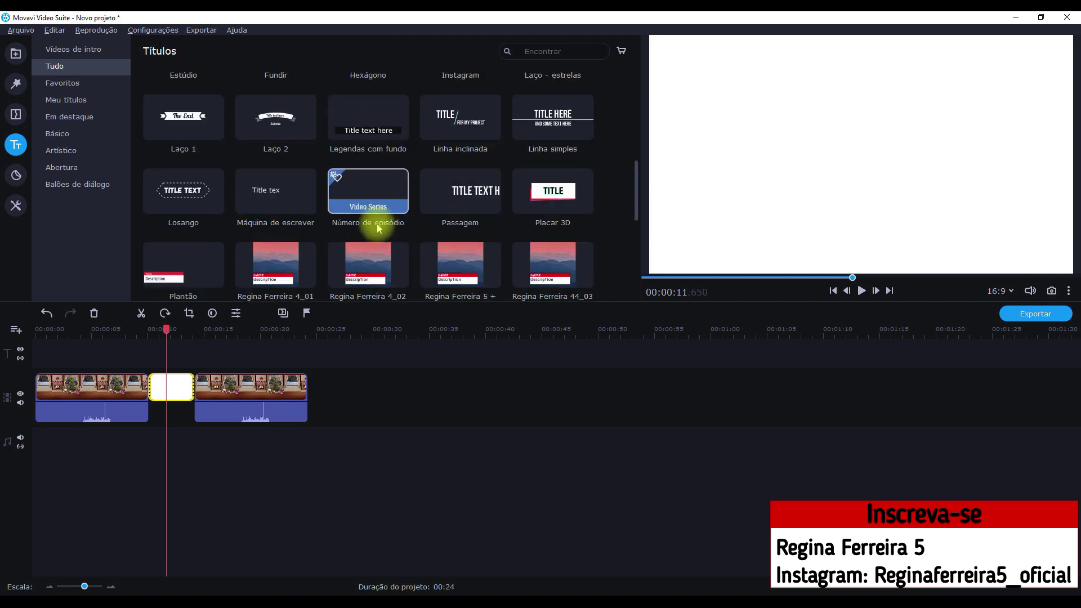
pyautogui.scroll(2, 394, 222)
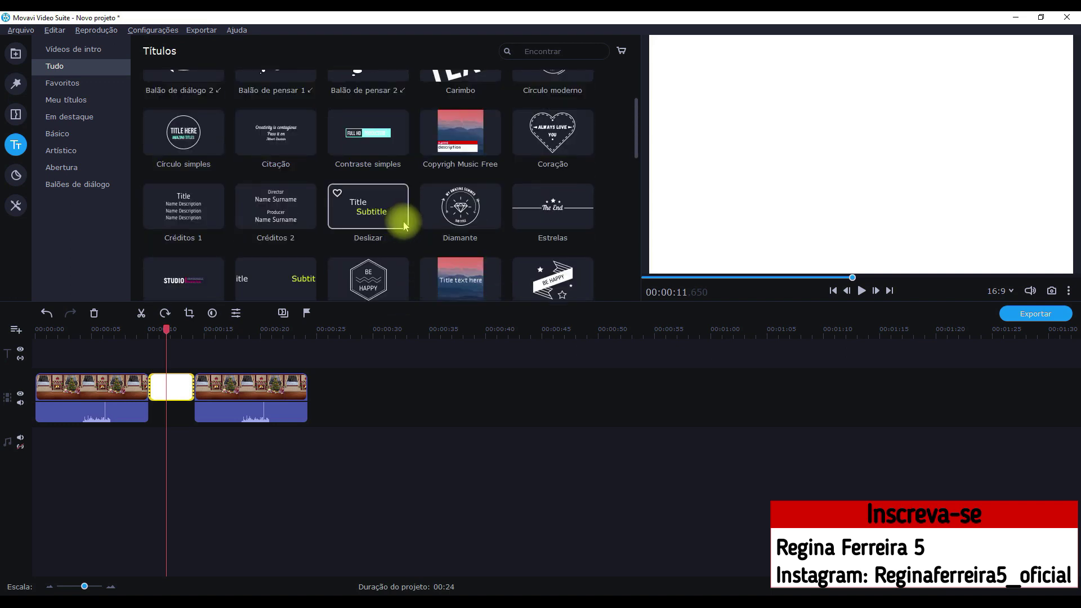
pyautogui.scroll(2, 345, 203)
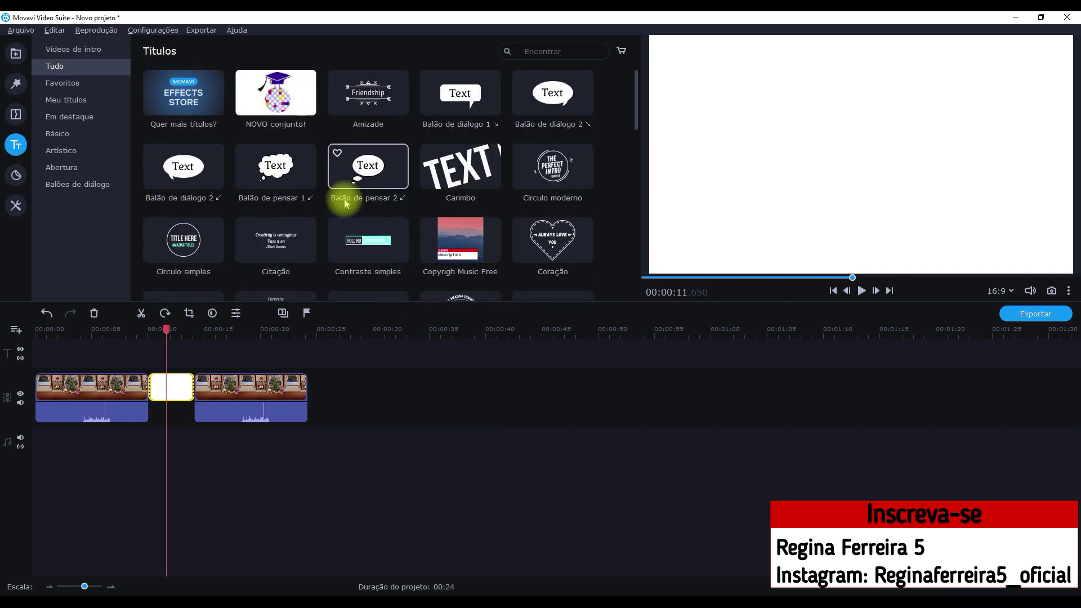
pyautogui.scroll(-3, 349, 199)
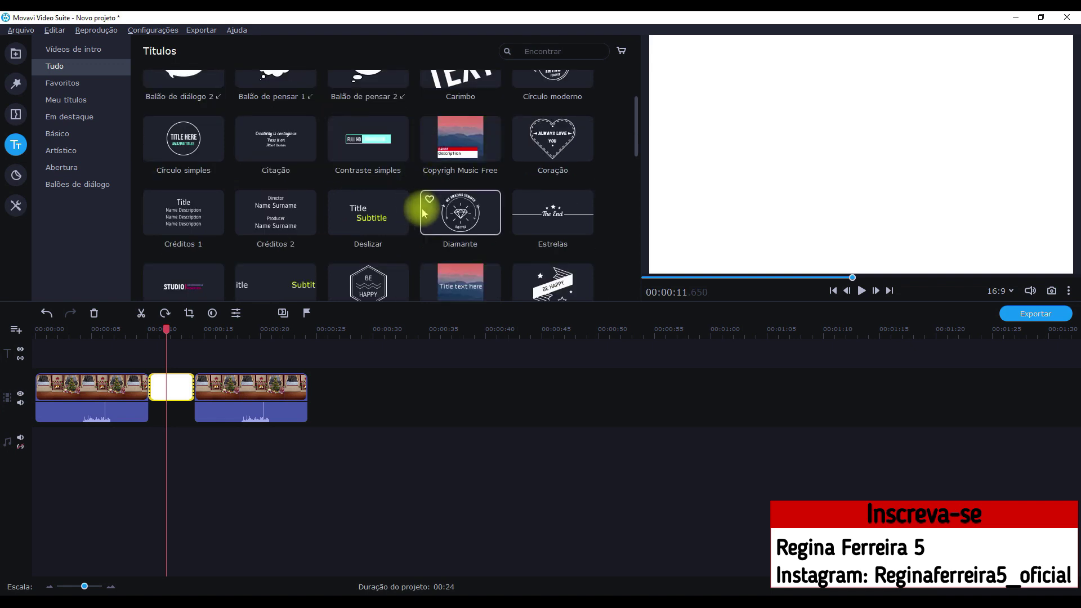
pyautogui.scroll(-5, 423, 212)
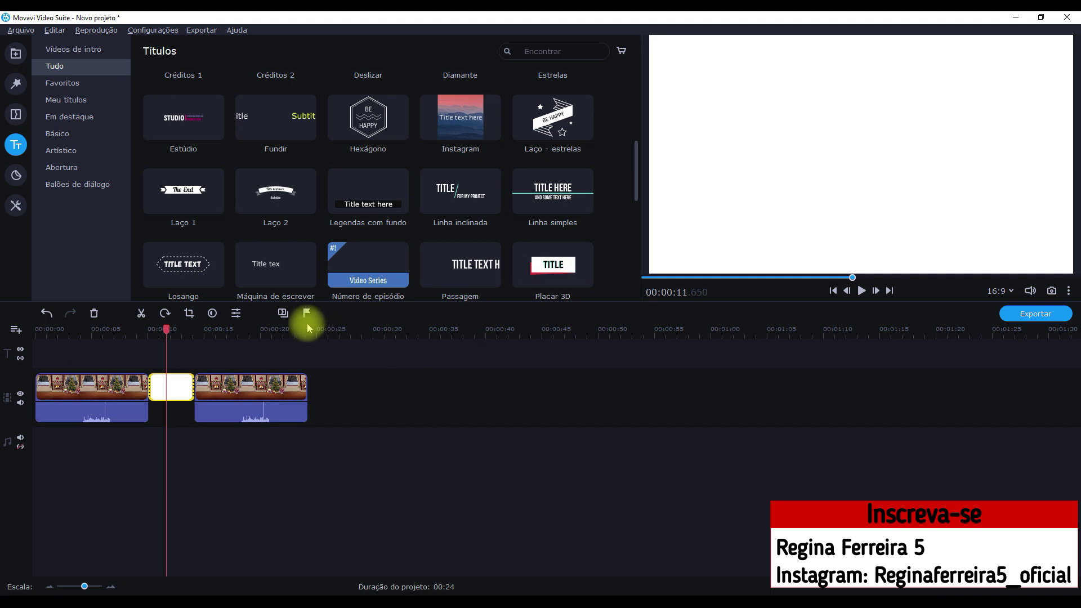
# Add the favourite title Texto simples to the title track and fit it over the white background clip.
pyautogui.click(62, 83)
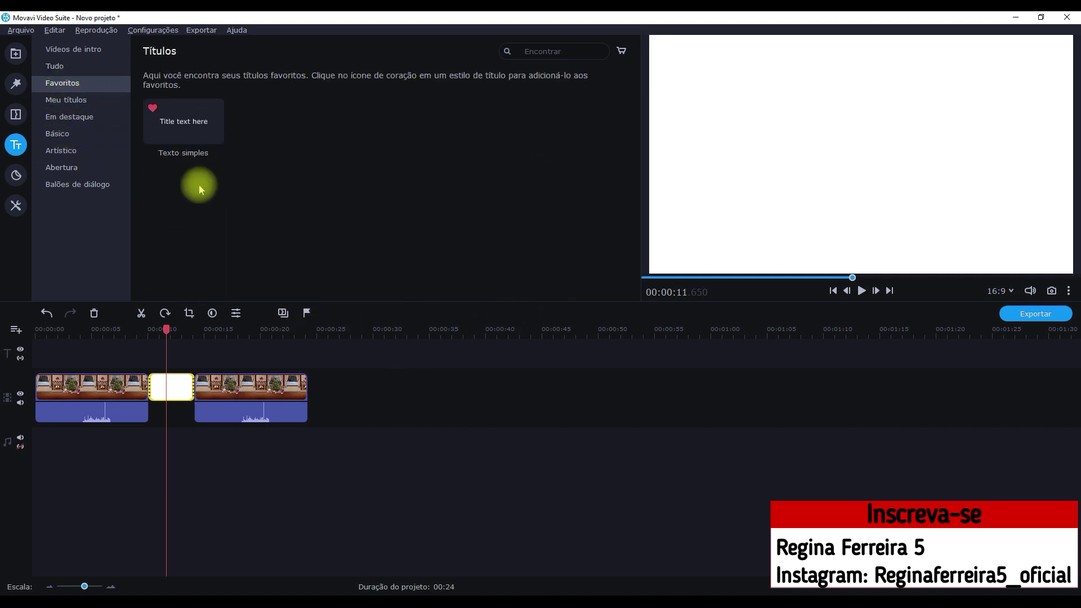
pyautogui.moveTo(198, 120); pyautogui.dragTo(151, 333)
pyautogui.moveTo(228, 355); pyautogui.dragTo(190, 358)
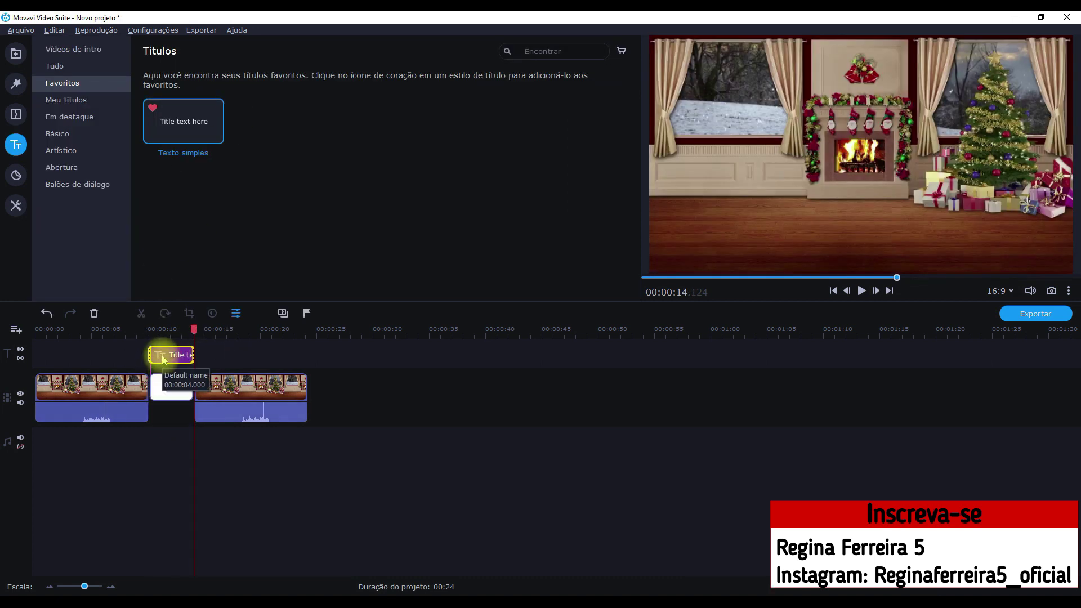
# Open the title above the white background for editing and set its text colour to red.
pyautogui.doubleClick(163, 359)
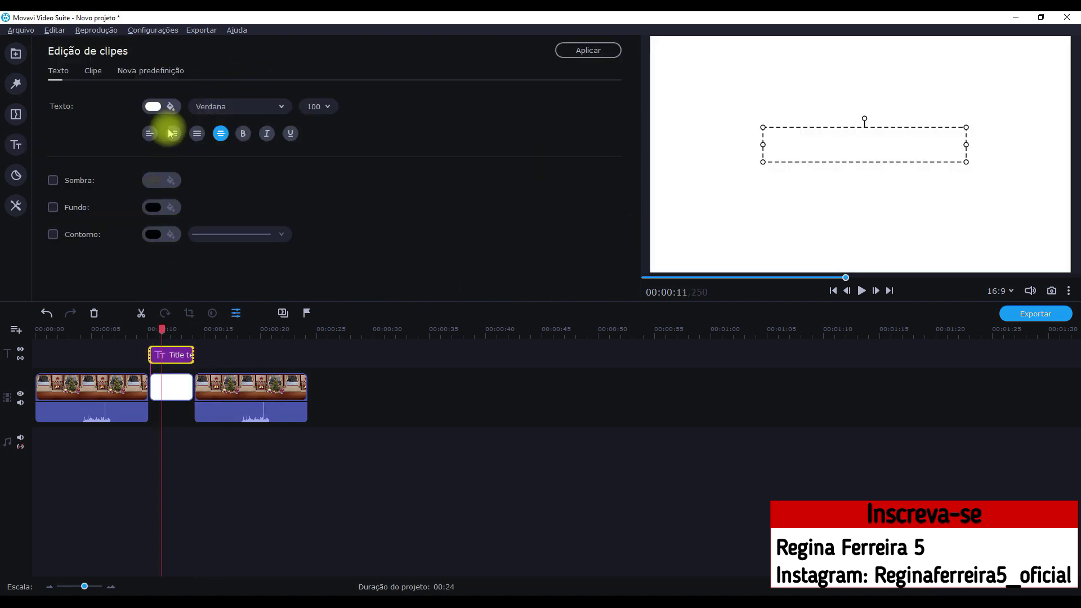
pyautogui.click(171, 110)
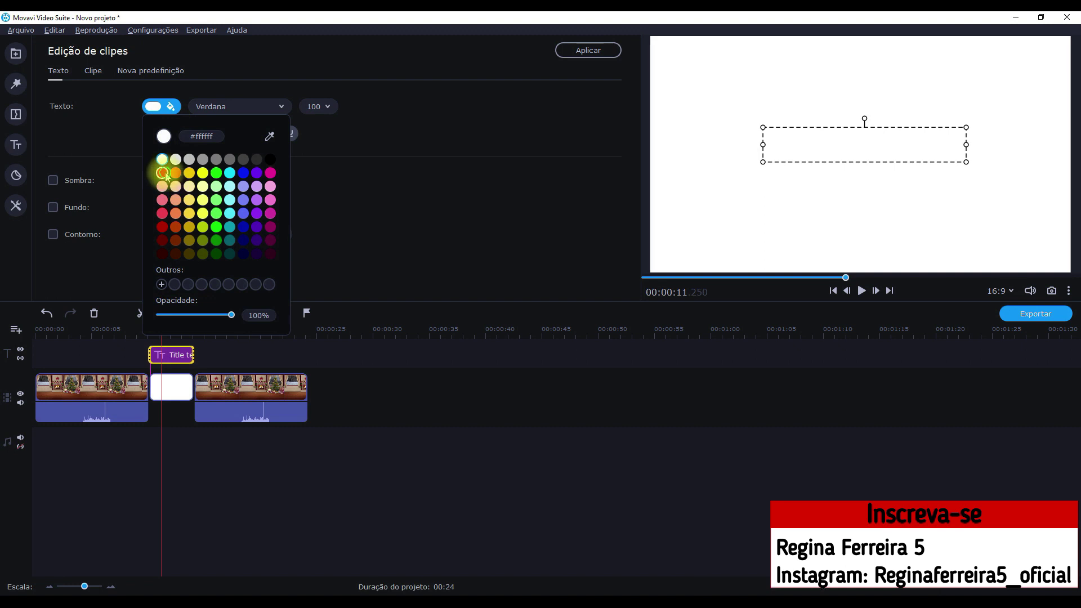
pyautogui.click(163, 174)
pyautogui.click(164, 358)
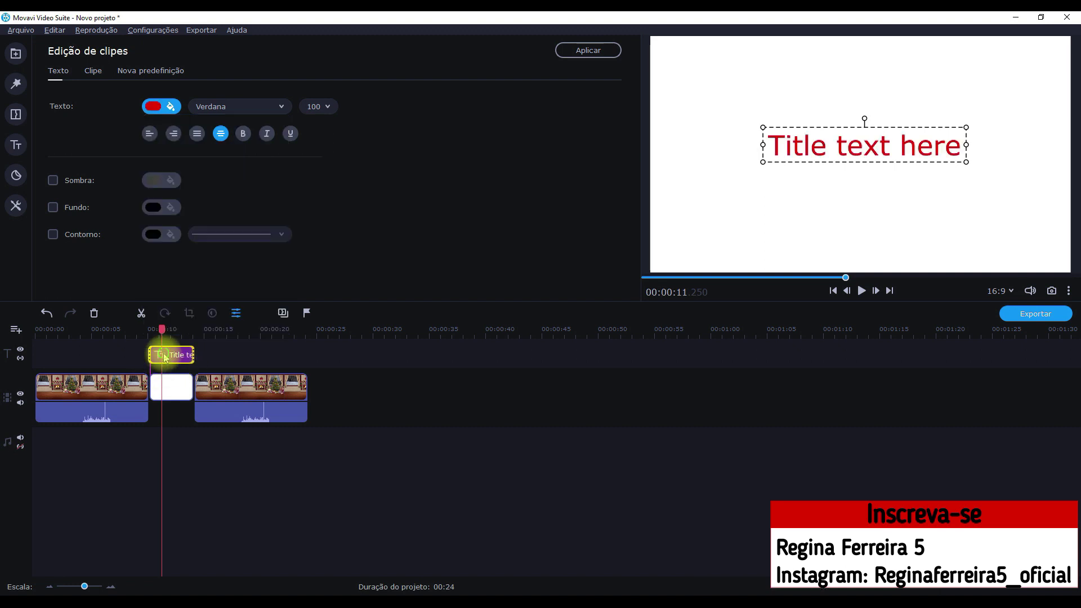
# Replace the title's placeholder text with "Animação".
pyautogui.click(771, 149)
pyautogui.doubleClick(780, 156)
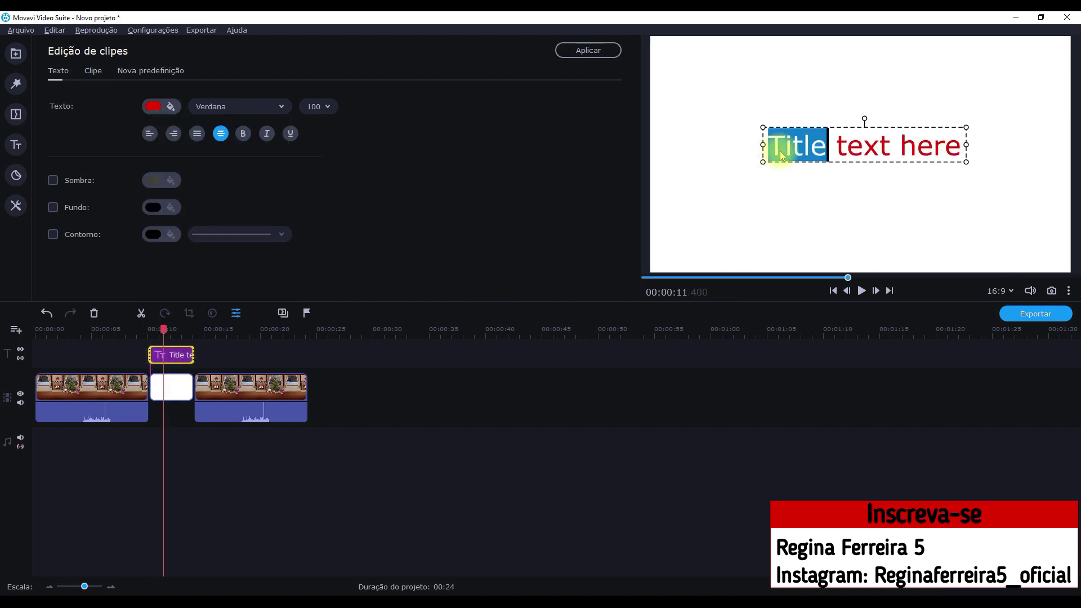
pyautogui.press('Delete')
pyautogui.press('Delete')
pyautogui.press('Delete')
pyautogui.press('Delete')
pyautogui.press('Delete')
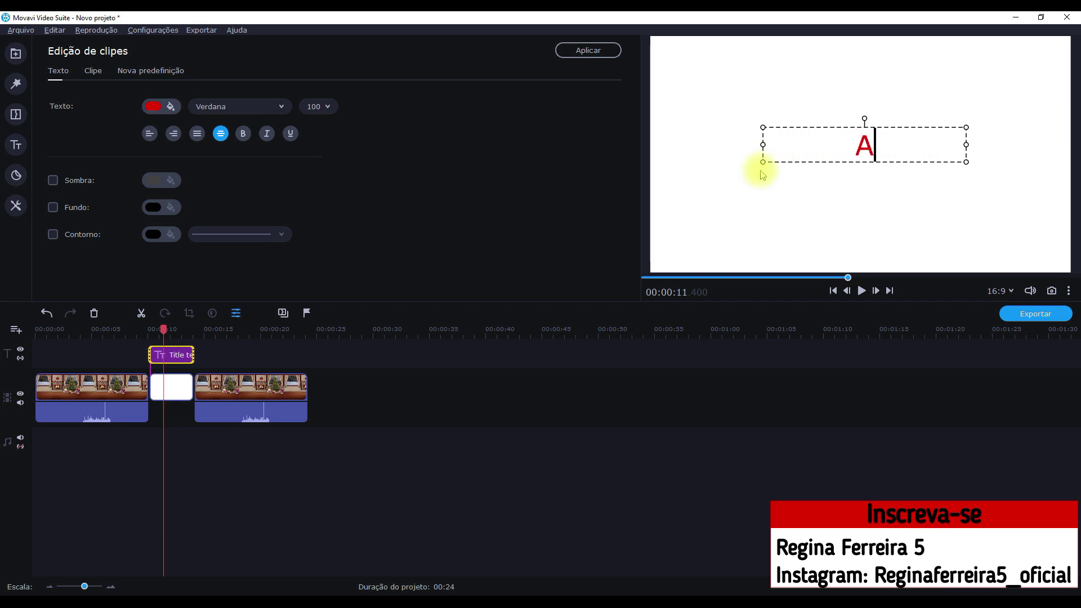
pyautogui.write('Animação')
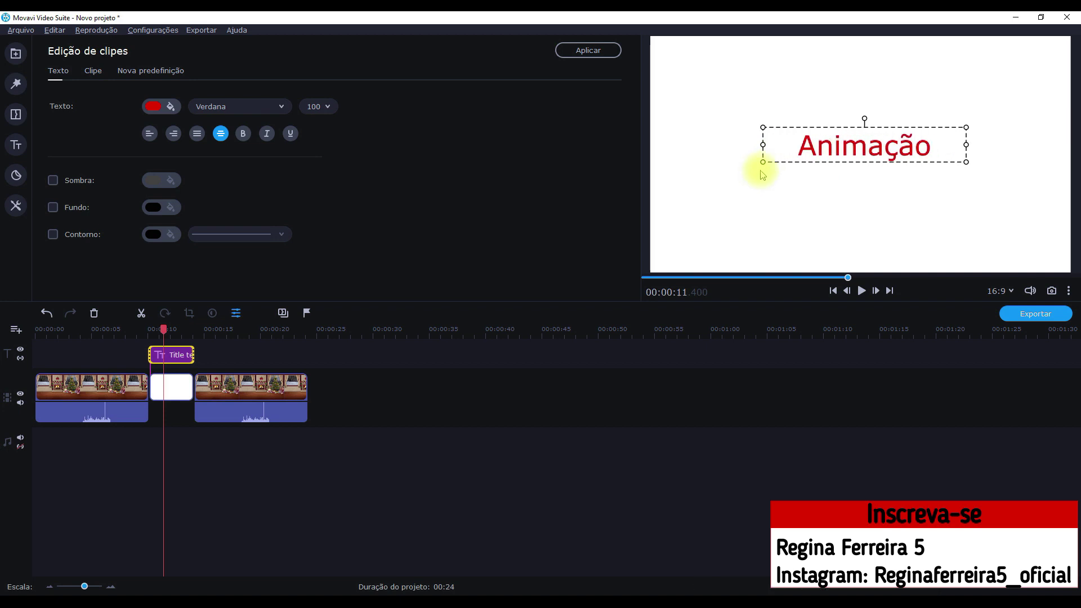
pyautogui.click(847, 195)
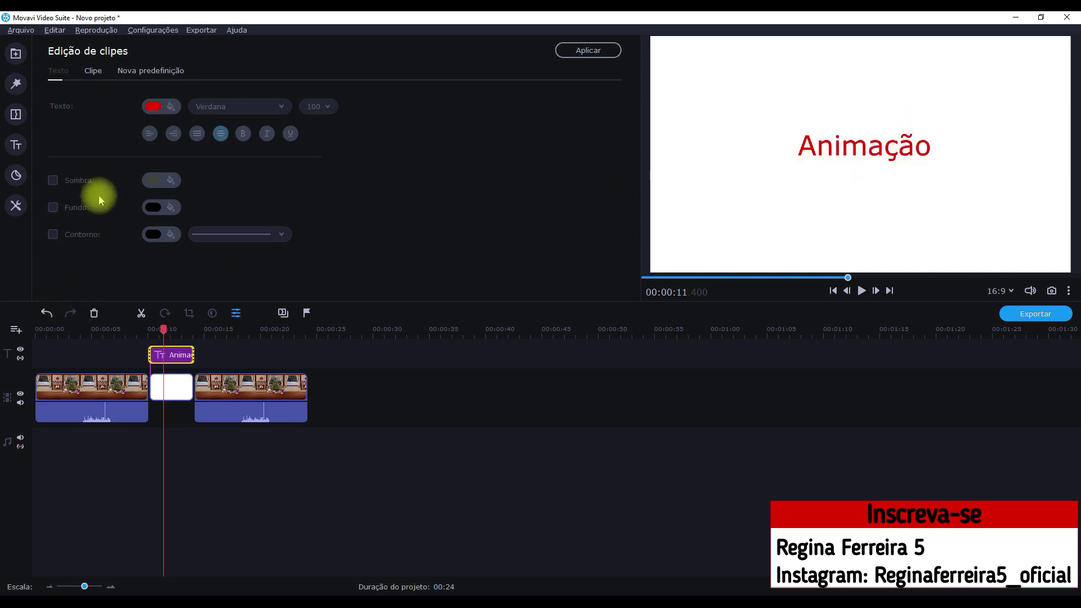
# Give the Animação title a blue shadow and enable its background fill in black.
pyautogui.click(169, 356)
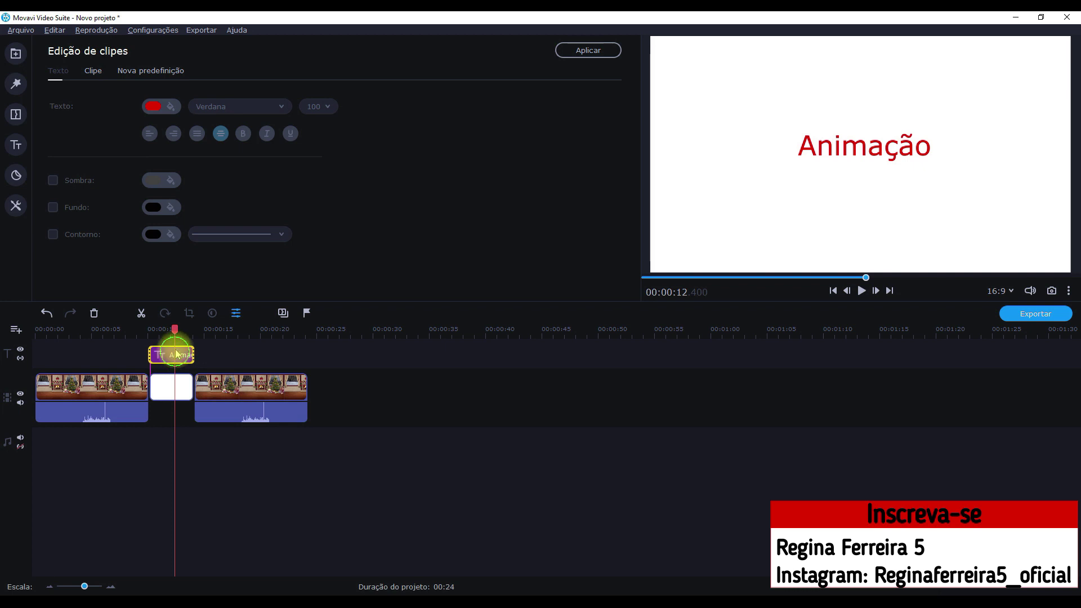
pyautogui.click(870, 154)
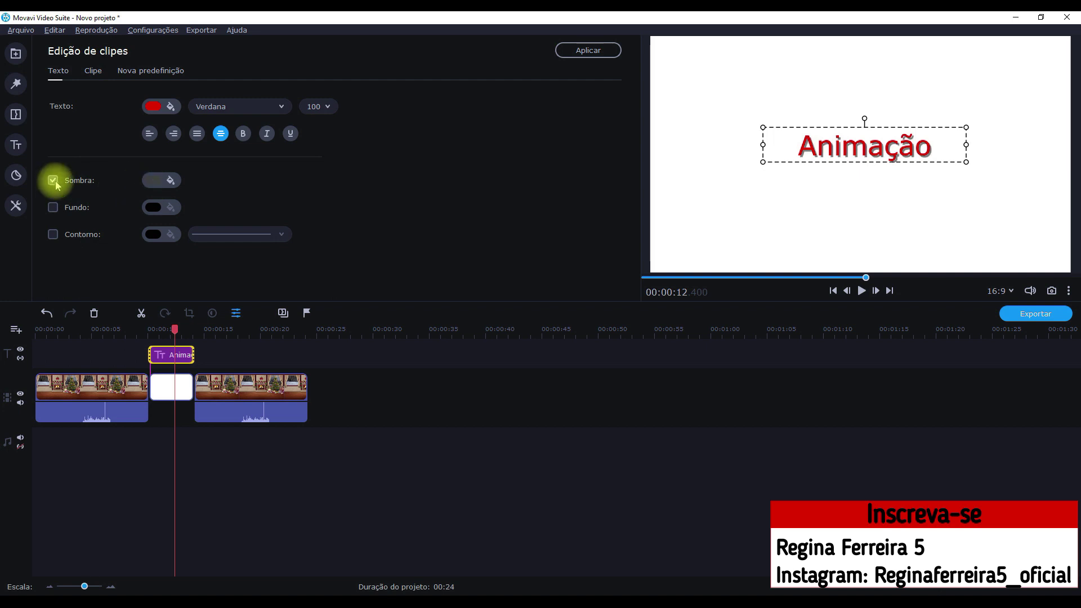
pyautogui.click(177, 185)
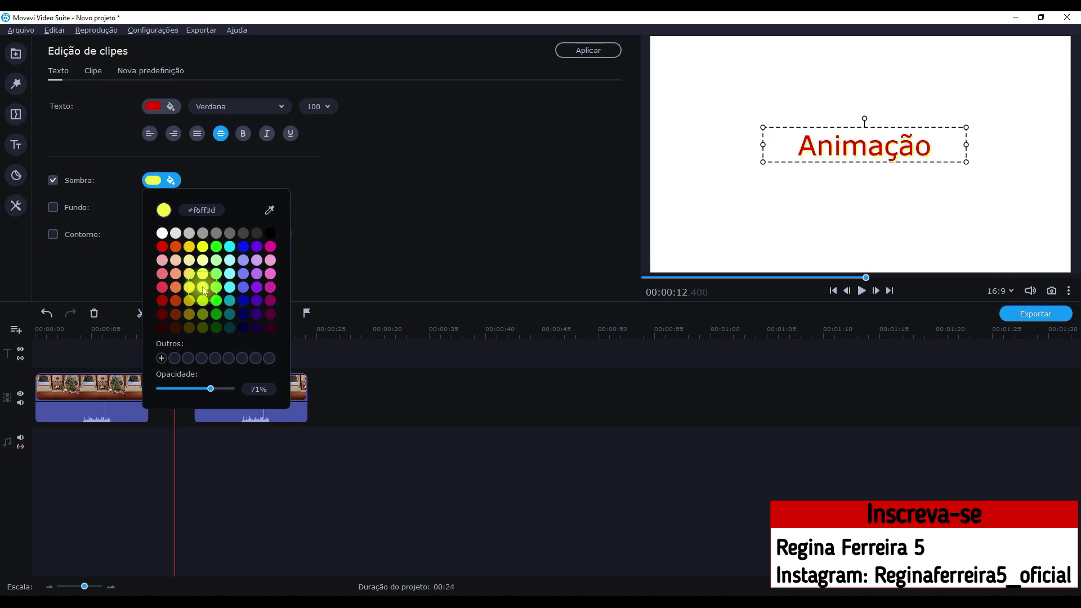
pyautogui.click(53, 207)
pyautogui.click(156, 213)
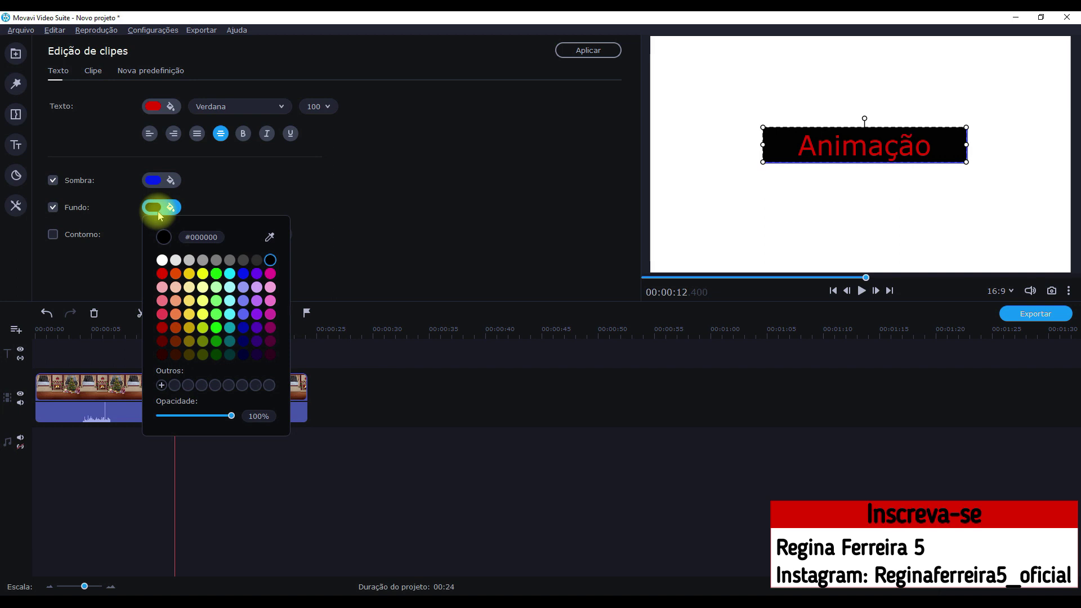
# Enable the outline on the Animação title, try green, settle on light yellow, and deselect the title.
pyautogui.click(53, 234)
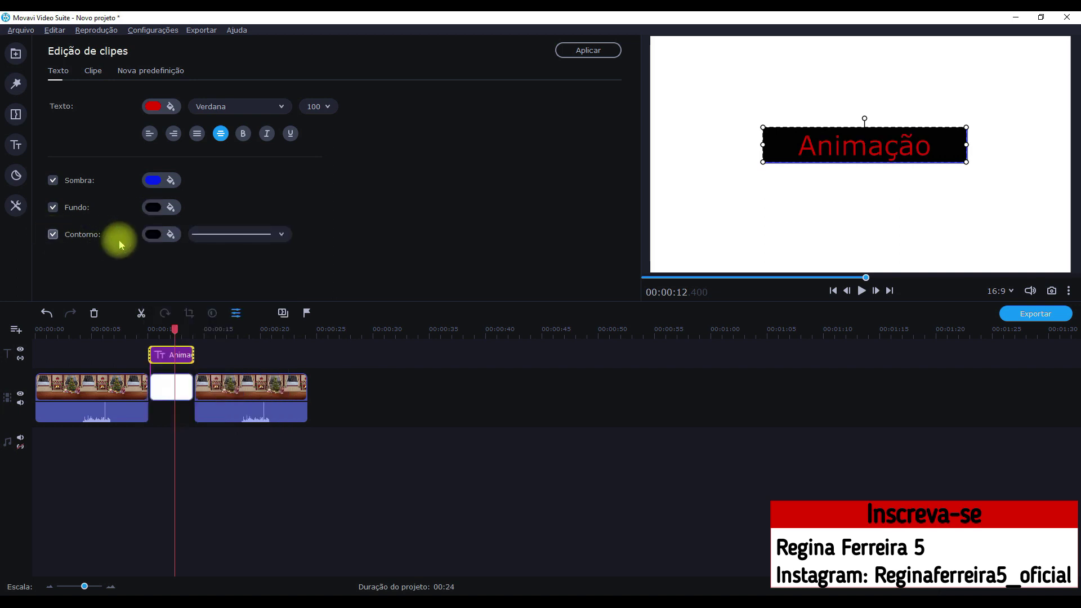
pyautogui.click(158, 236)
pyautogui.click(216, 304)
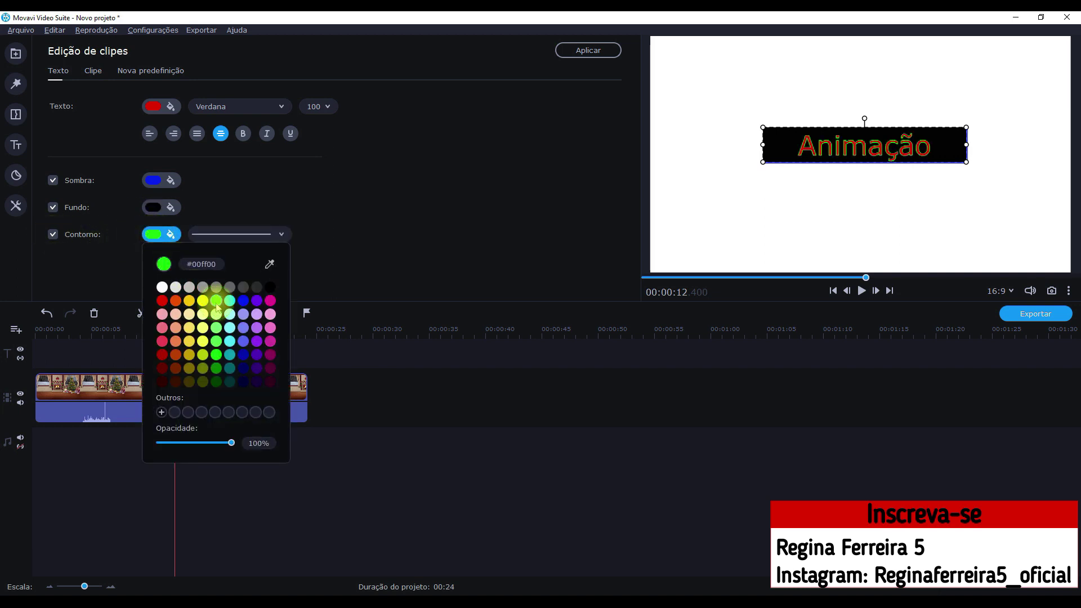
pyautogui.click(243, 300)
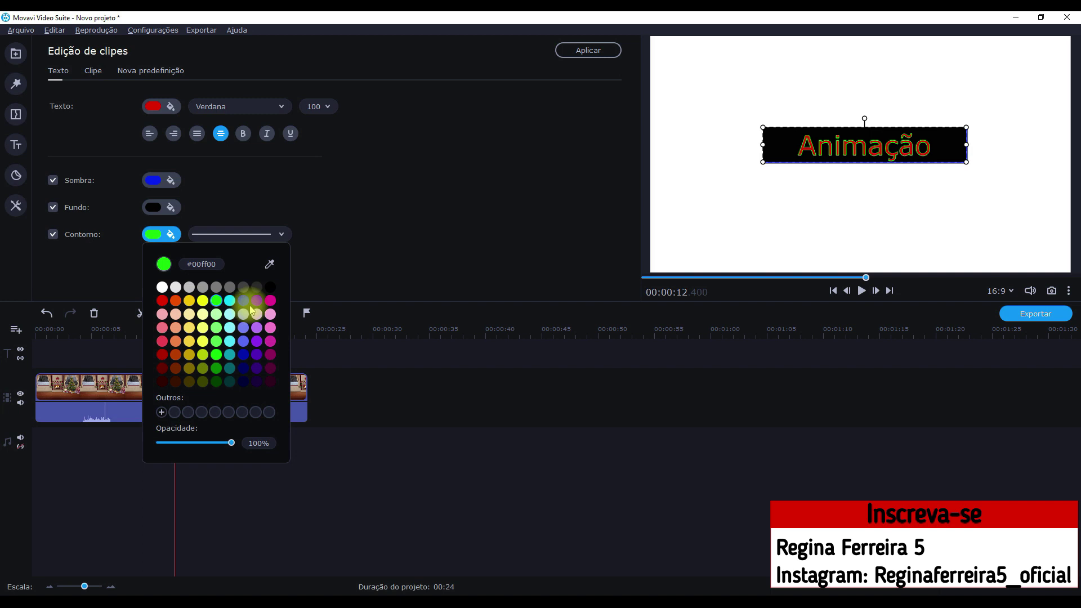
pyautogui.click(201, 327)
pyautogui.click(304, 270)
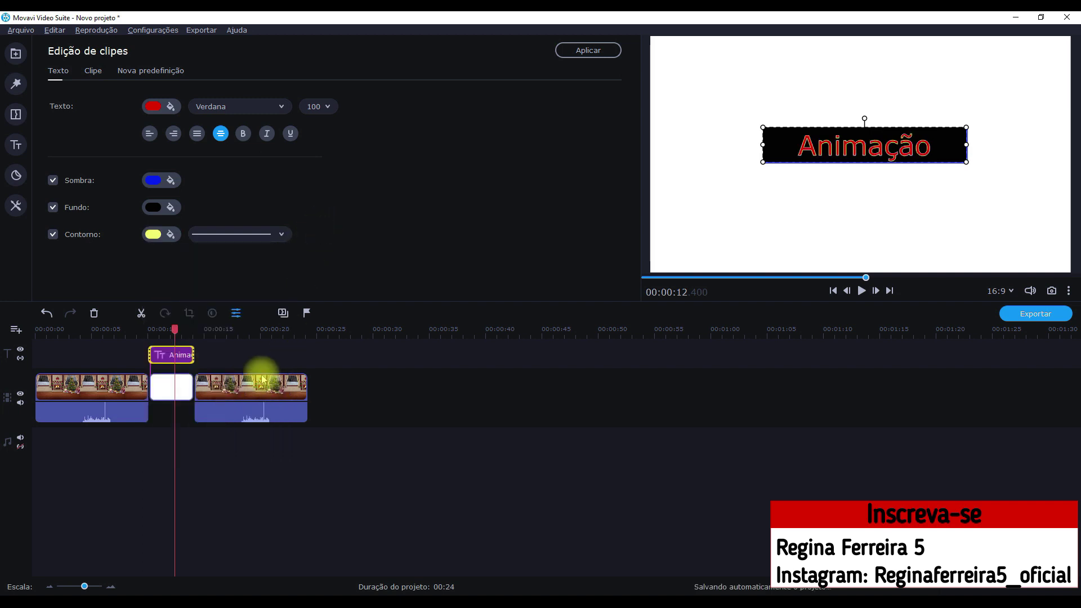
pyautogui.click(366, 421)
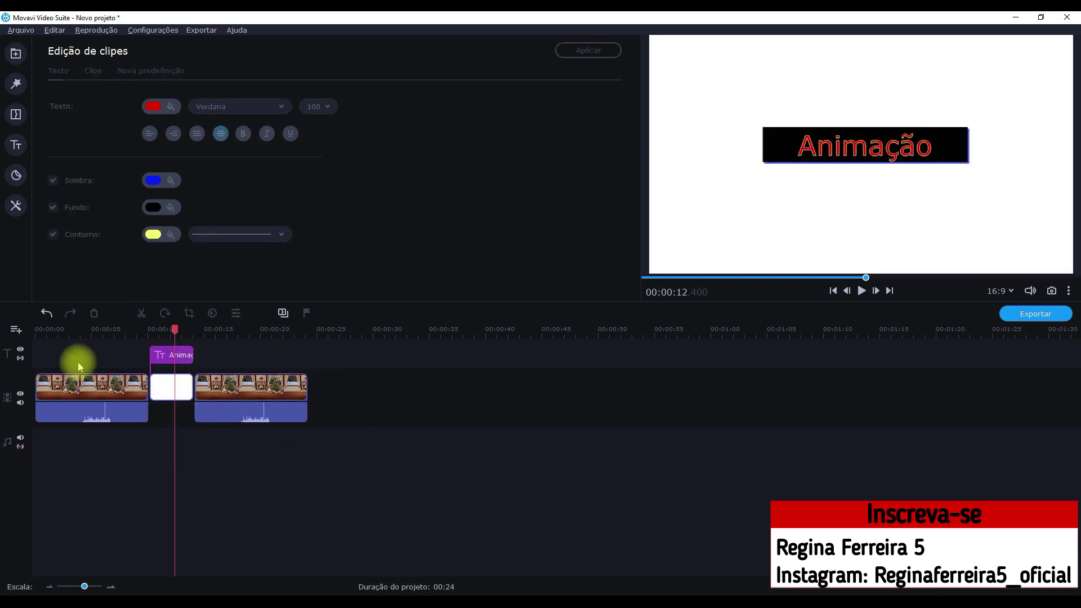
# Clear the timeline of the Animação title, the white background and the second Christmas clip, keeping only the first clip.
pyautogui.click(47, 314)
pyautogui.click(47, 314)
pyautogui.click(169, 355)
pyautogui.press('Delete')
pyautogui.click(171, 383)
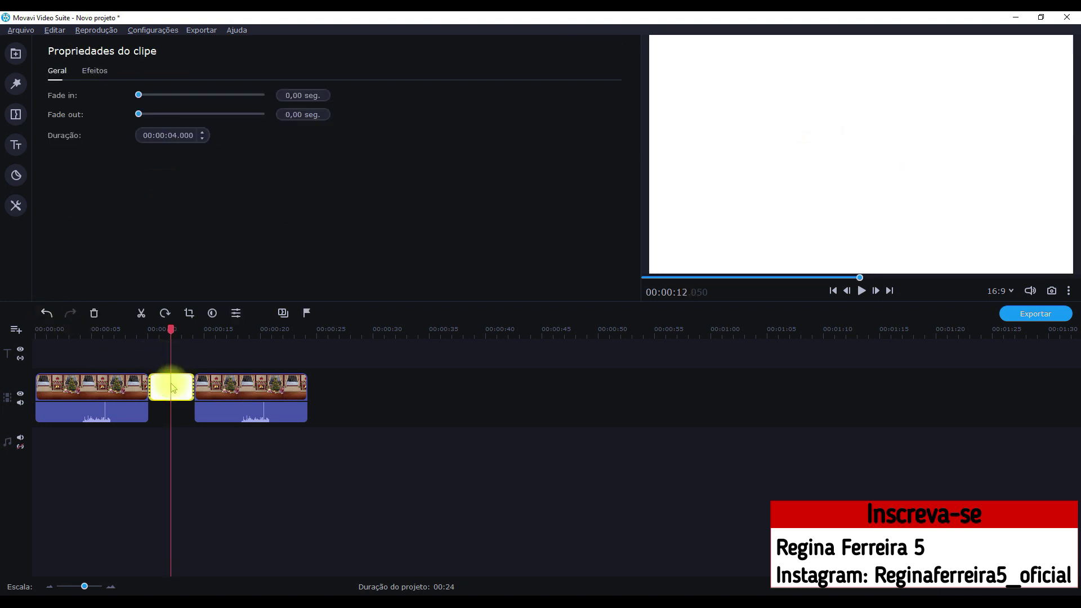
pyautogui.press('Delete')
pyautogui.click(194, 394)
pyautogui.press('Delete')
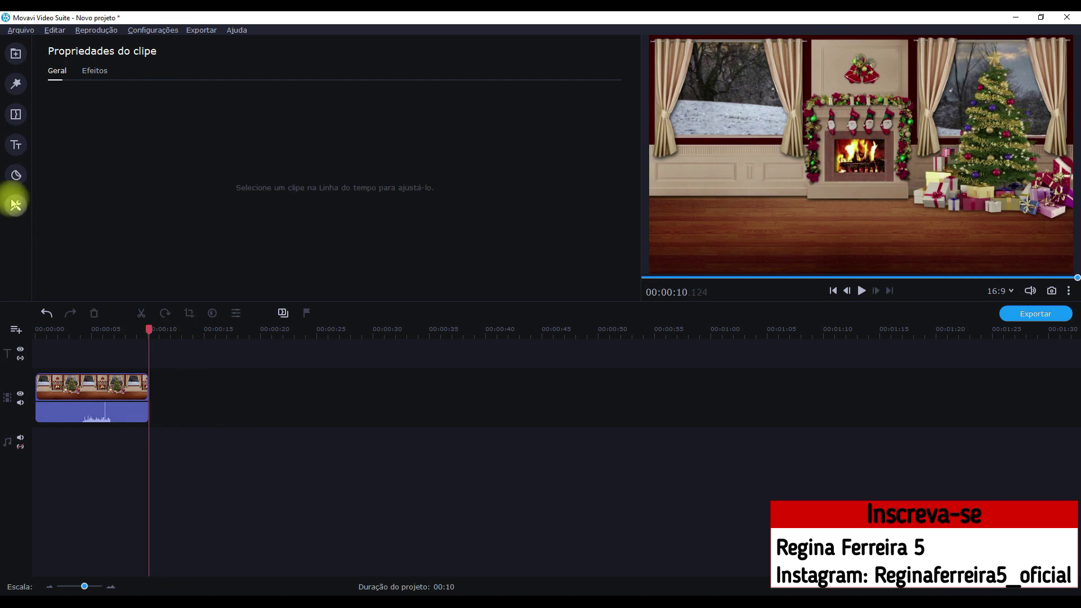
pyautogui.click(16, 53)
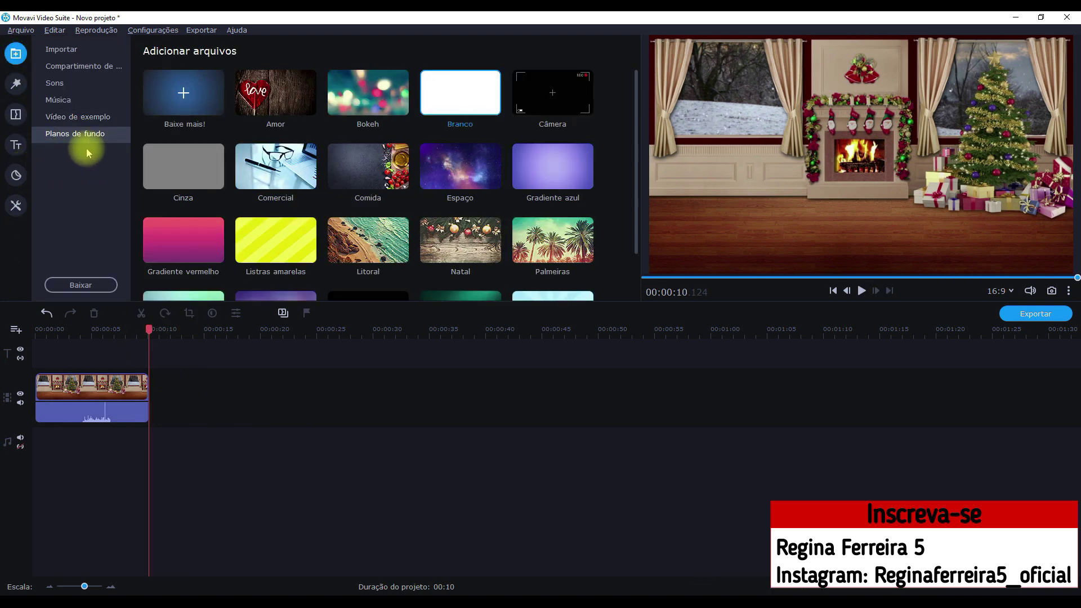
pyautogui.scroll(-1, 428, 203)
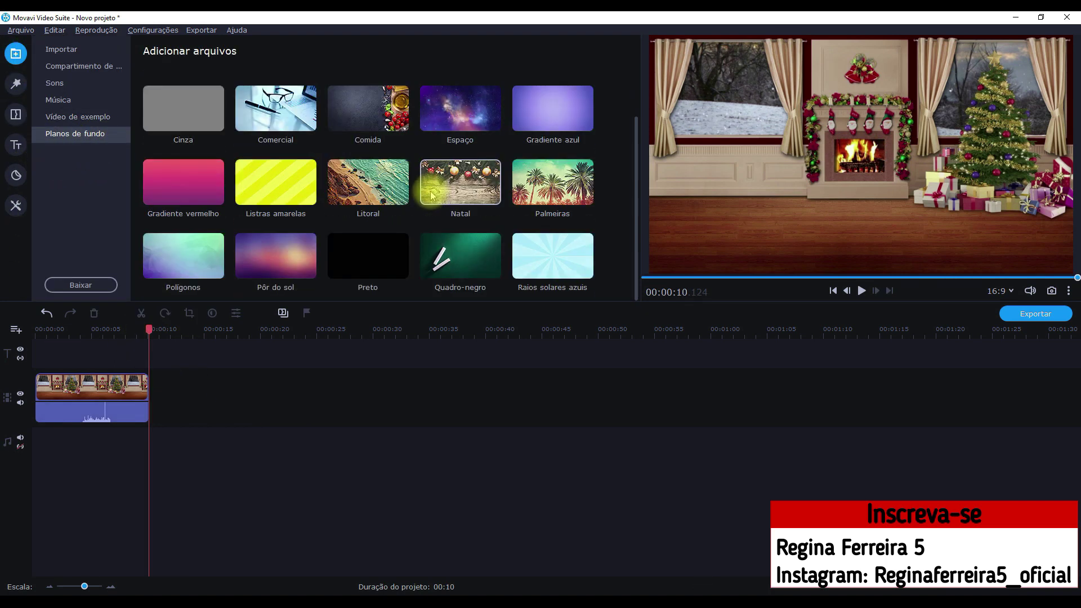
pyautogui.scroll(1, 458, 225)
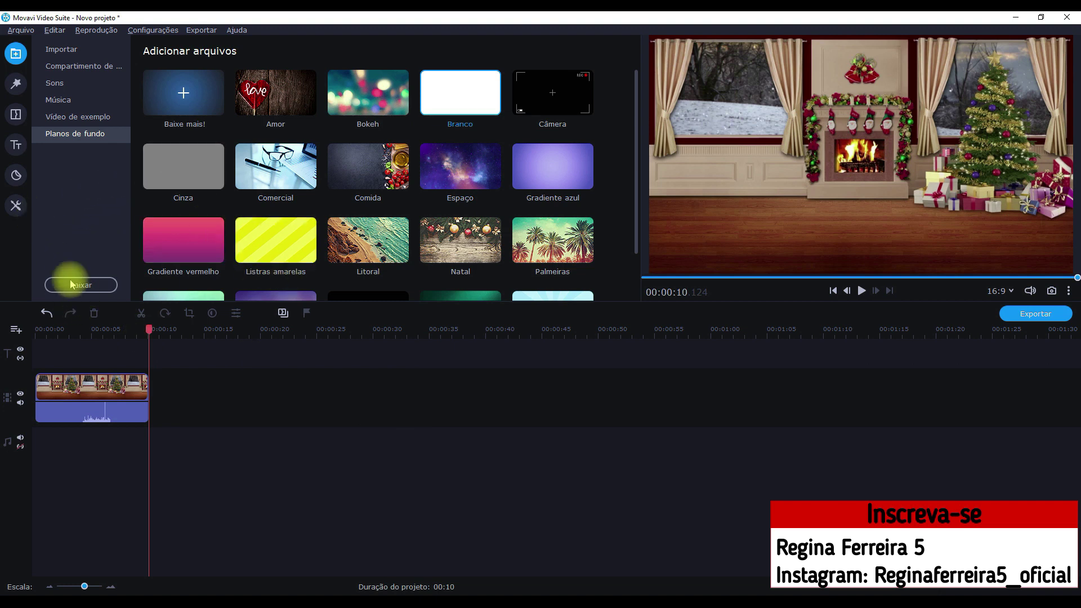
# Apply the Balões de ar quente filter from the full filter collection to the Christmas clip and preview it.
pyautogui.click(19, 84)
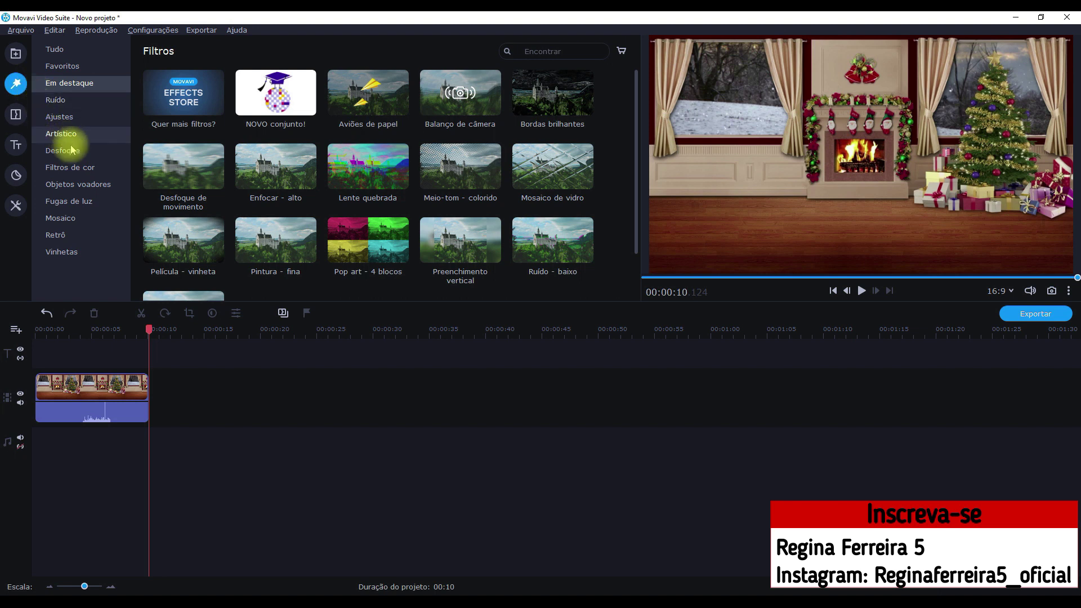
pyautogui.click(53, 49)
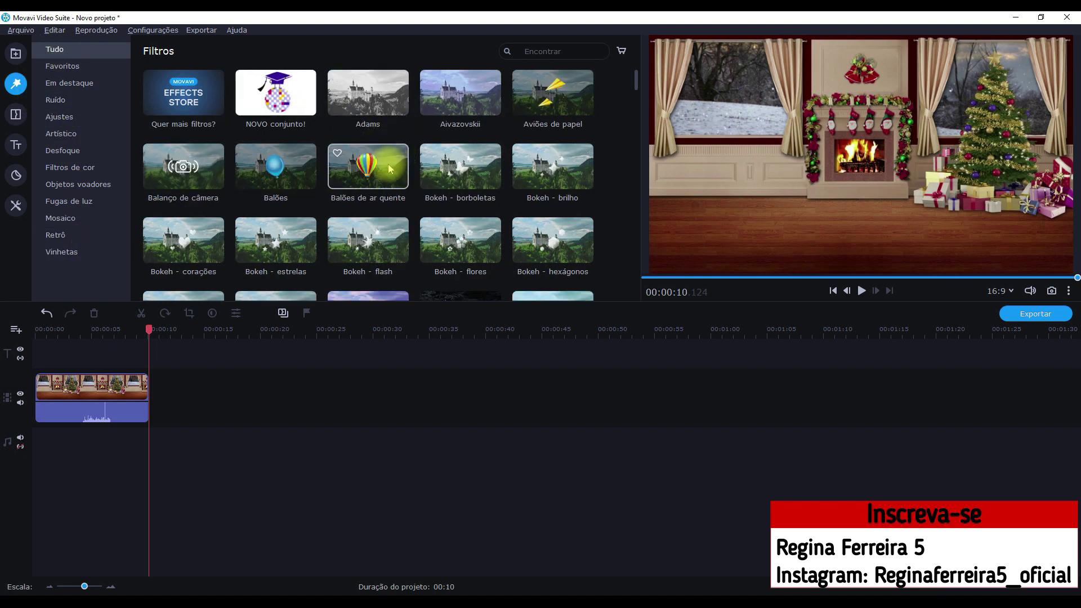
pyautogui.moveTo(376, 164); pyautogui.dragTo(45, 386)
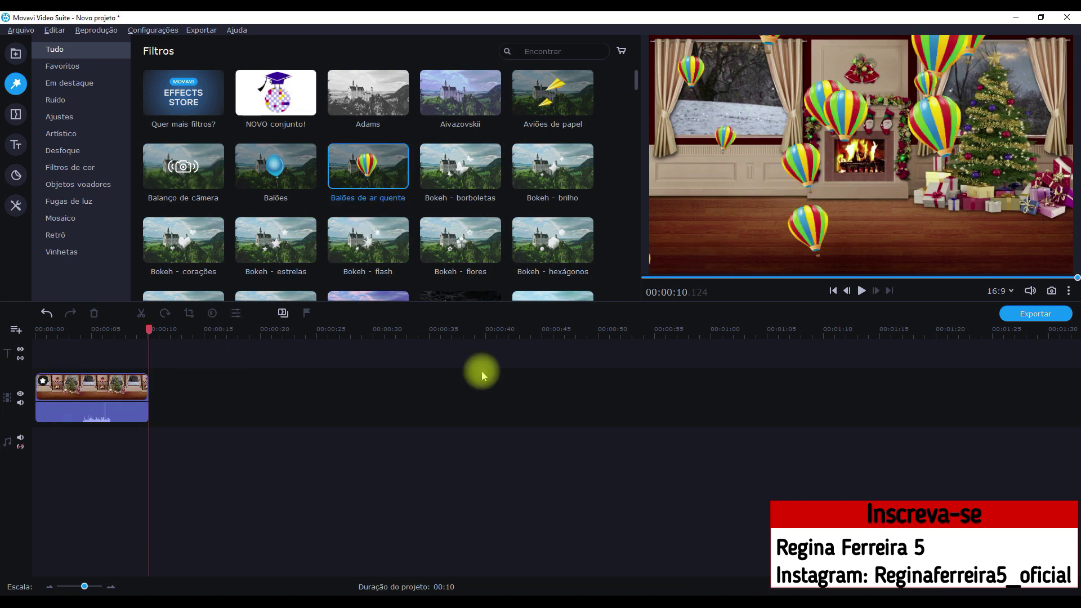
pyautogui.click(861, 291)
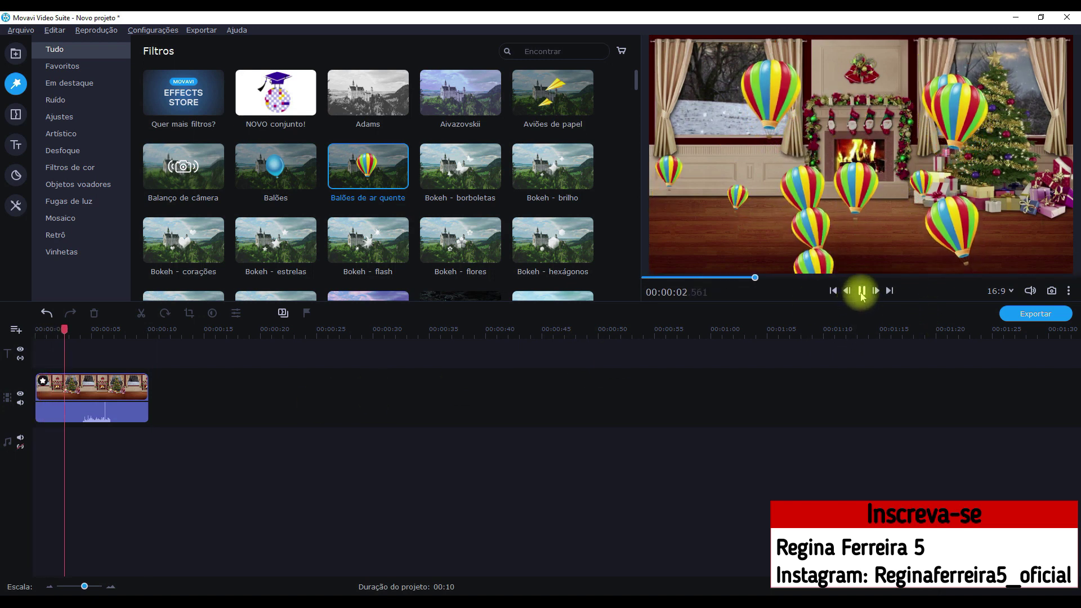
pyautogui.click(861, 291)
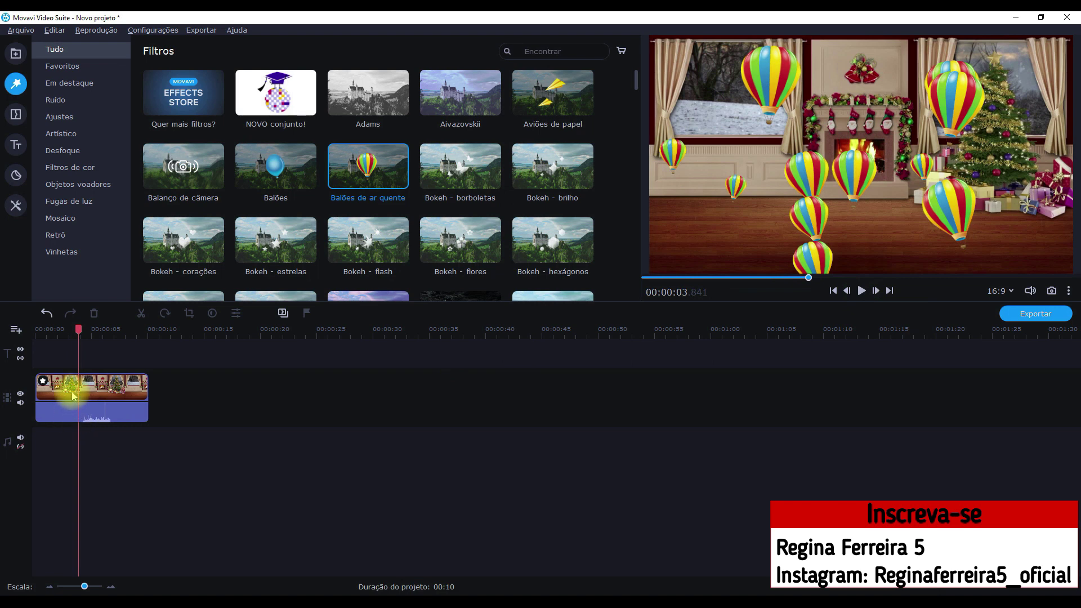
# Remove the Balões de ar quente filter from the clip's effects, and undo both the removal and the filter's application.
pyautogui.click(46, 383)
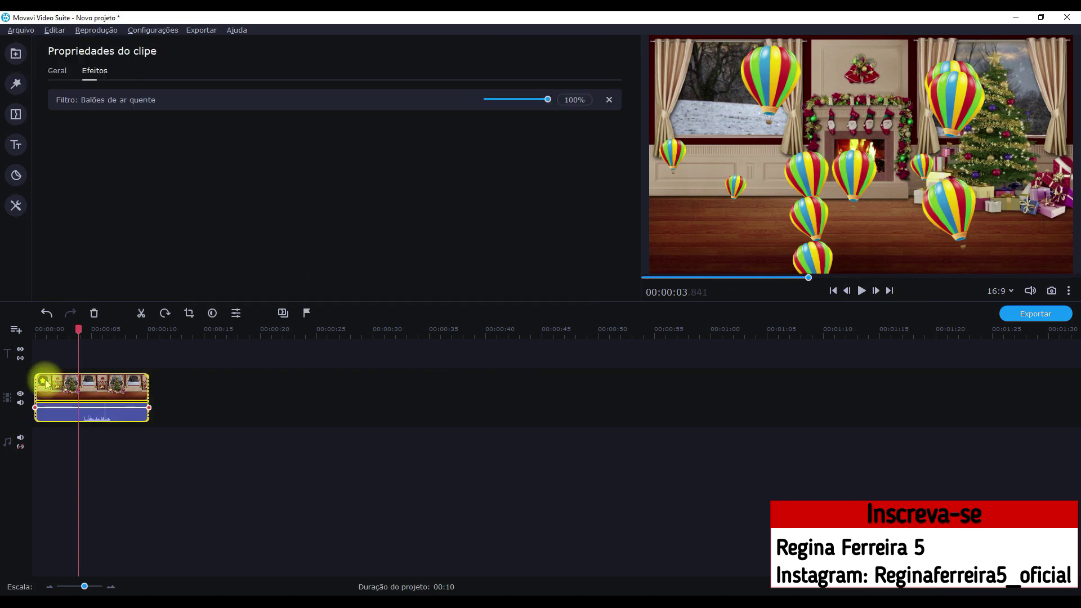
pyautogui.click(609, 100)
pyautogui.click(332, 427)
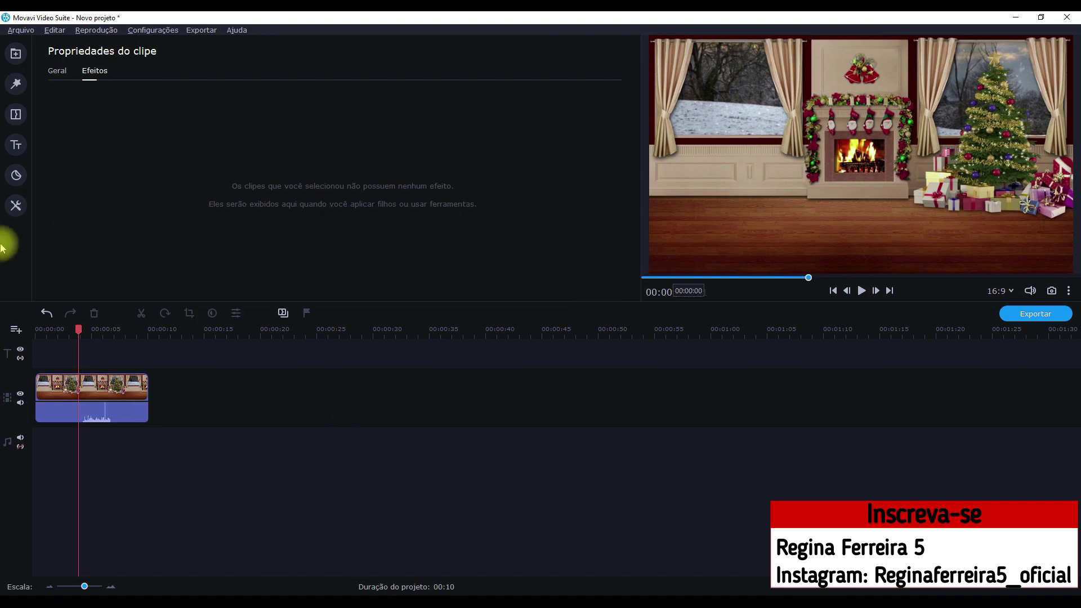
pyautogui.click(46, 313)
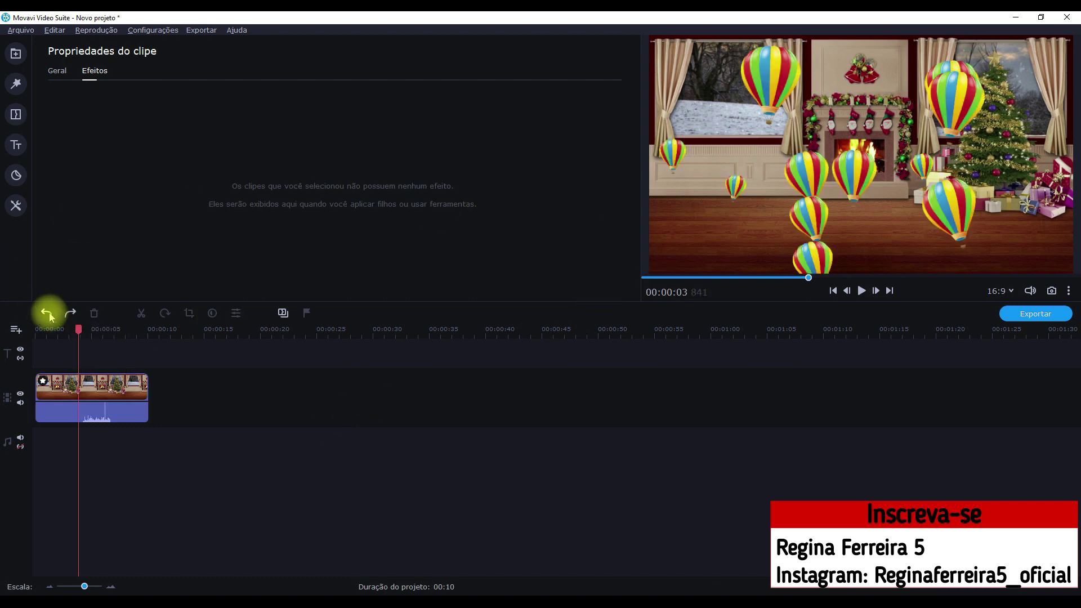
pyautogui.click(47, 314)
# Apply the Desfoque de movimento filter to the Christmas clip on the timeline.
pyautogui.click(16, 84)
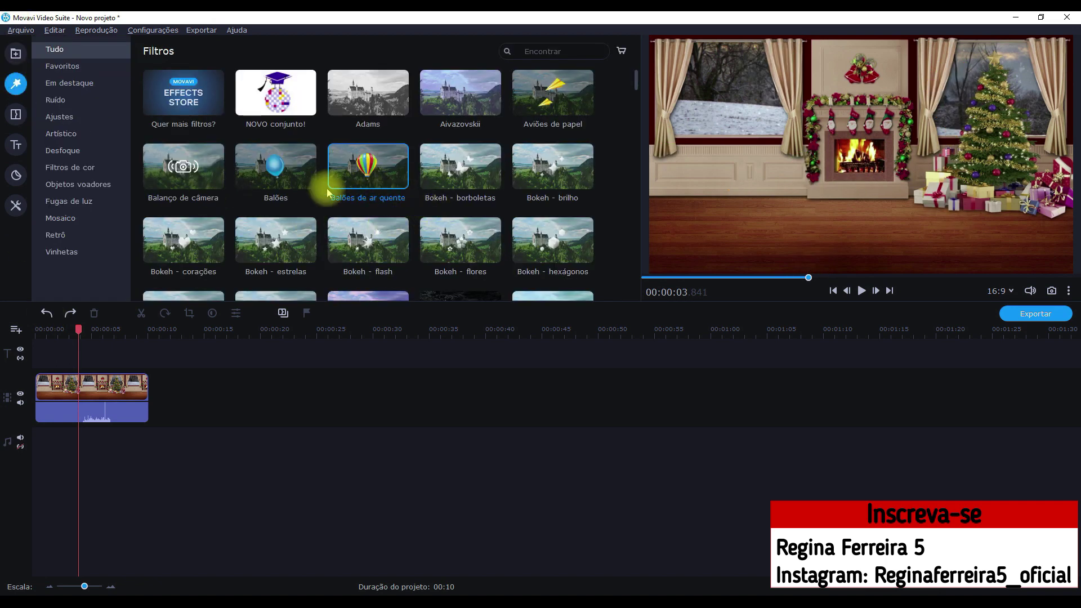
pyautogui.scroll(-1, 306, 186)
pyautogui.scroll(-1, 442, 182)
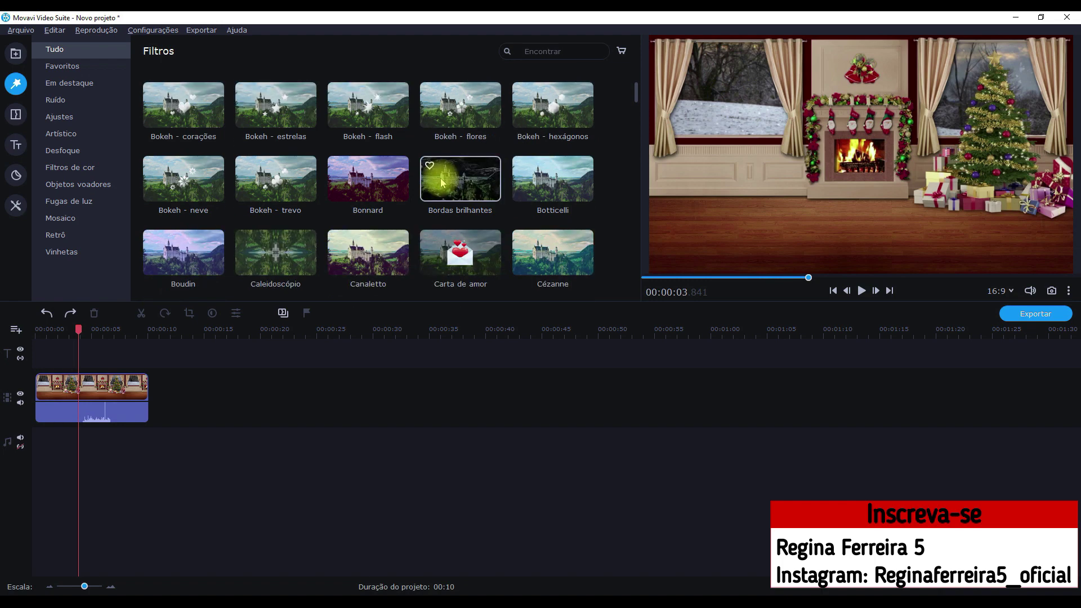
pyautogui.scroll(-2, 454, 180)
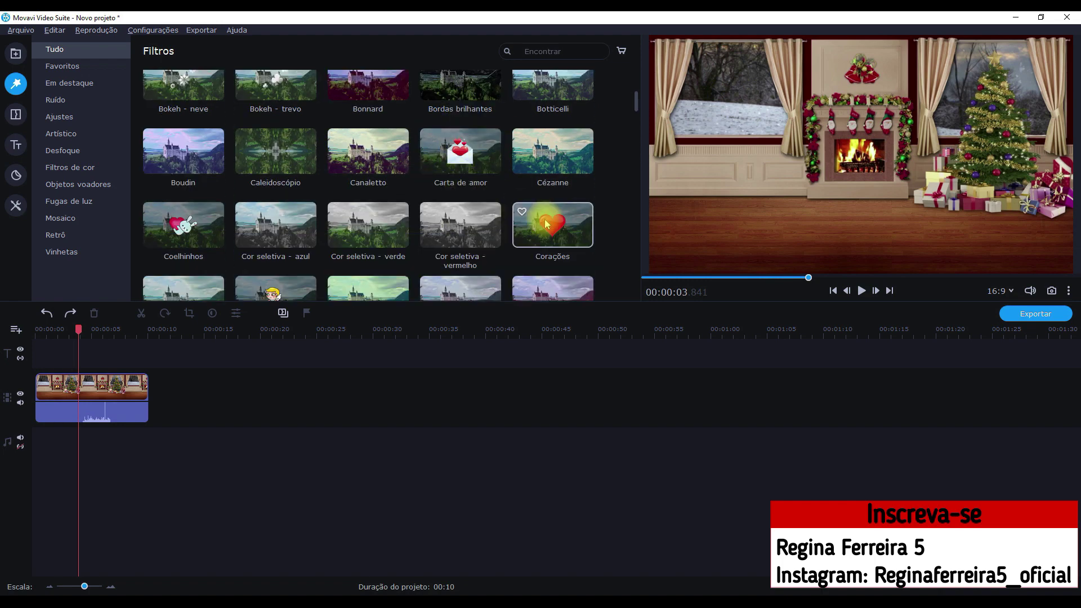
pyautogui.scroll(-2, 372, 206)
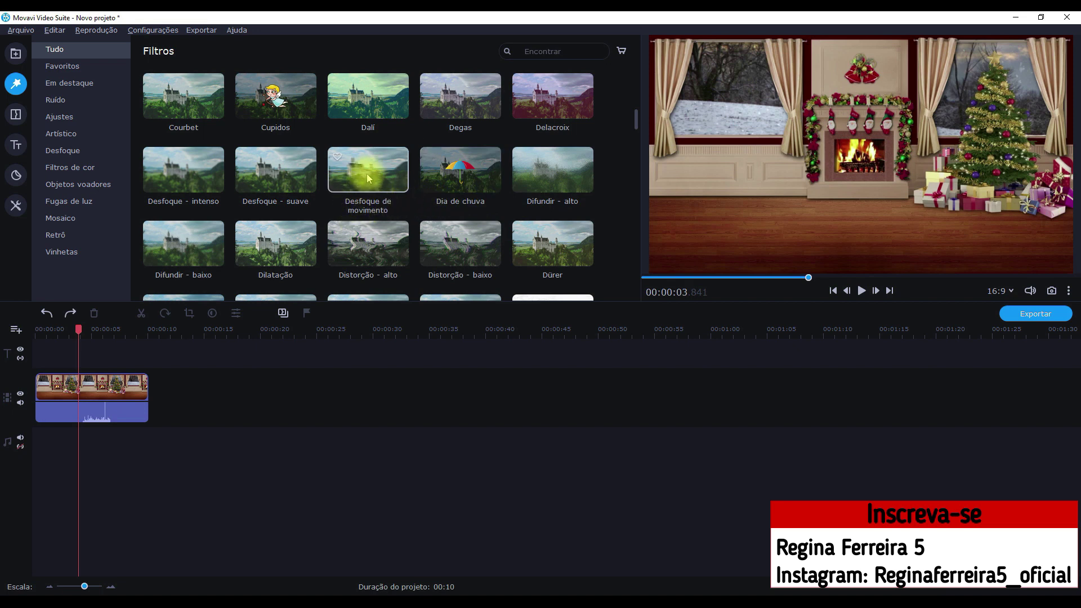
pyautogui.moveTo(367, 168); pyautogui.dragTo(59, 385)
pyautogui.moveTo(56, 377)
pyautogui.mouseDown()
pyautogui.moveTo(56, 365)
pyautogui.moveTo(49, 381)
pyautogui.mouseUp()
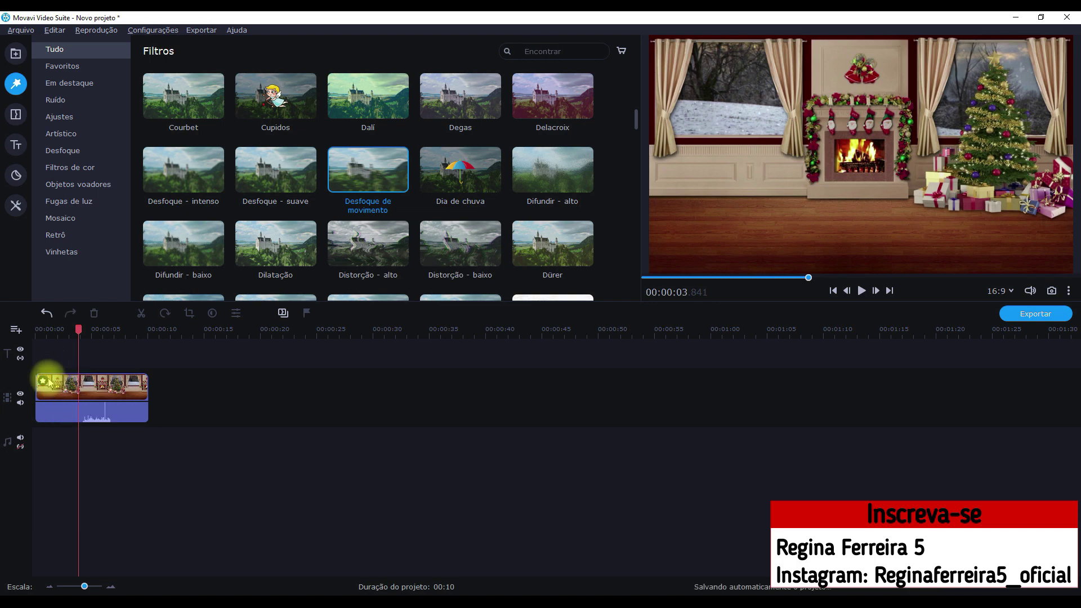
# Try the Difundir - alto filter on the Christmas clip, preview it and undo it.
pyautogui.click(75, 328)
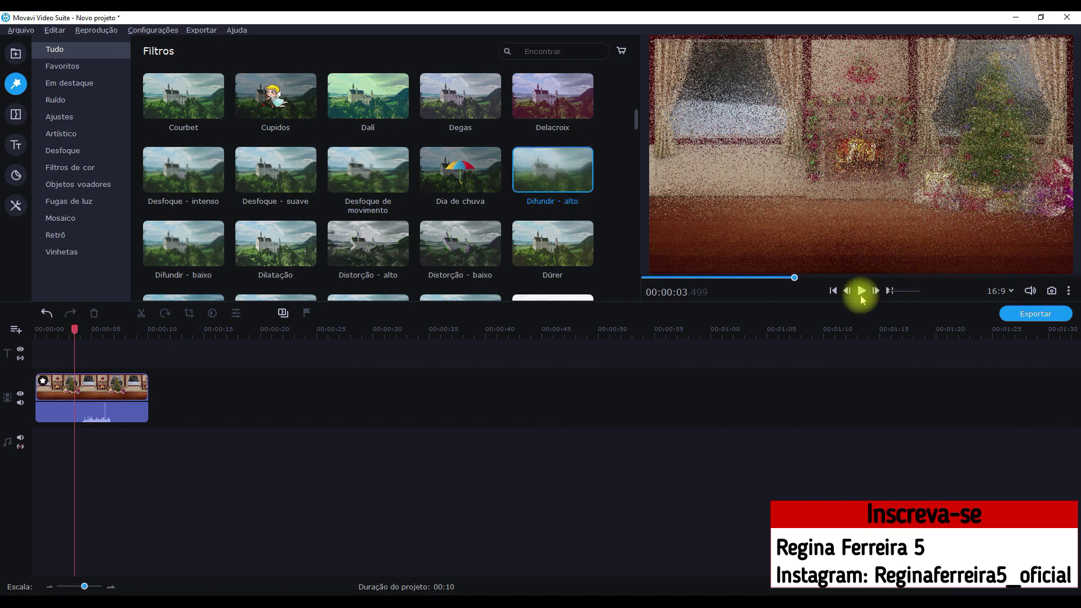
pyautogui.click(861, 291)
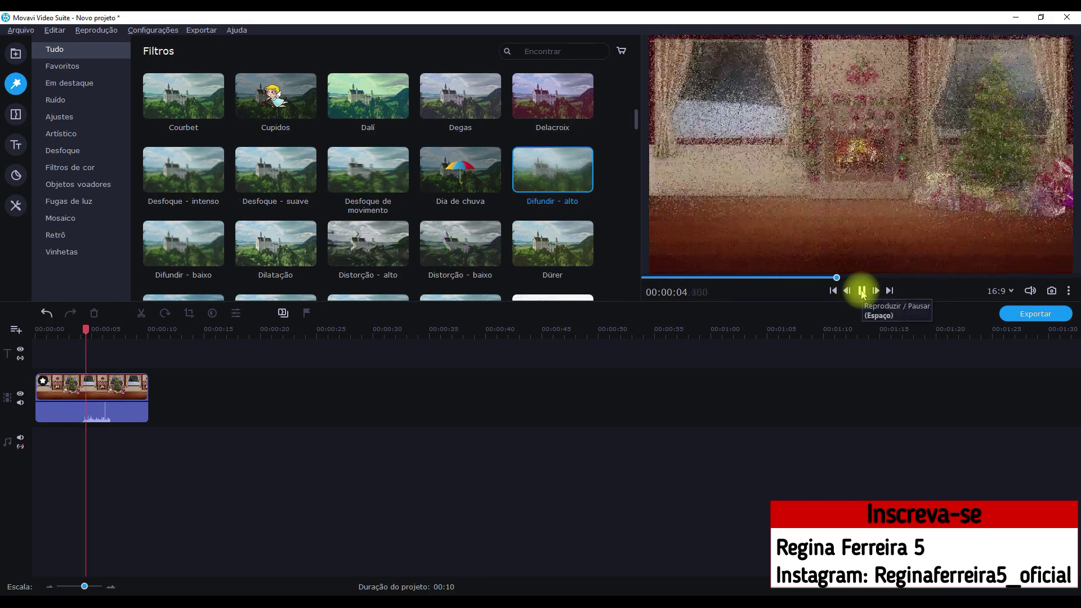
pyautogui.click(861, 291)
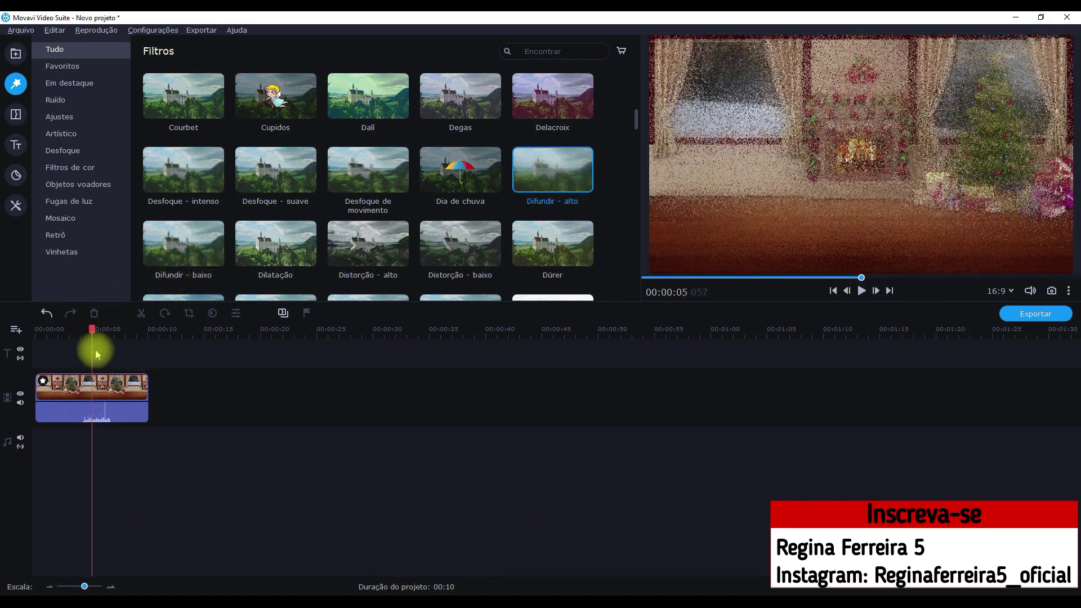
pyautogui.click(46, 313)
pyautogui.scroll(-2, 370, 148)
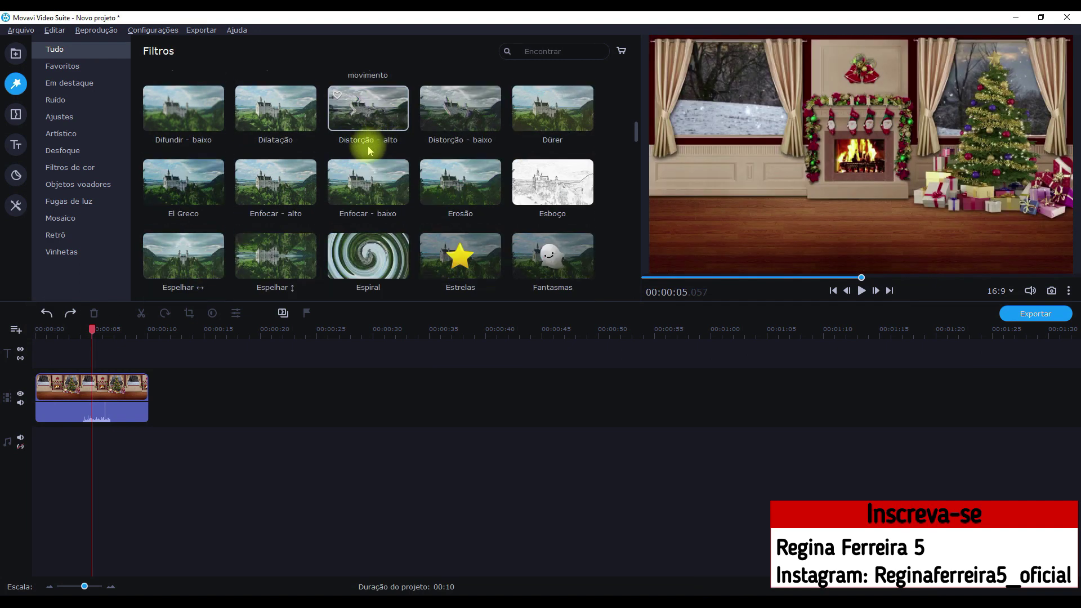
# Import the Nature - 36897 video and place it on the timeline directly after the Christmas clip.
pyautogui.click(16, 114)
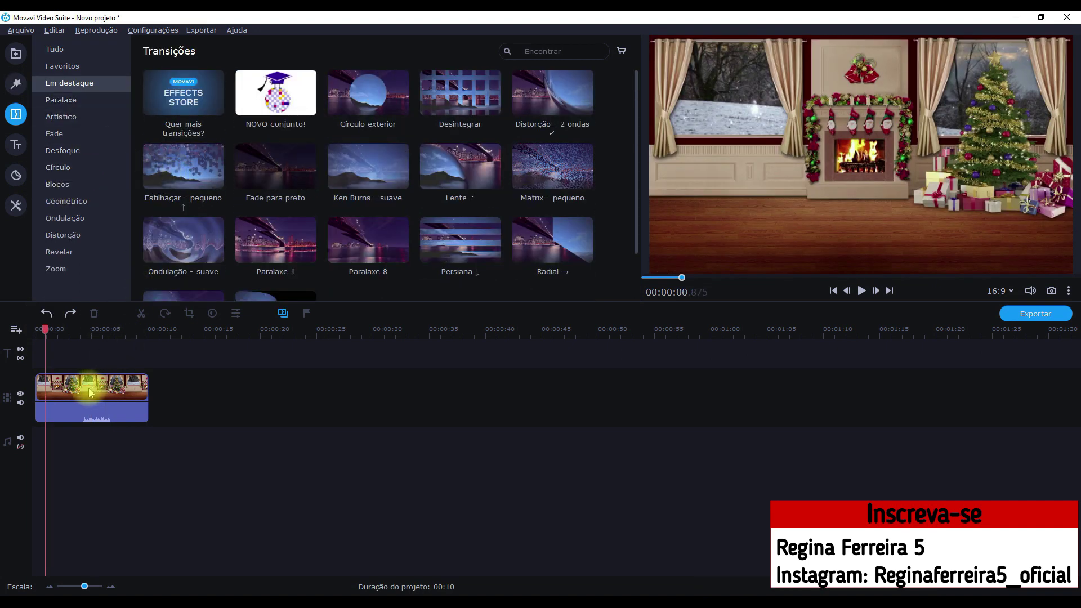
pyautogui.moveTo(45, 330); pyautogui.dragTo(188, 344)
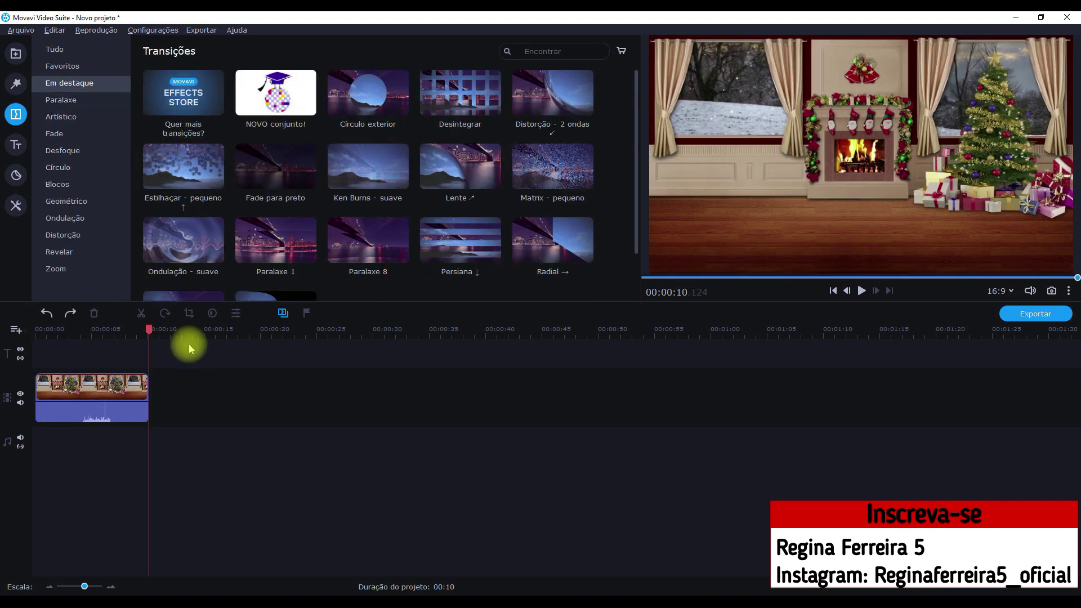
pyautogui.click(15, 54)
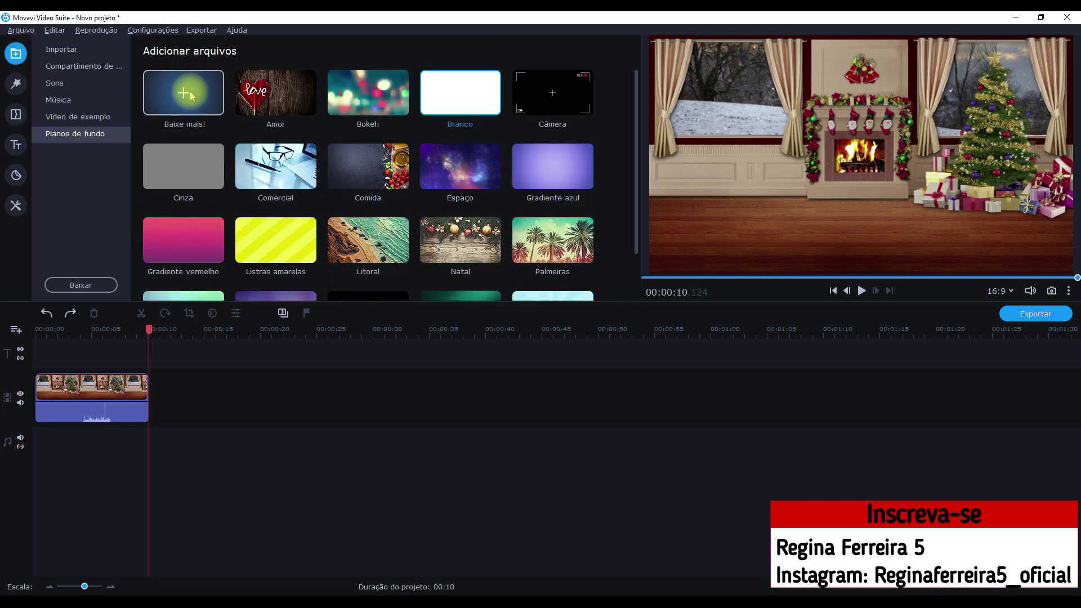
pyautogui.click(62, 49)
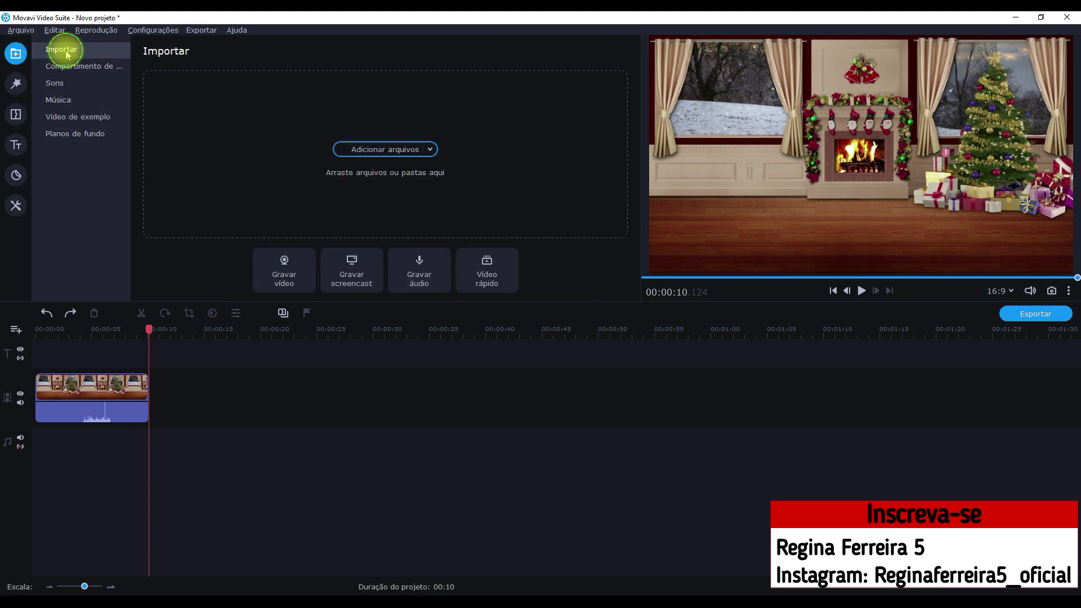
pyautogui.click(370, 148)
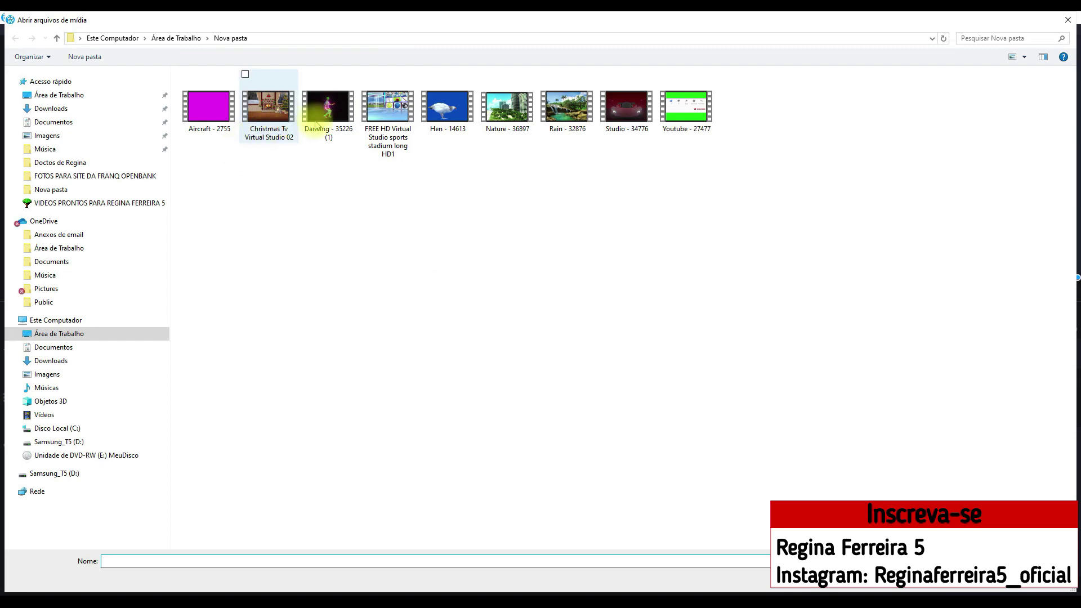
pyautogui.click(507, 107)
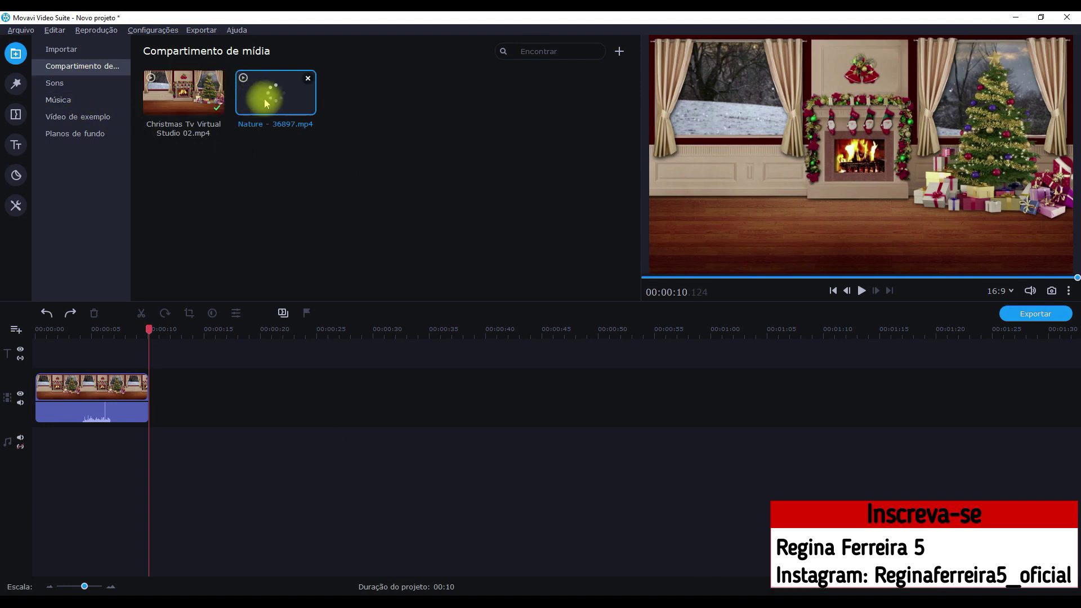
pyautogui.moveTo(272, 103); pyautogui.dragTo(153, 386)
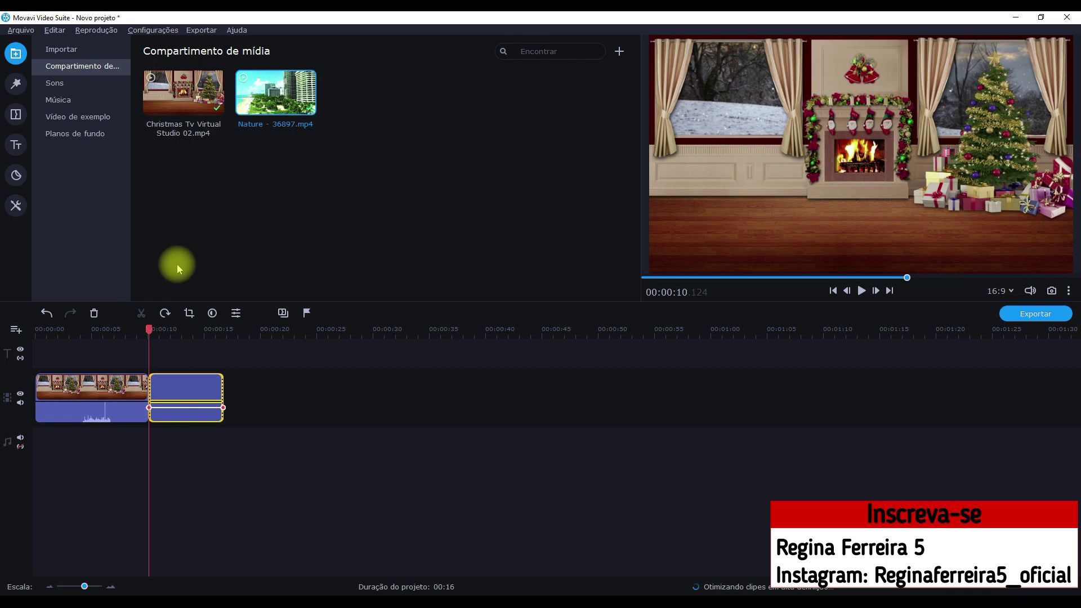
# Add the Virar página ↖ transition between the Christmas clip and the Nature clip.
pyautogui.click(16, 116)
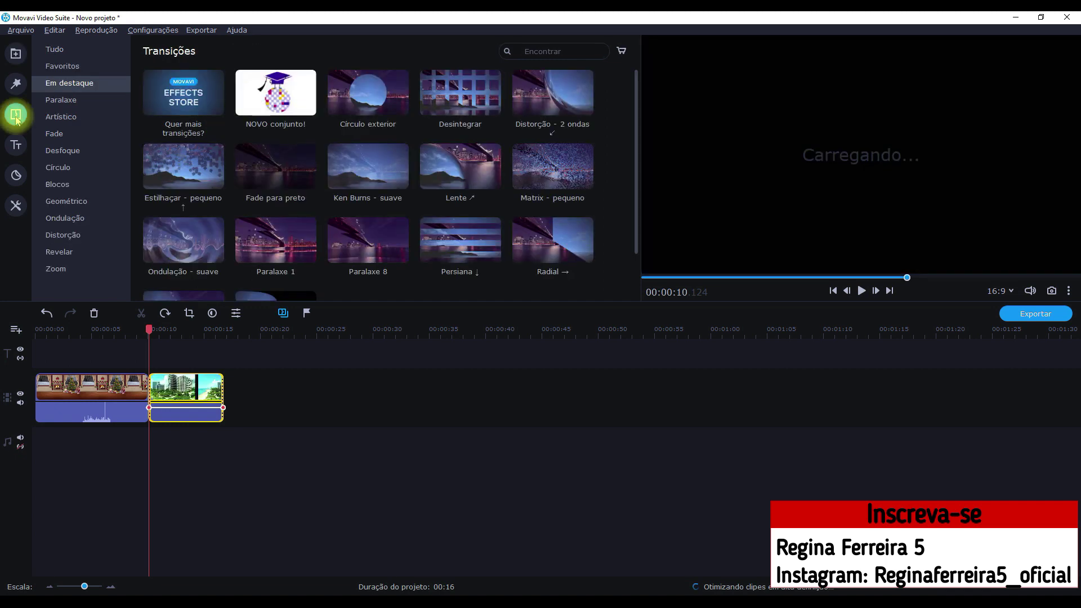
pyautogui.click(57, 49)
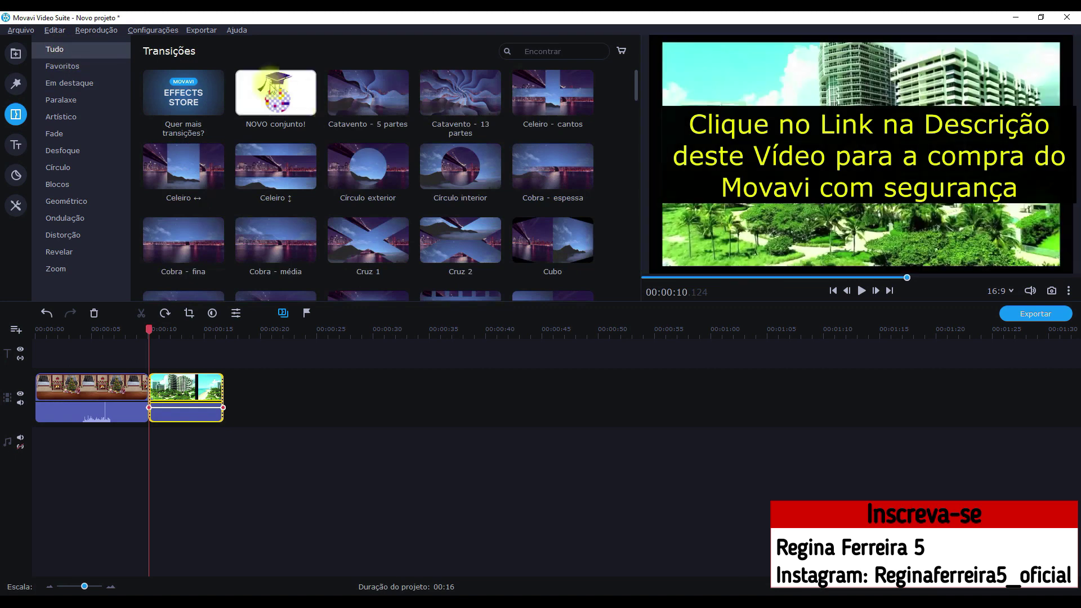
pyautogui.scroll(-3, 364, 148)
pyautogui.scroll(-8, 398, 156)
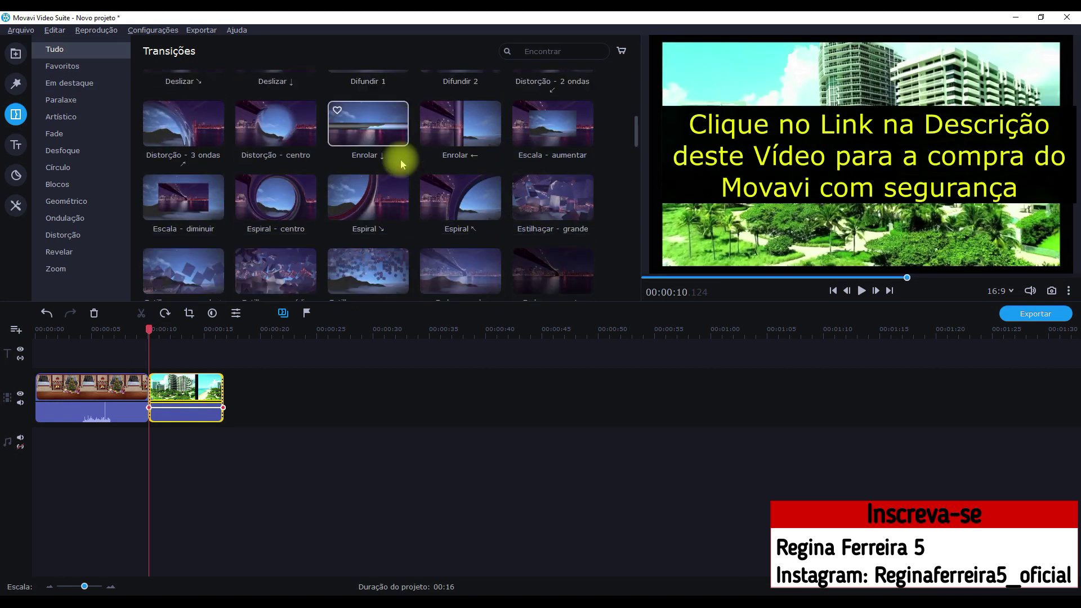
pyautogui.scroll(-10, 438, 231)
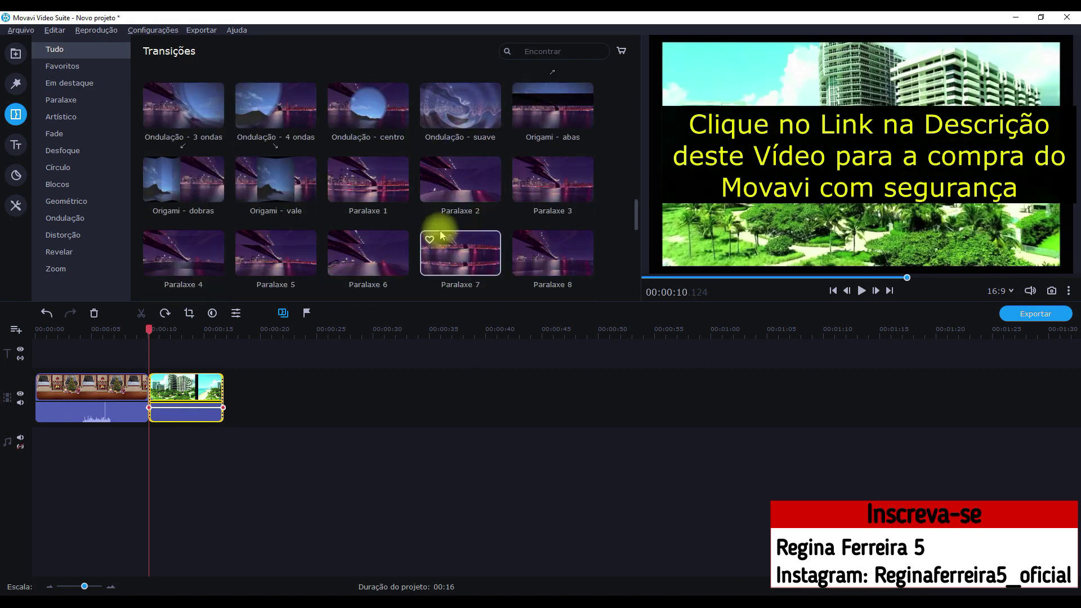
pyautogui.scroll(-2, 459, 234)
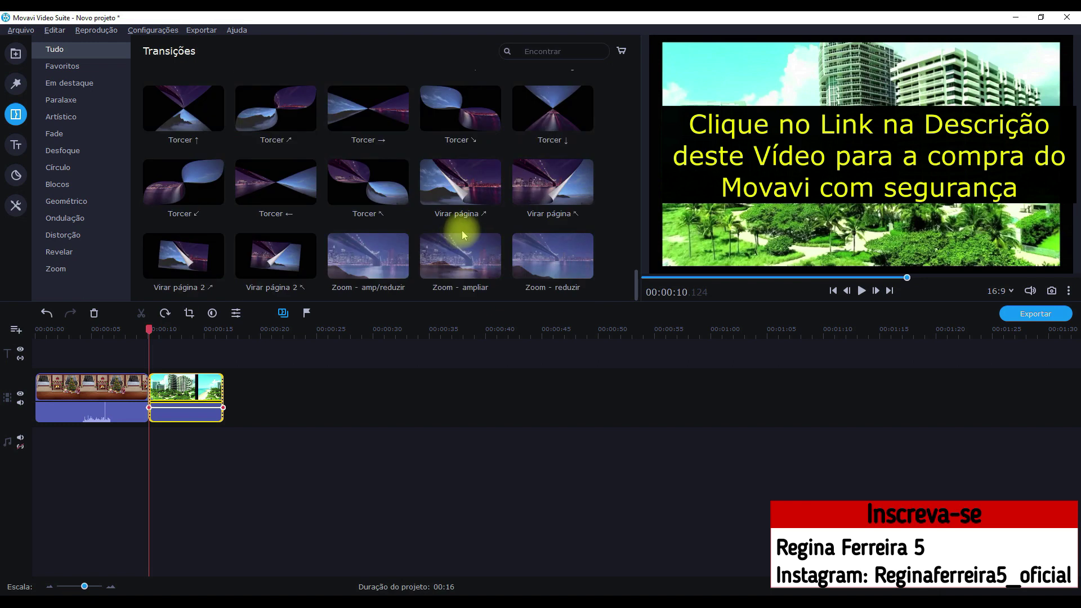
pyautogui.moveTo(552, 191); pyautogui.dragTo(122, 376)
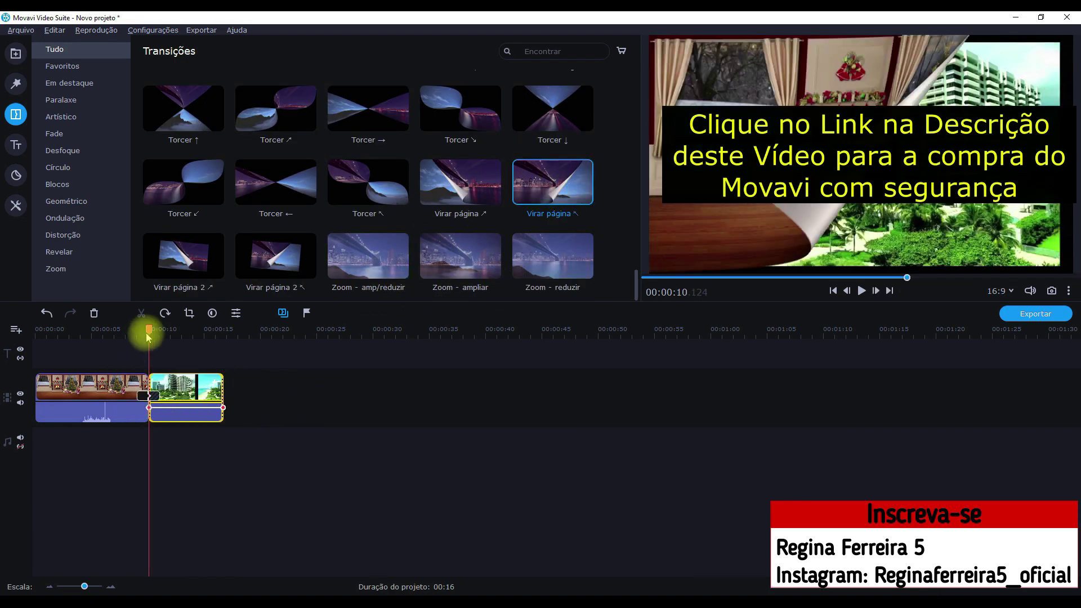
# Preview the Virar página ↖ transition between the Christmas and Nature clips, and undo its addition.
pyautogui.click(125, 333)
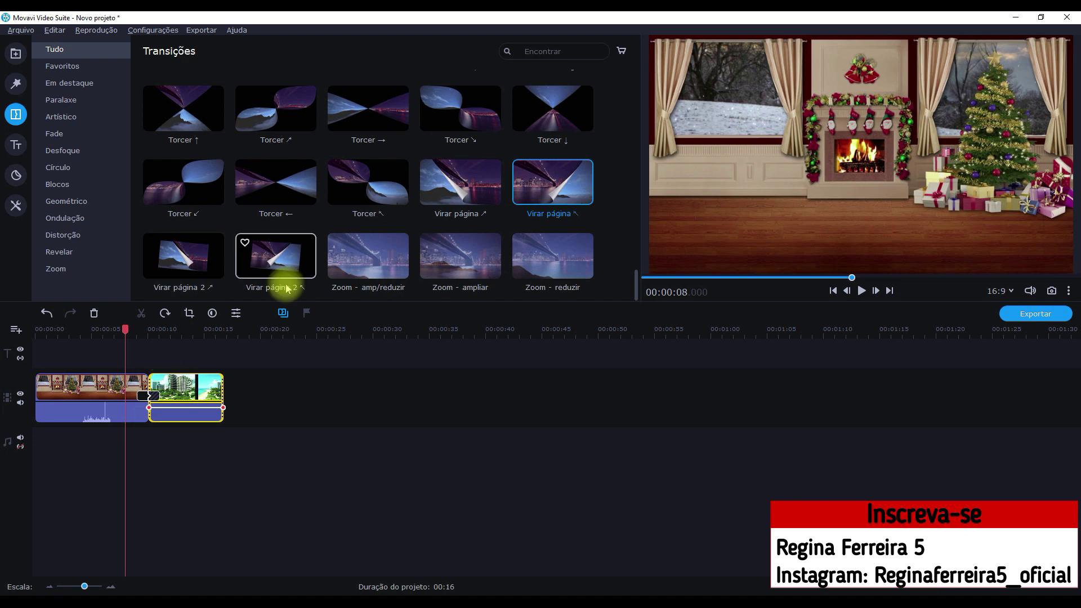
pyautogui.click(861, 290)
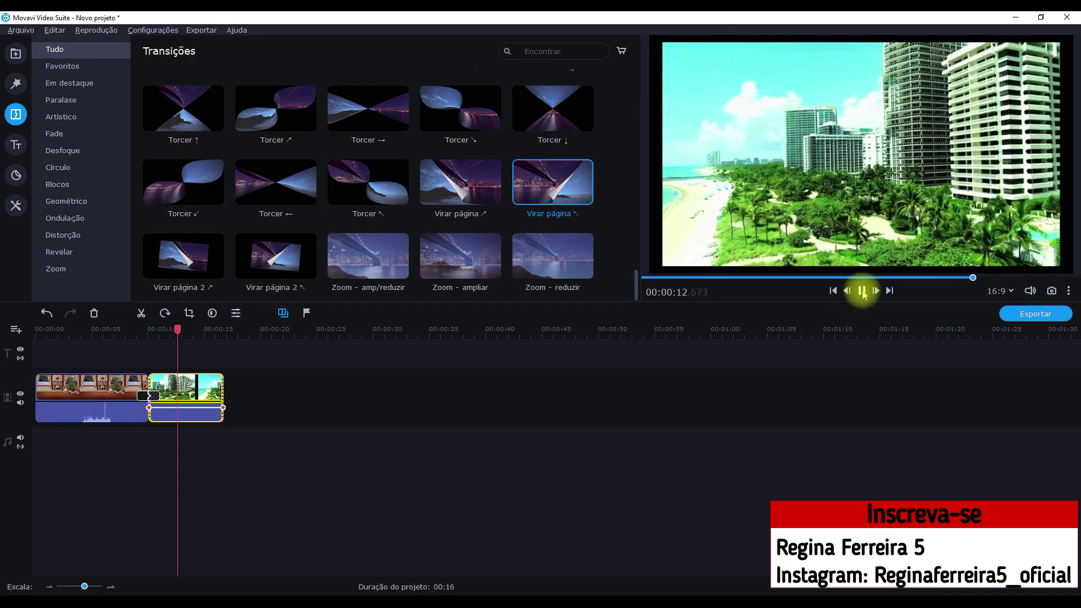
pyautogui.click(861, 290)
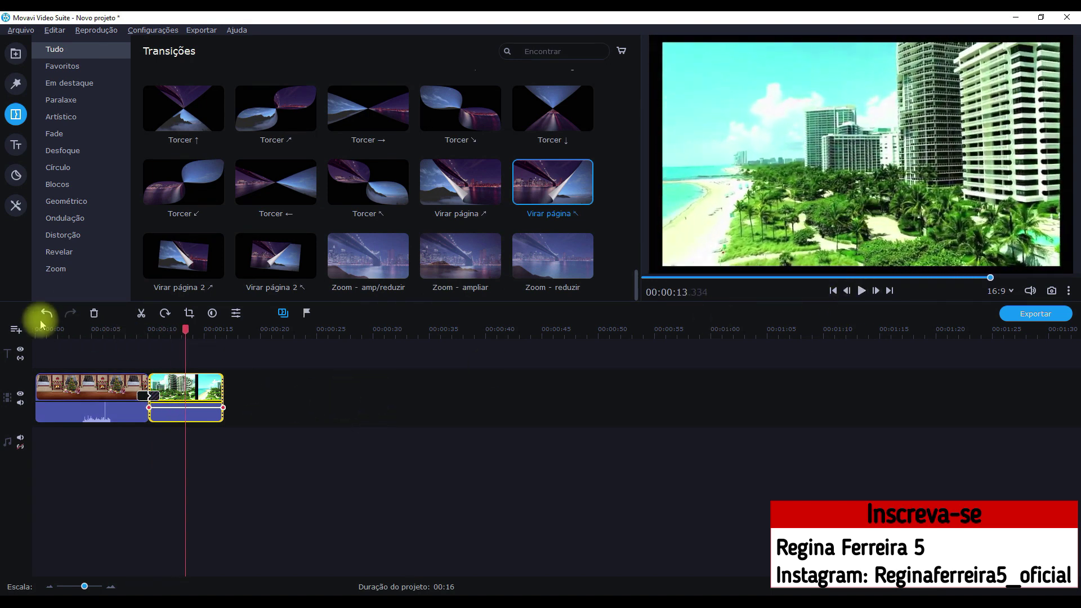
pyautogui.click(163, 354)
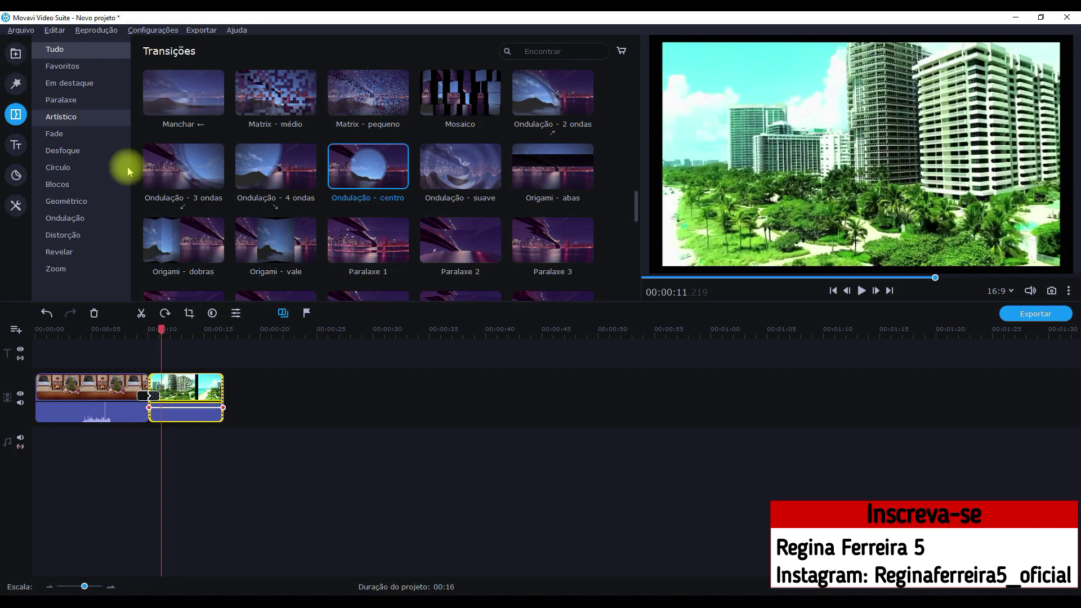
pyautogui.scroll(-6, 304, 214)
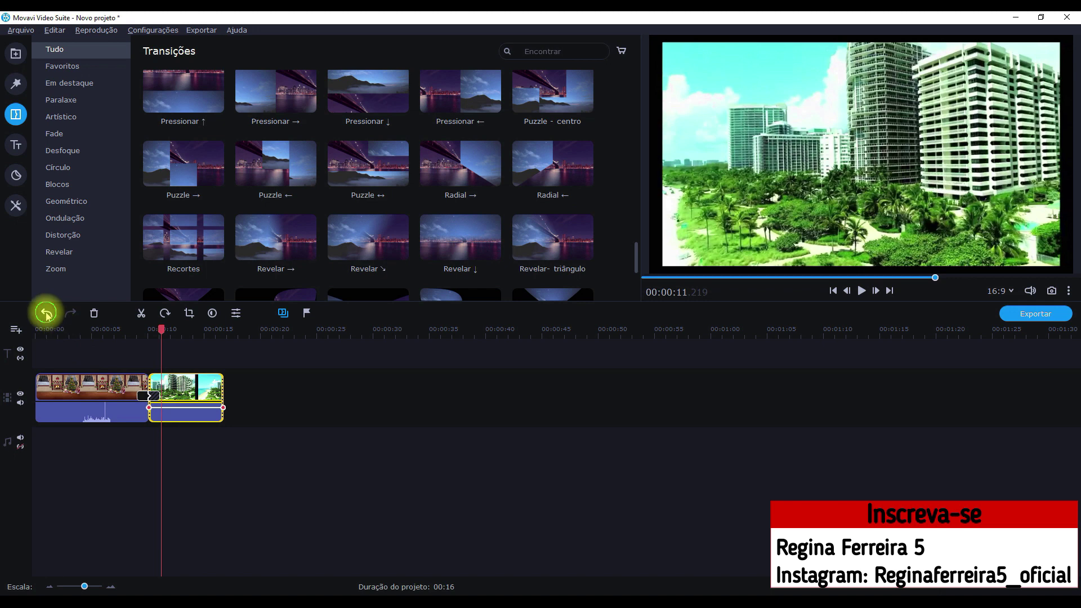
# Add the Número de episódio title above the Nature clip and preview it over the footage.
pyautogui.click(16, 145)
pyautogui.click(62, 68)
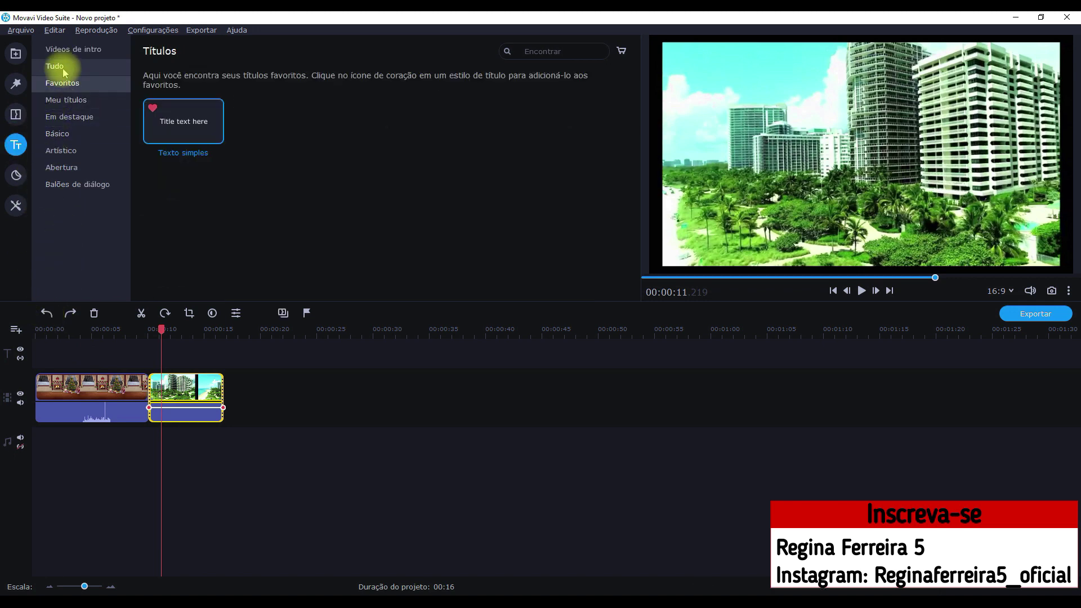
pyautogui.scroll(-1, 490, 216)
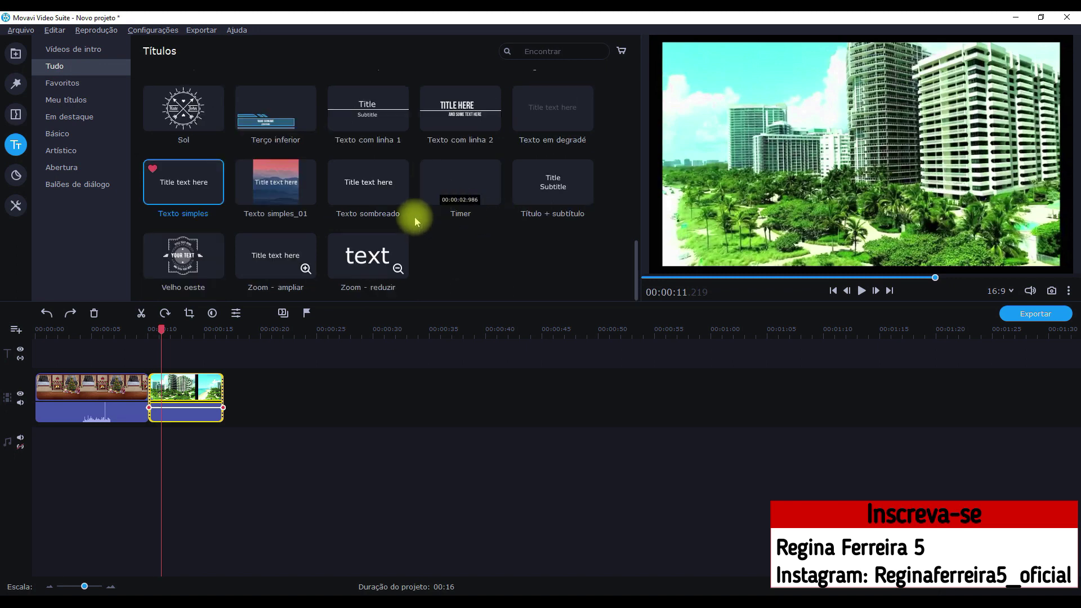
pyautogui.scroll(8, 417, 214)
pyautogui.scroll(4, 417, 213)
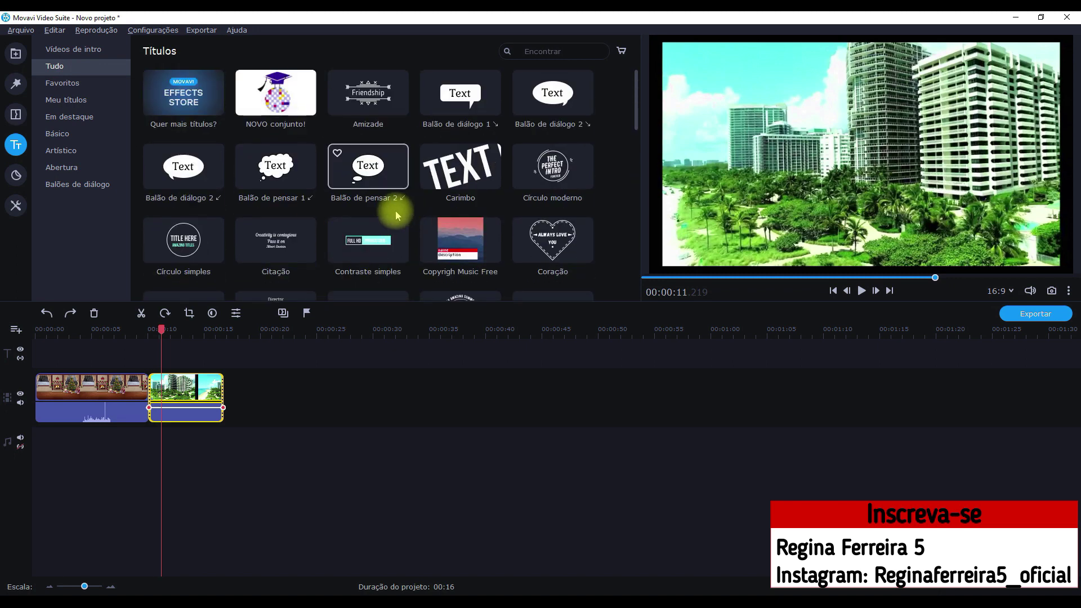
pyautogui.scroll(-1, 404, 199)
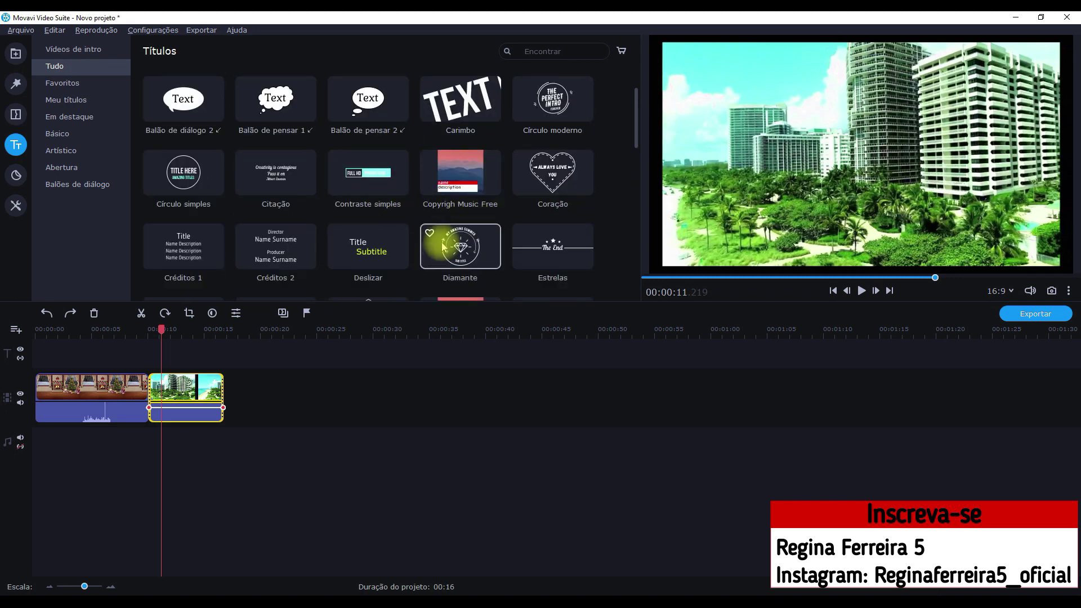
pyautogui.scroll(-2, 393, 222)
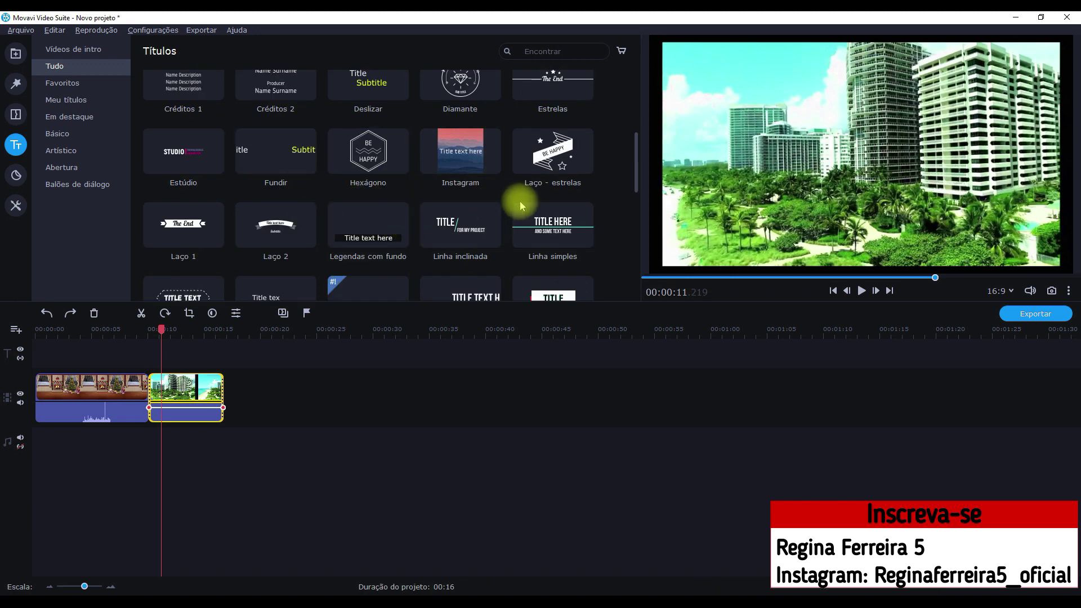
pyautogui.scroll(-2, 511, 213)
pyautogui.scroll(-1, 499, 210)
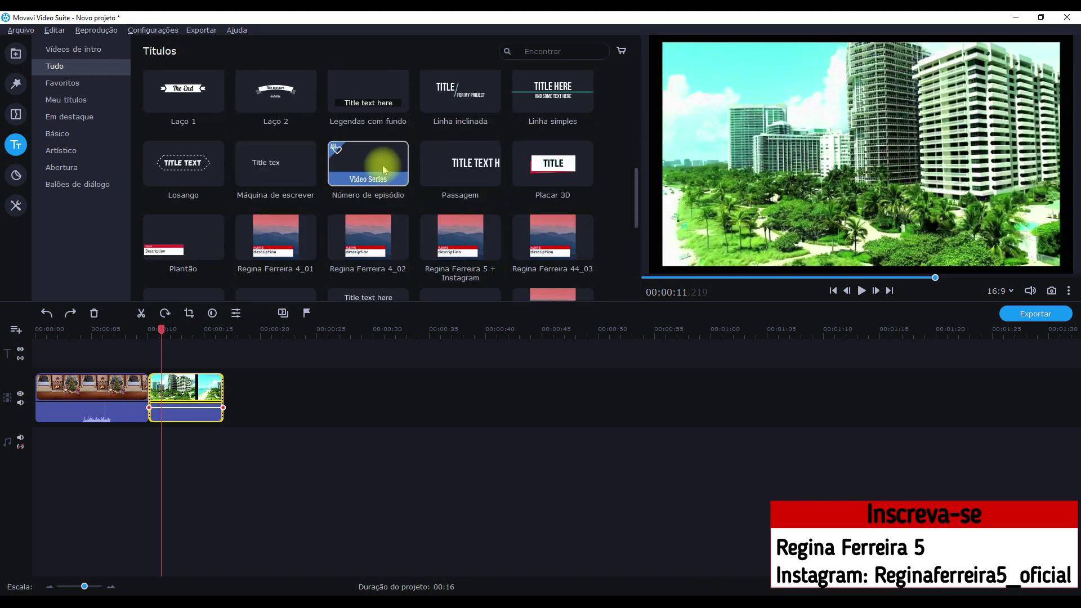
pyautogui.moveTo(373, 165); pyautogui.dragTo(180, 362)
pyautogui.click(175, 387)
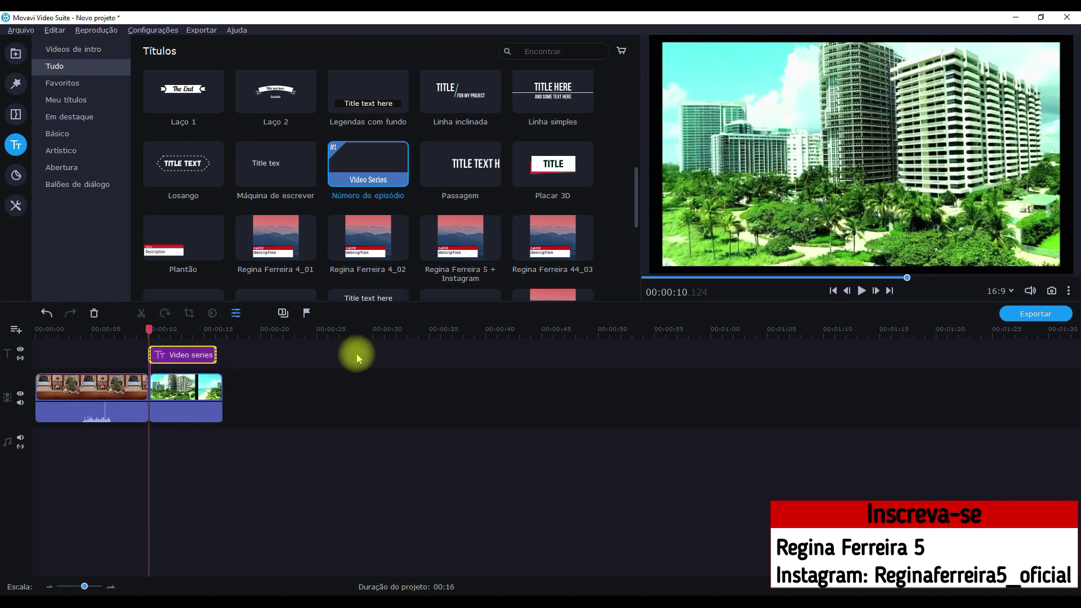
pyautogui.moveTo(149, 327); pyautogui.dragTo(173, 329)
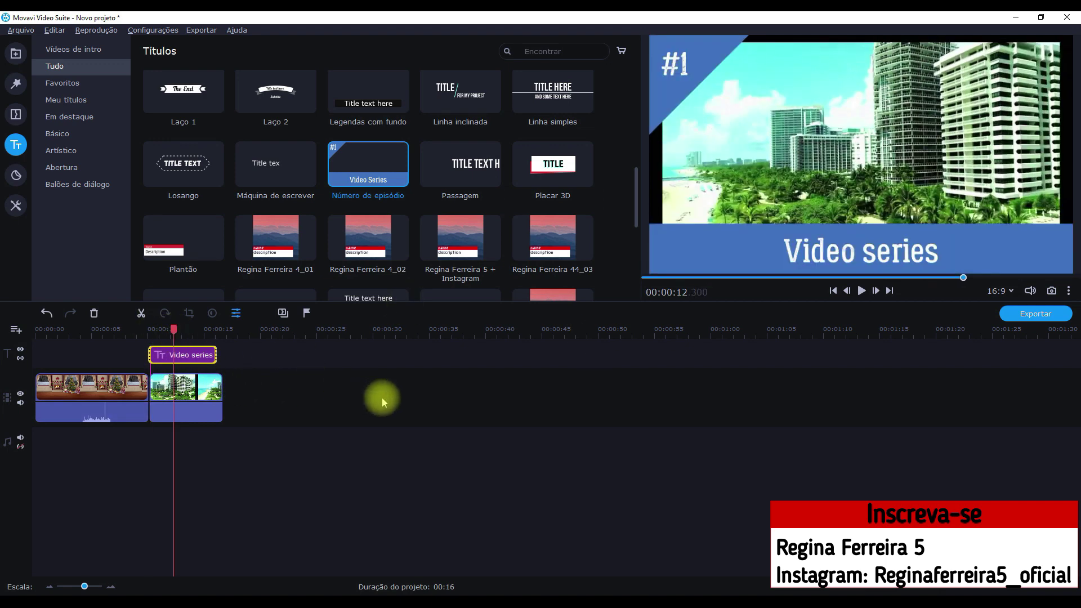
# Replace the "Video series" text in the title above the Nature clip with "Praia do Forte".
pyautogui.doubleClick(171, 356)
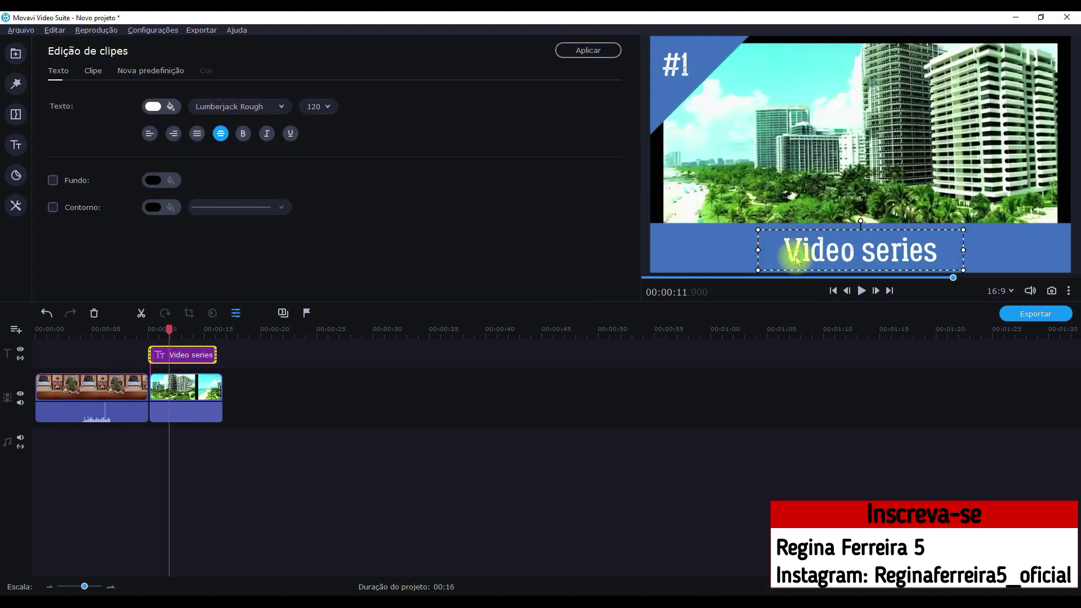
pyautogui.press('BackSpace')
pyautogui.press('Delete')
pyautogui.press('Delete')
pyautogui.press('Delete')
pyautogui.press('Delete')
pyautogui.press('Delete')
pyautogui.press('Delete')
pyautogui.press('Delete')
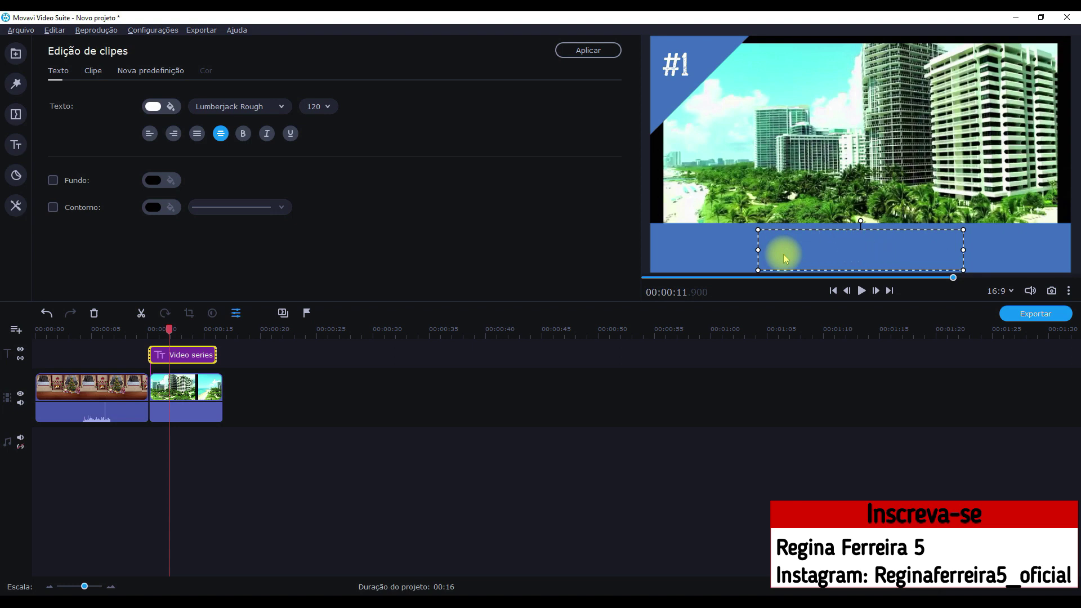
pyautogui.write('Pra')
pyautogui.write('ia do For')
pyautogui.write('et')
pyautogui.press('BackSpace')
pyautogui.press('BackSpace')
pyautogui.write('te')
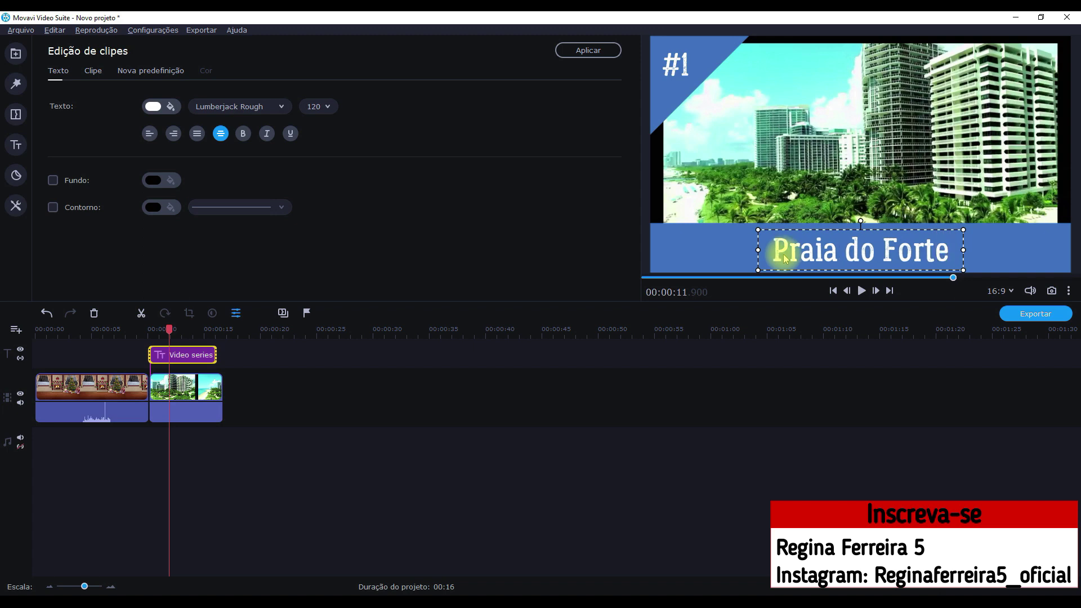
pyautogui.click(401, 395)
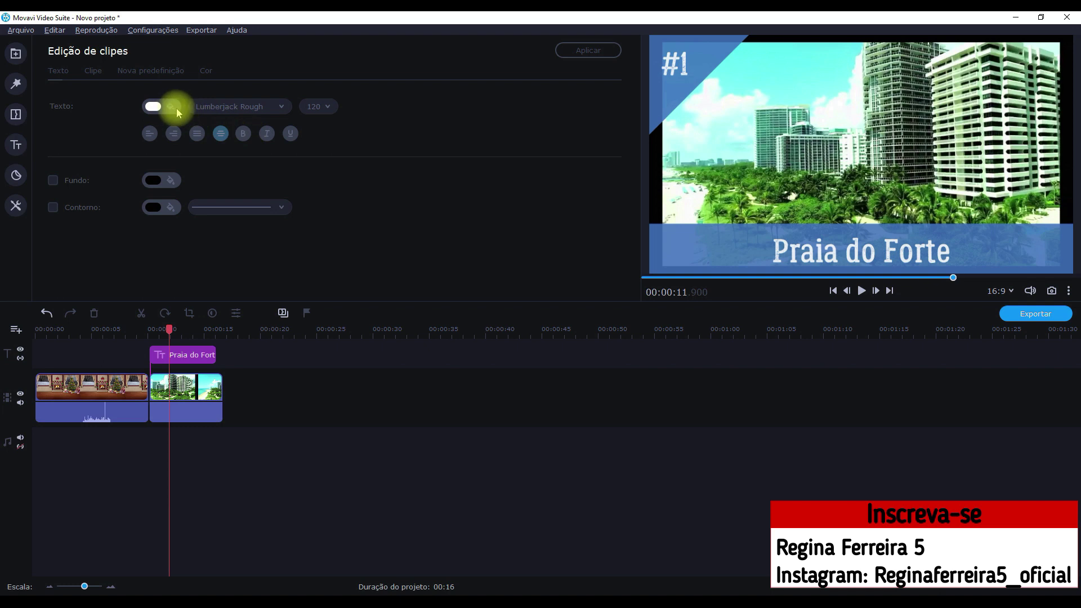
# Change the color of the "Praia do Forte" title text to yellow.
pyautogui.click(176, 354)
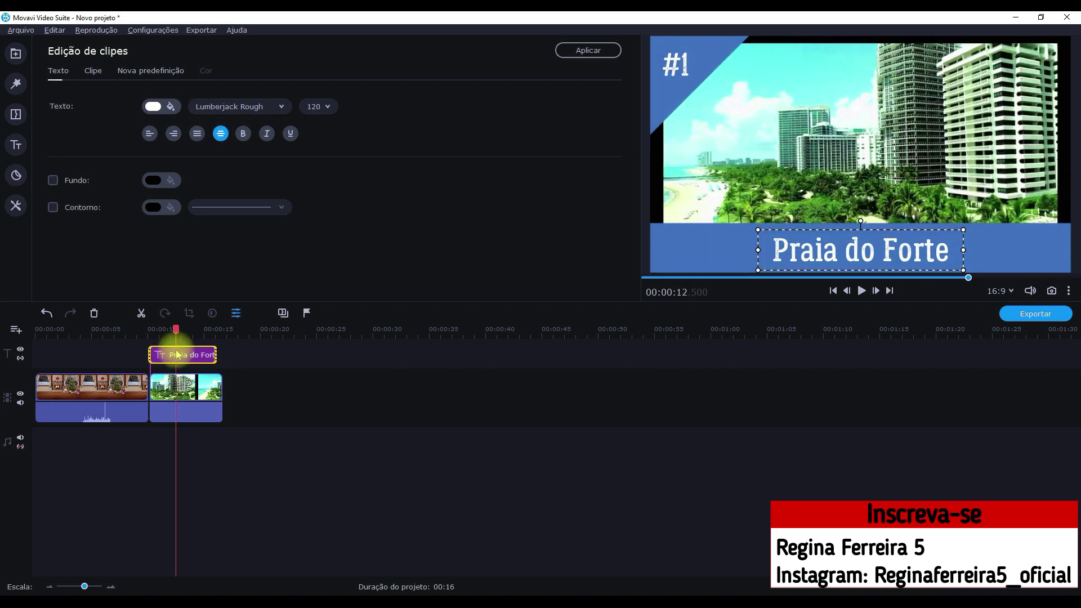
pyautogui.click(173, 107)
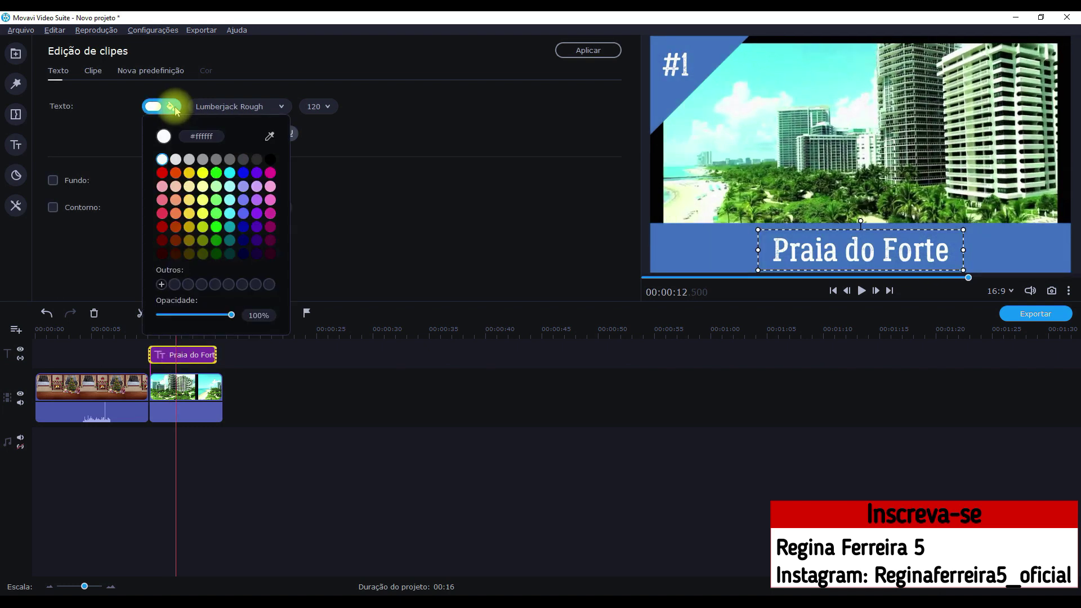
pyautogui.click(202, 172)
pyautogui.click(349, 160)
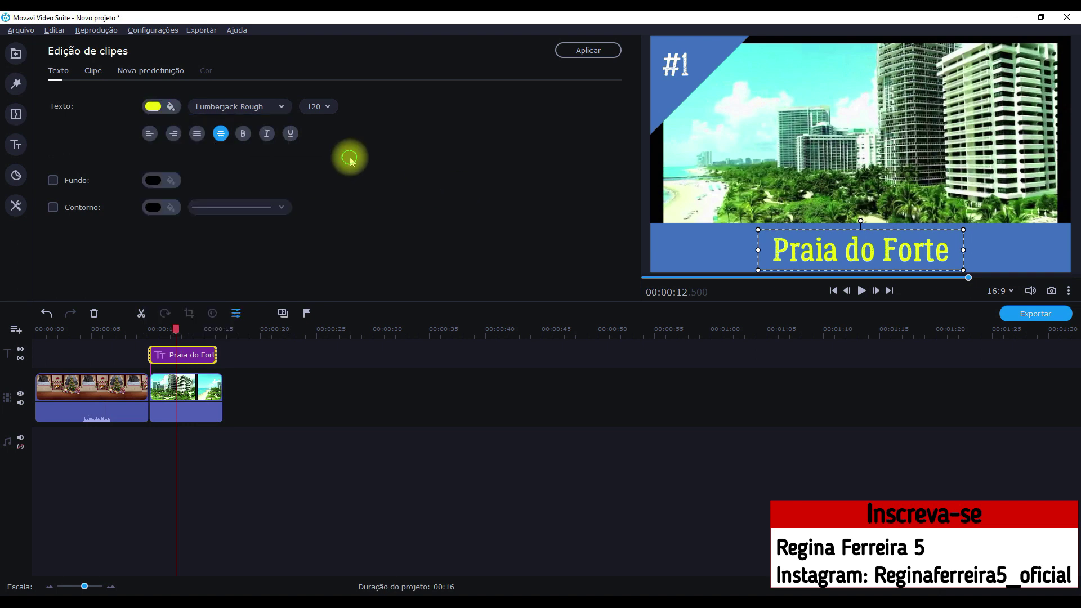
# Remove the "#1" text from the corner of the title and apply the title edits.
pyautogui.click(682, 72)
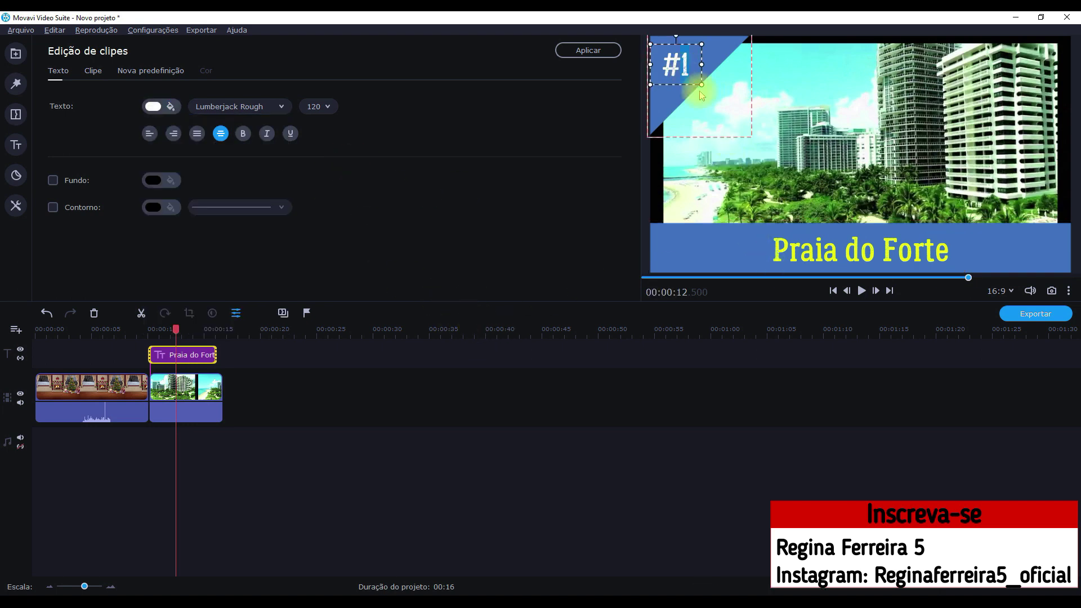
pyautogui.press('BackSpace')
pyautogui.press('BackSpace')
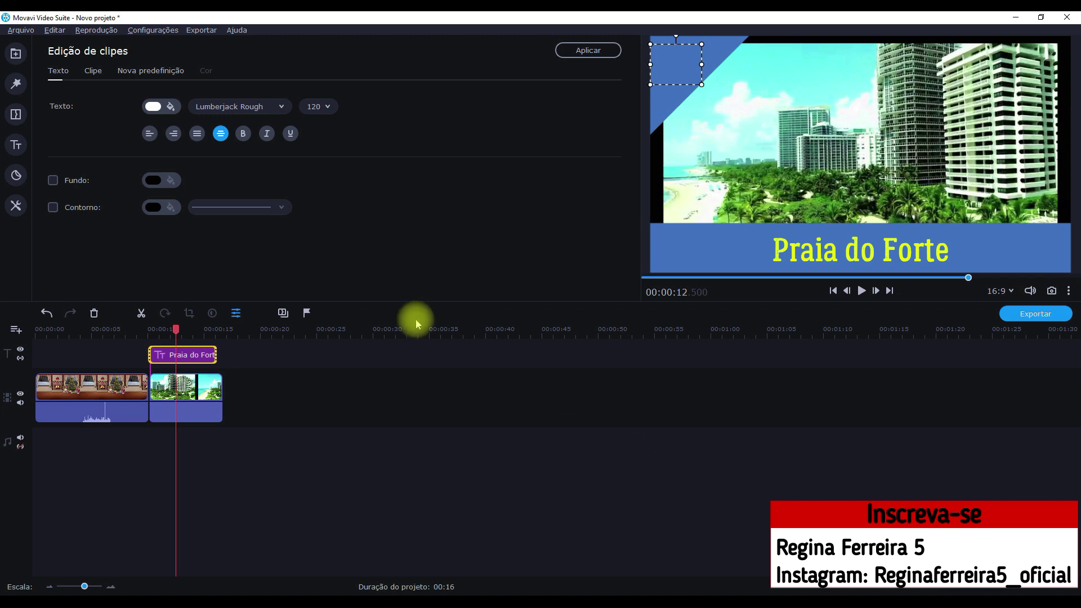
pyautogui.click(587, 50)
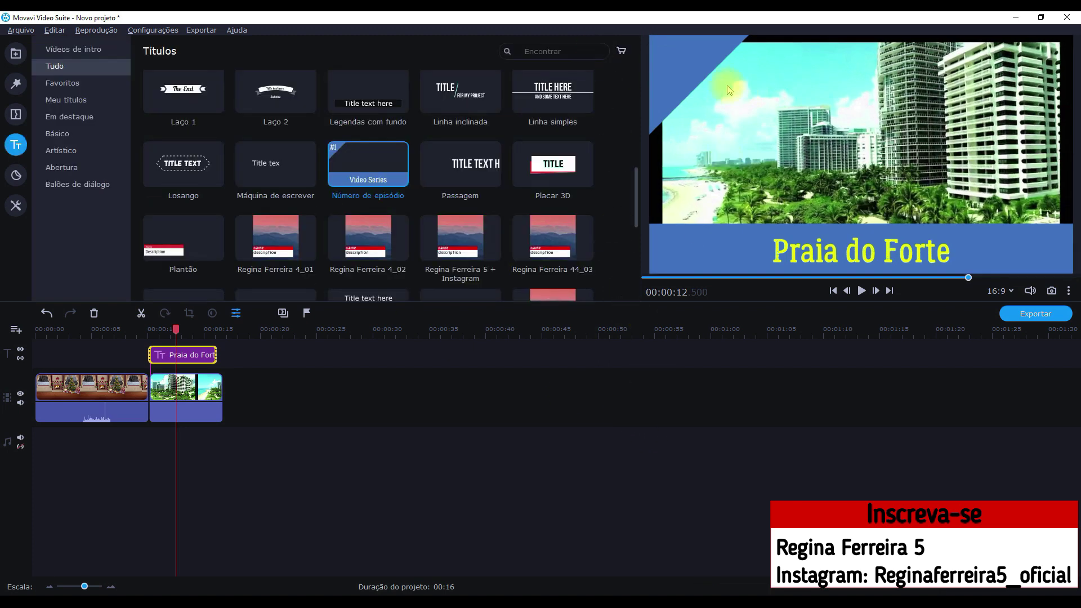
# Delete the "Praia do Forte" title from the timeline.
pyautogui.scroll(-3, 413, 182)
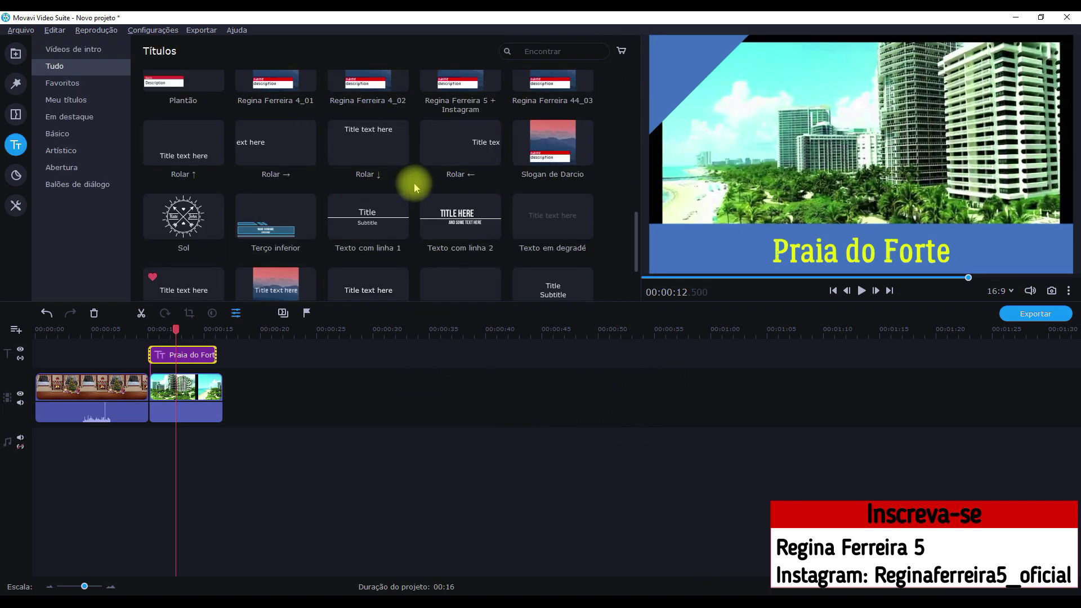
pyautogui.click(176, 358)
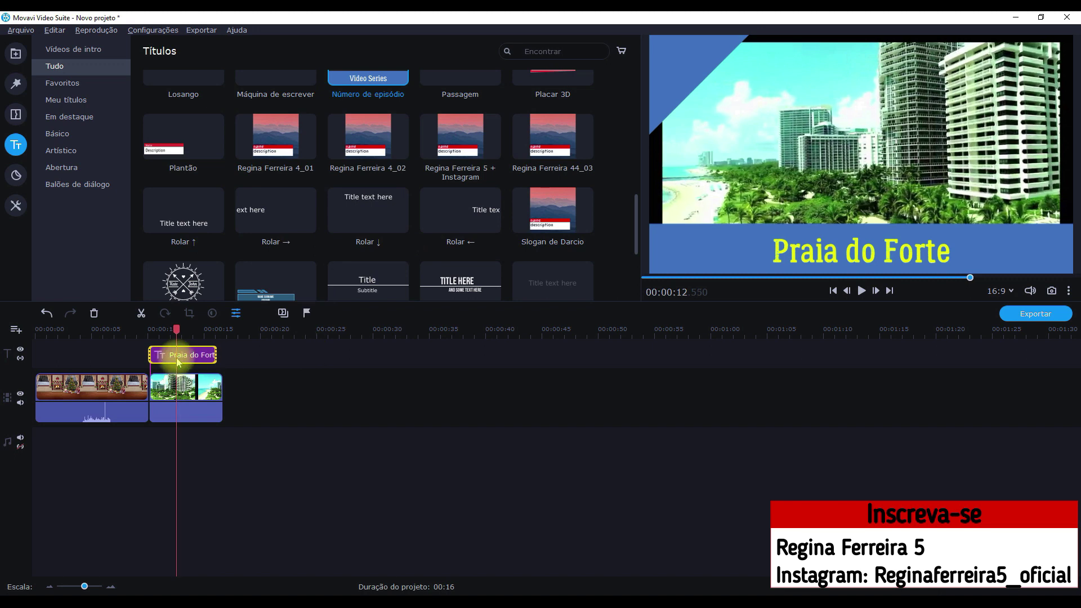
pyautogui.press('Delete')
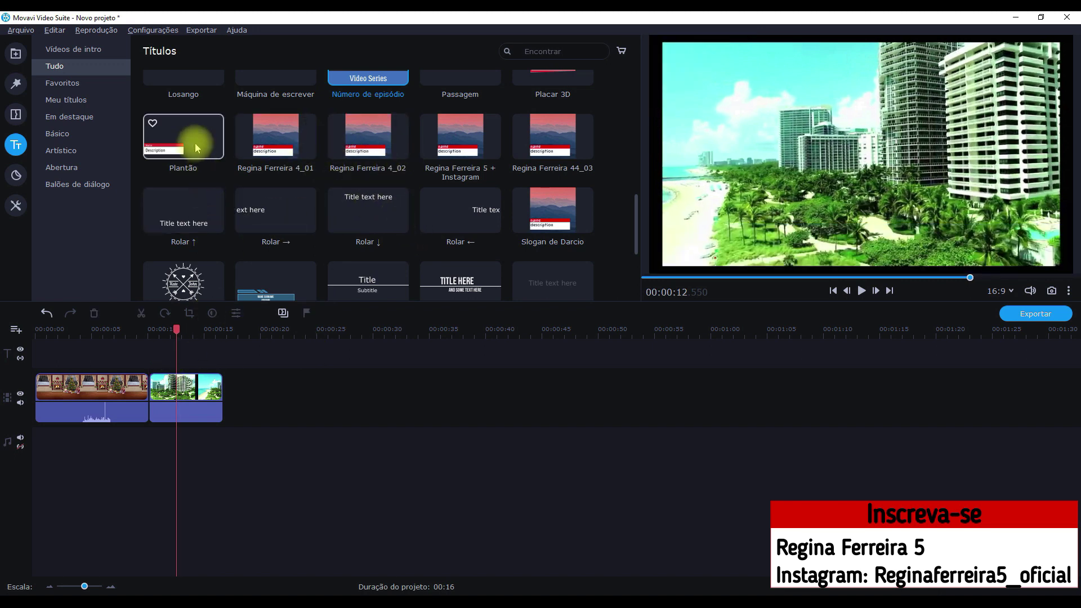
# Add the Plantão title spanning both clips and replace its description with "Receitas da Bel" on a single line.
pyautogui.moveTo(193, 145); pyautogui.dragTo(223, 353)
pyautogui.click(88, 354)
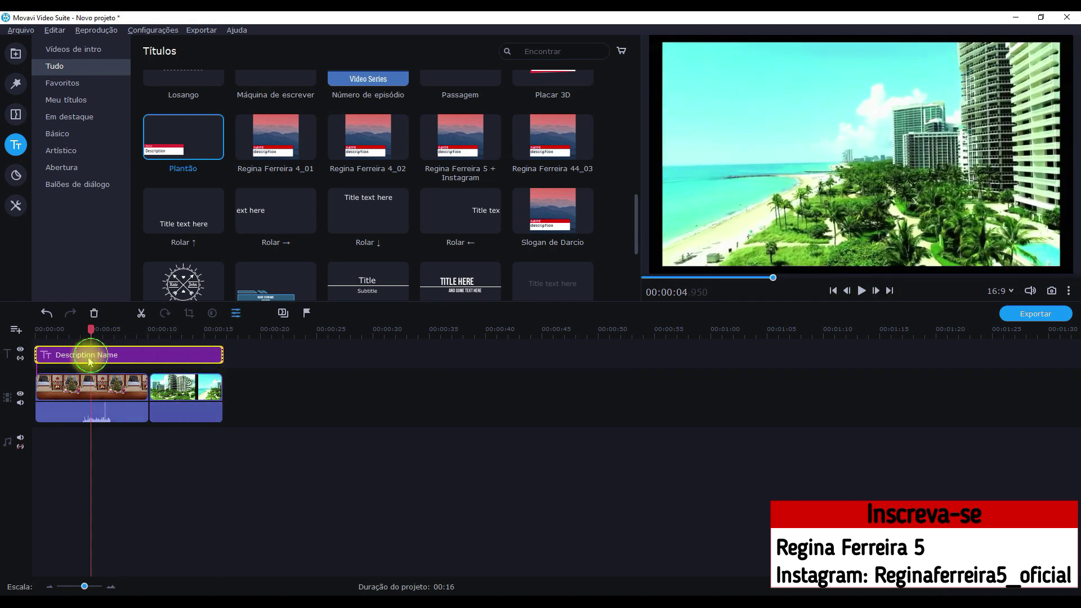
pyautogui.doubleClick(177, 353)
pyautogui.click(667, 243)
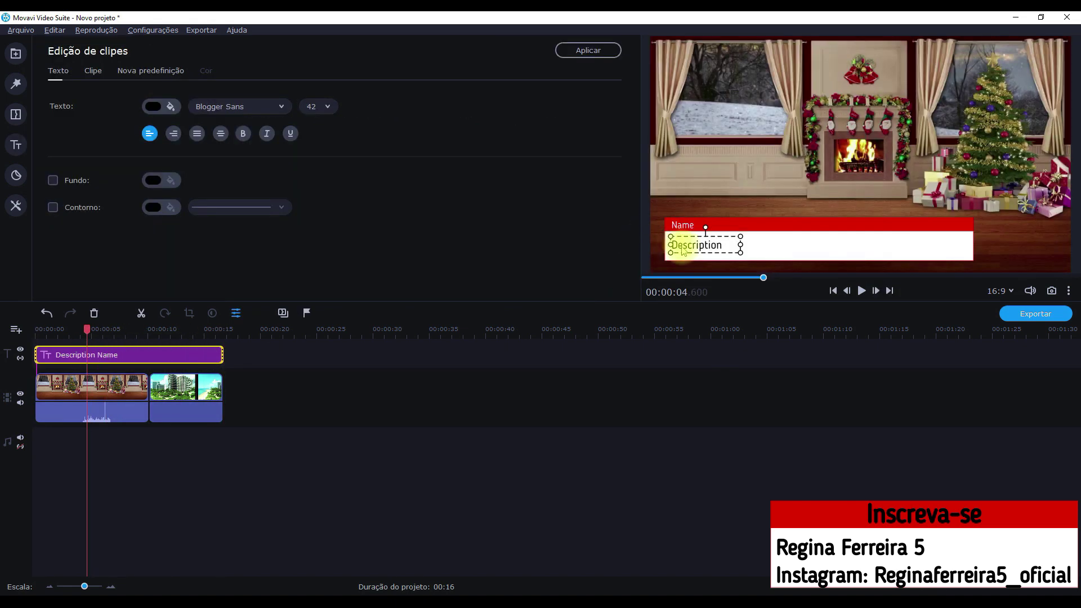
pyautogui.moveTo(670, 246); pyautogui.dragTo(718, 241)
pyautogui.write('Canal')
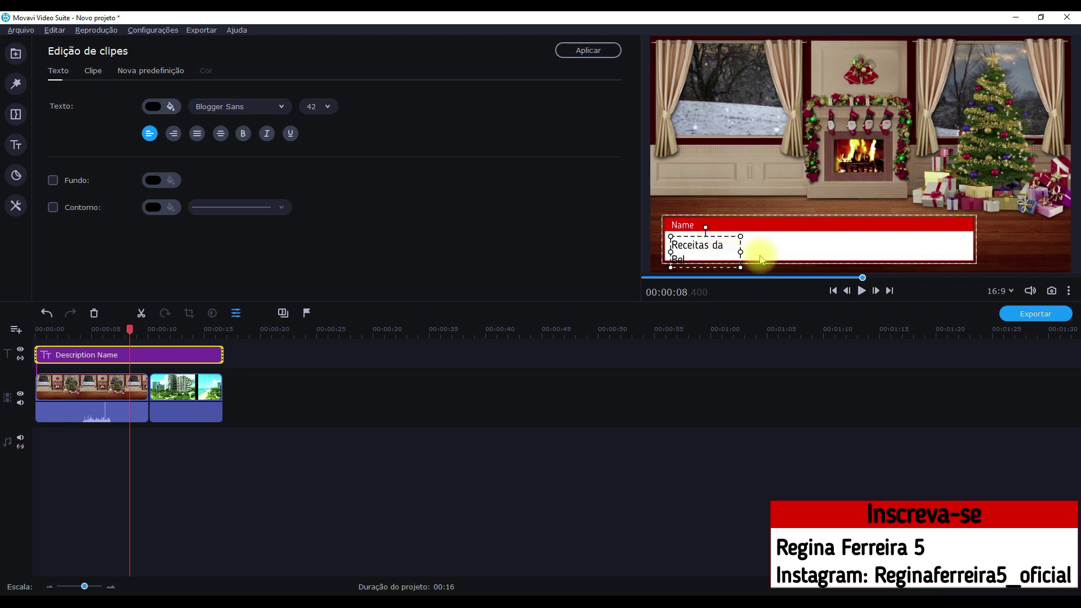
pyautogui.click(781, 252)
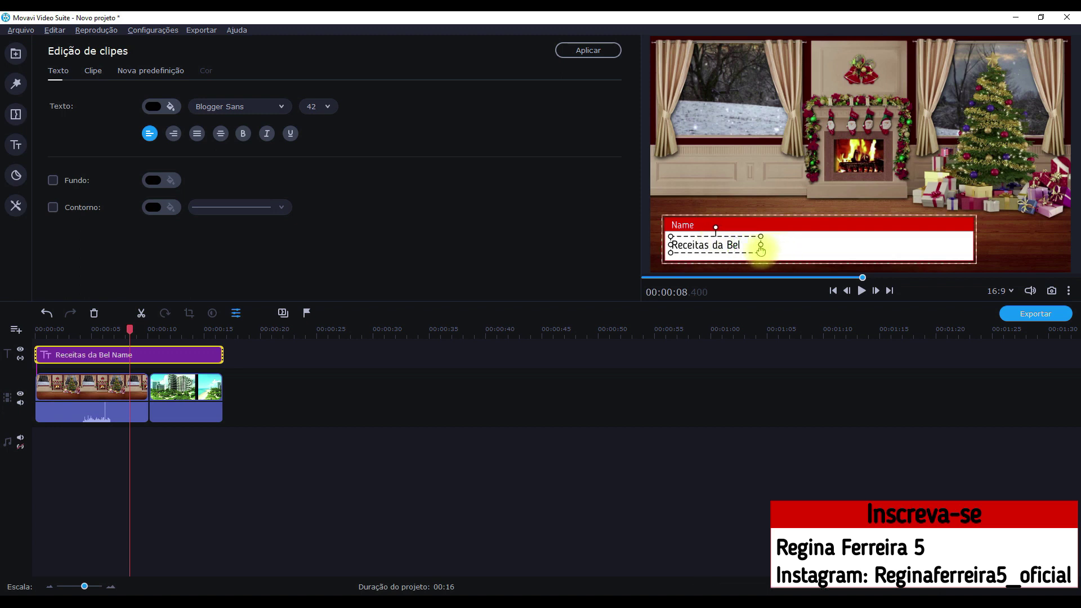
# Shrink the red and white banner to fit the "Receitas da Bel" text and move both slightly down and right.
pyautogui.click(888, 224)
pyautogui.moveTo(975, 240); pyautogui.dragTo(707, 229)
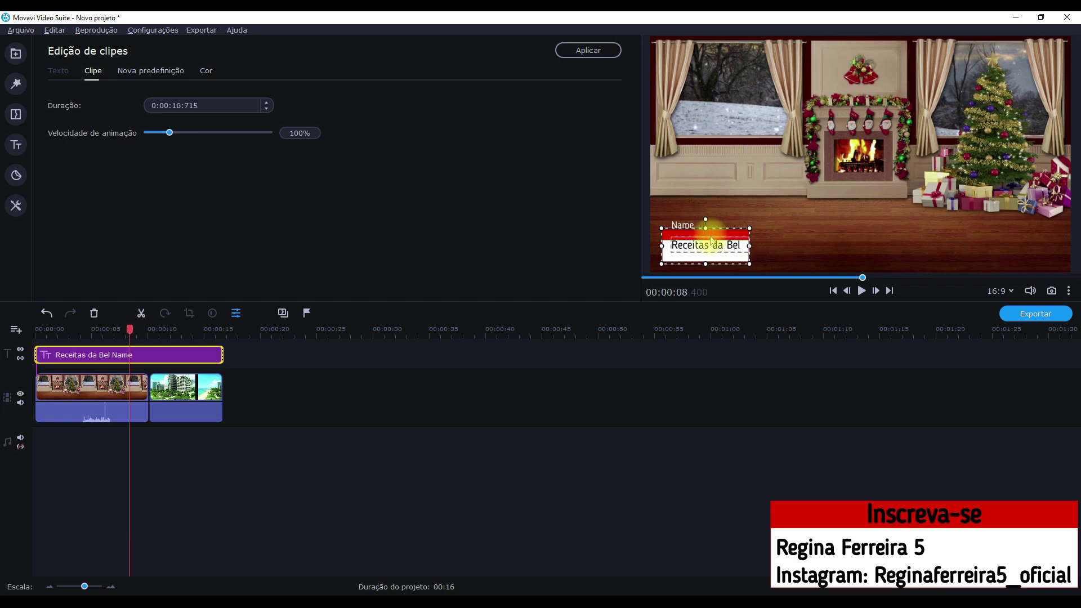
pyautogui.moveTo(715, 238); pyautogui.dragTo(732, 263)
# Replace the "Name" text of the Plantão title with "Inscreva-se" and apply the edit.
pyautogui.click(689, 230)
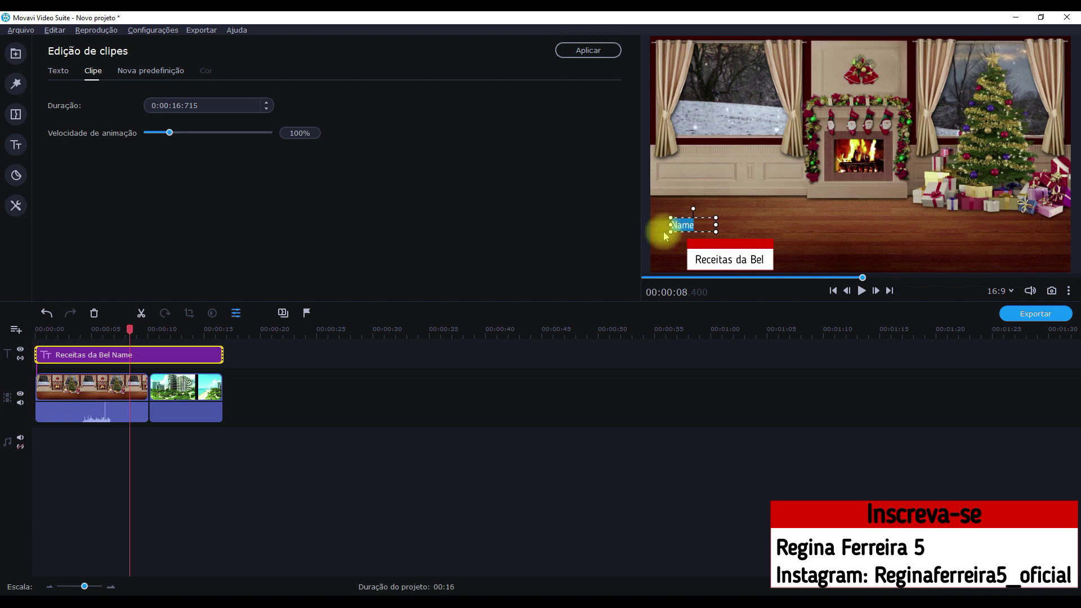
pyautogui.write('Inscreva-s')
pyautogui.click(571, 49)
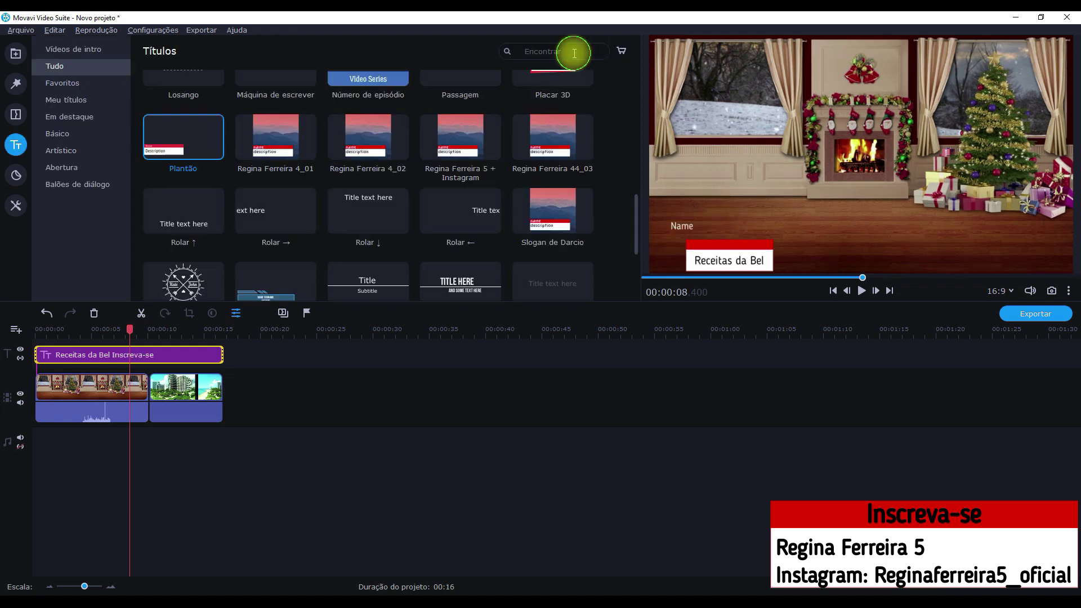
# Reopen the Plantão title for editing and move the "Inscreva-se" text onto the banner's red strip.
pyautogui.click(132, 356)
pyautogui.click(669, 224)
pyautogui.moveTo(694, 226); pyautogui.dragTo(734, 244)
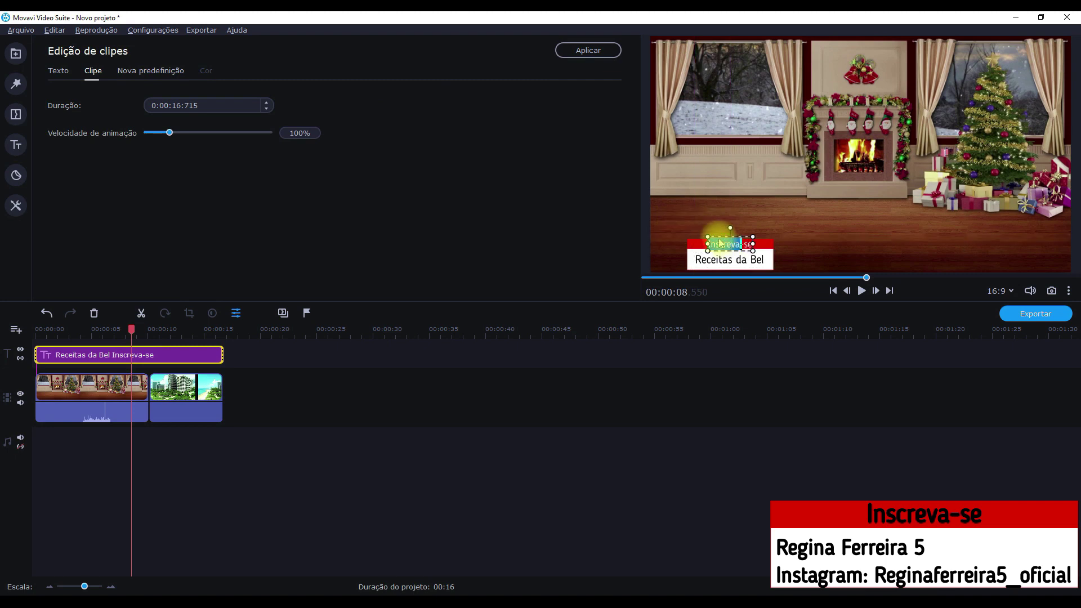
pyautogui.click(690, 224)
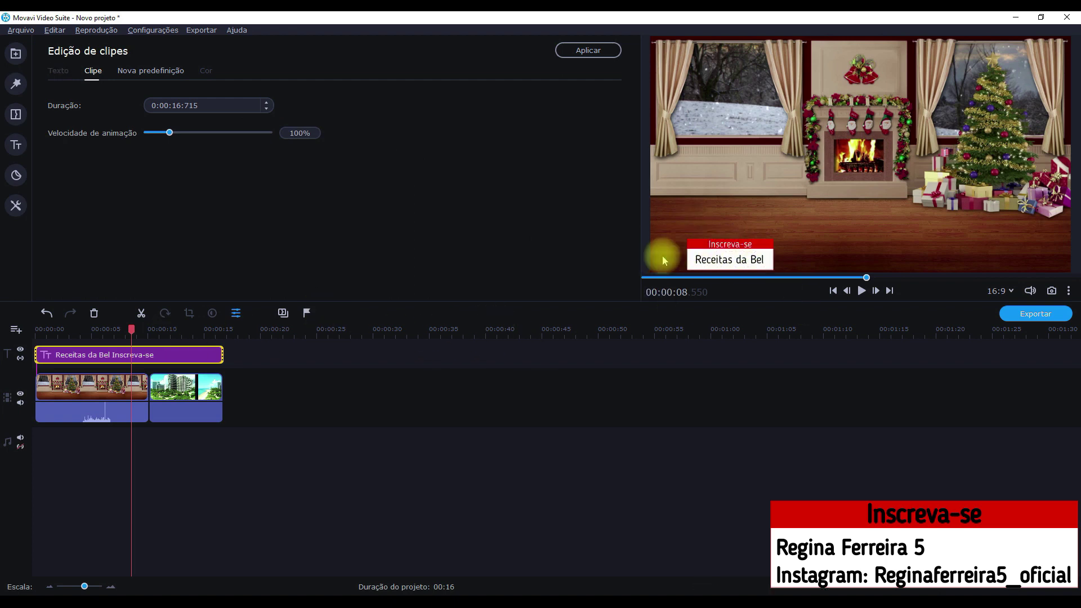
# Import the photo 1.jpg from the Preferidas folder inside Imagens into the project's media bin.
pyautogui.click(710, 256)
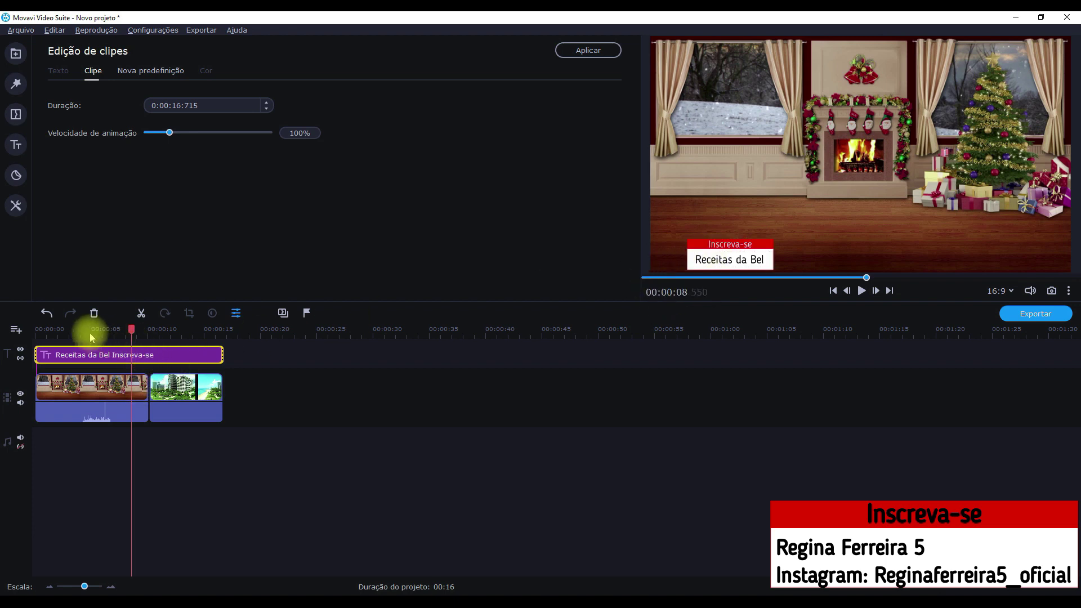
pyautogui.click(16, 53)
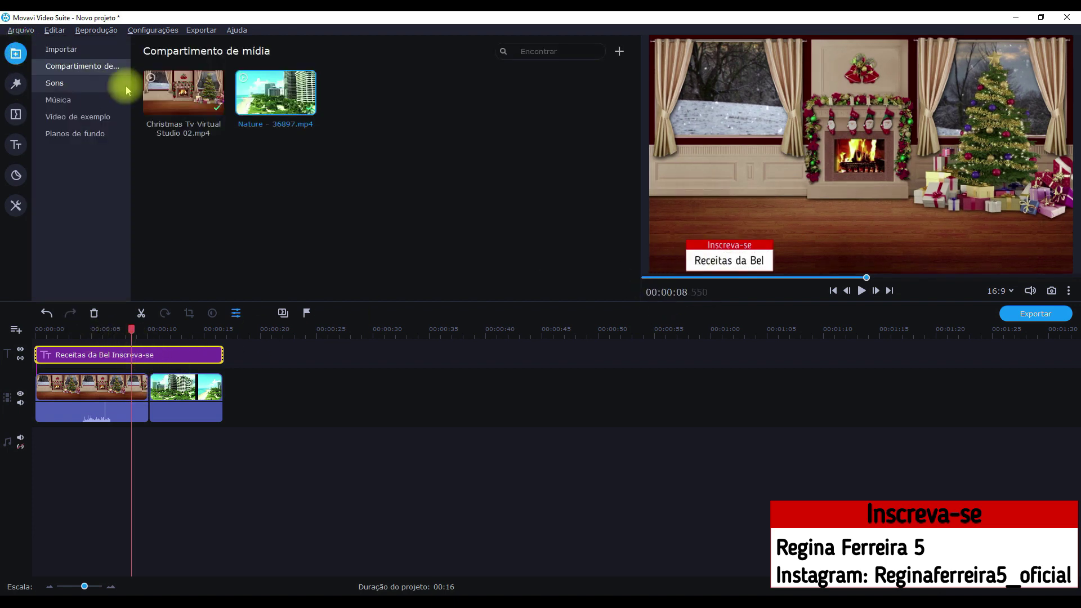
pyautogui.click(67, 49)
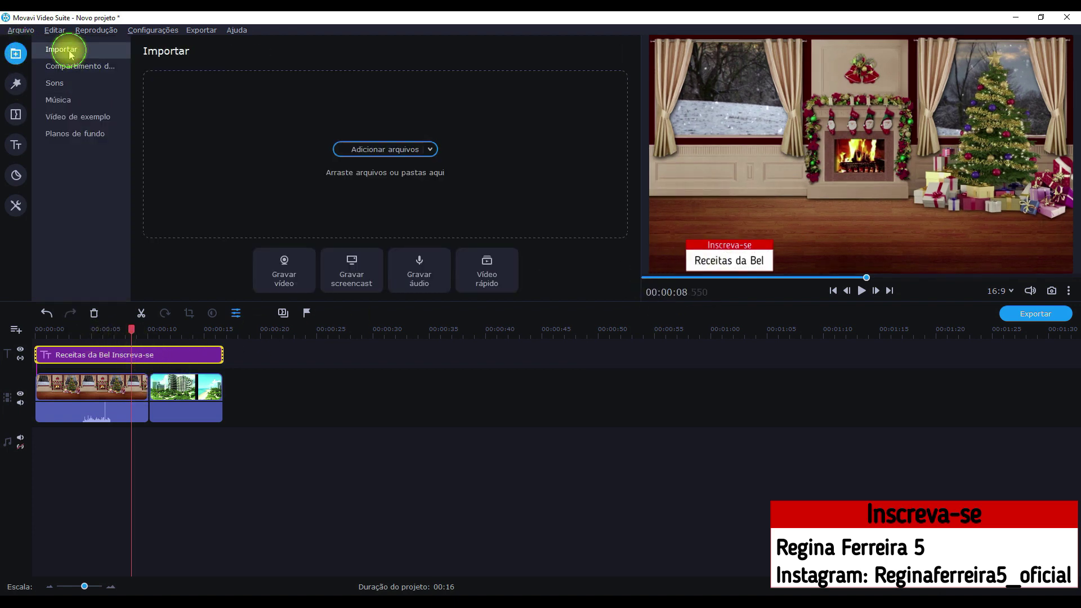
pyautogui.click(381, 148)
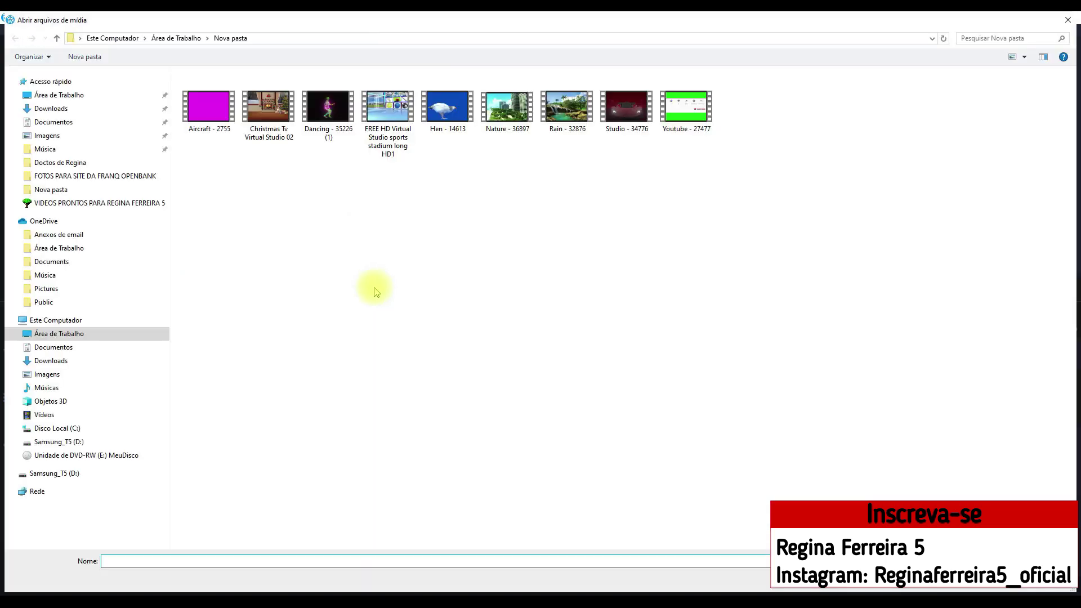
pyautogui.click(56, 375)
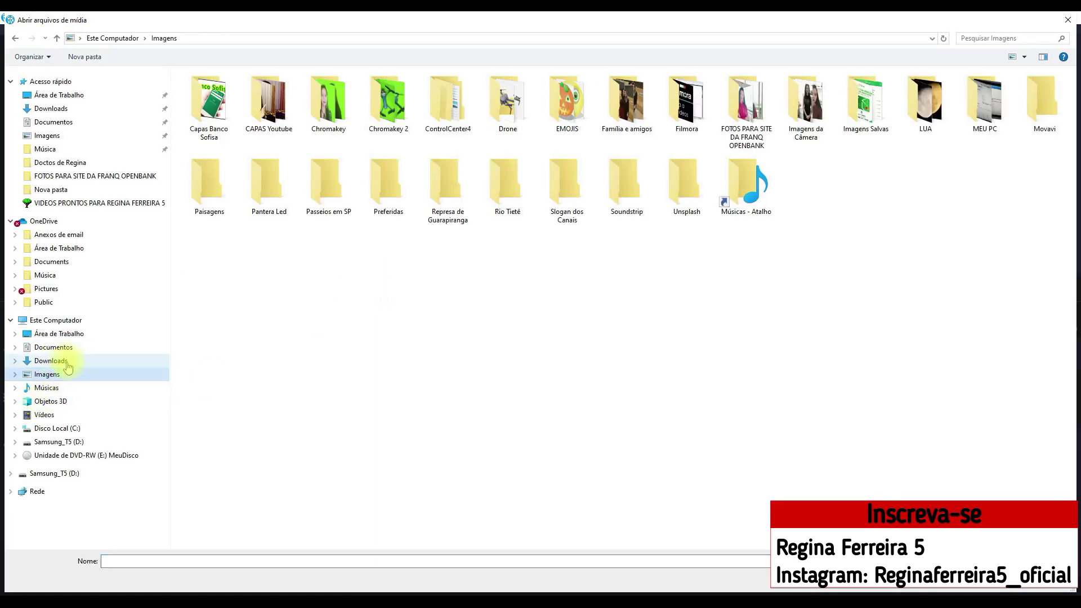
pyautogui.doubleClick(403, 204)
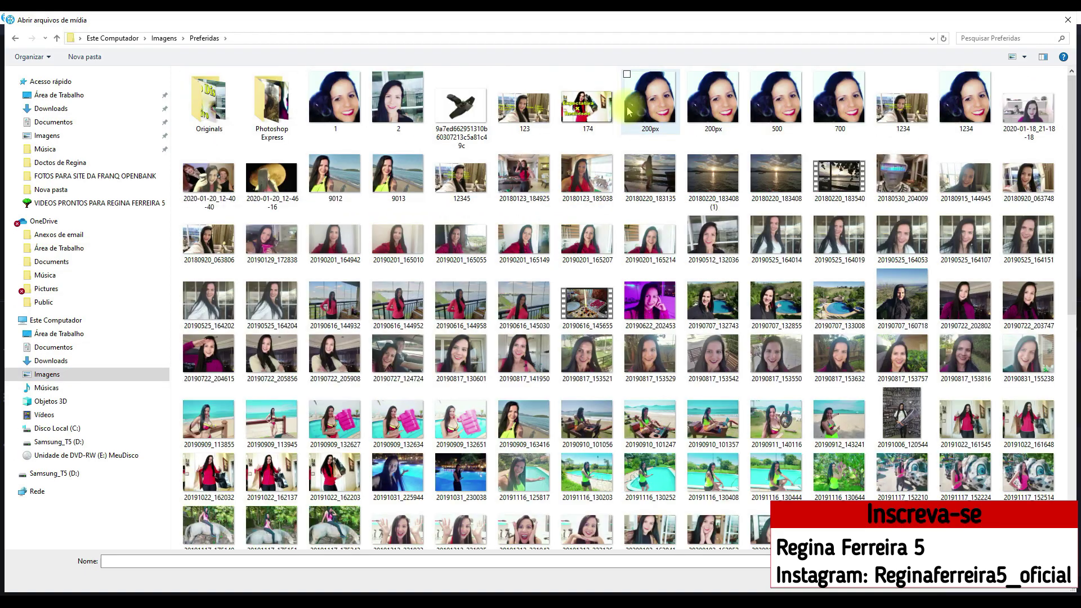
pyautogui.click(339, 101)
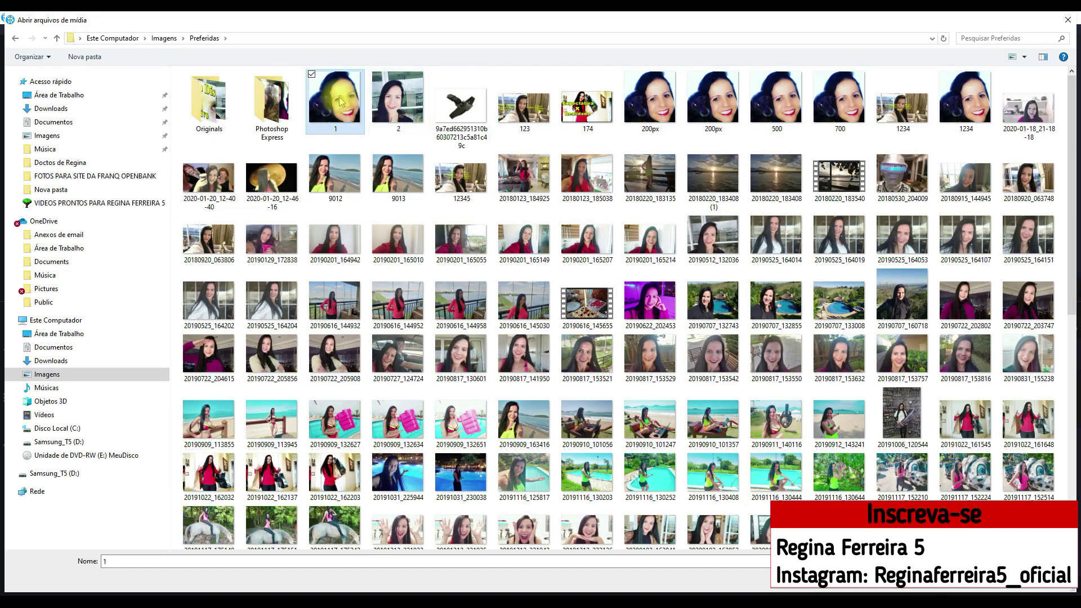
pyautogui.doubleClick(338, 102)
# Place 1.jpg on an overlay track above the video clips and extend it to span both clips.
pyautogui.moveTo(183, 91); pyautogui.dragTo(152, 107)
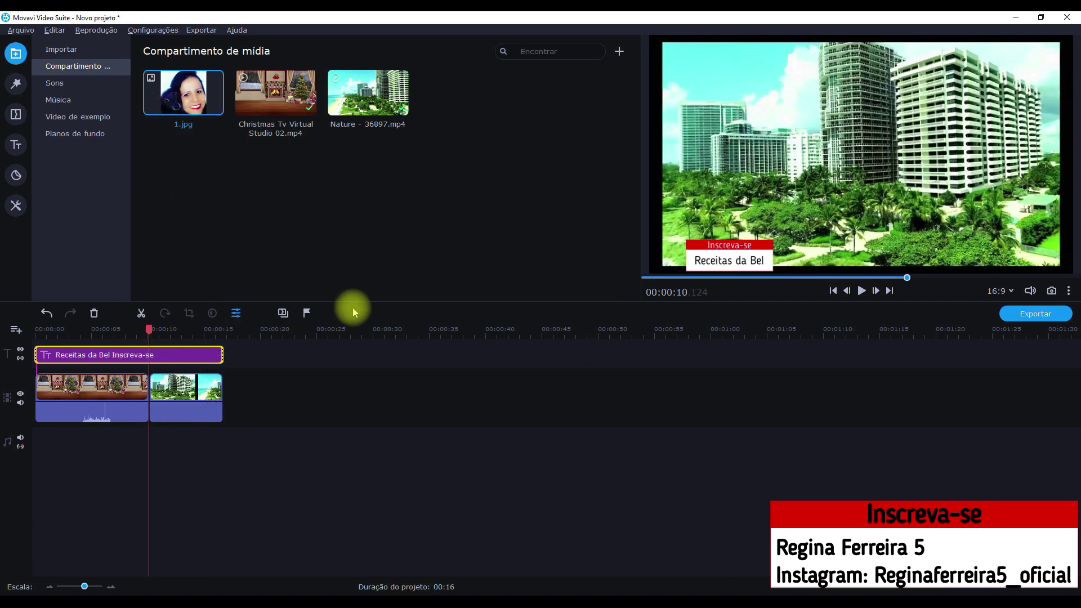
pyautogui.moveTo(353, 301); pyautogui.dragTo(321, 267)
pyautogui.moveTo(174, 91); pyautogui.dragTo(138, 322)
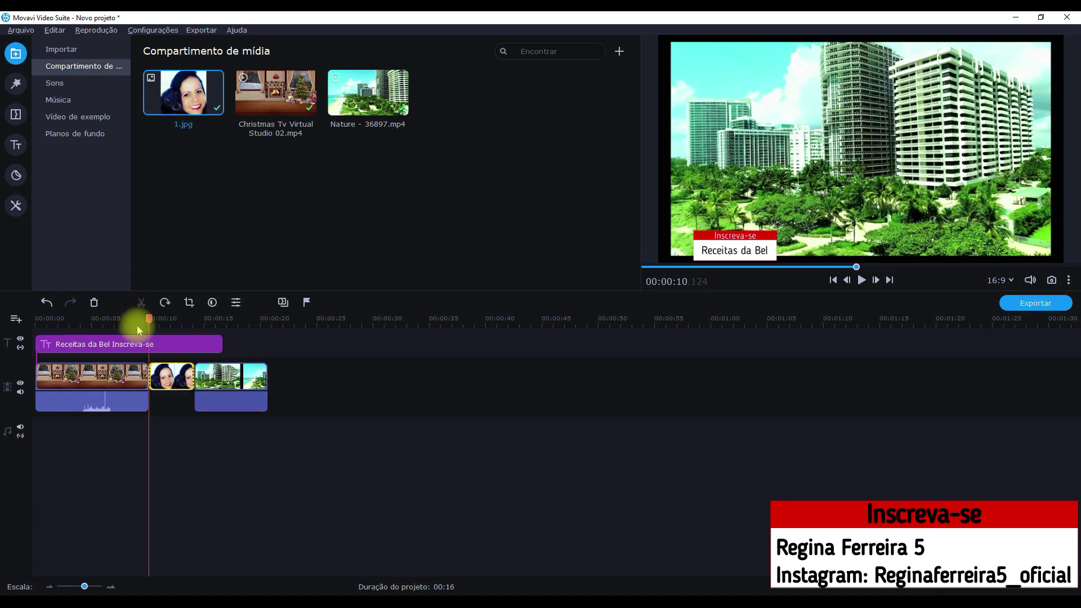
pyautogui.moveTo(156, 387); pyautogui.dragTo(70, 386)
pyautogui.click(72, 382)
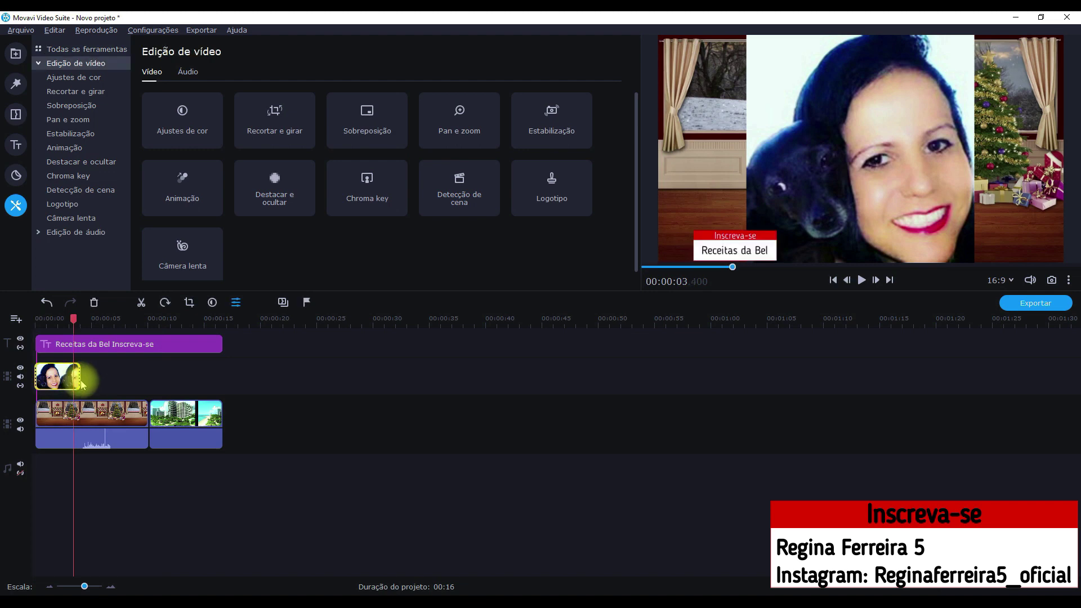
pyautogui.moveTo(77, 380); pyautogui.dragTo(221, 382)
pyautogui.click(68, 381)
pyautogui.doubleClick(62, 381)
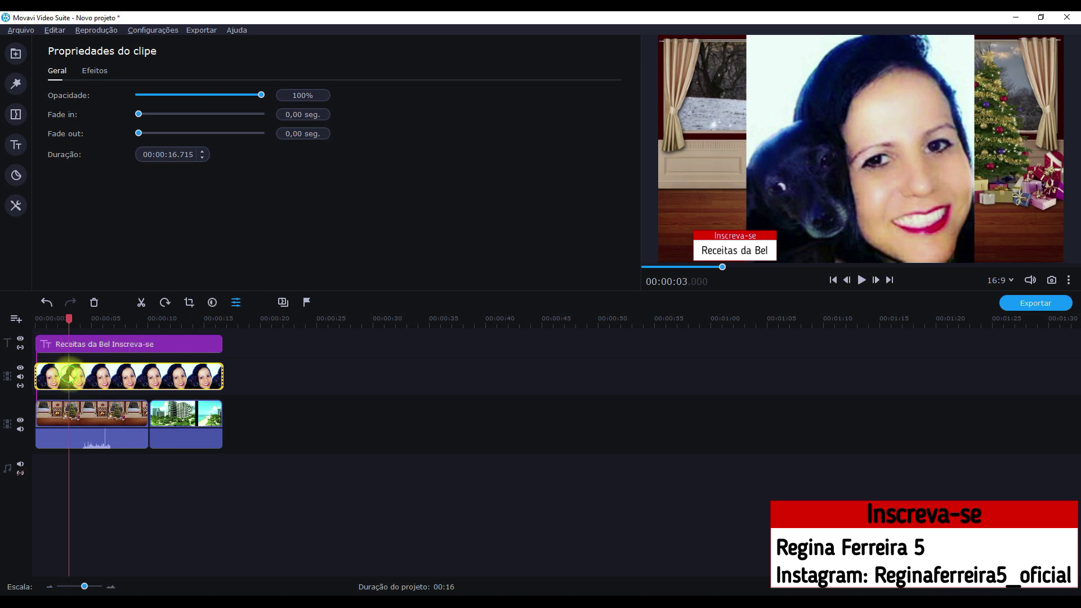
pyautogui.doubleClick(834, 140)
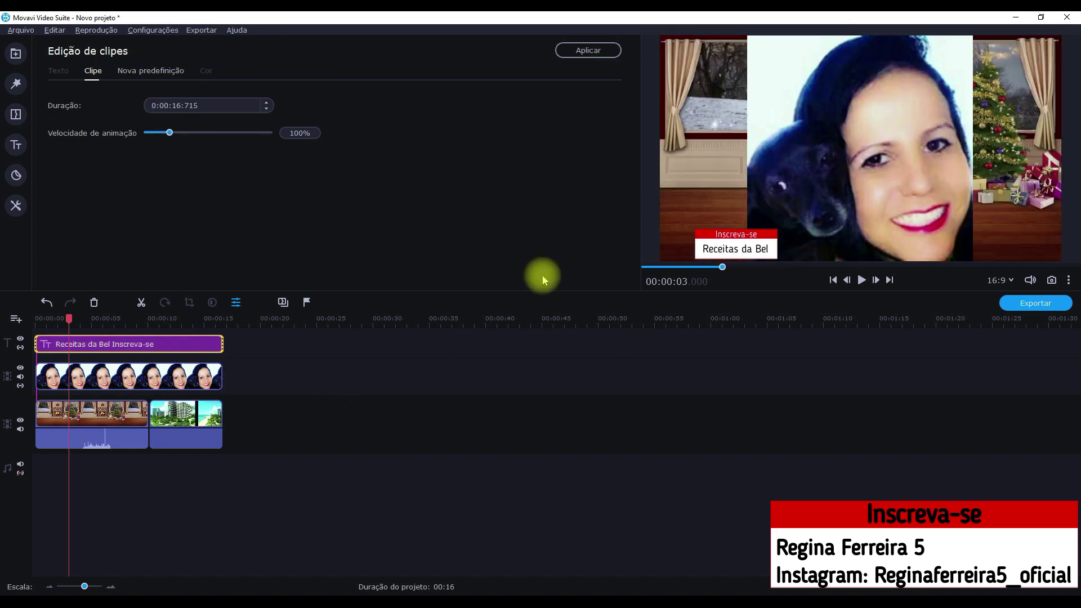
pyautogui.click(82, 382)
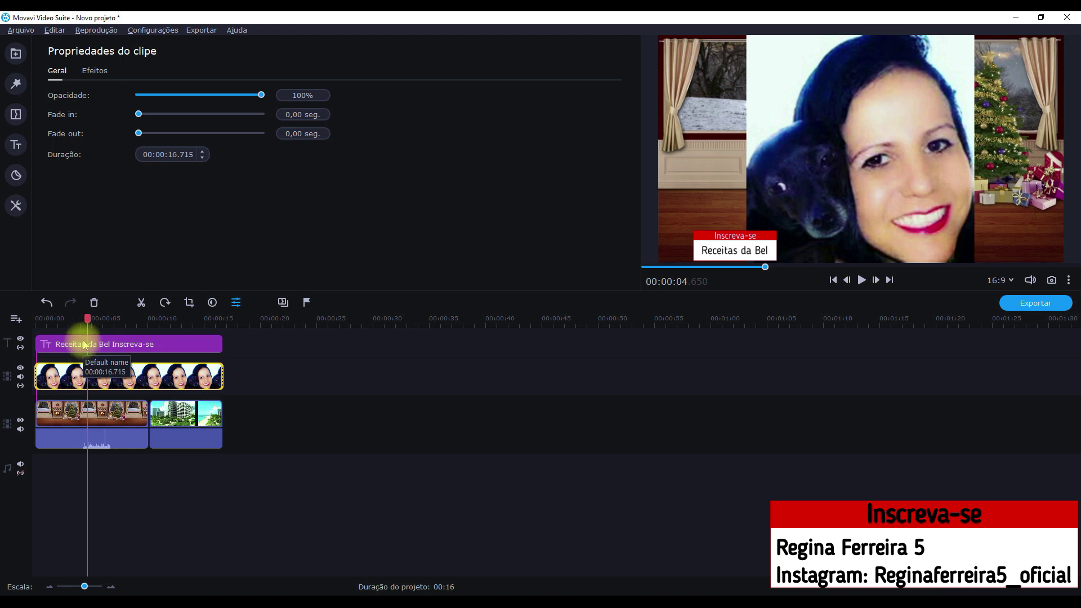
# Apply the Picture-in-picture overlay (Sobreposição) to the photo clip.
pyautogui.click(112, 381)
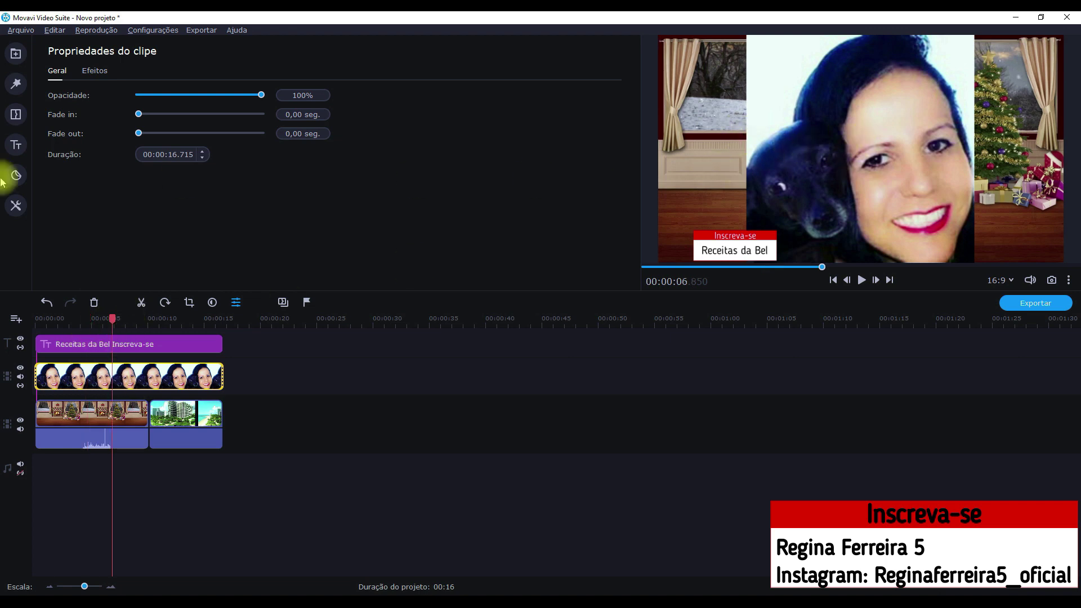
pyautogui.click(15, 207)
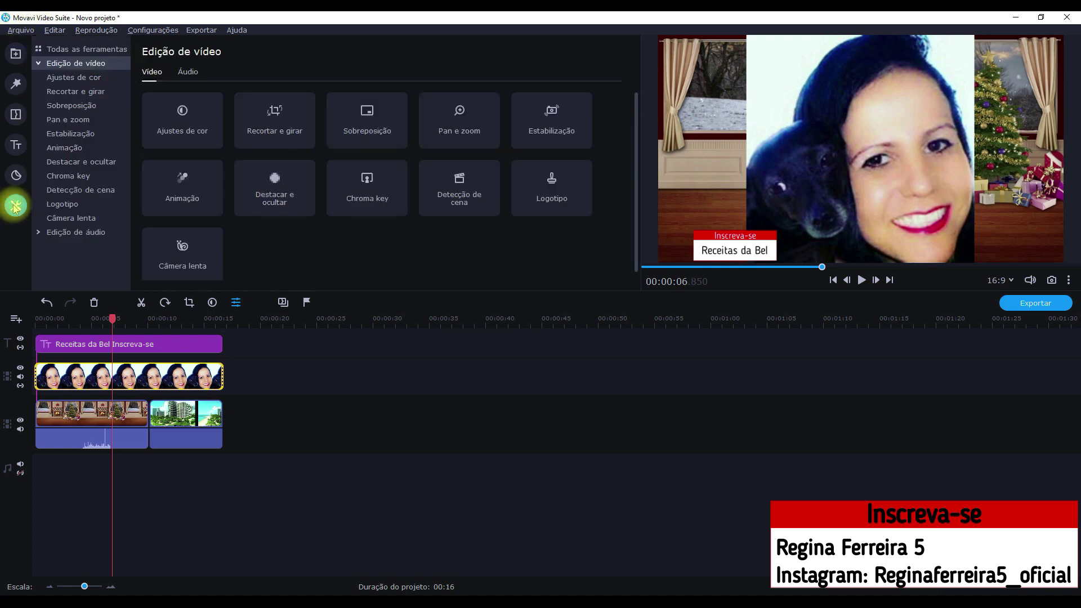
pyautogui.click(82, 111)
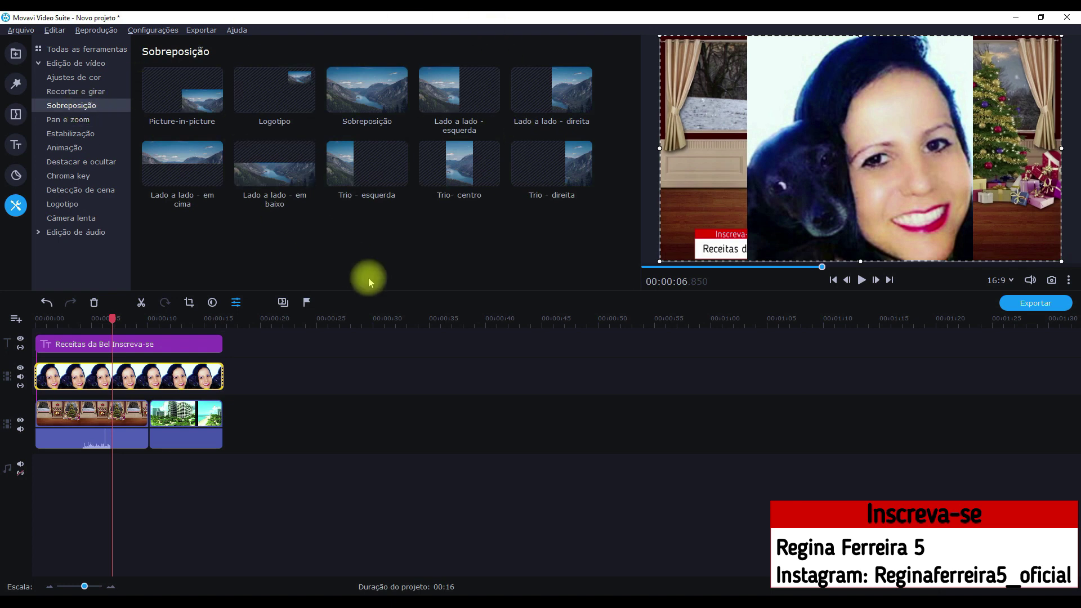
pyautogui.click(179, 93)
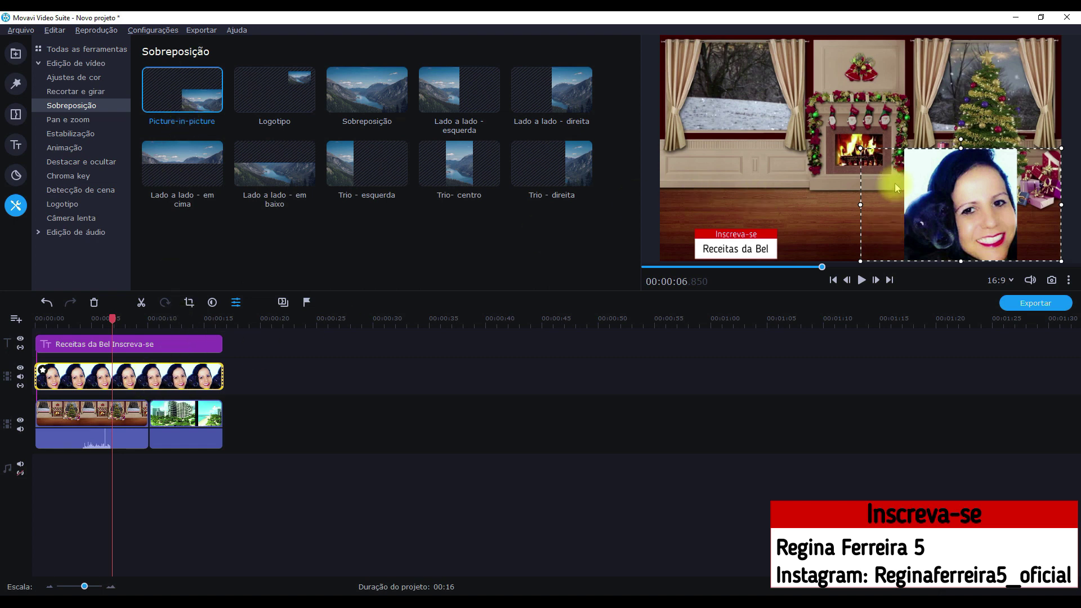
# Shrink the photo overlay and position it in the frame's lower-left corner, beside the "Receitas da Bel" banner.
pyautogui.moveTo(952, 203); pyautogui.dragTo(852, 148)
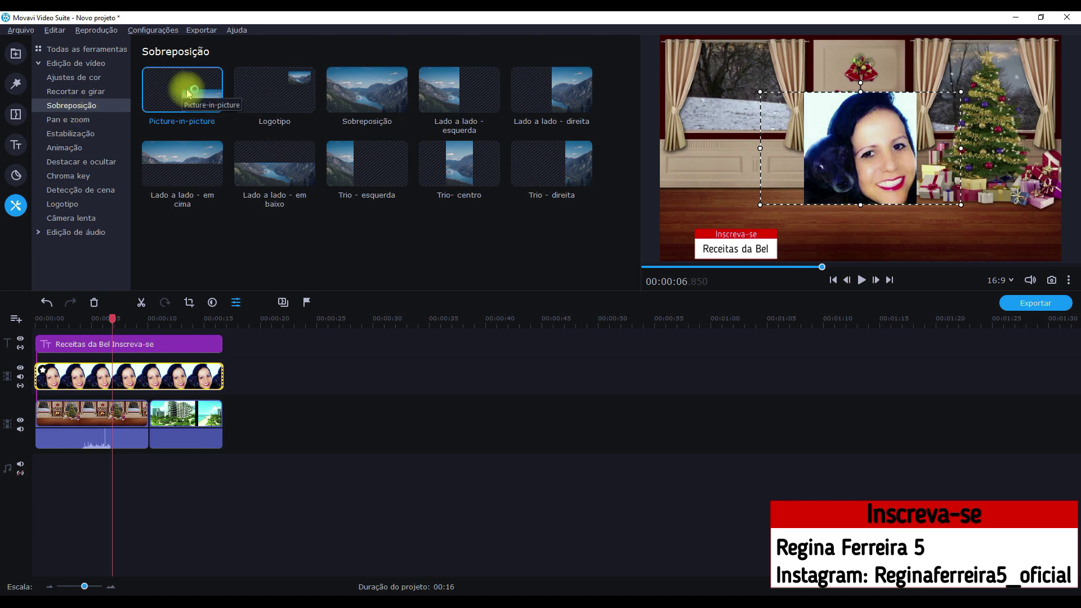
pyautogui.moveTo(848, 146); pyautogui.dragTo(711, 143)
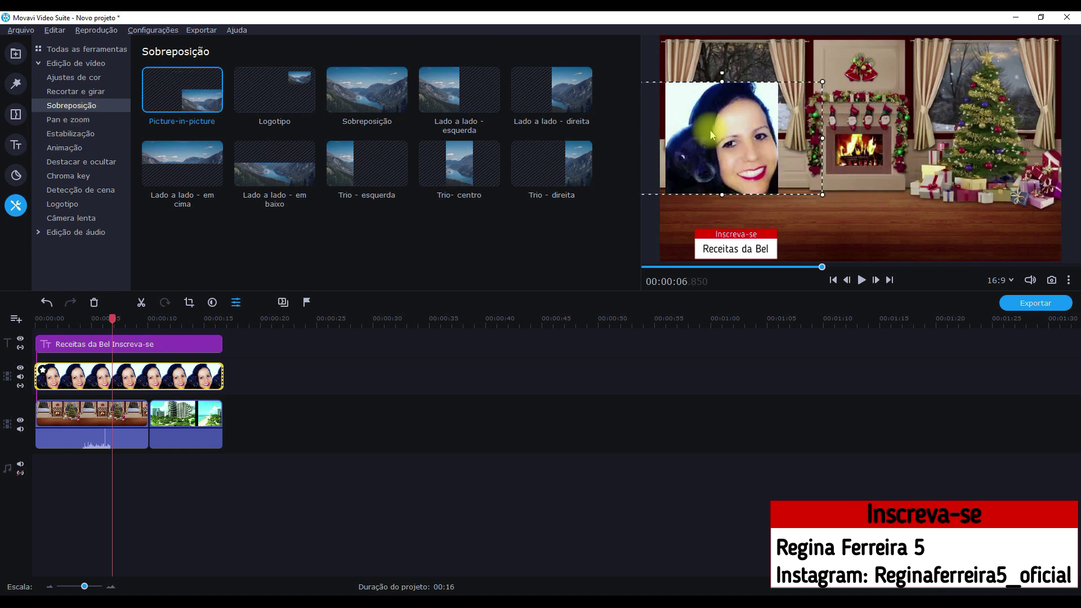
pyautogui.hotkey('ctrl', 'z')
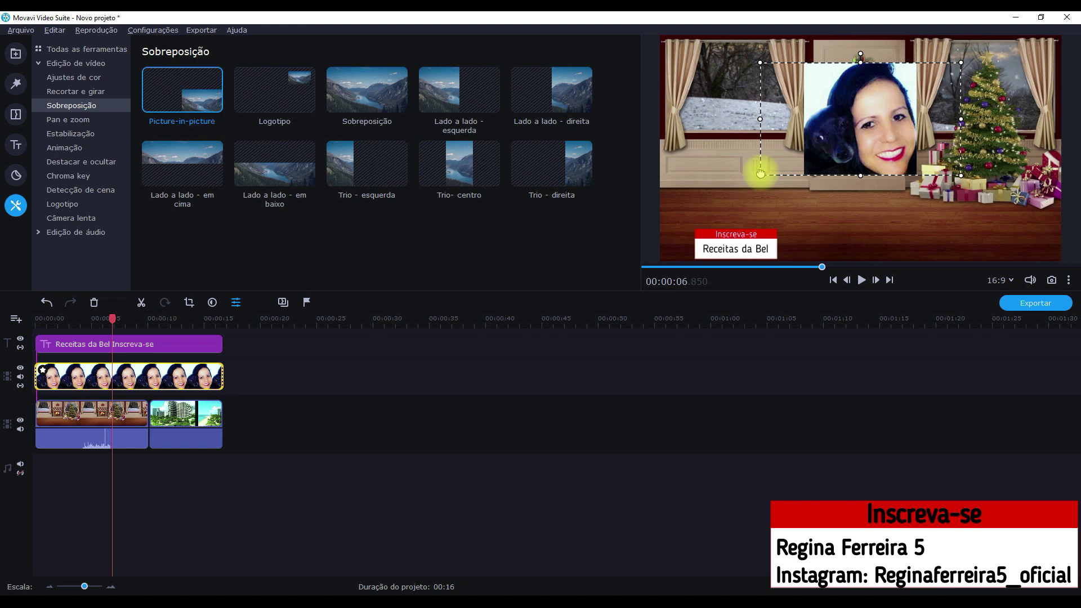
pyautogui.moveTo(760, 173); pyautogui.dragTo(677, 254)
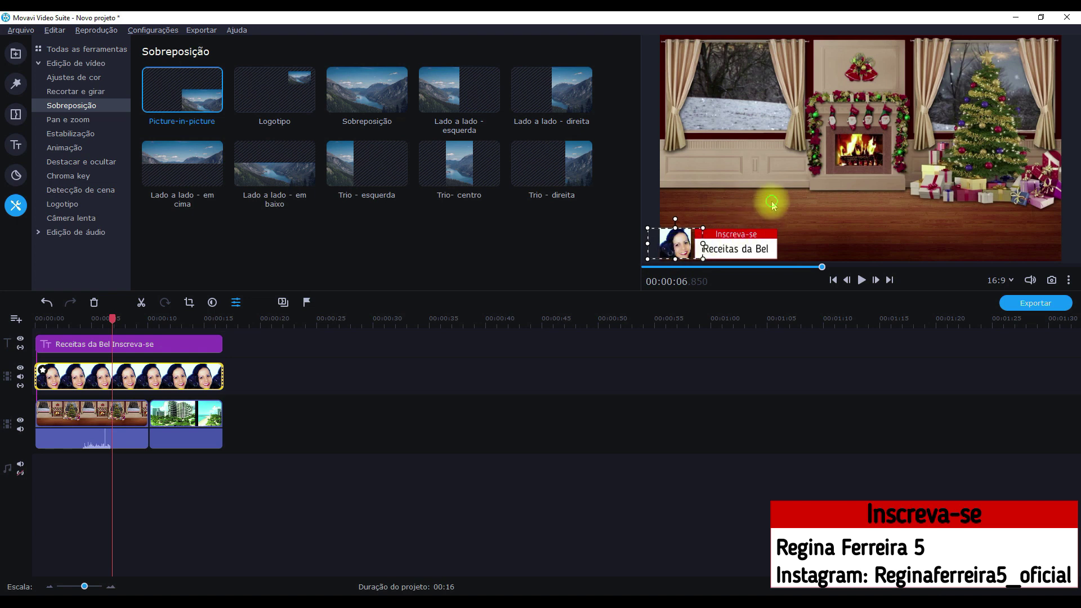
# Delete the "Receitas da Bel Inscreva-se" title clip from the timeline.
pyautogui.click(731, 389)
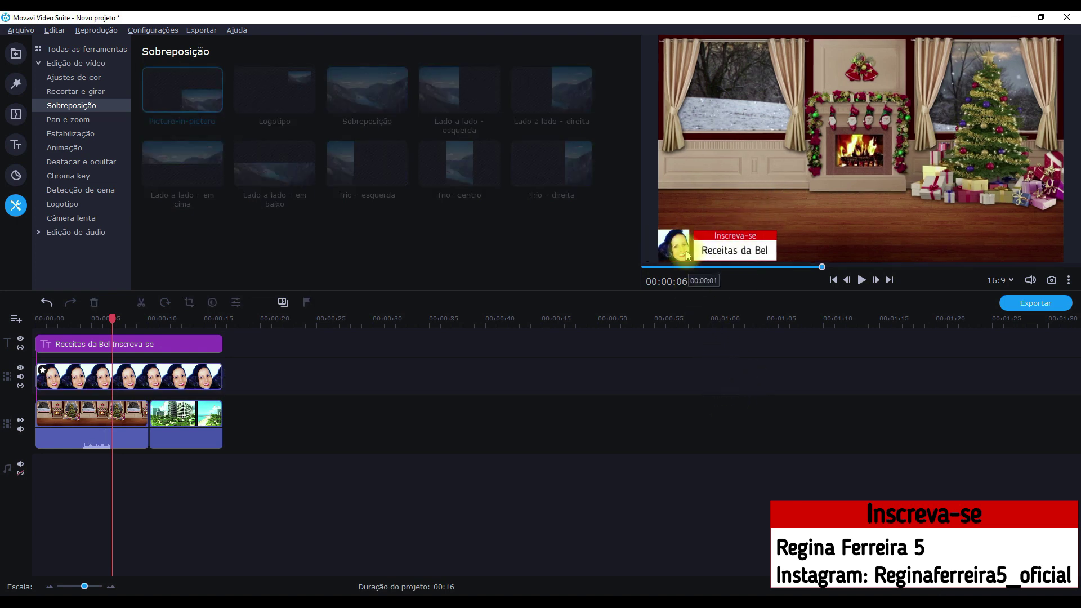
pyautogui.click(703, 249)
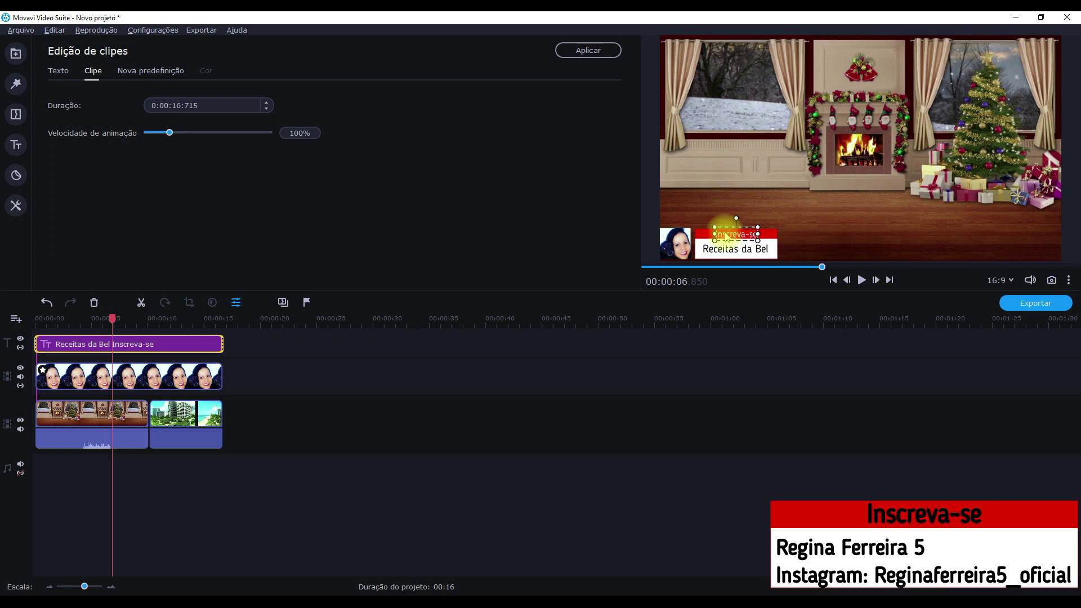
pyautogui.click(174, 345)
pyautogui.press('Delete')
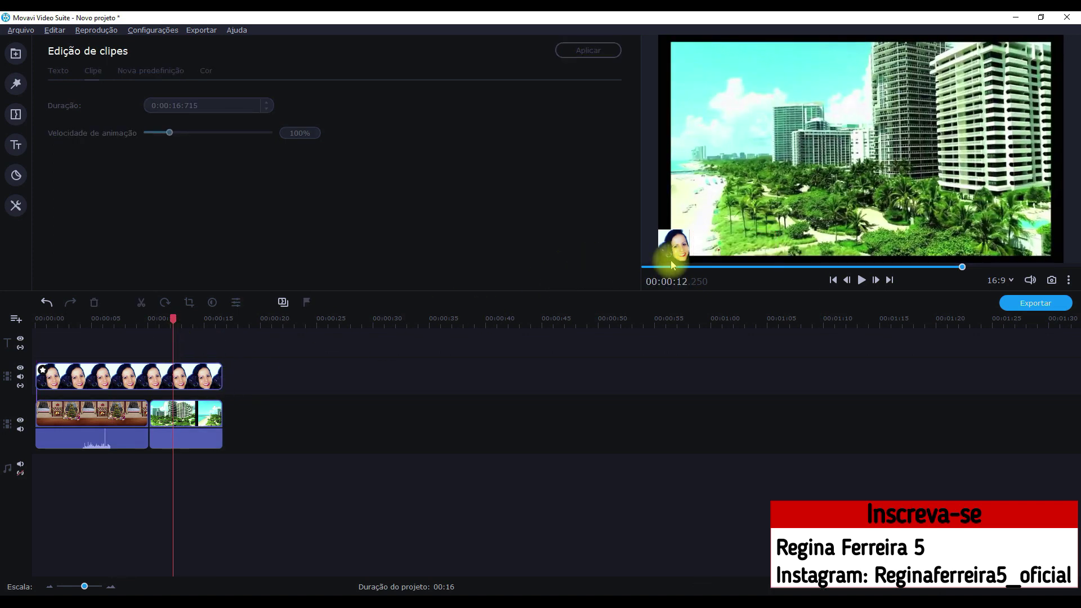
# Reopen the photo clip's overlay settings and move the small photo to the upper-left corner of the video frame.
pyautogui.click(184, 374)
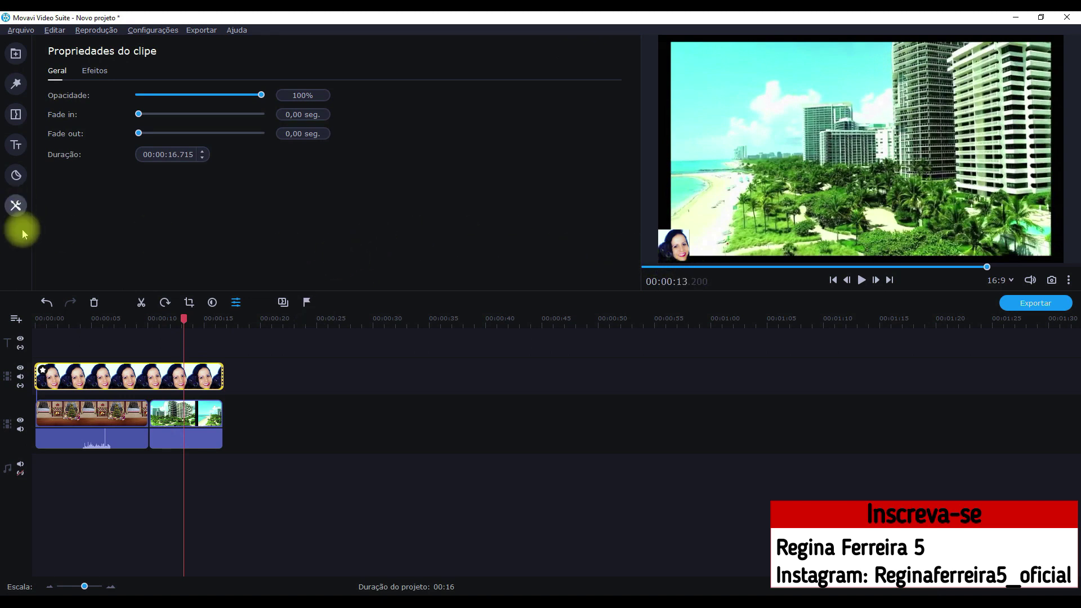
pyautogui.click(168, 380)
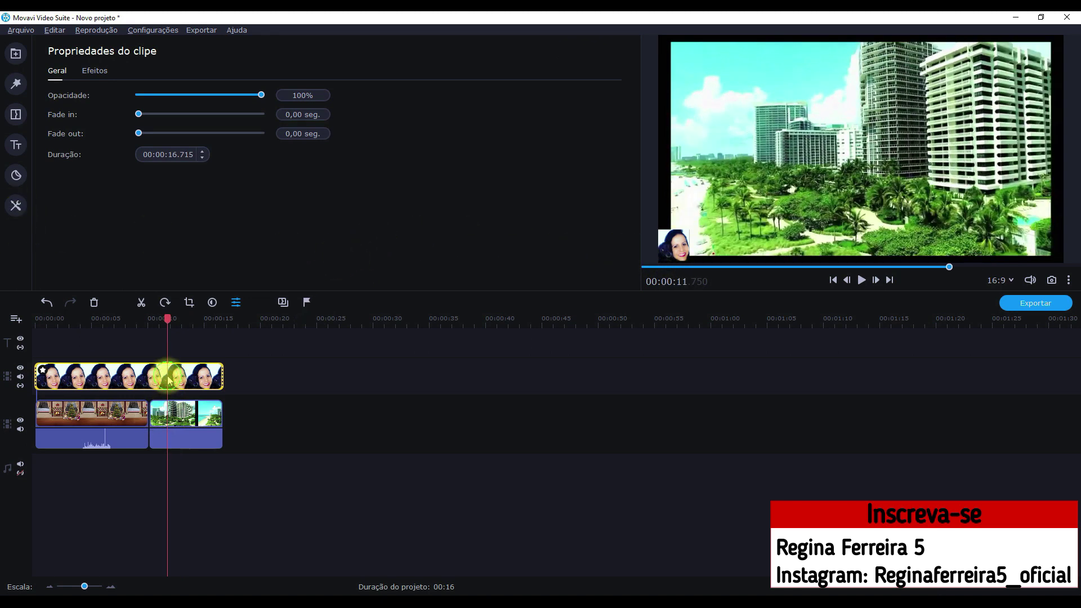
pyautogui.click(16, 206)
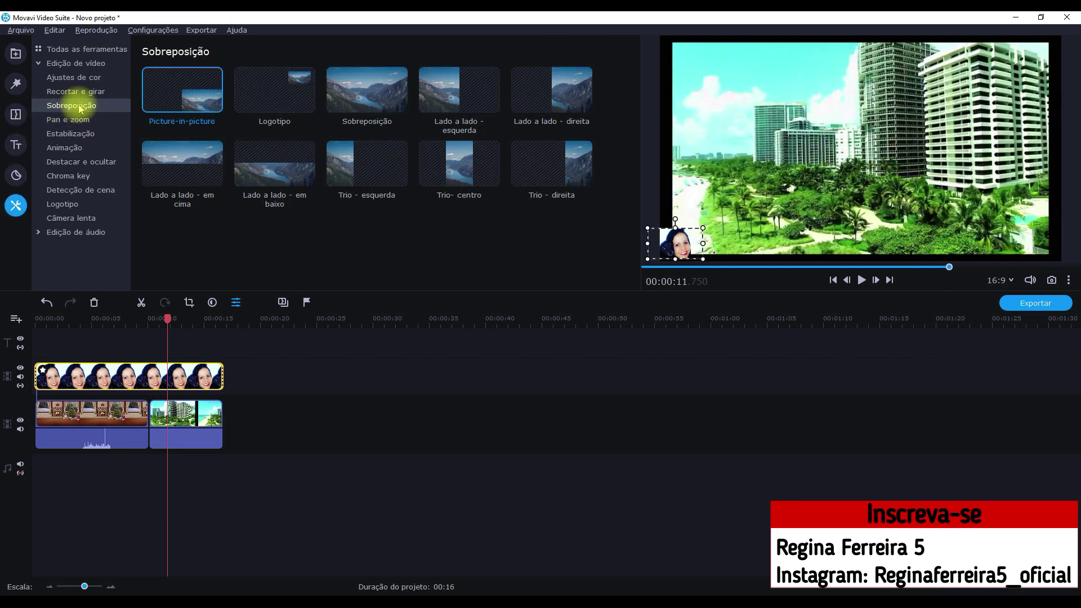
pyautogui.click(187, 94)
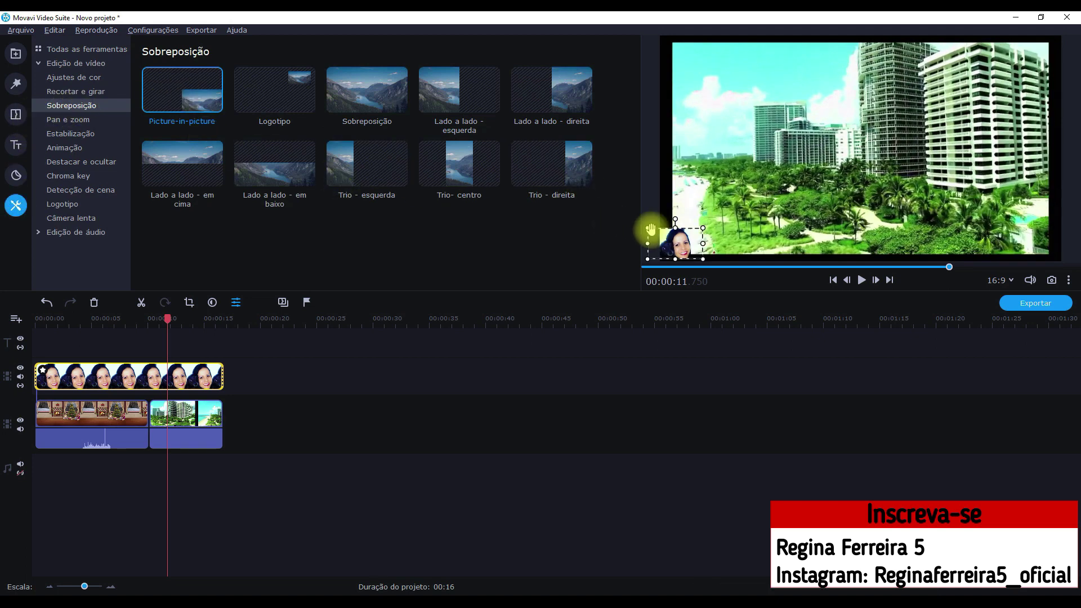
pyautogui.moveTo(676, 246); pyautogui.dragTo(698, 241)
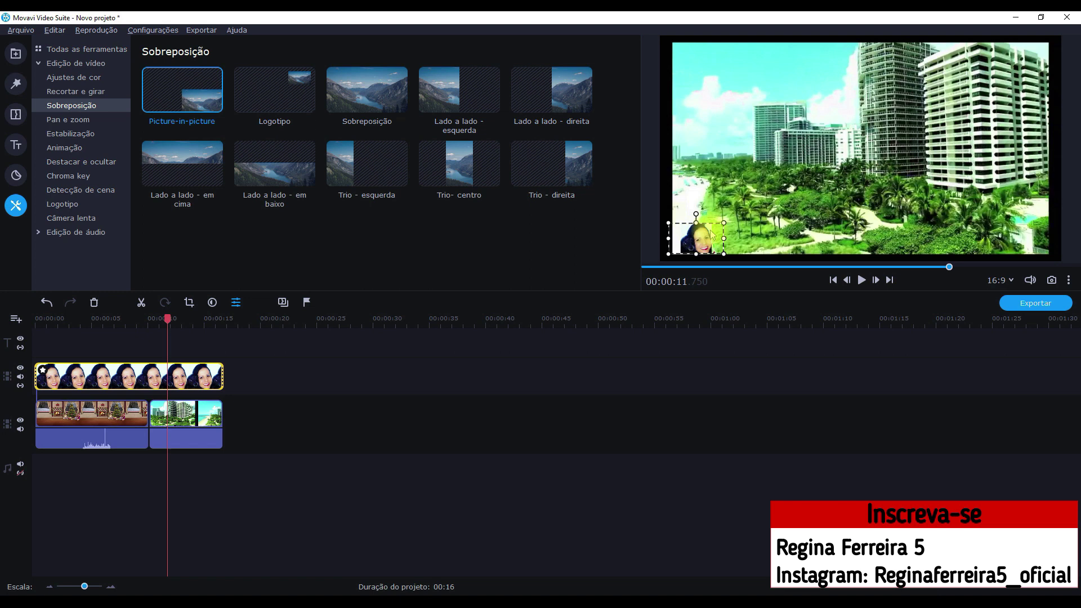
pyautogui.moveTo(699, 245); pyautogui.dragTo(696, 67)
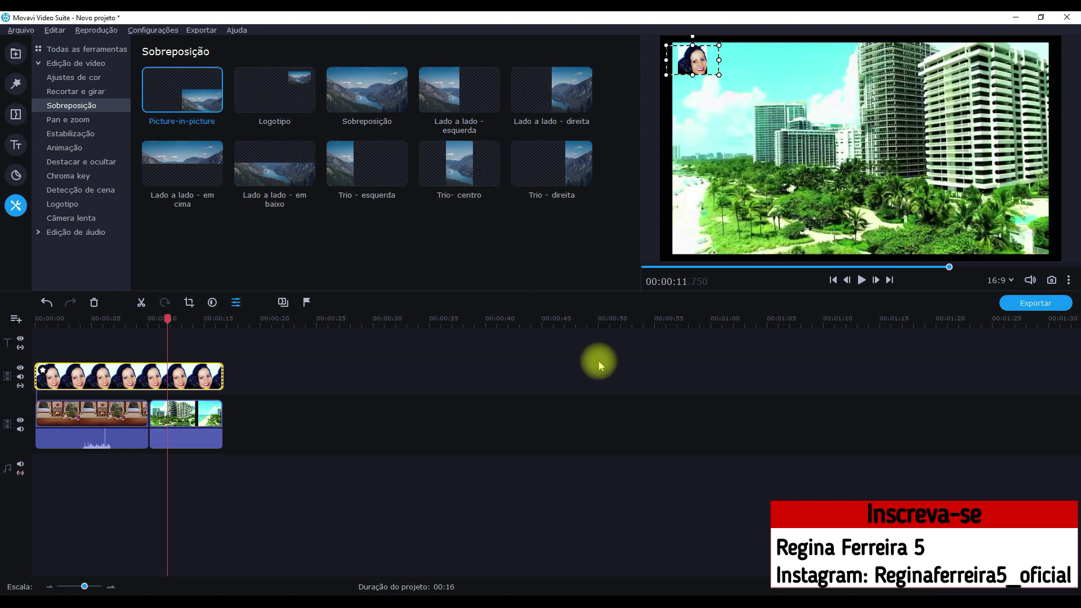
pyautogui.press('Escape')
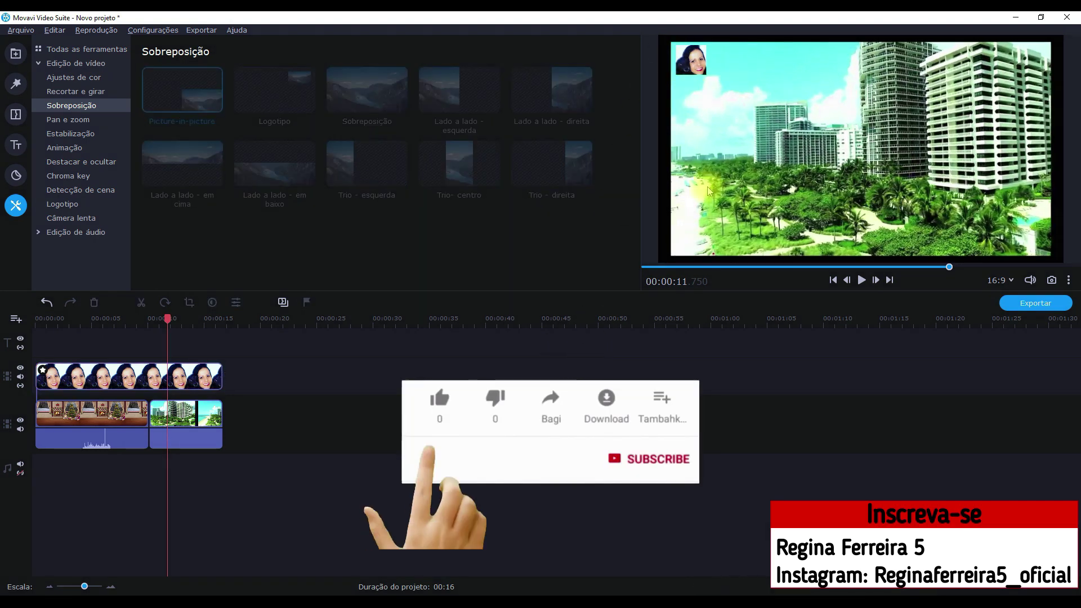
# Preview the photo overlay on both video clips, play back the second clip and return to the media bin.
pyautogui.moveTo(164, 319); pyautogui.dragTo(94, 318)
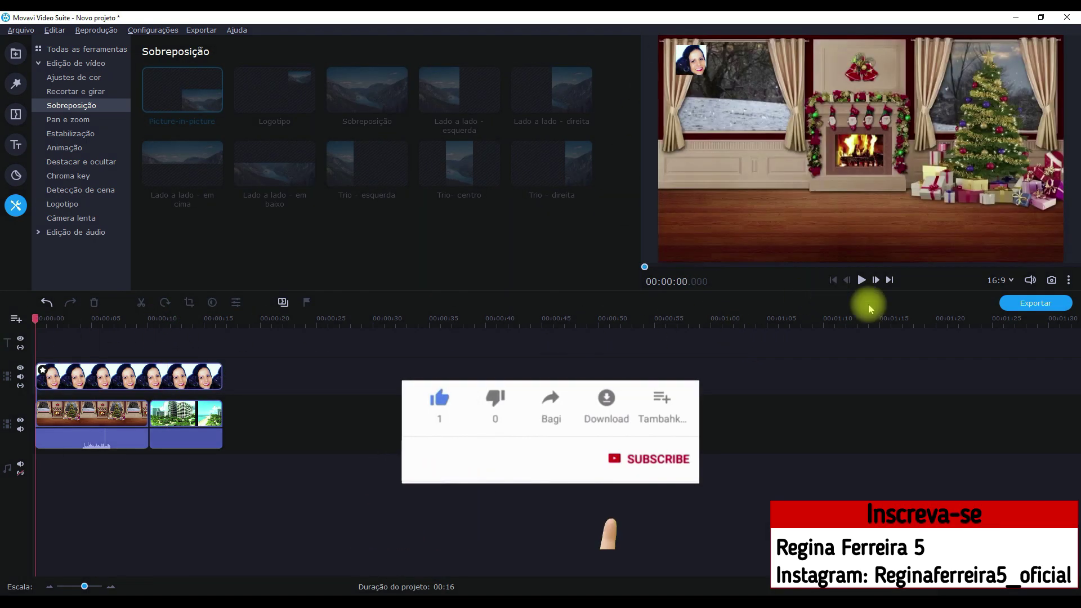
pyautogui.click(147, 374)
pyautogui.click(171, 381)
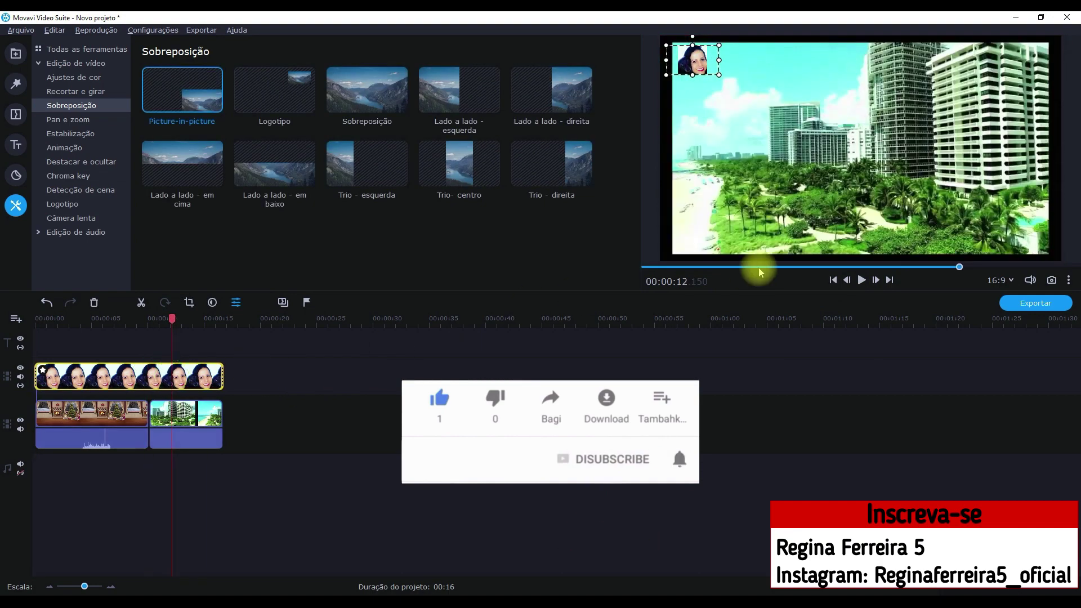
pyautogui.click(861, 280)
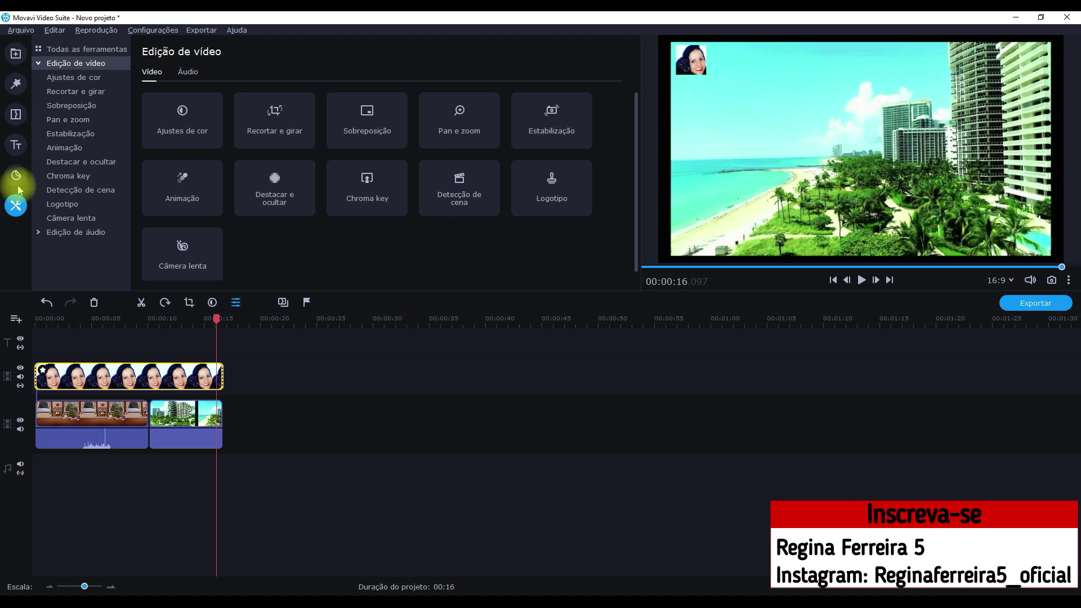
pyautogui.click(16, 53)
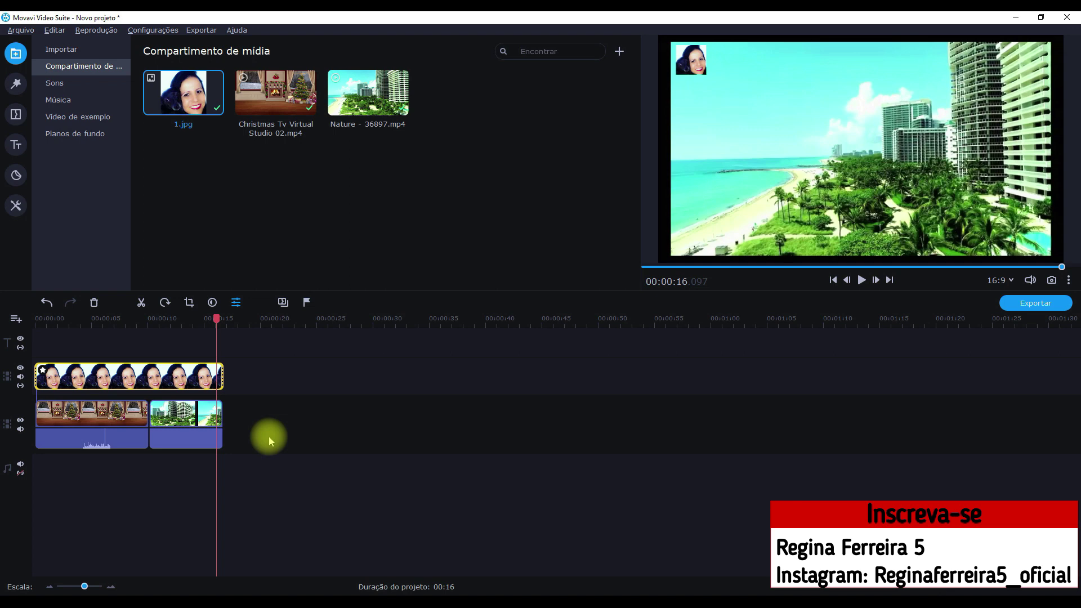
# Browse the full sticker collection, from the emoji faces through objects and shapes to the arrow stickers.
pyautogui.click(16, 83)
pyautogui.click(15, 175)
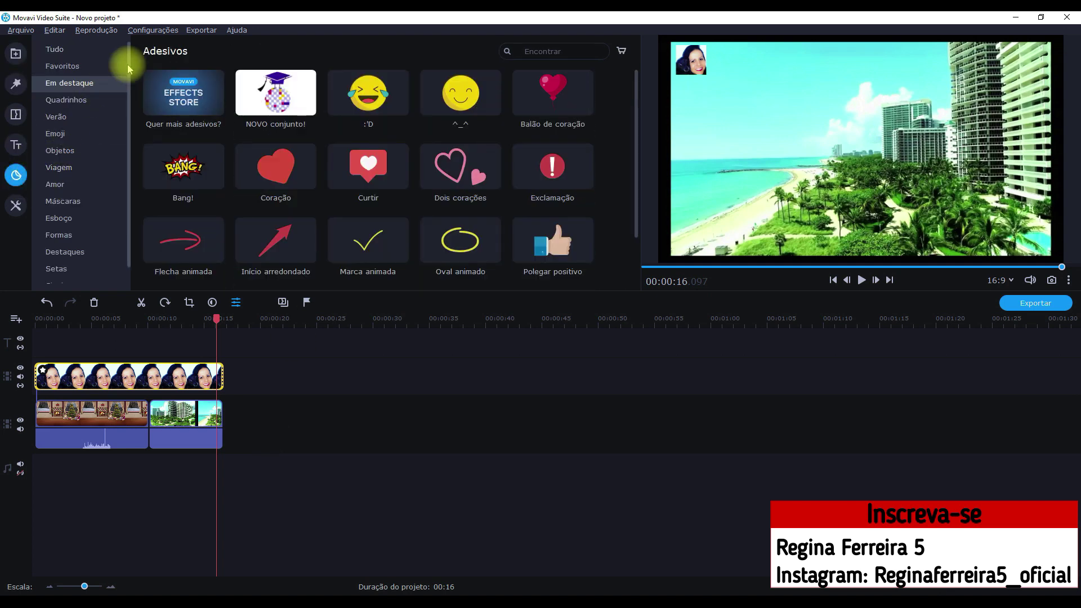
pyautogui.click(56, 50)
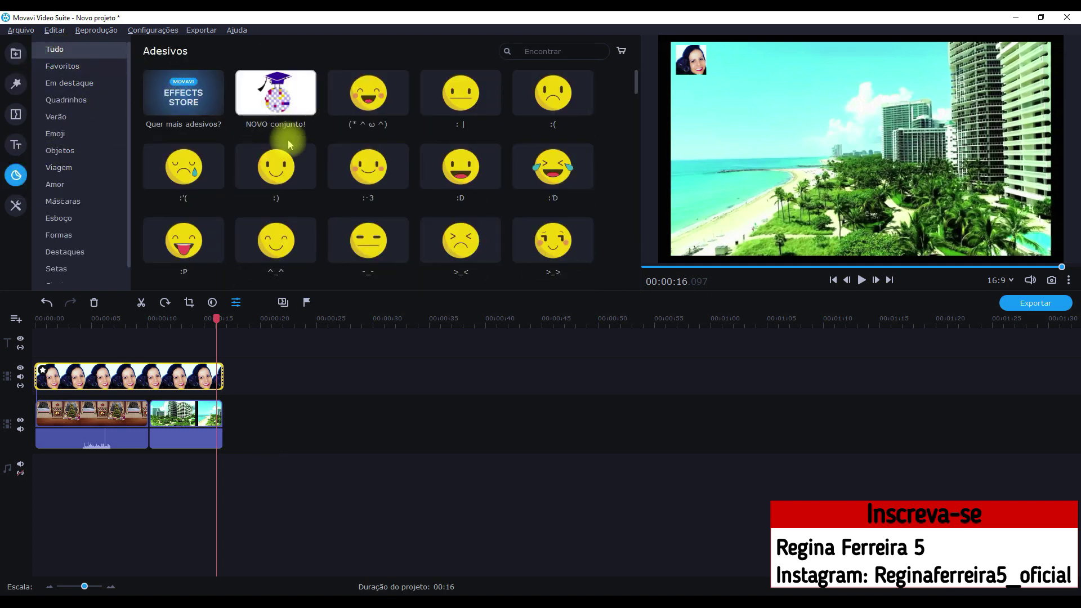
pyautogui.scroll(-10, 306, 126)
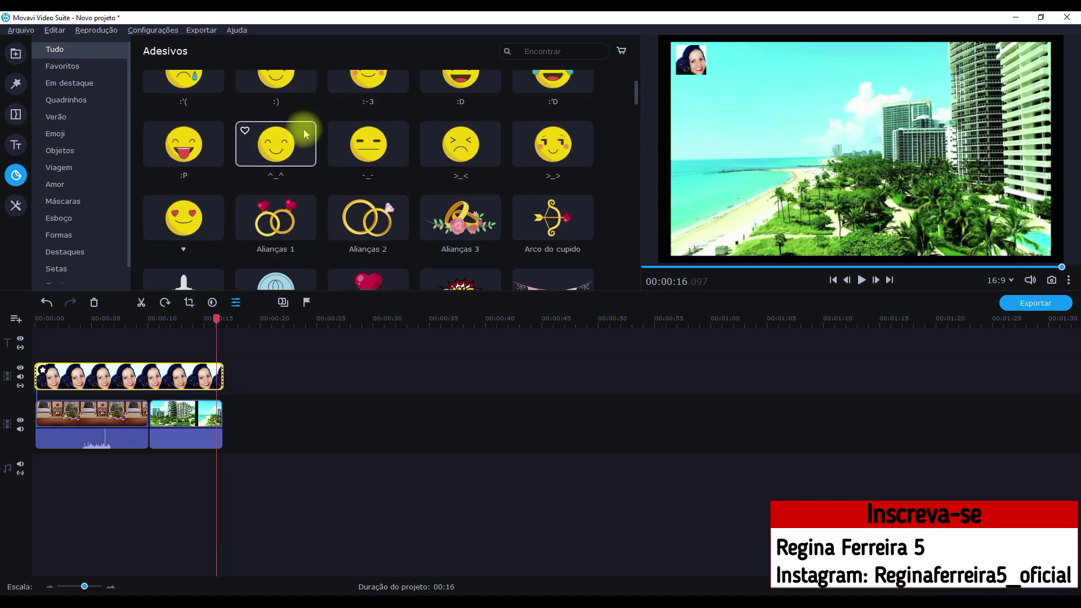
pyautogui.scroll(-5, 304, 134)
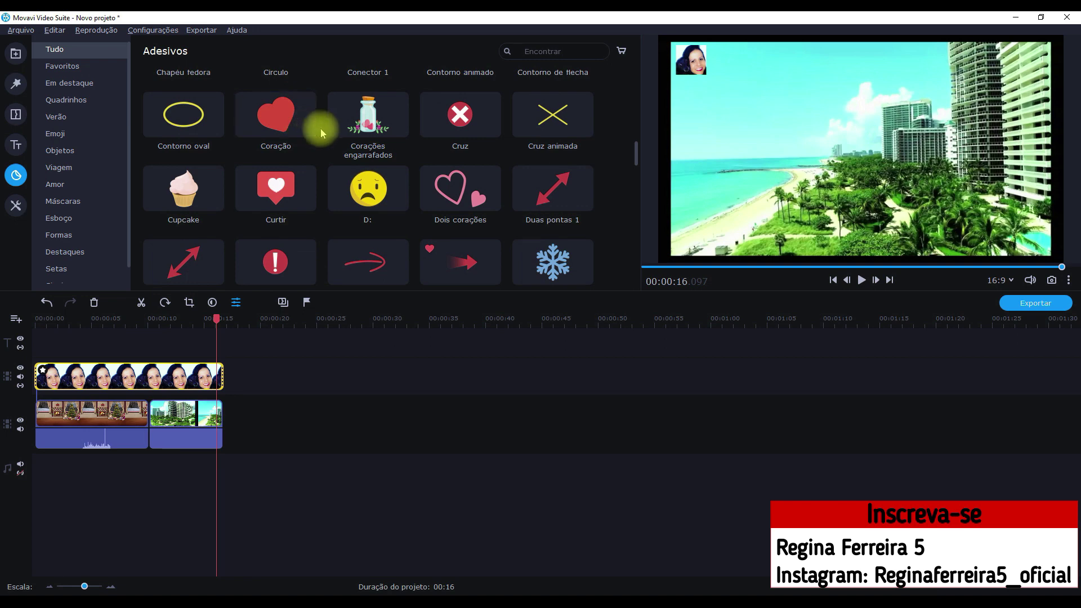
pyautogui.scroll(-5, 336, 156)
pyautogui.scroll(-8, 336, 160)
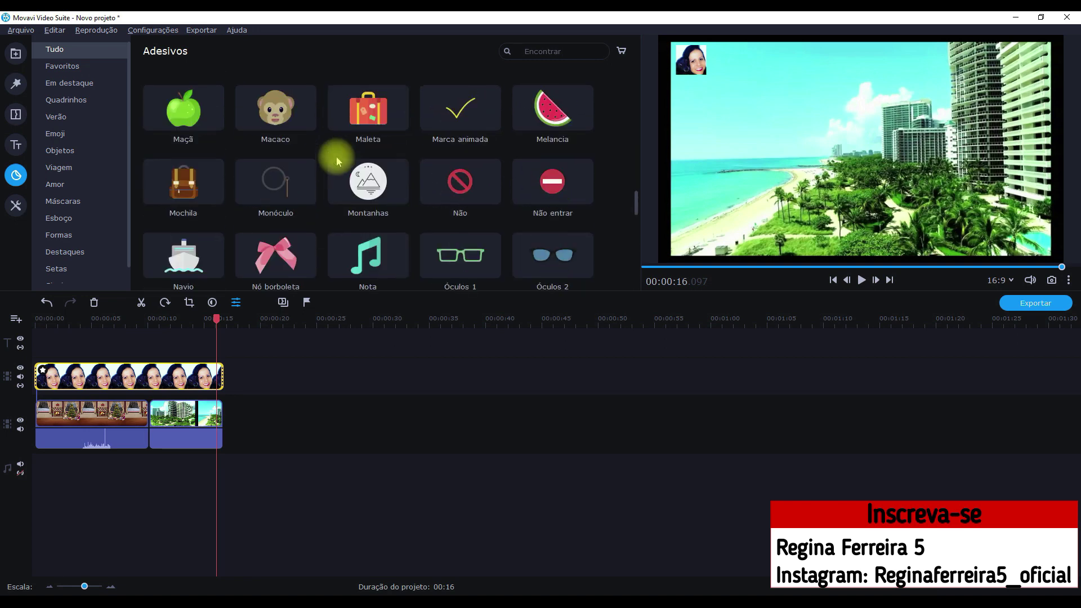
pyautogui.scroll(-3, 461, 227)
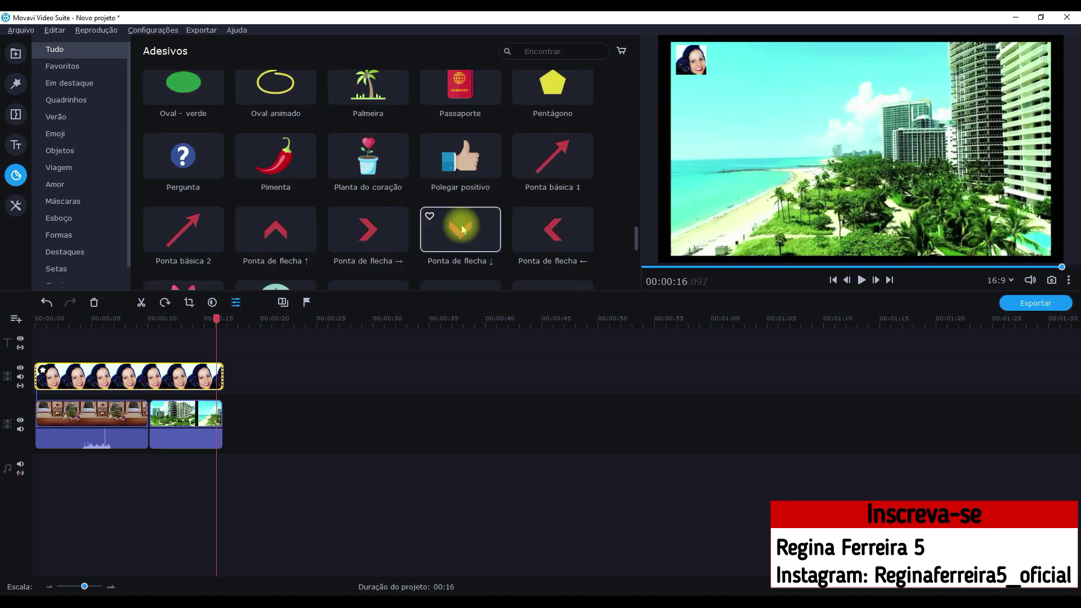
# Mark the "Polegar positivo" sticker as a favorite and place it small, left of the fireplace, about 6 seconds into the Christmas clip.
pyautogui.click(432, 163)
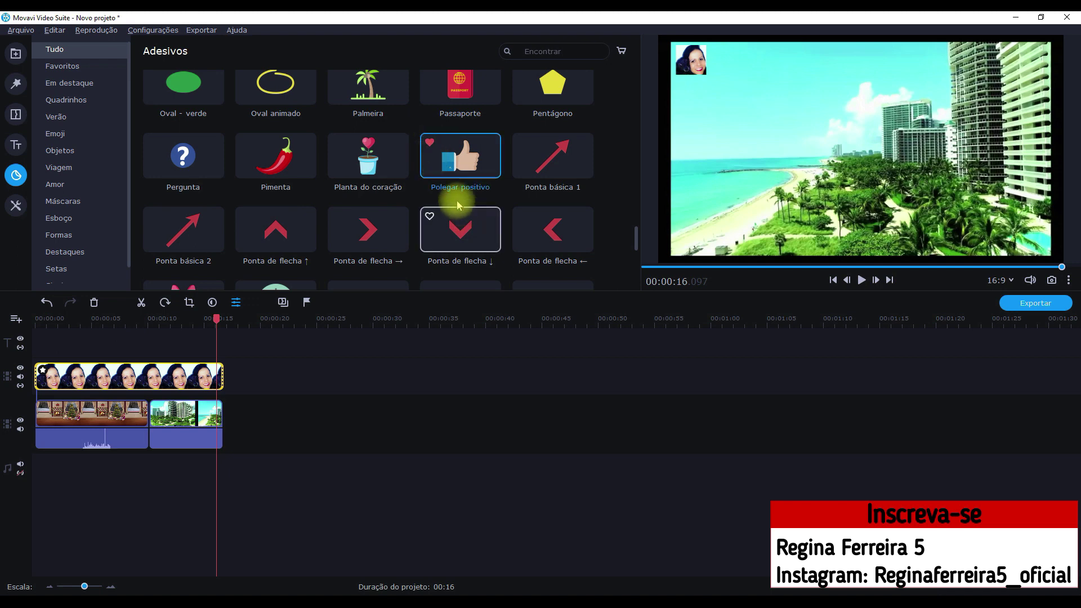
pyautogui.moveTo(454, 155); pyautogui.dragTo(103, 334)
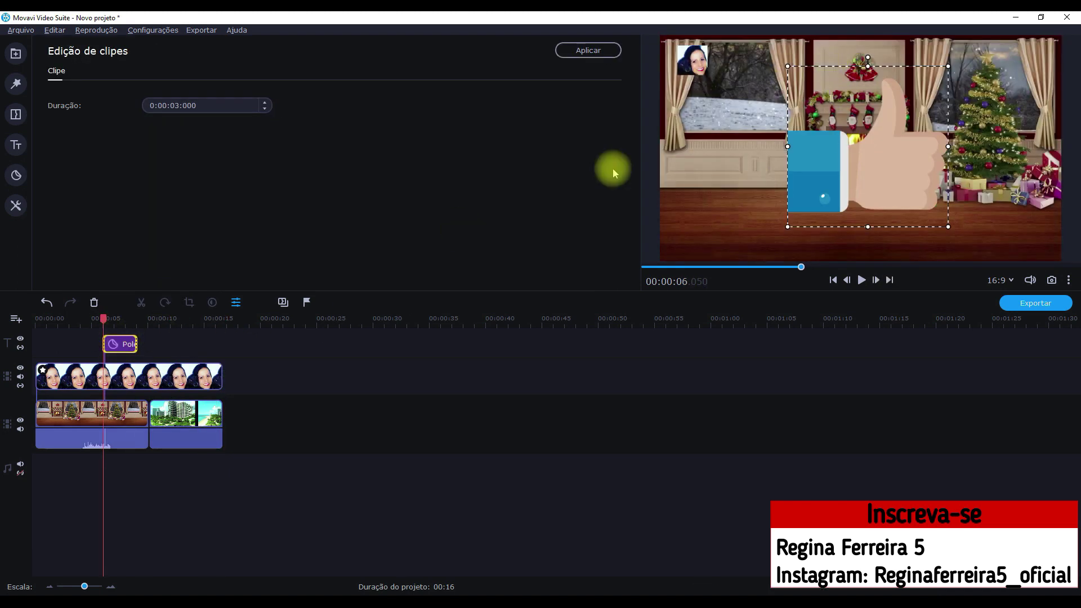
pyautogui.moveTo(787, 66); pyautogui.dragTo(725, 169)
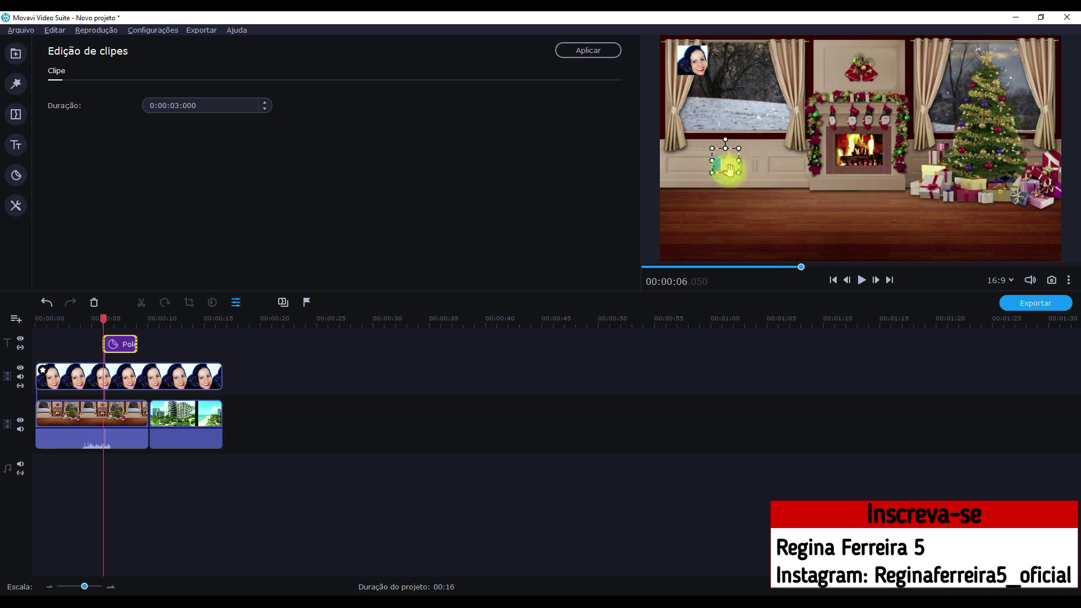
pyautogui.click(730, 175)
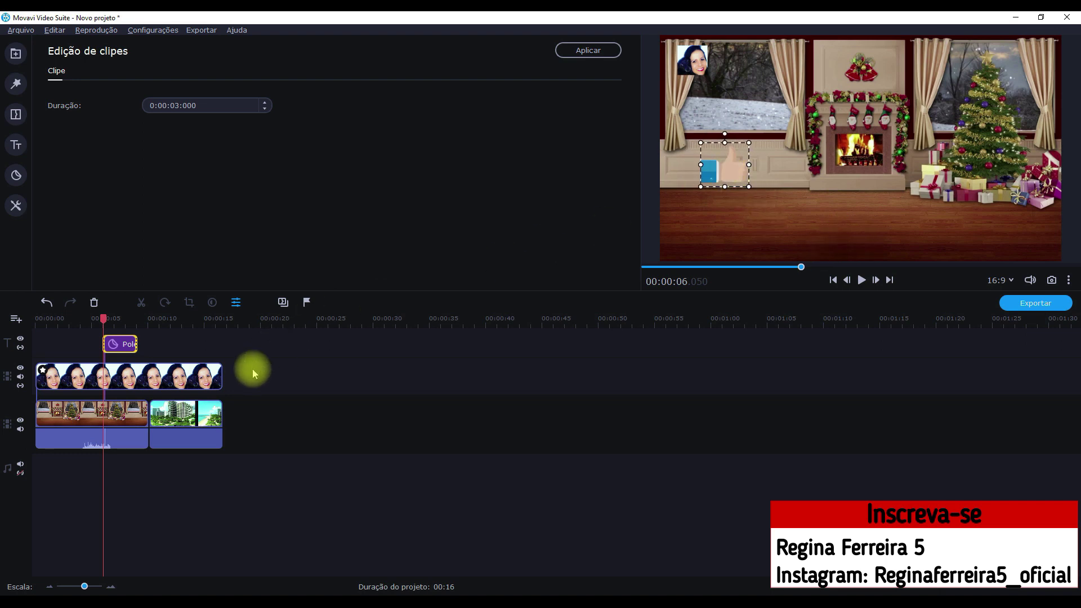
# Delete the "Polegar positivo" sticker from the timeline.
pyautogui.click(118, 340)
pyautogui.press('Delete')
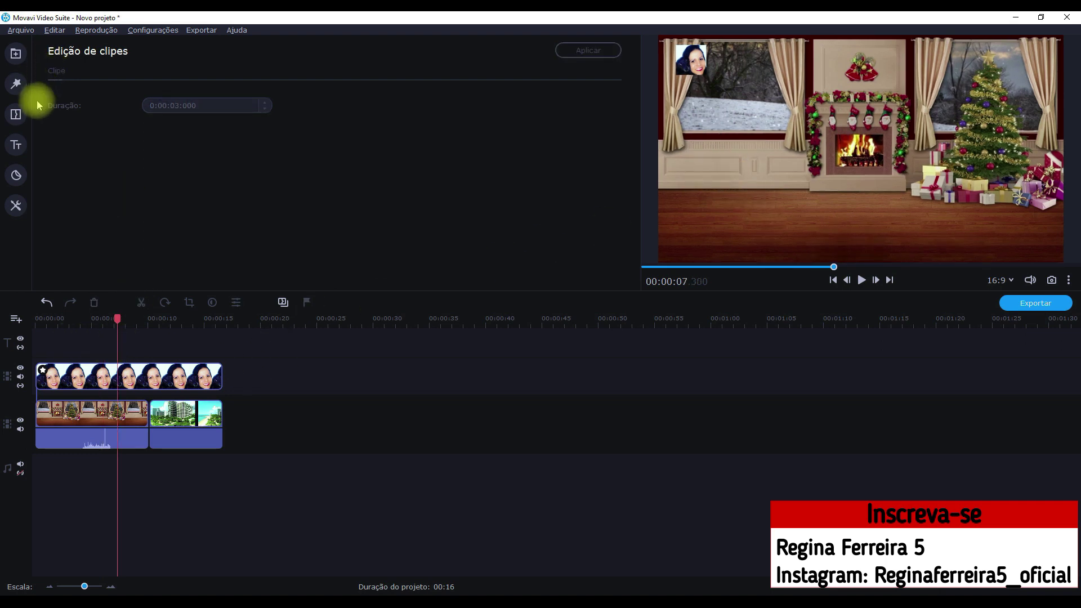
# Add the yellow "Retângulo redondo" sticker above the Christmas clip at about 9 seconds.
pyautogui.click(16, 175)
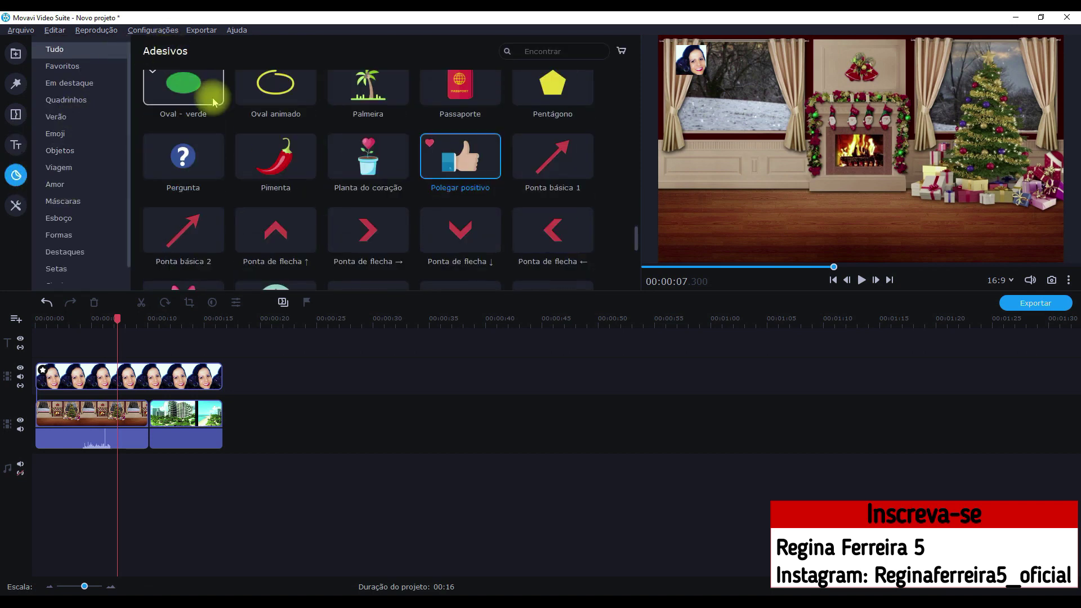
pyautogui.scroll(-5, 366, 130)
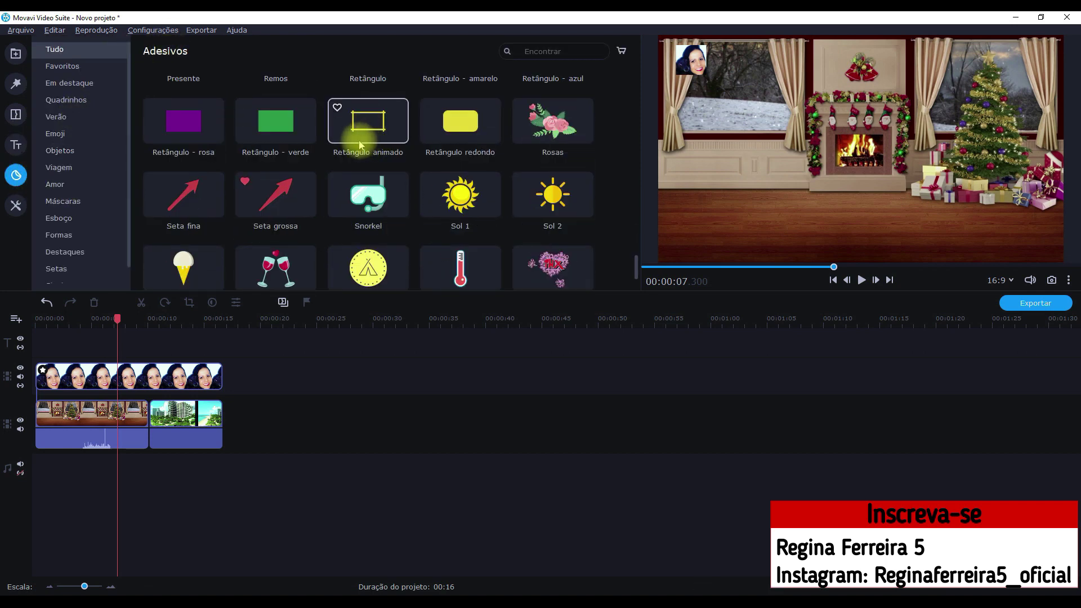
pyautogui.moveTo(428, 130); pyautogui.dragTo(138, 343)
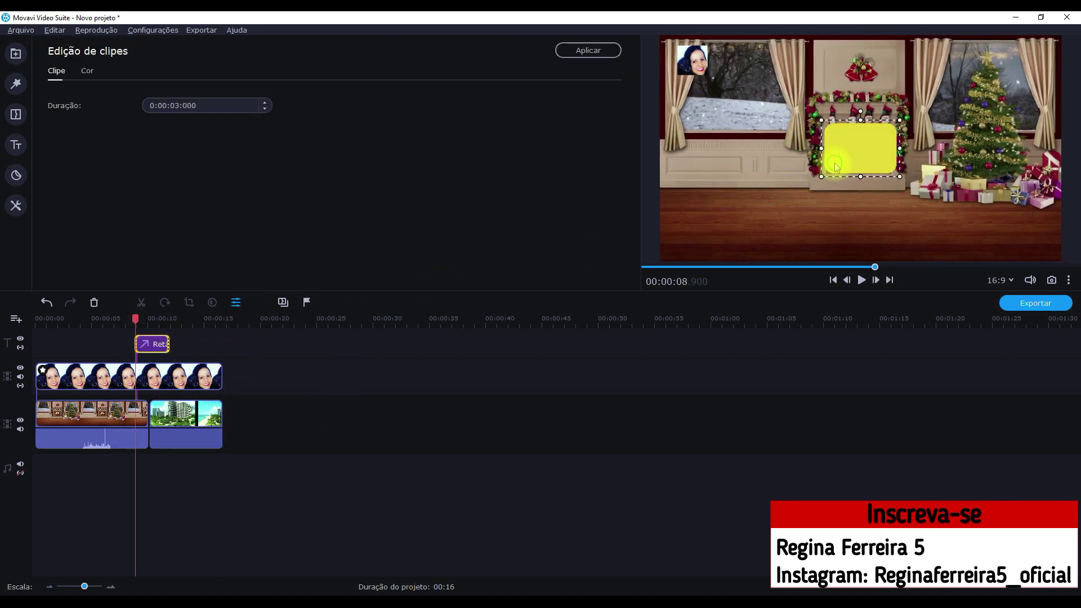
# Enlarge the yellow rounded rectangle into a wide box and position it in the video frame's lower-left corner.
pyautogui.moveTo(822, 176); pyautogui.dragTo(749, 198)
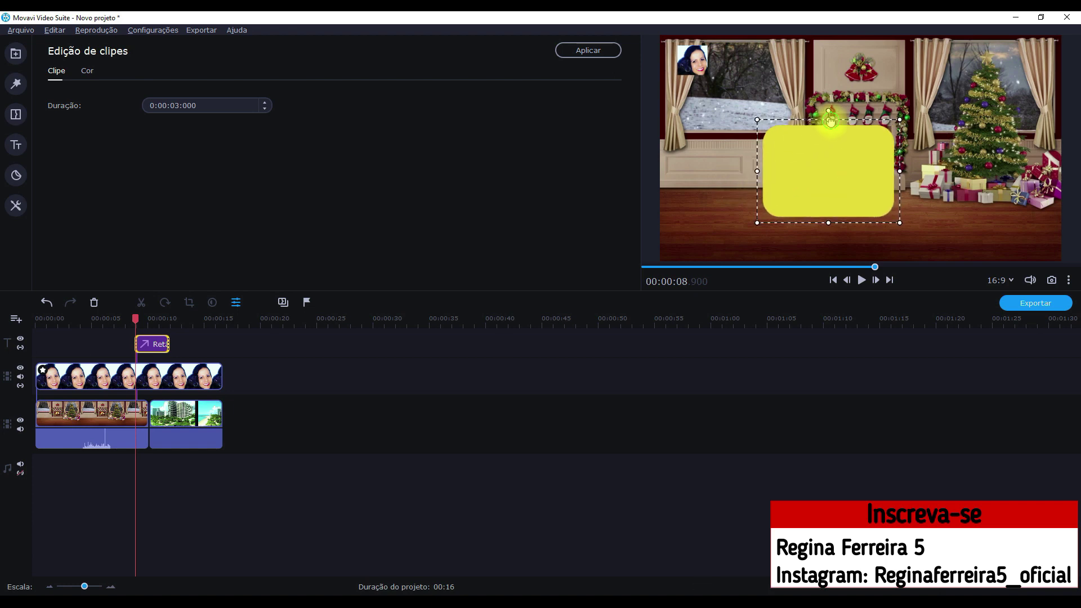
pyautogui.moveTo(823, 120); pyautogui.dragTo(820, 157)
pyautogui.moveTo(797, 198); pyautogui.dragTo(737, 227)
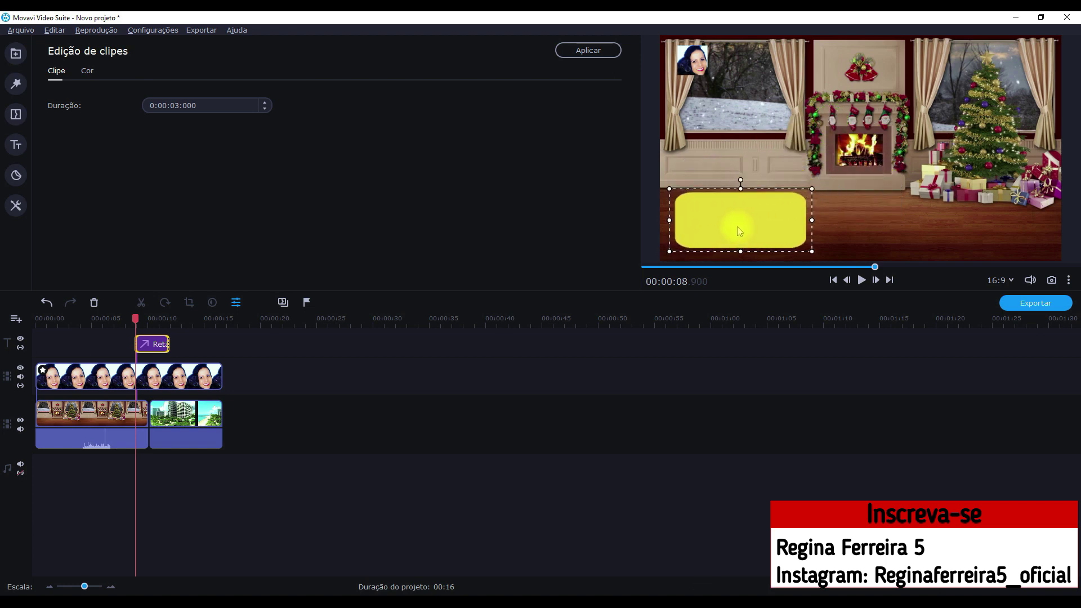
pyautogui.moveTo(743, 186); pyautogui.dragTo(742, 175)
pyautogui.moveTo(812, 215); pyautogui.dragTo(818, 213)
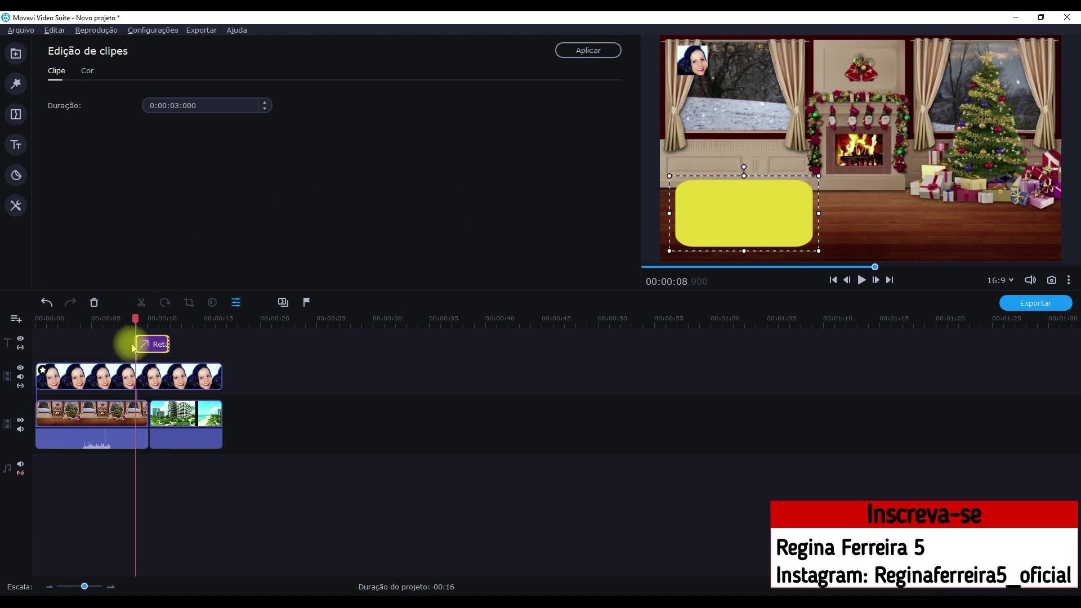
# Add the first favorite title beneath the rectangle sticker on the timeline and shorten it to 3 seconds to match the sticker.
pyautogui.click(16, 145)
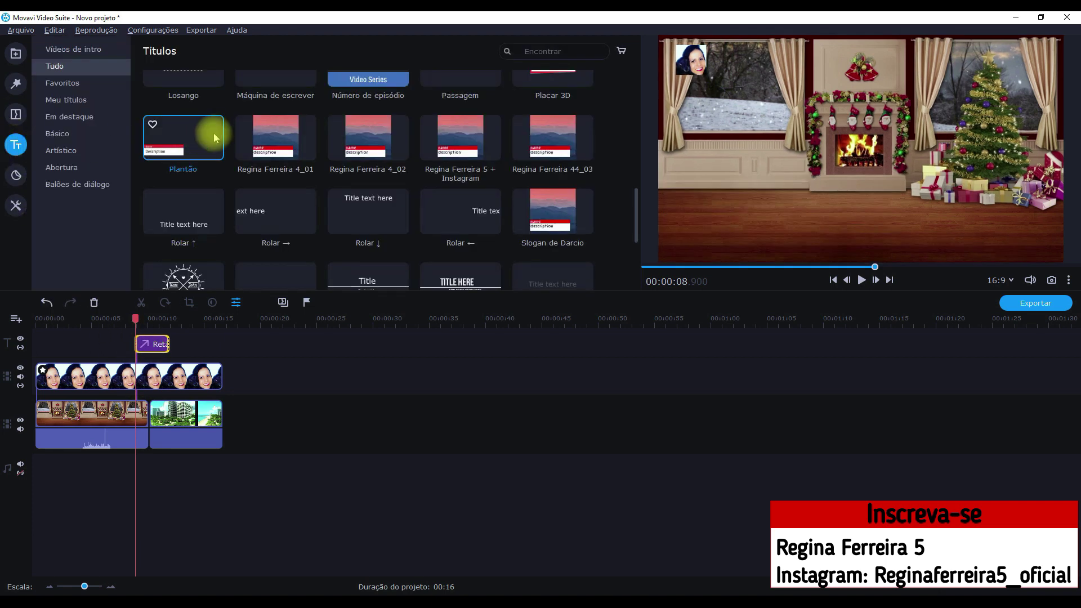
pyautogui.click(62, 83)
pyautogui.moveTo(185, 120); pyautogui.dragTo(139, 337)
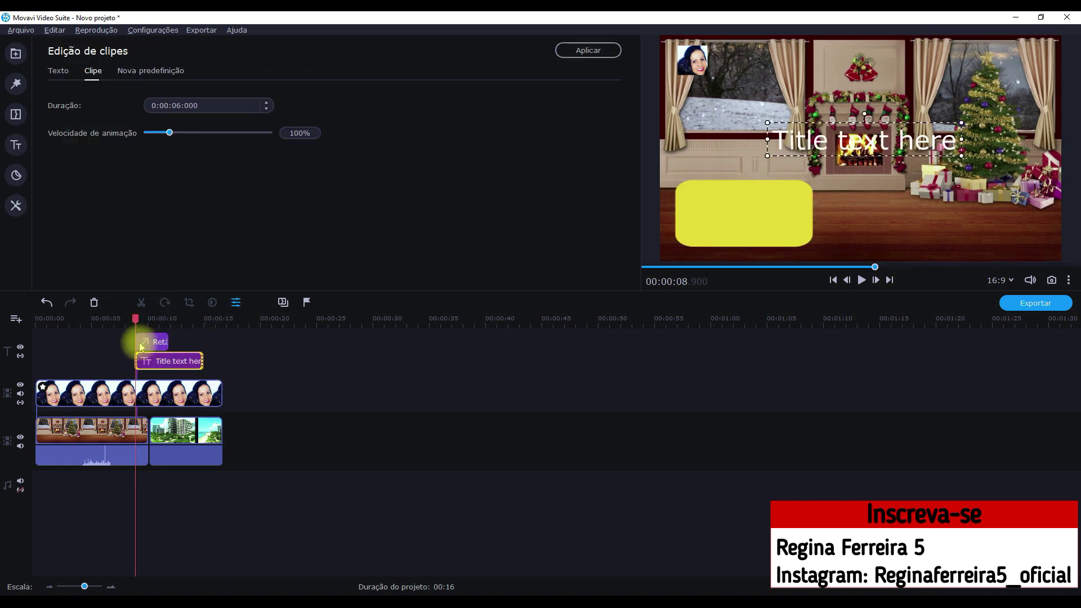
pyautogui.click(160, 360)
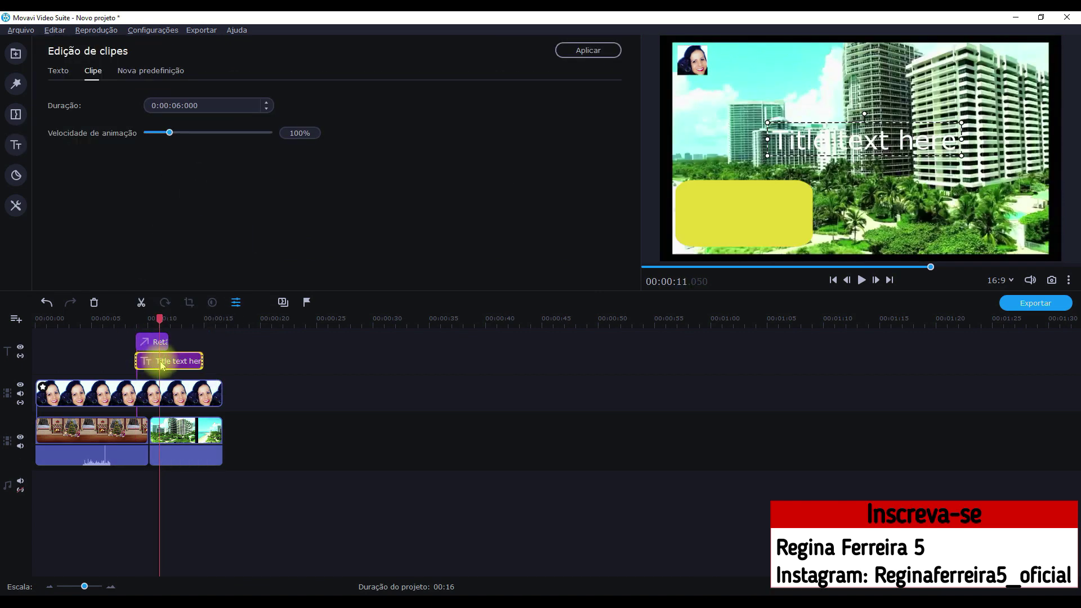
pyautogui.moveTo(210, 367); pyautogui.dragTo(169, 355)
# Narrow the "Title text here" text box so it wraps onto three lines and center it inside the yellow rectangle.
pyautogui.doubleClick(155, 360)
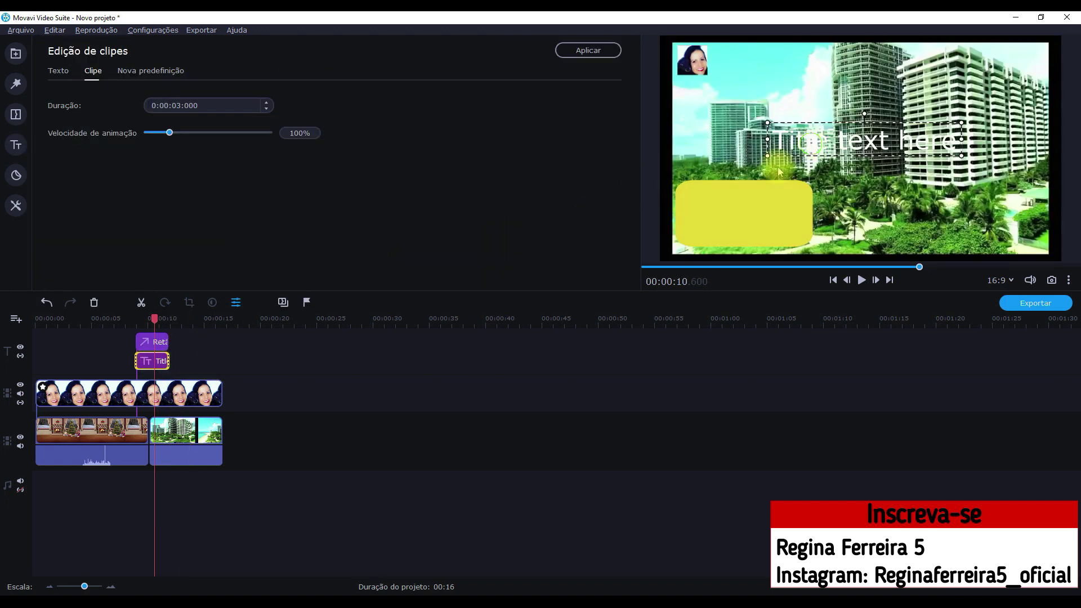
pyautogui.moveTo(810, 144); pyautogui.dragTo(735, 214)
pyautogui.moveTo(883, 208); pyautogui.dragTo(748, 209)
pyautogui.moveTo(790, 171); pyautogui.dragTo(733, 216)
pyautogui.click(860, 302)
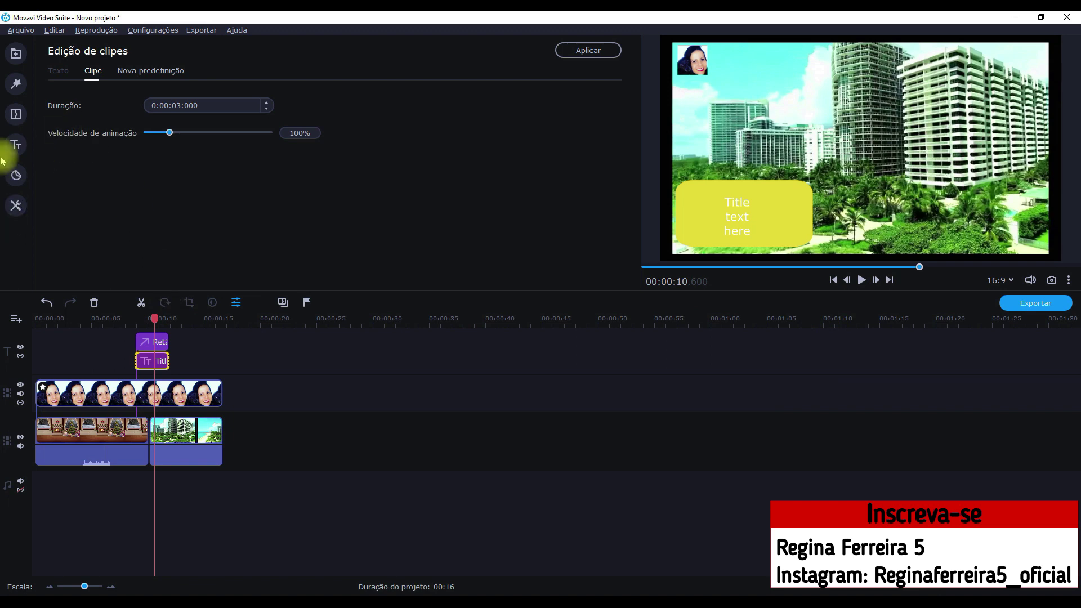
# Delete the title clip and the yellow rounded rectangle sticker from the timeline.
pyautogui.click(15, 175)
pyautogui.press('Delete')
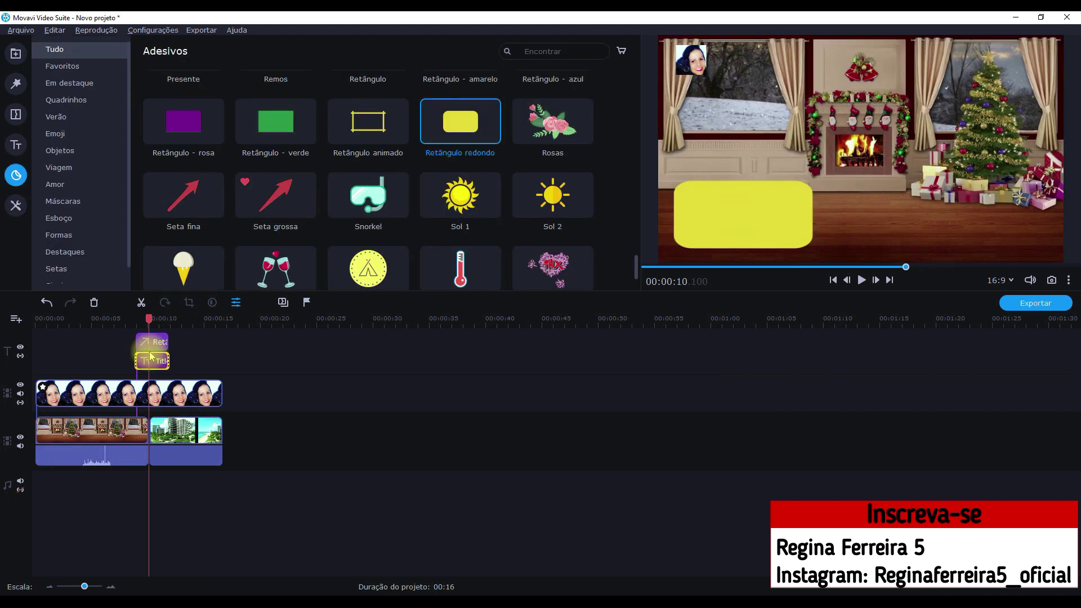
pyautogui.click(160, 345)
pyautogui.press('Delete')
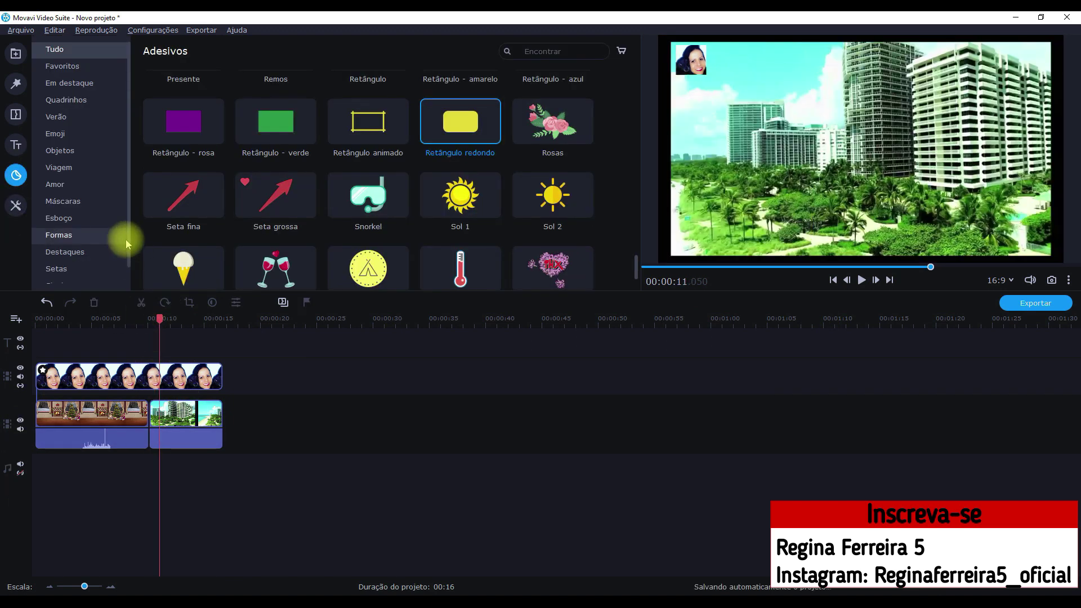
pyautogui.scroll(-3, 315, 175)
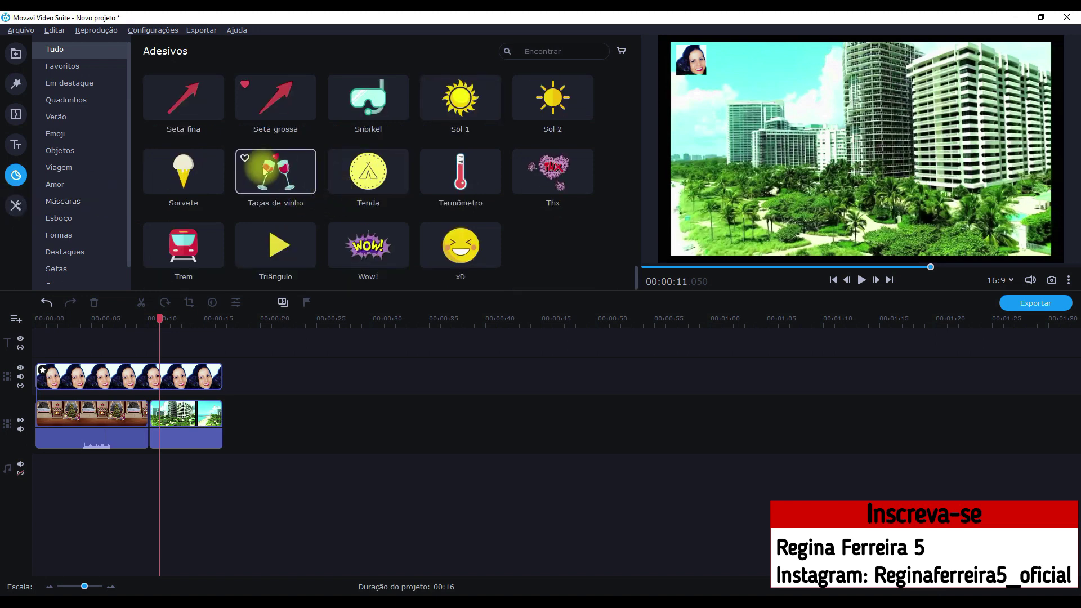
pyautogui.scroll(2, 182, 113)
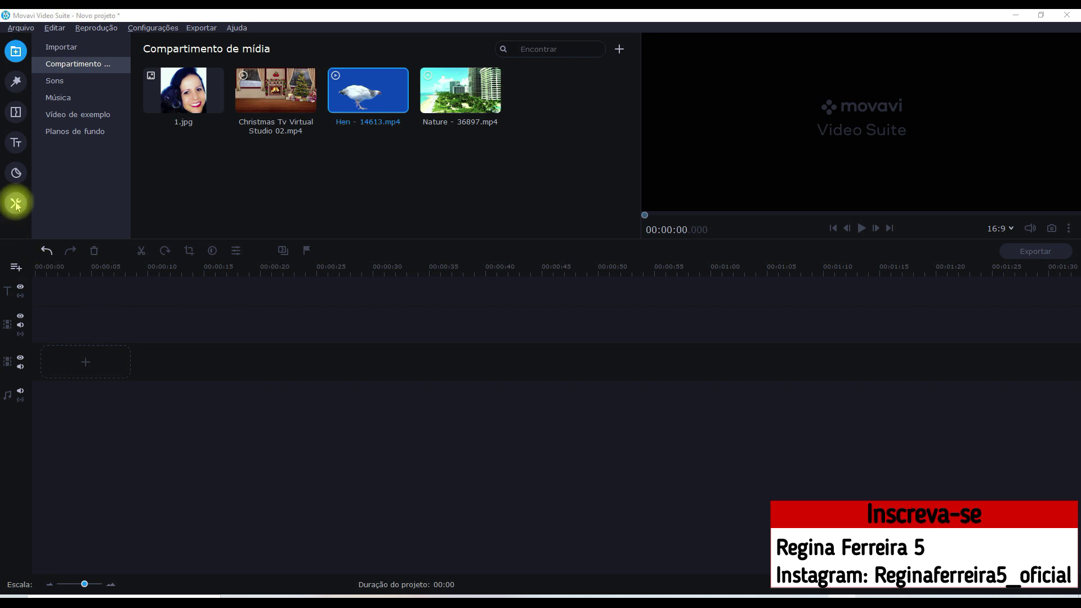
# View the overview of video editing tools and open the Chroma key settings.
pyautogui.click(16, 204)
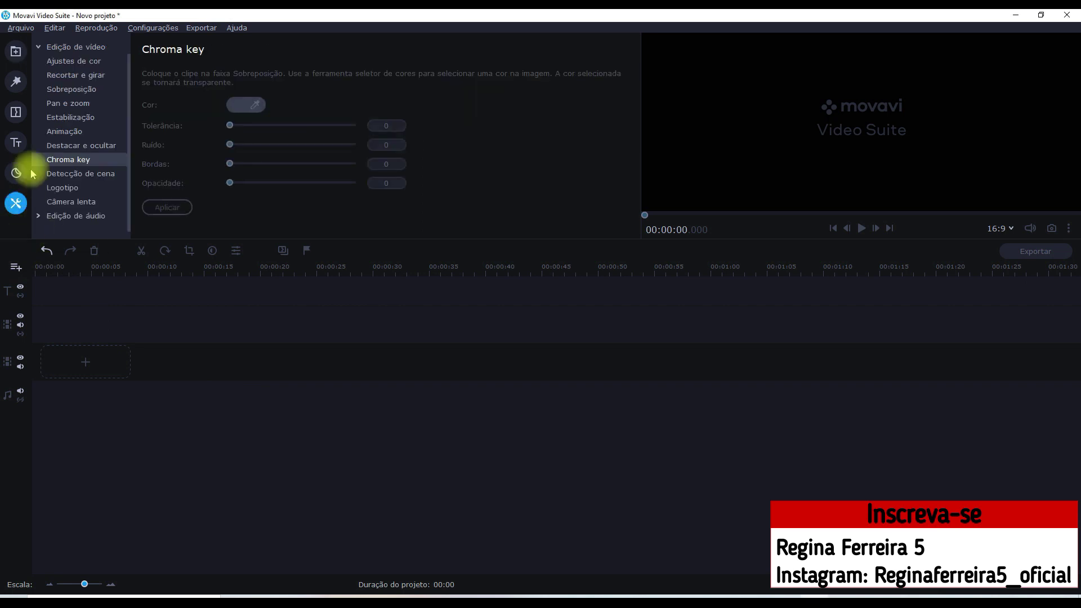
pyautogui.click(73, 49)
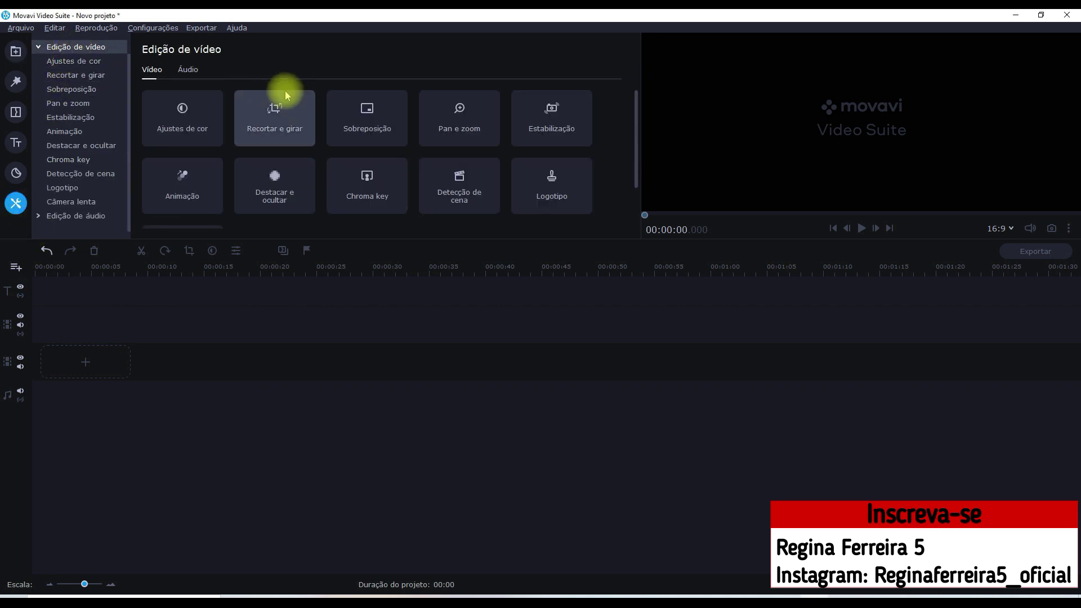
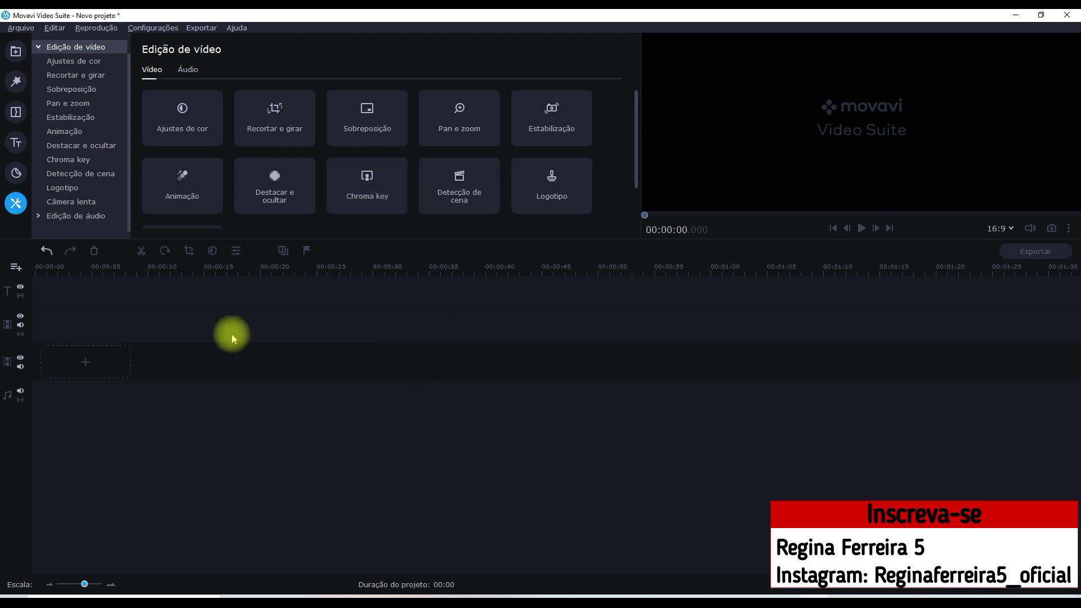
pyautogui.click(67, 162)
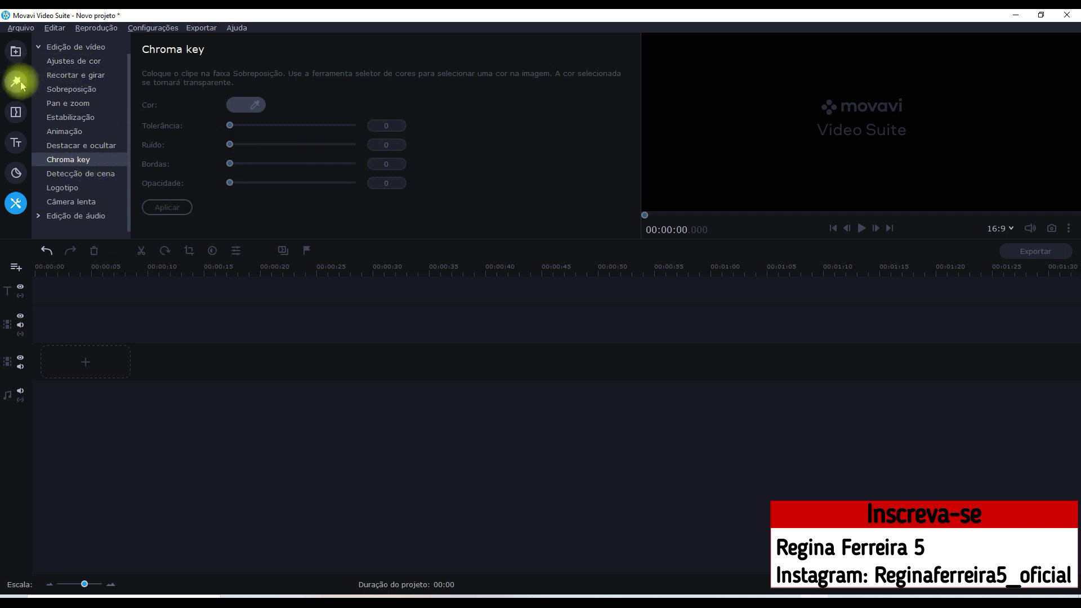
# Add "Christmas Tv Virtual Studio 02.mp4" to the start of the video track and preview "Hen - 14613.mp4" from the media bin.
pyautogui.click(17, 52)
pyautogui.moveTo(271, 105); pyautogui.dragTo(96, 357)
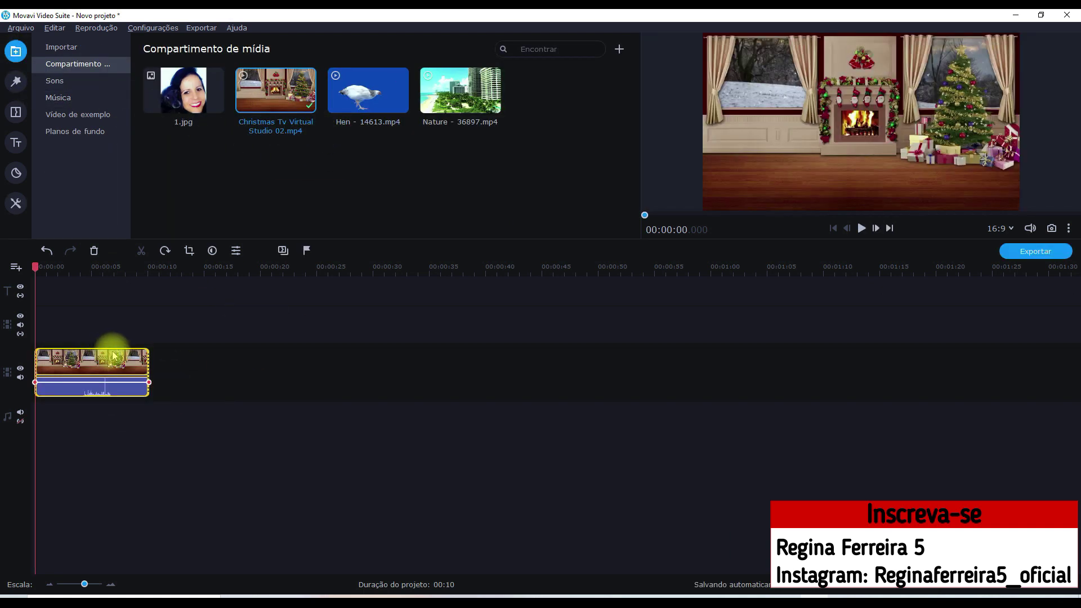
pyautogui.click(358, 97)
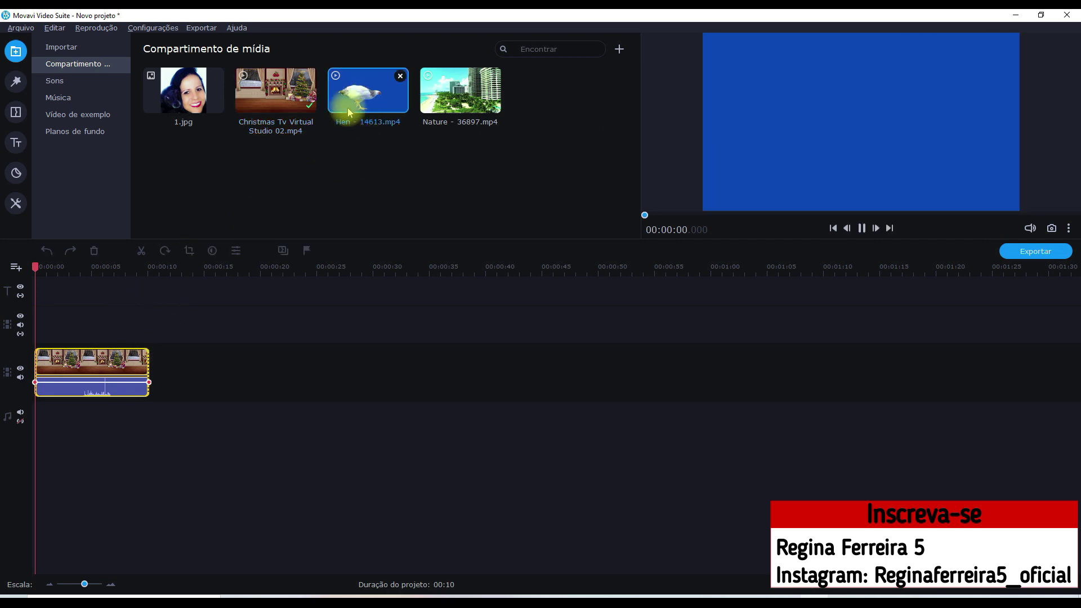
# Import the green-screen video "Youtube - 27477" from the "Nova pasta" folder.
pyautogui.click(59, 47)
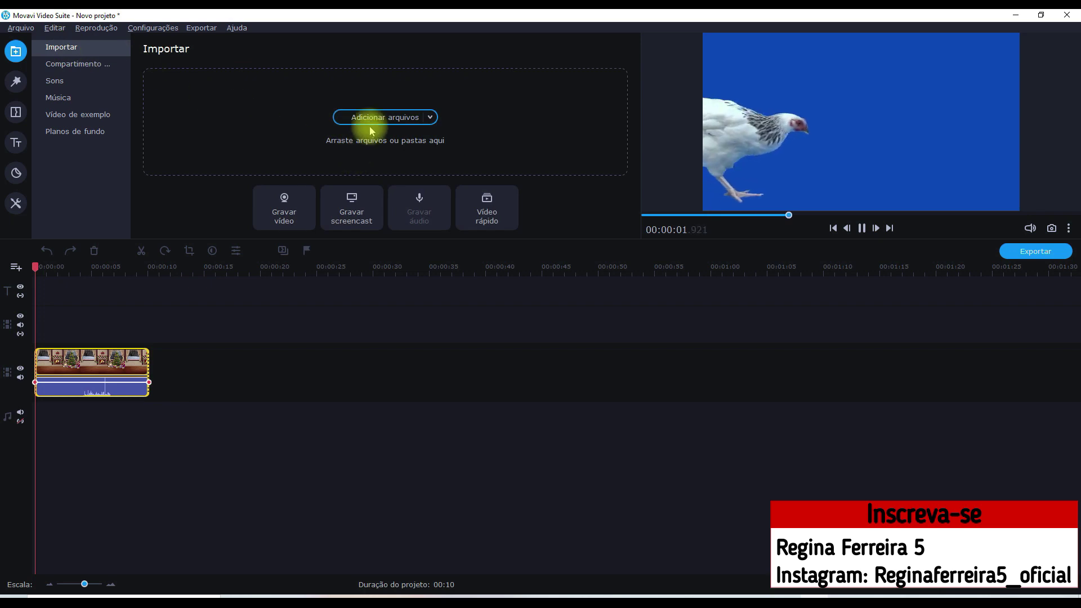
pyautogui.click(362, 158)
pyautogui.click(684, 113)
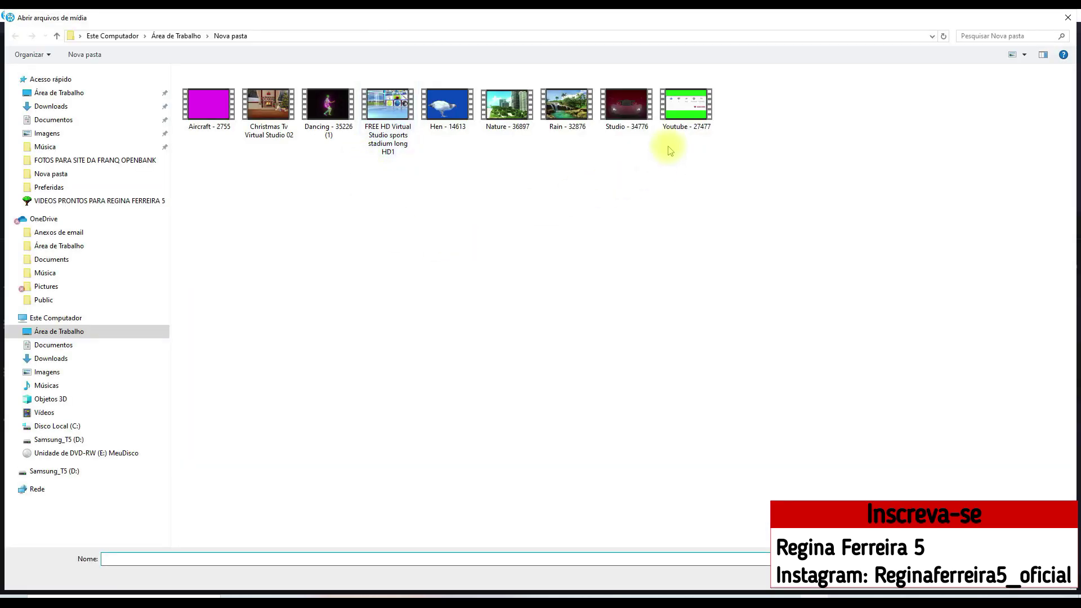
pyautogui.doubleClick(689, 104)
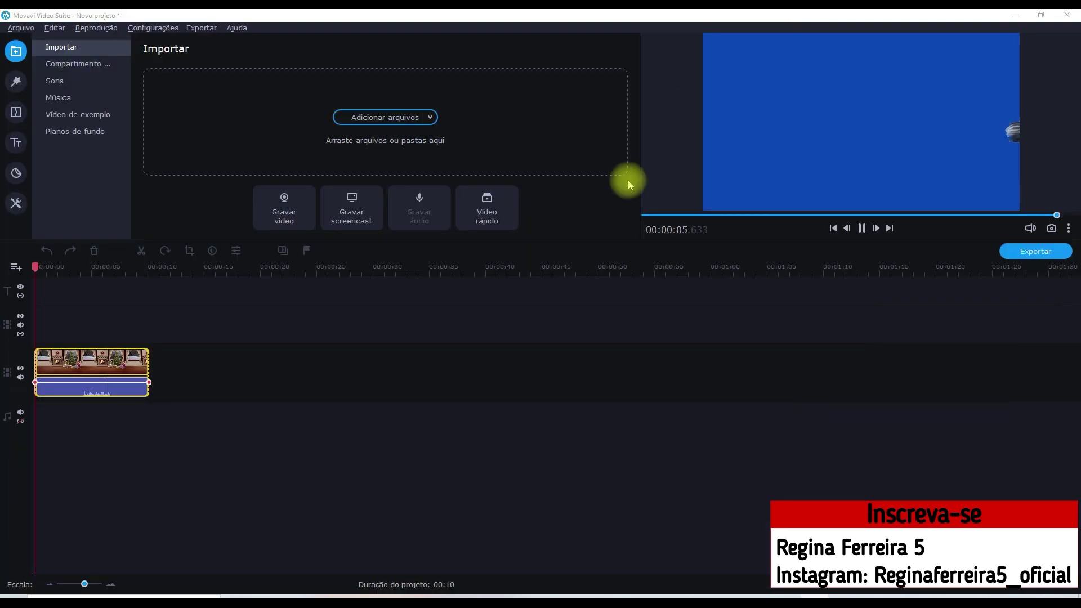
# Place "Youtube - 27477.mp4" at the start of the overlay track and open its clip properties.
pyautogui.moveTo(548, 121); pyautogui.dragTo(79, 329)
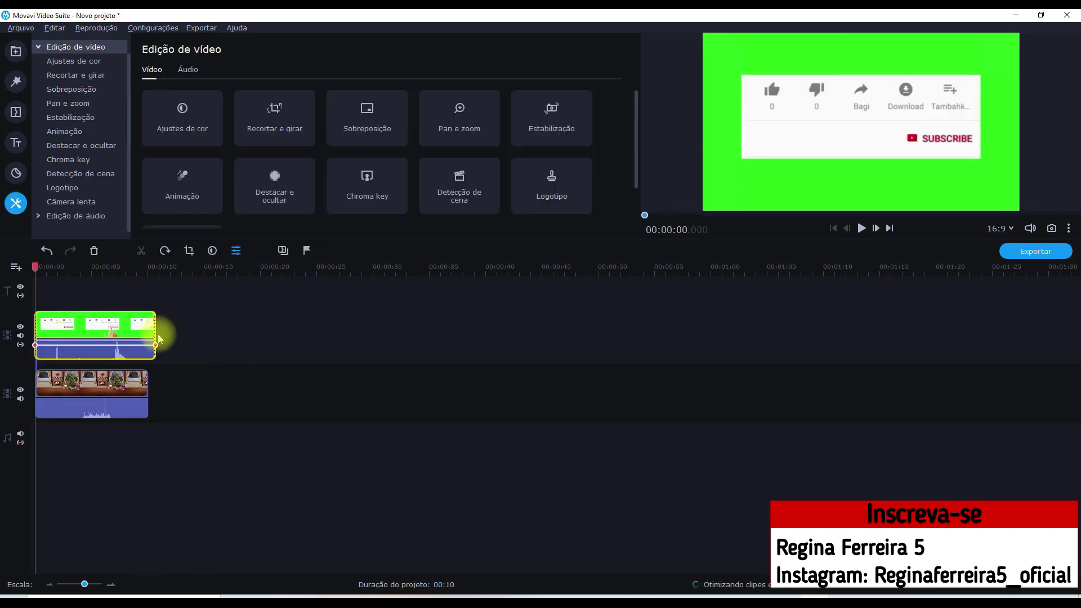
pyautogui.doubleClick(72, 329)
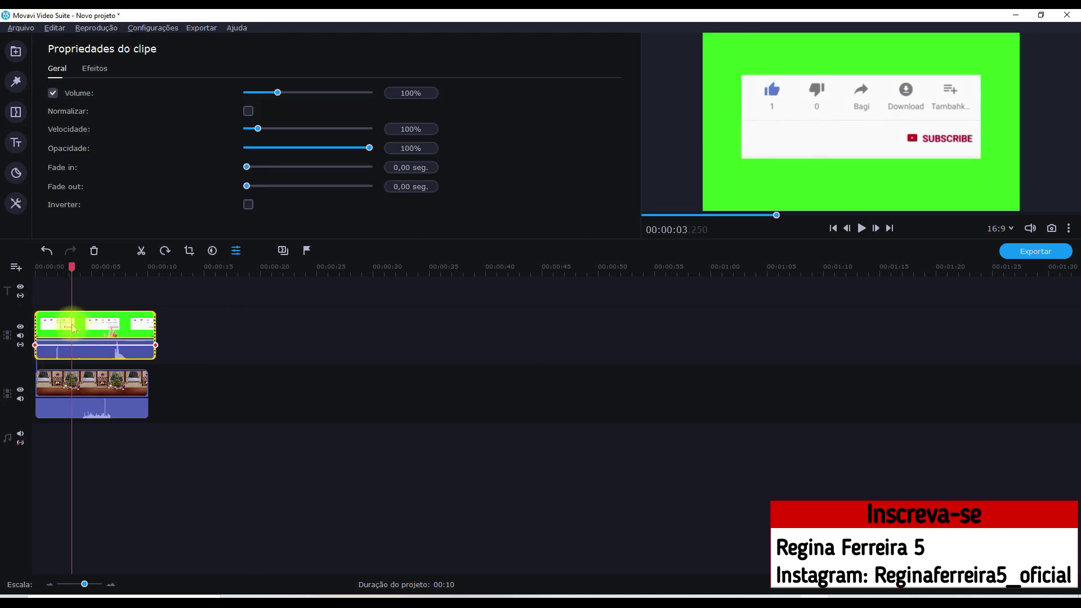
pyautogui.click(70, 325)
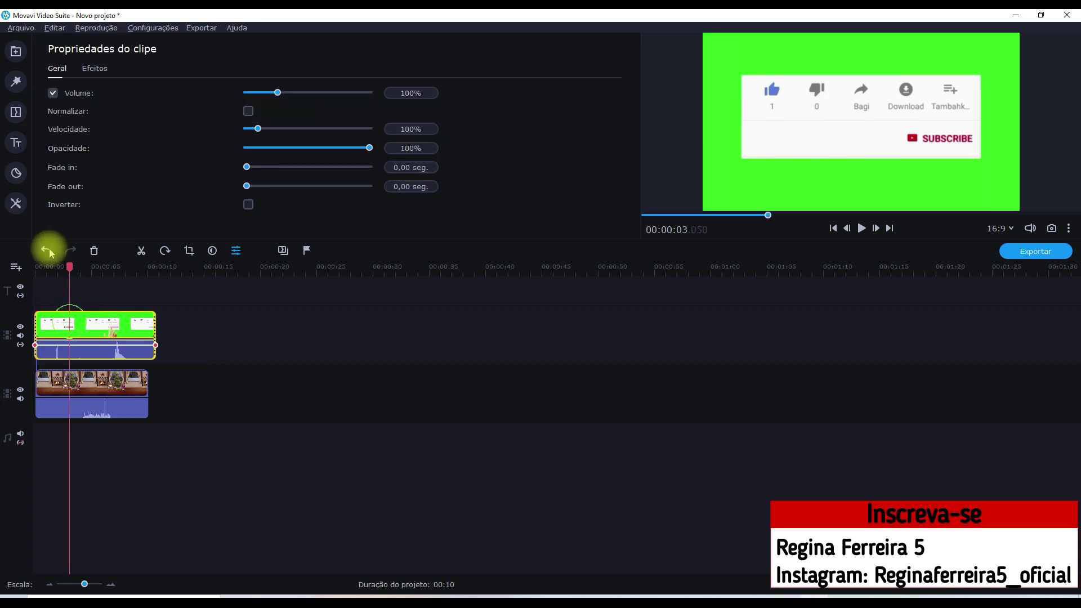
pyautogui.click(93, 68)
pyautogui.click(61, 72)
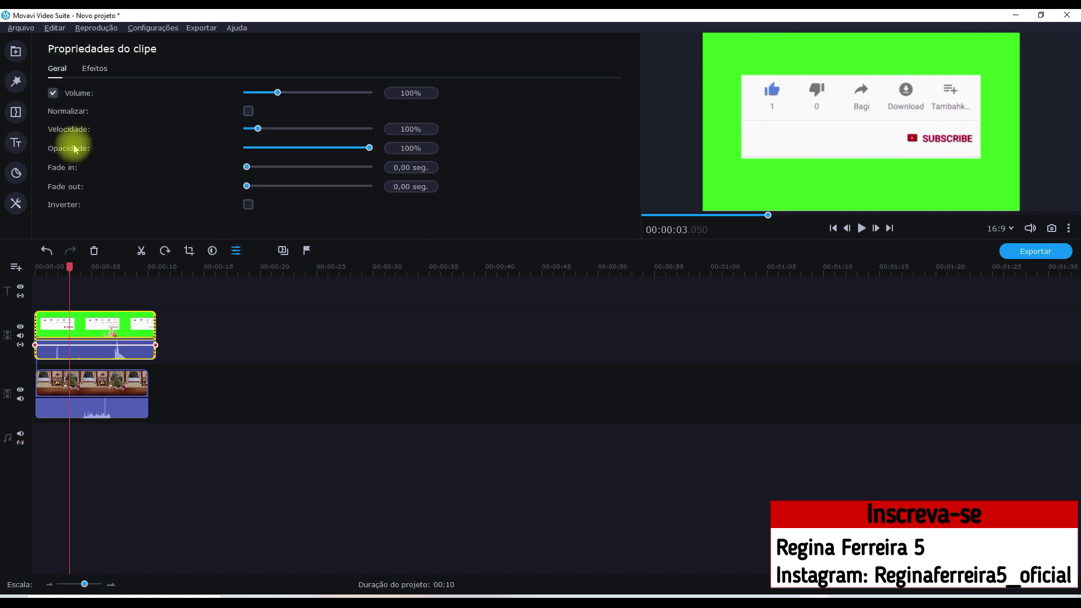
pyautogui.click(106, 328)
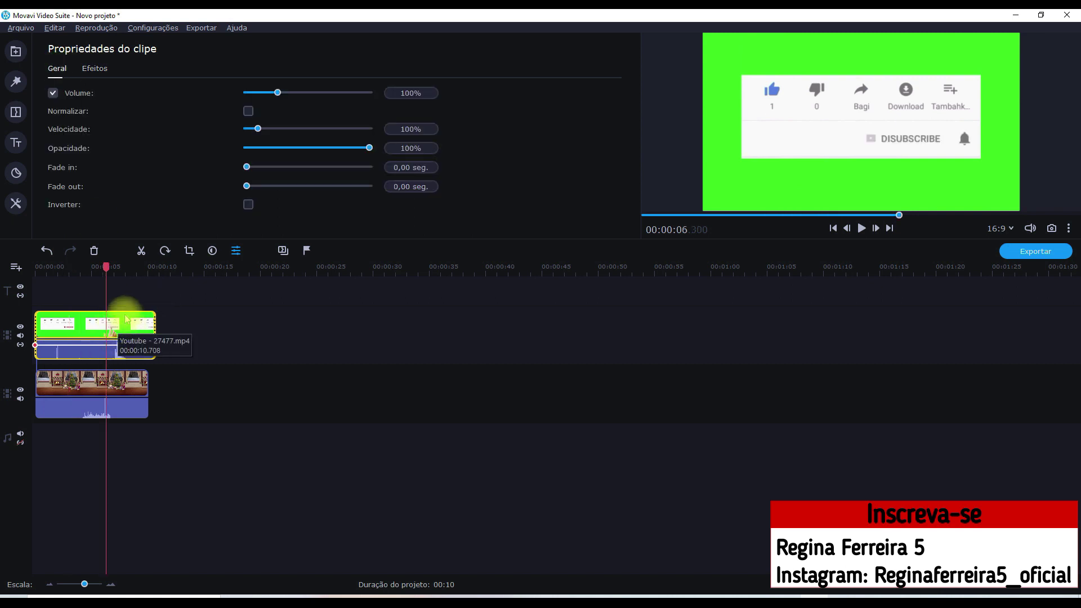
pyautogui.rightClick(119, 321)
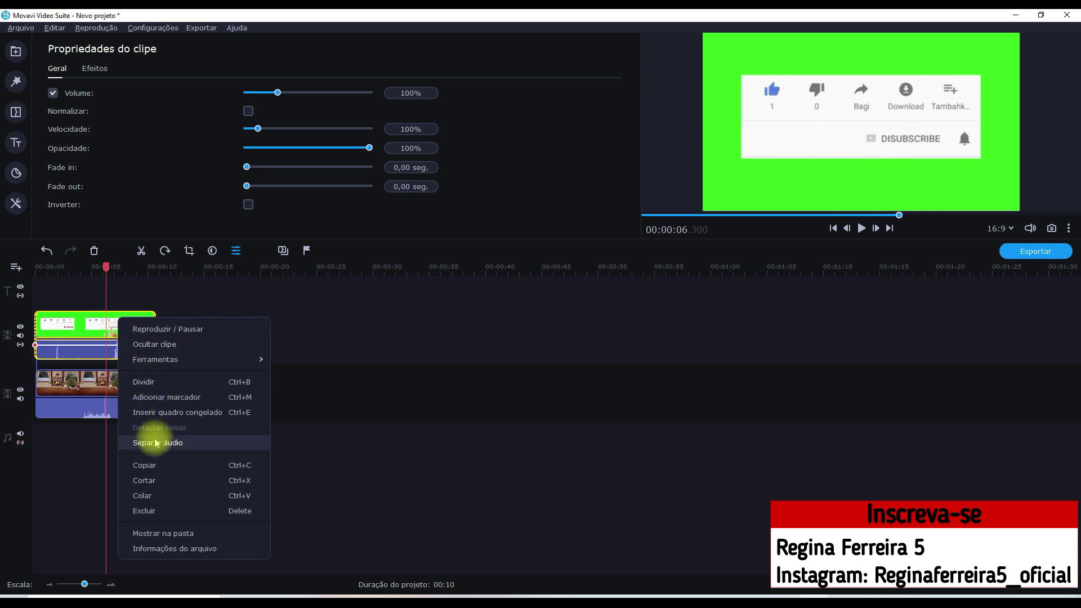
pyautogui.moveTo(168, 358)
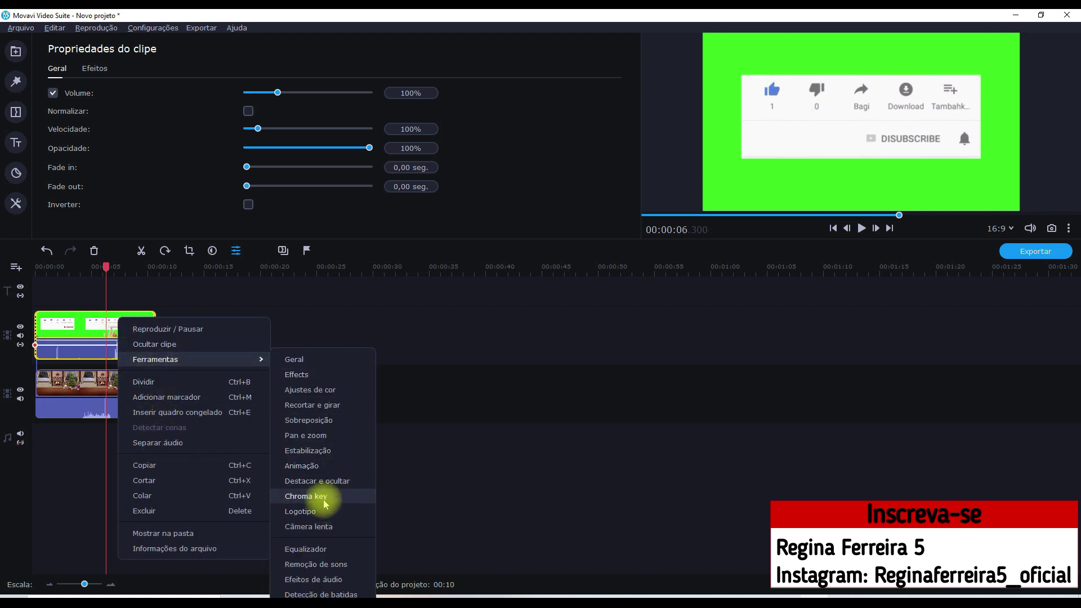
pyautogui.click(328, 326)
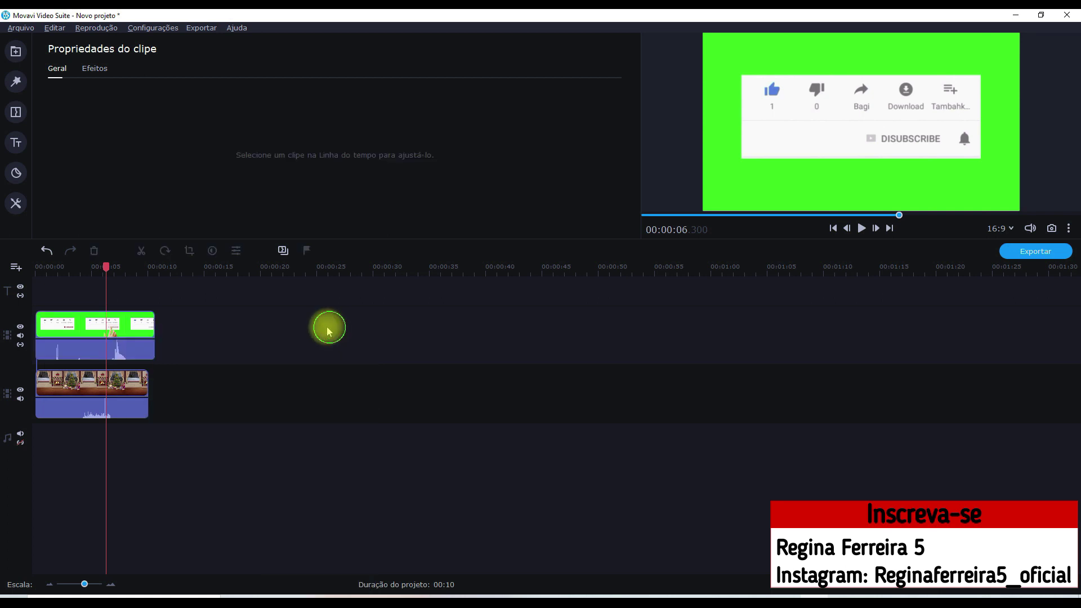
# Key out the green background of "Youtube - 27477.mp4" with Chroma key and trim its end to match the background clip.
pyautogui.click(85, 326)
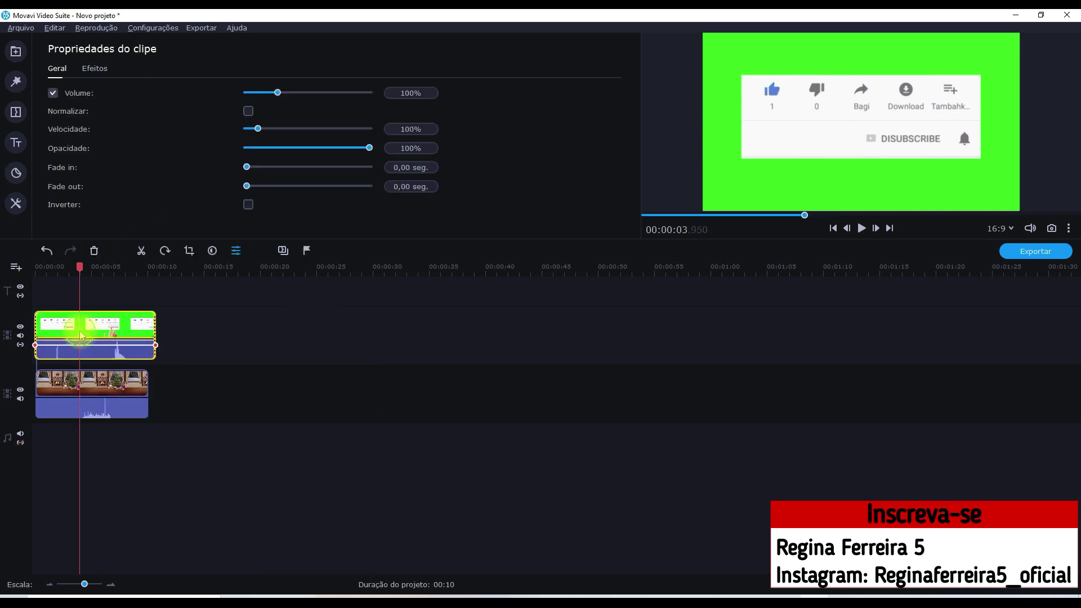
pyautogui.click(15, 204)
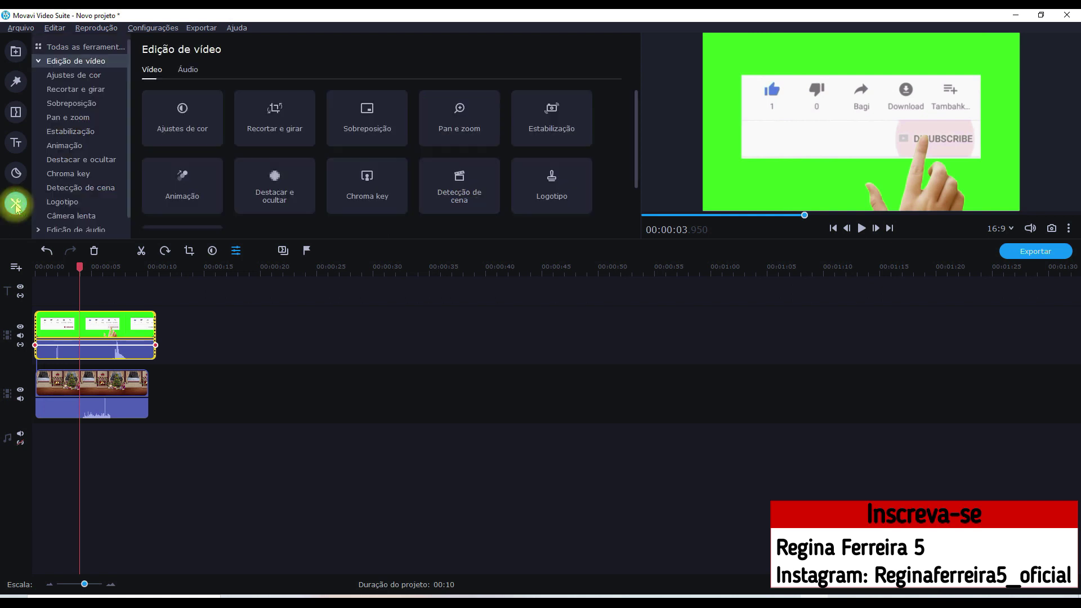
pyautogui.click(77, 178)
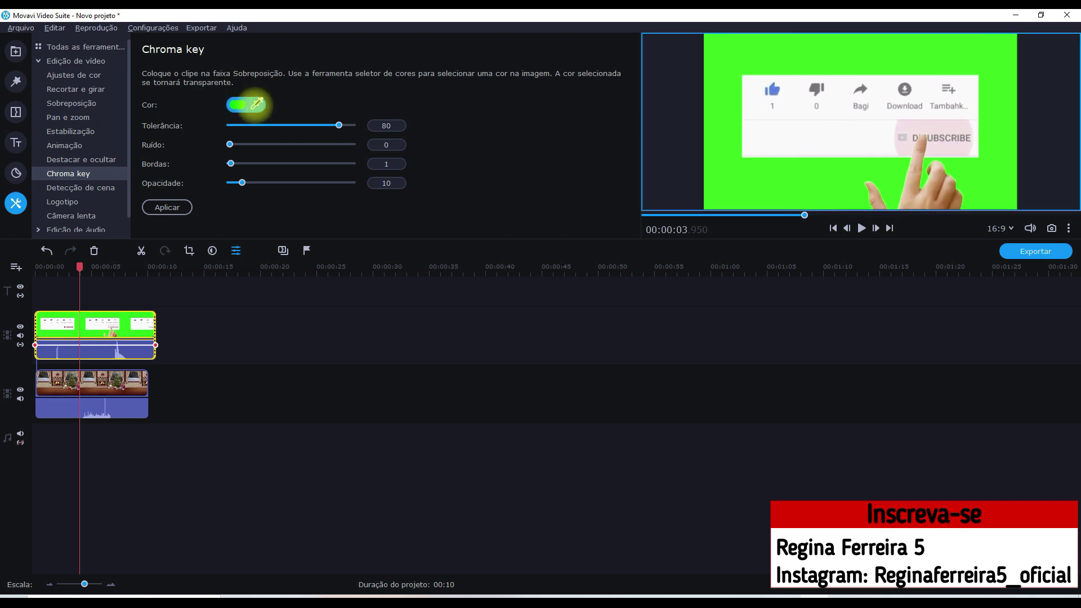
pyautogui.click(256, 106)
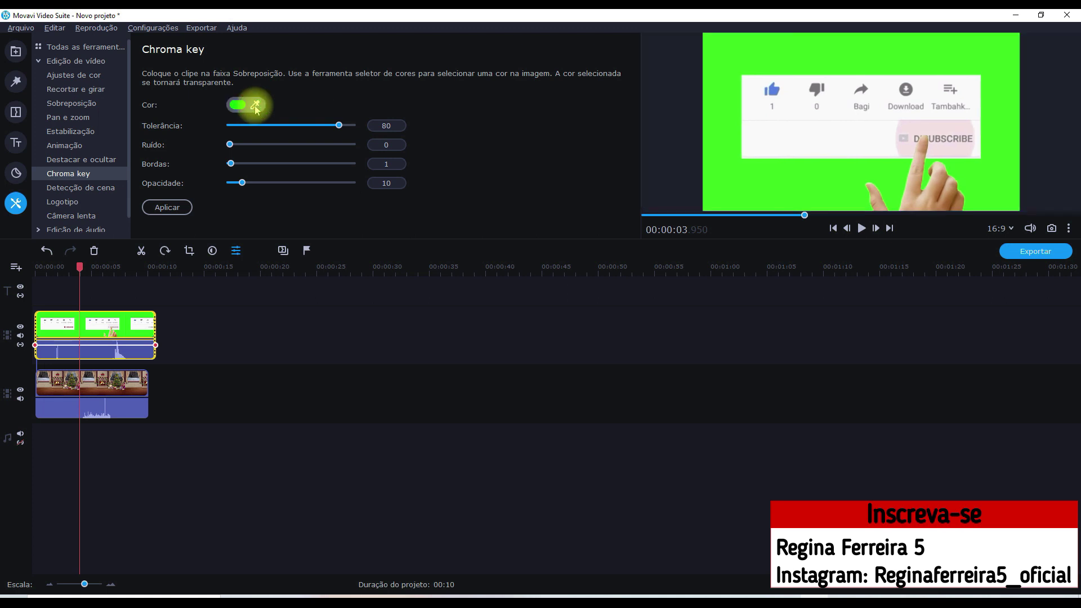
pyautogui.click(256, 104)
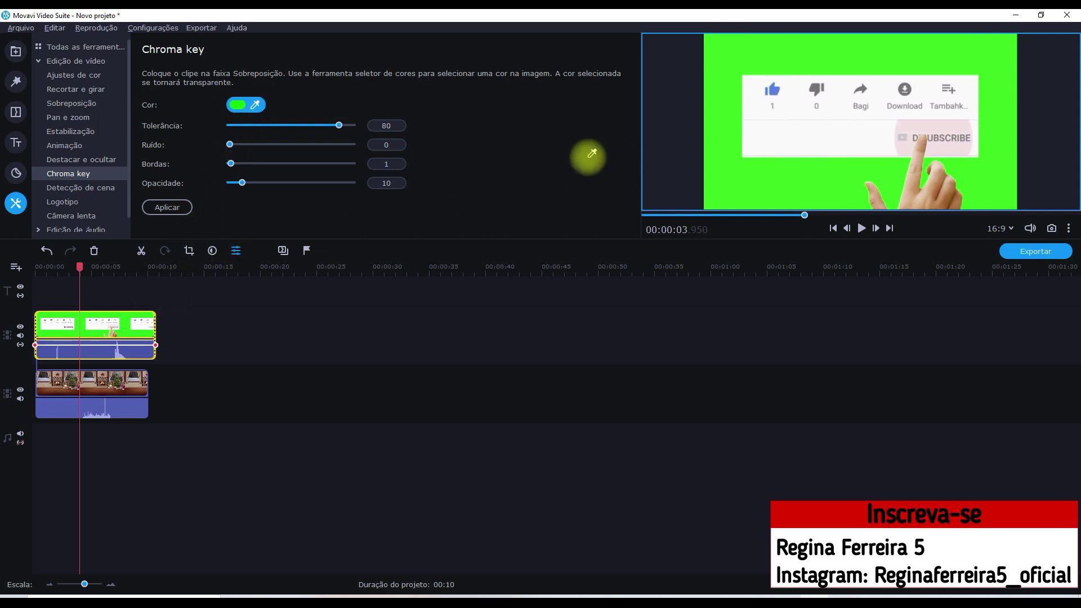
pyautogui.click(717, 116)
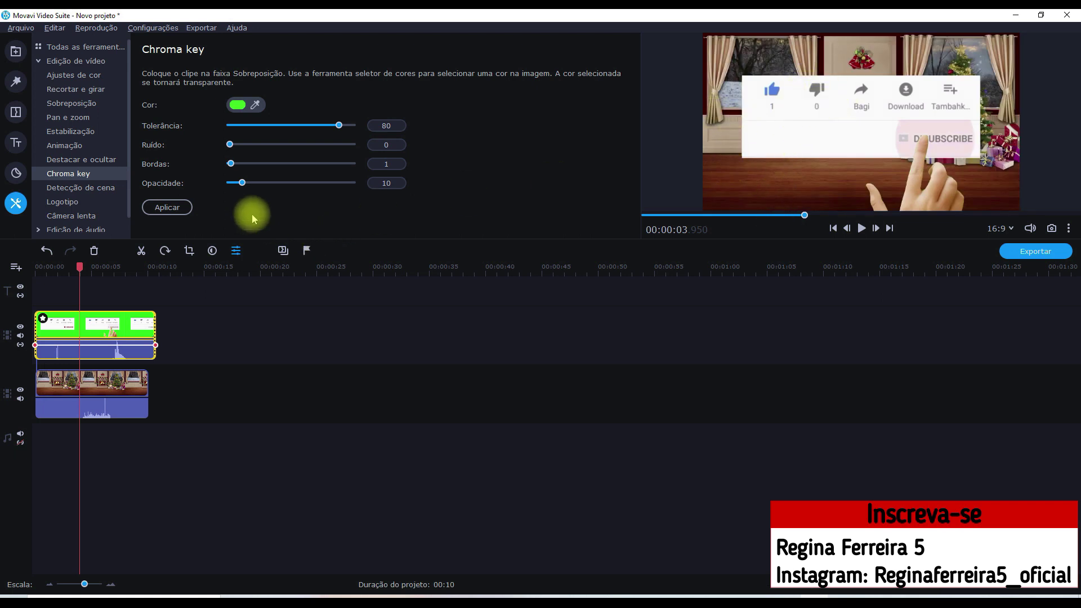
pyautogui.moveTo(153, 334); pyautogui.dragTo(148, 333)
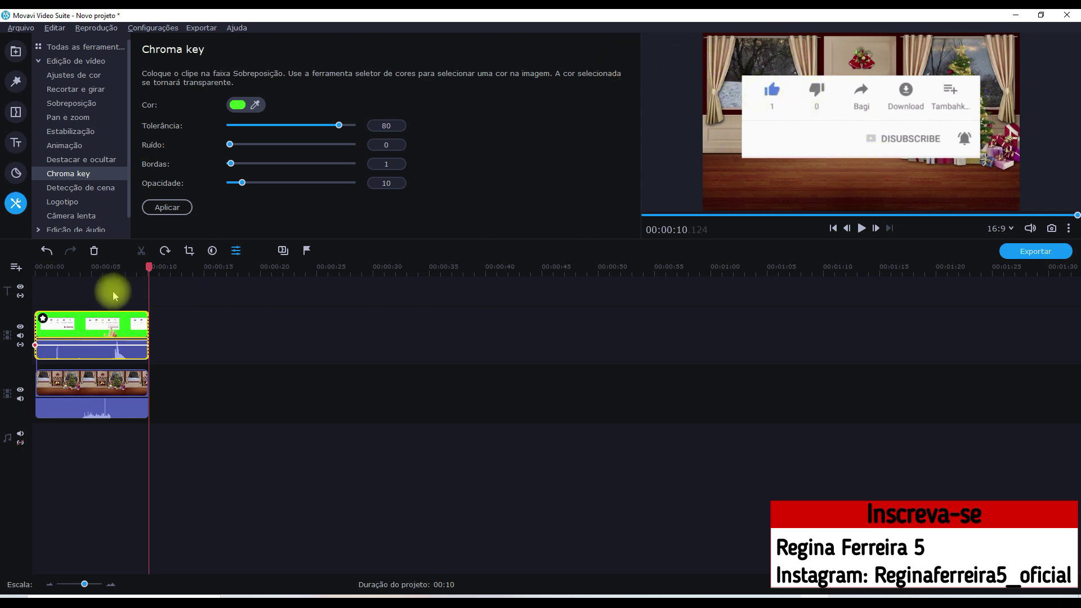
# Apply the Picture-in-picture overlay to the keyed subscribe clip, resizing it to about a third of the frame width below the fireplace.
pyautogui.doubleClick(70, 328)
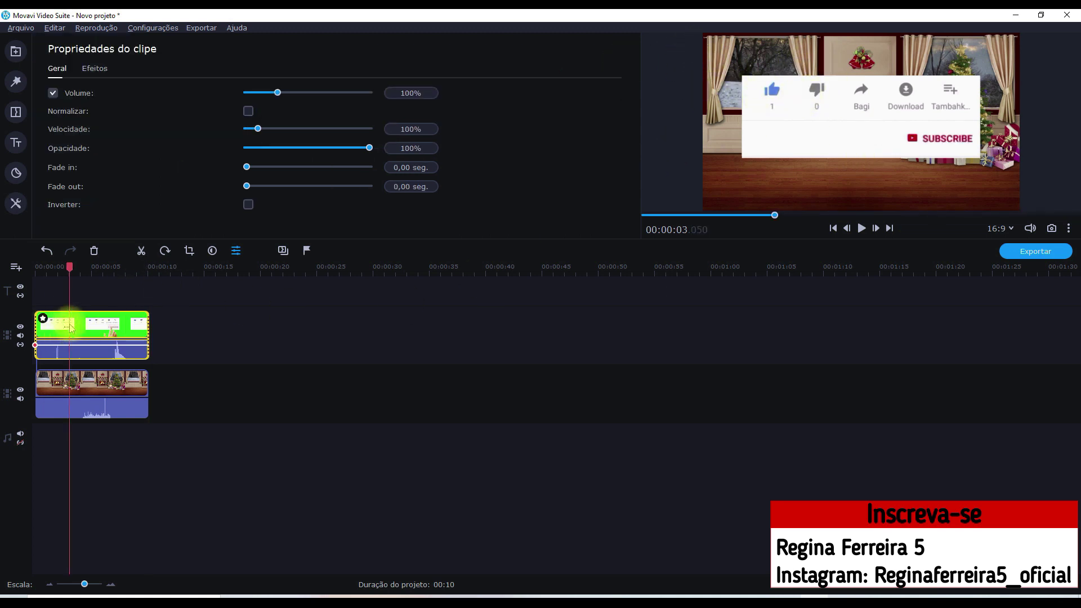
pyautogui.click(16, 204)
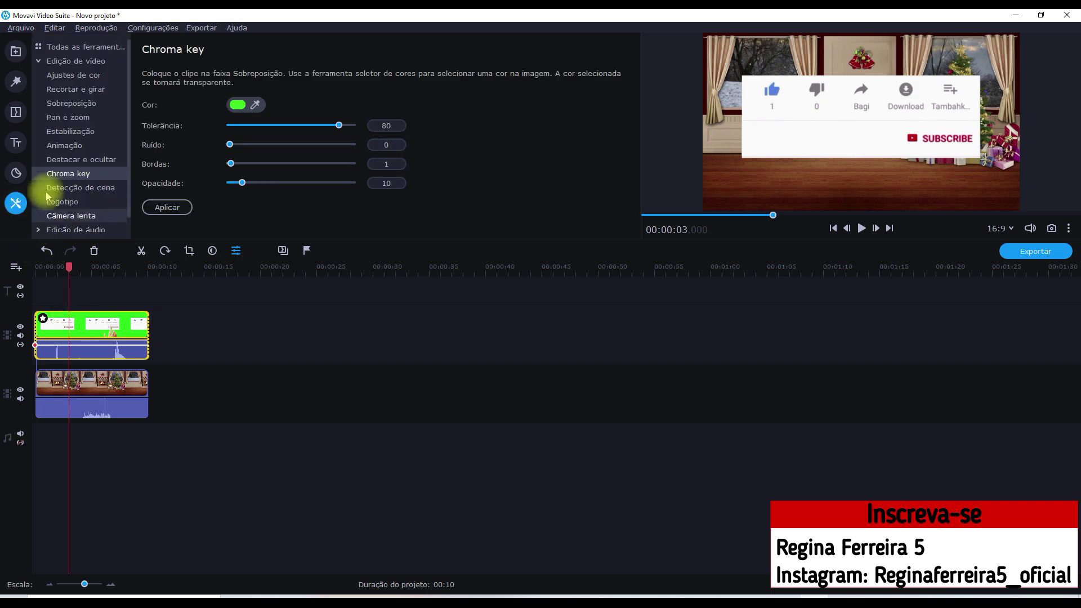
pyautogui.click(79, 103)
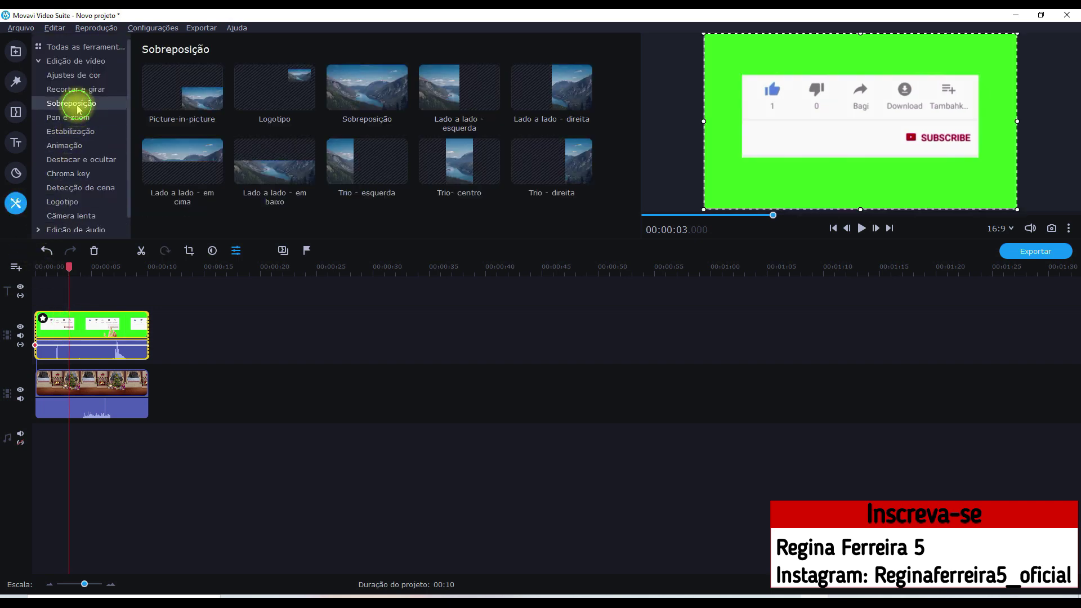
pyautogui.click(197, 95)
pyautogui.moveTo(917, 169); pyautogui.dragTo(864, 128)
pyautogui.moveTo(772, 82); pyautogui.dragTo(819, 107)
pyautogui.moveTo(882, 127); pyautogui.dragTo(863, 141)
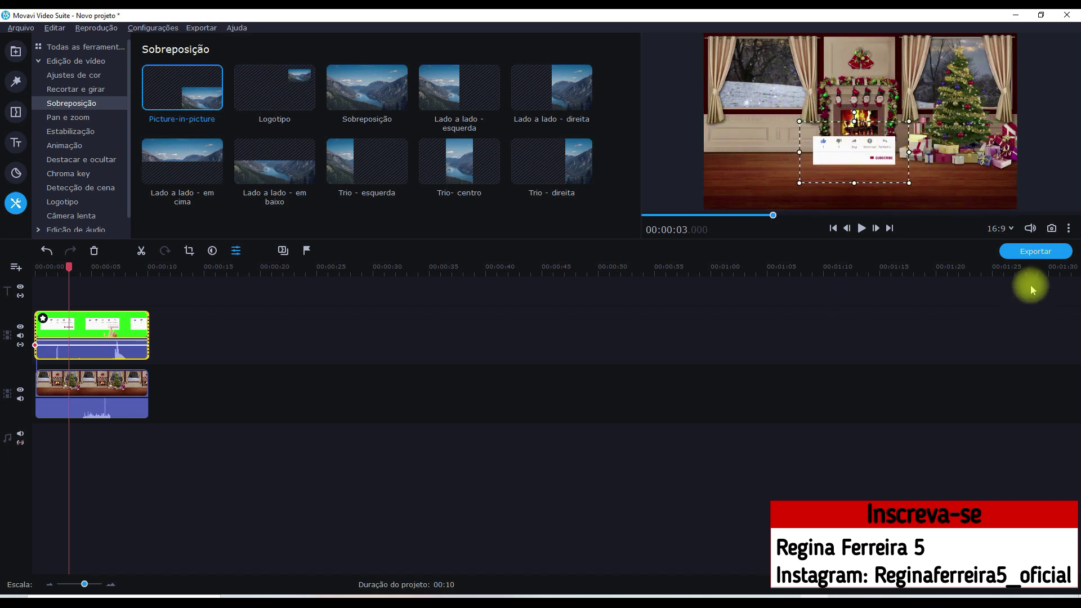
pyautogui.click(345, 362)
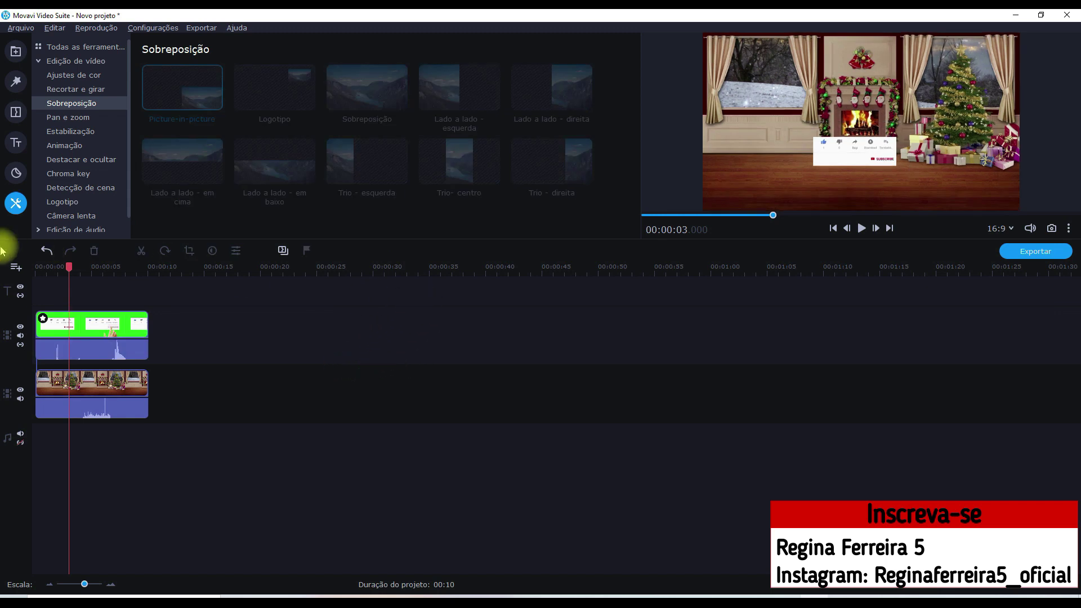
# Replace the subscribe clip on the overlay track with "Hen - 14613.mp4" from the media bin.
pyautogui.click(87, 324)
pyautogui.press('Delete')
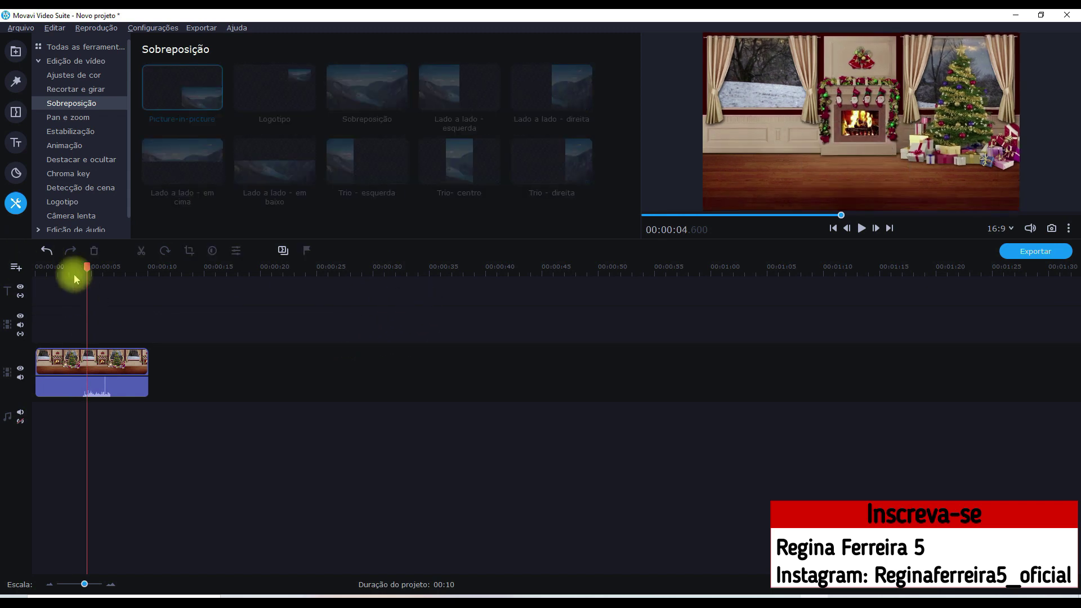
pyautogui.click(15, 51)
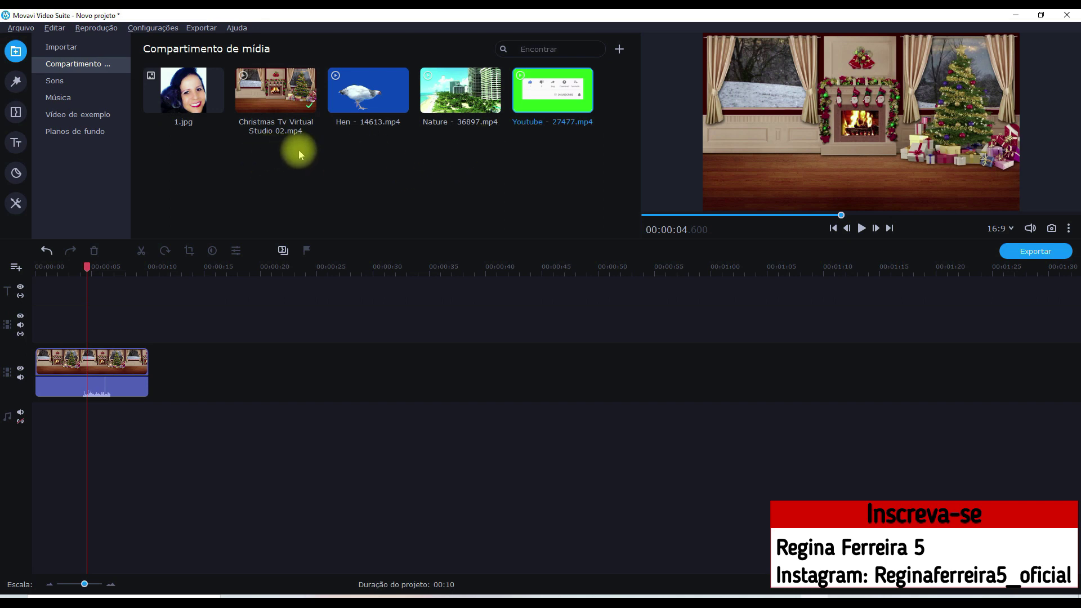
pyautogui.moveTo(366, 92); pyautogui.dragTo(42, 309)
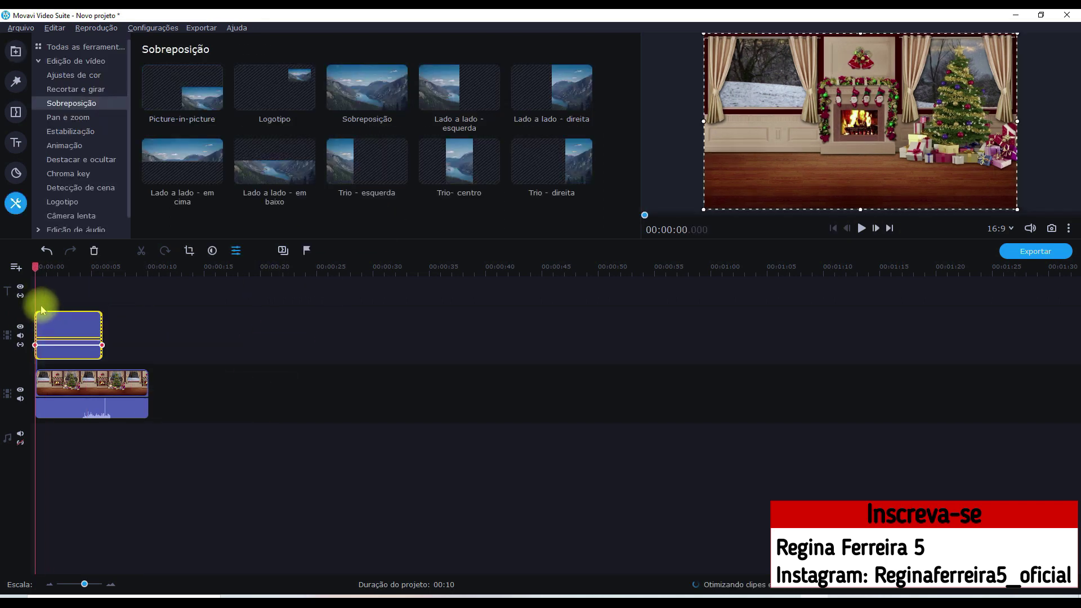
# Trim the empty blue opening off the hen clip so that it starts with the hen entering the frame.
pyautogui.click(61, 331)
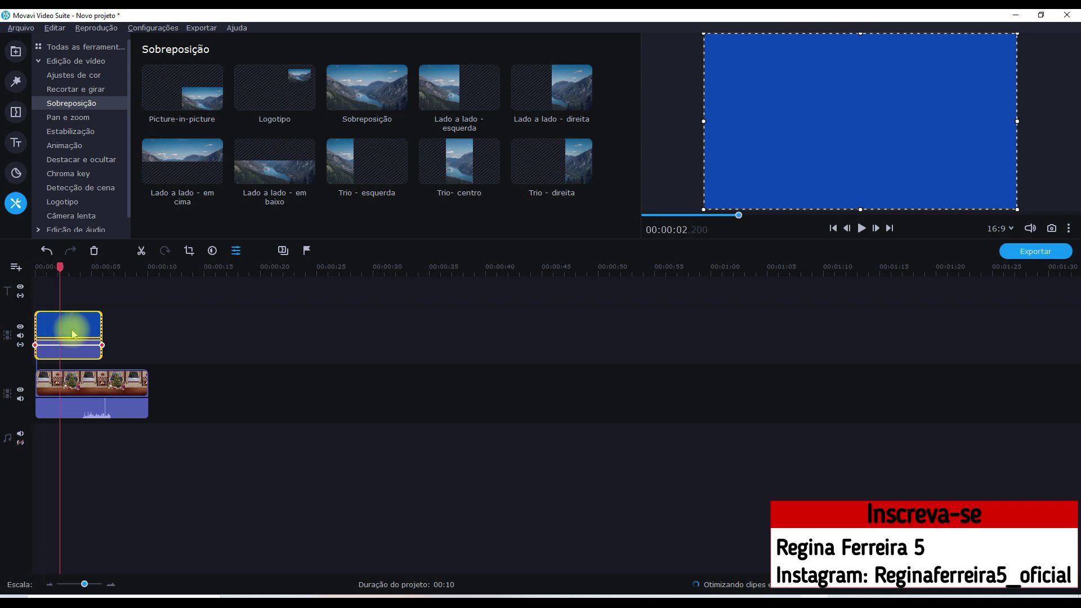
pyautogui.click(42, 332)
pyautogui.moveTo(38, 328); pyautogui.dragTo(57, 329)
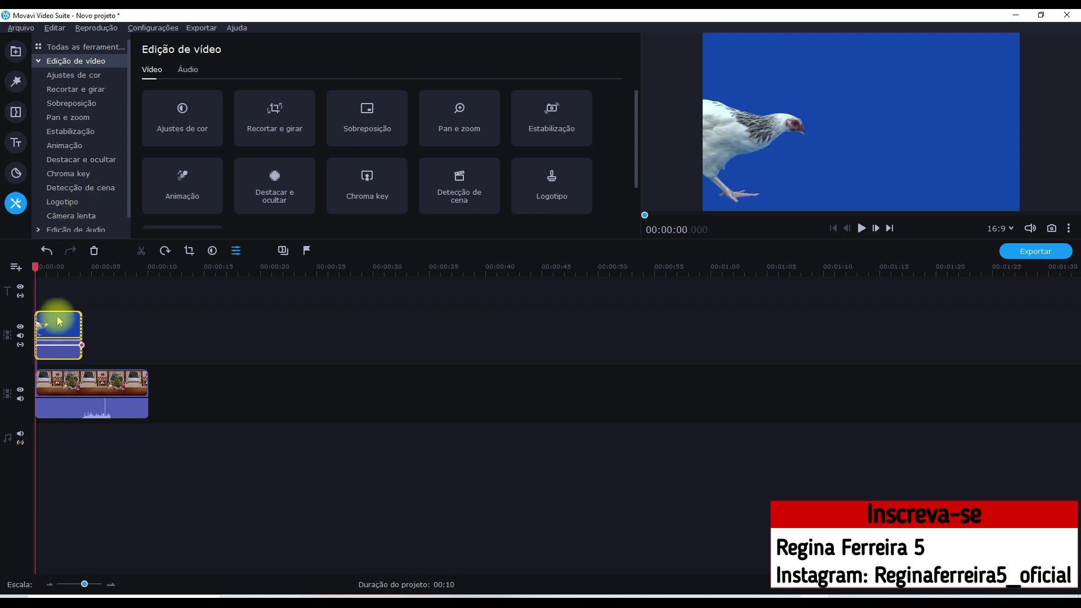
# Key out the blue background of the hen clip with Chroma key.
pyautogui.click(57, 279)
pyautogui.click(68, 174)
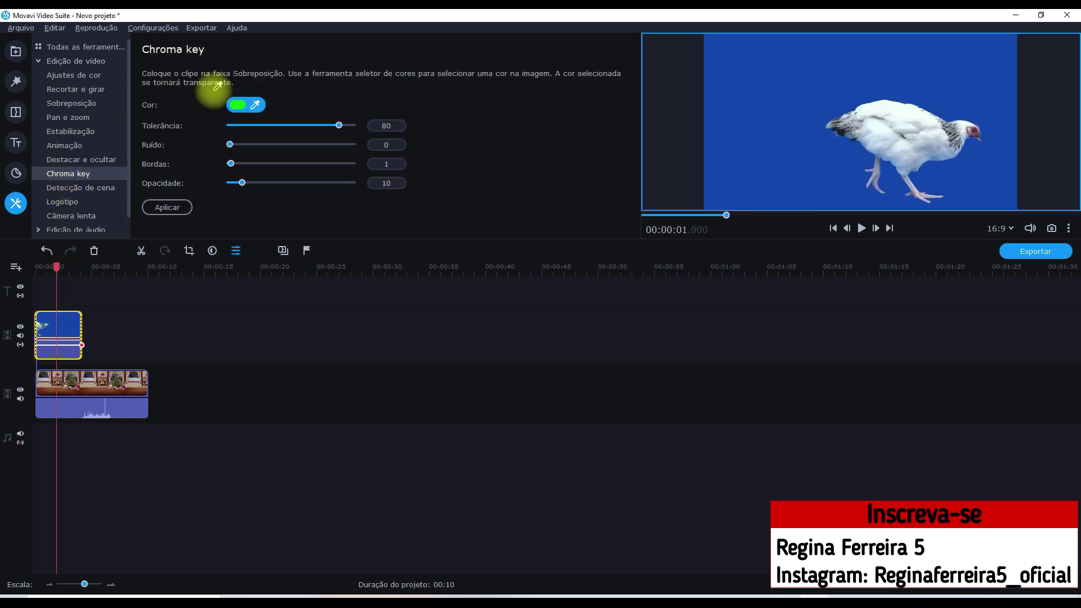
pyautogui.click(254, 104)
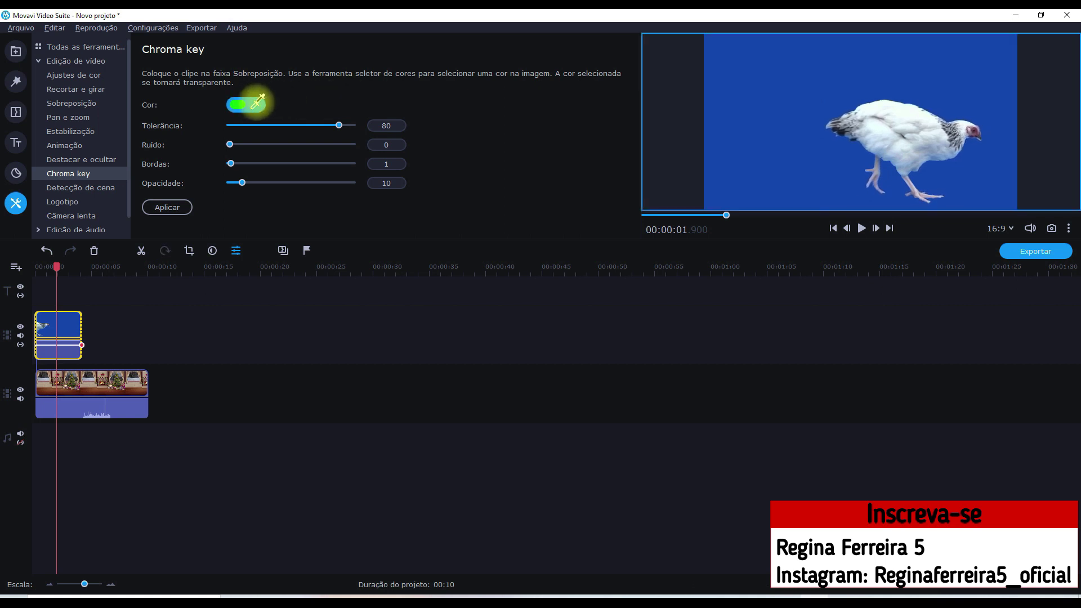
pyautogui.click(769, 111)
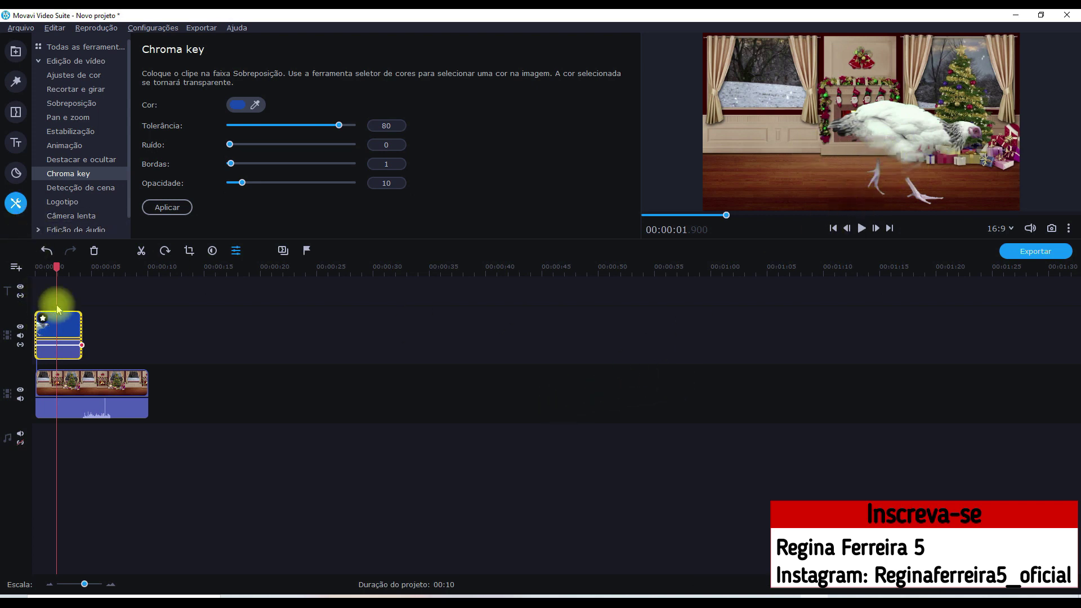
# Set the hen clip's gamma to 1.32 in the advanced color adjustments.
pyautogui.click(75, 77)
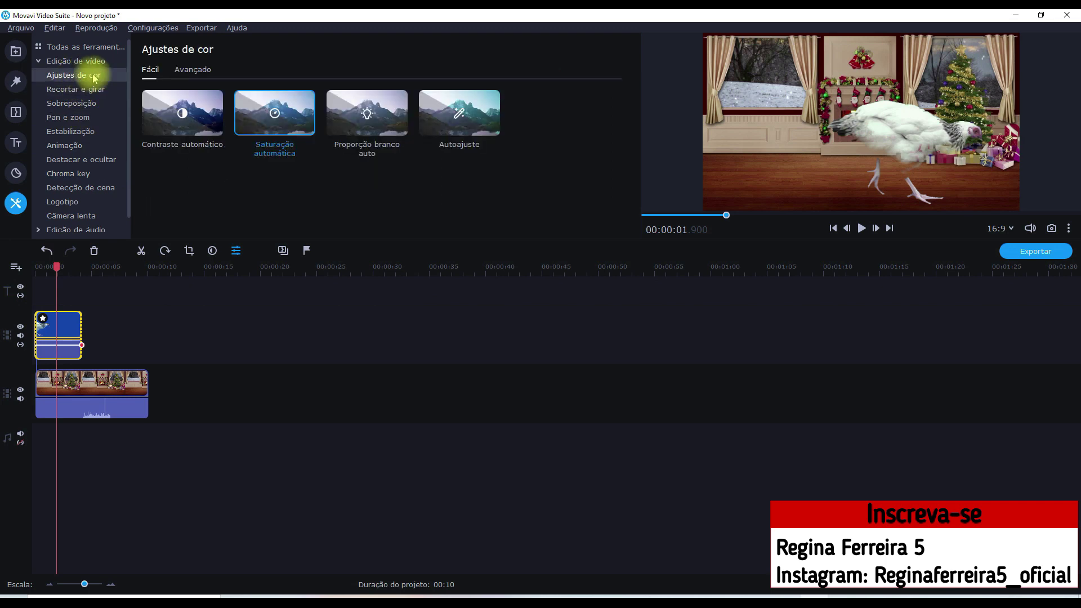
pyautogui.click(190, 71)
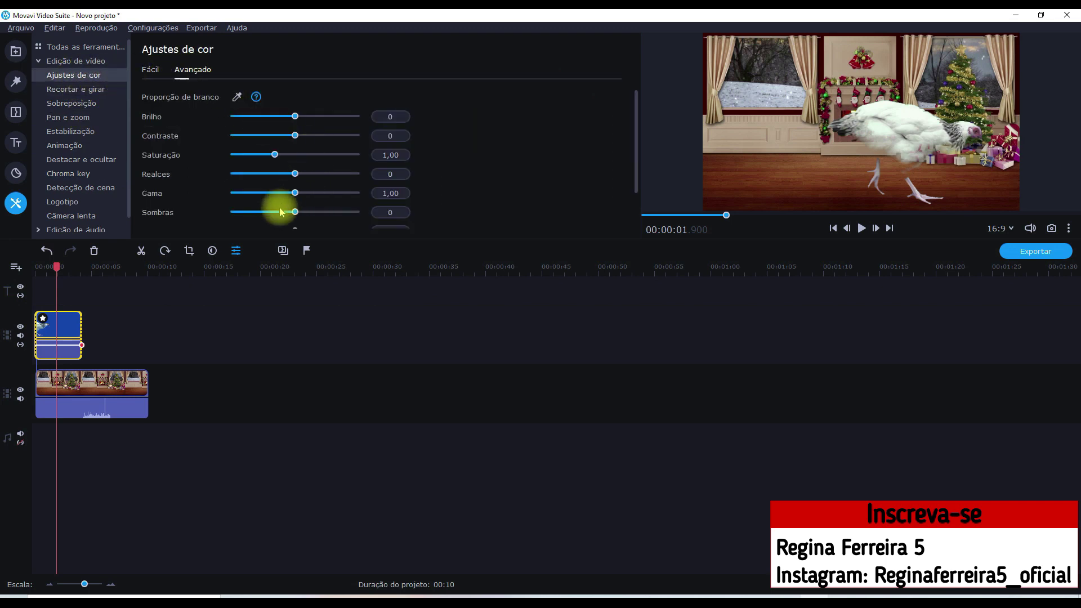
pyautogui.moveTo(322, 196); pyautogui.dragTo(324, 195)
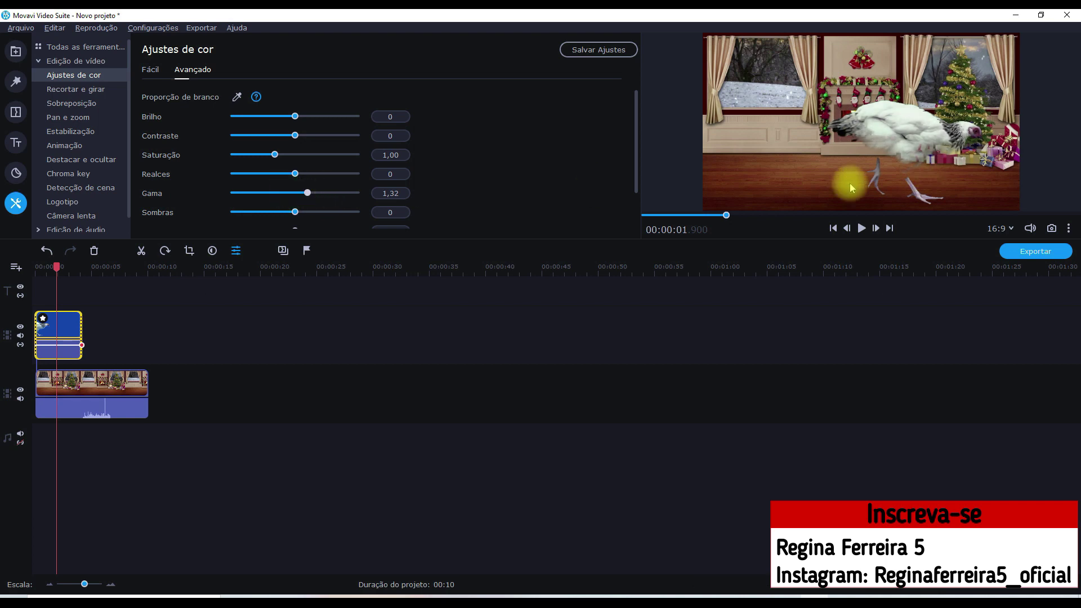
# Replace the hen clip on the overlay track with the "Aircraft - 2755" video imported from the Nova pasta folder.
pyautogui.click(64, 328)
pyautogui.press('Delete')
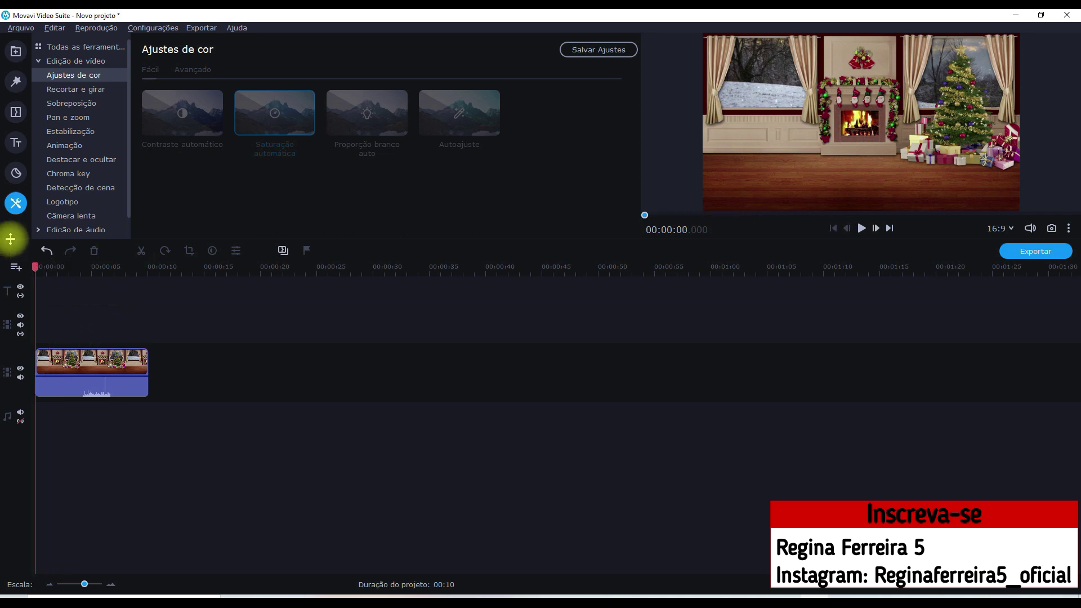
pyautogui.click(15, 52)
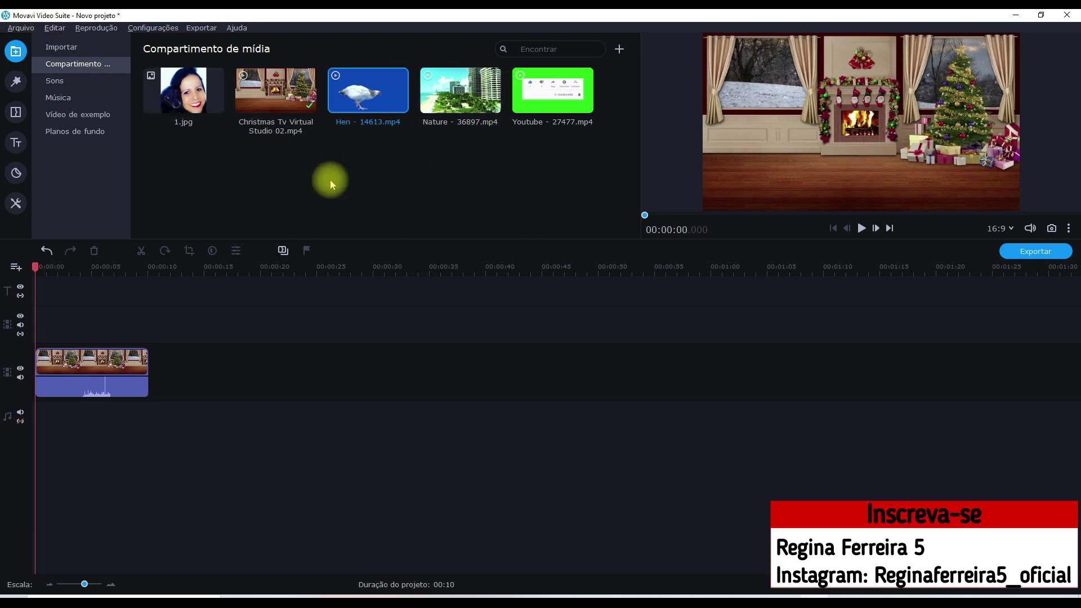
pyautogui.click(61, 47)
pyautogui.click(394, 120)
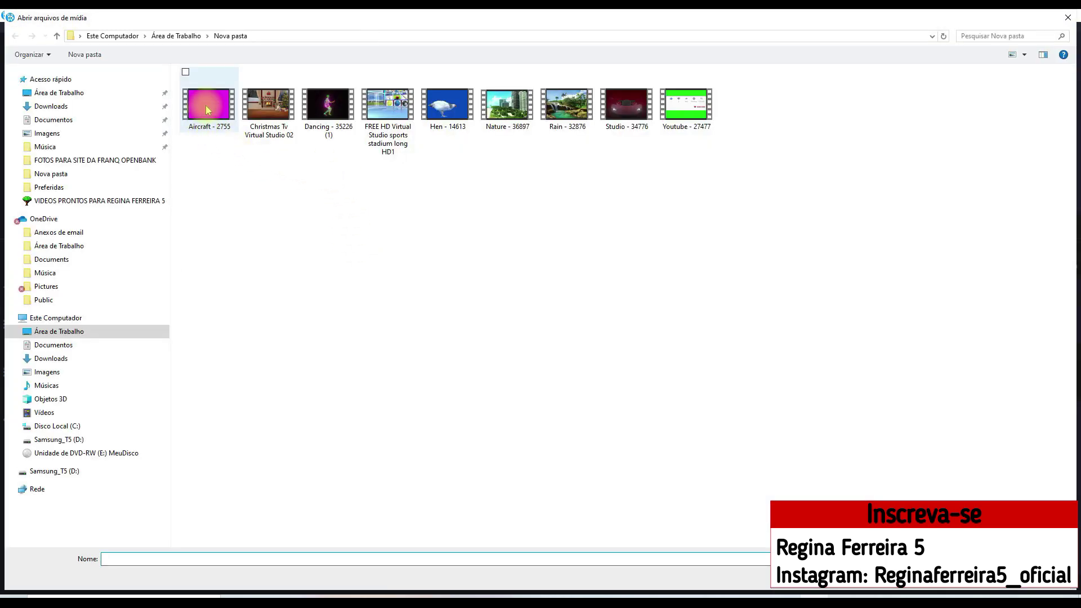
pyautogui.click(207, 110)
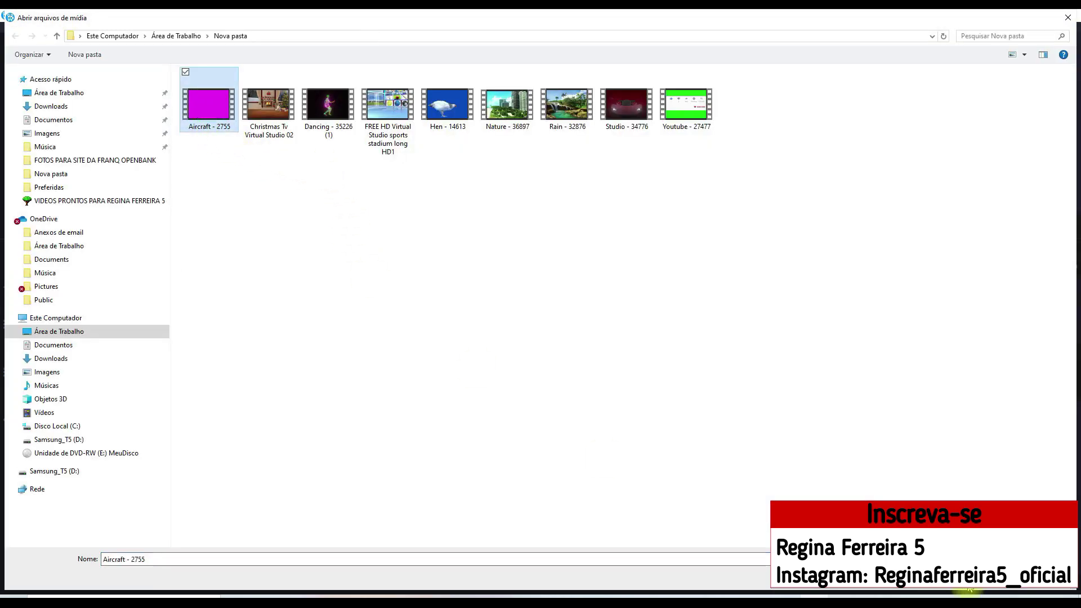
pyautogui.doubleClick(207, 104)
pyautogui.moveTo(276, 99); pyautogui.dragTo(77, 321)
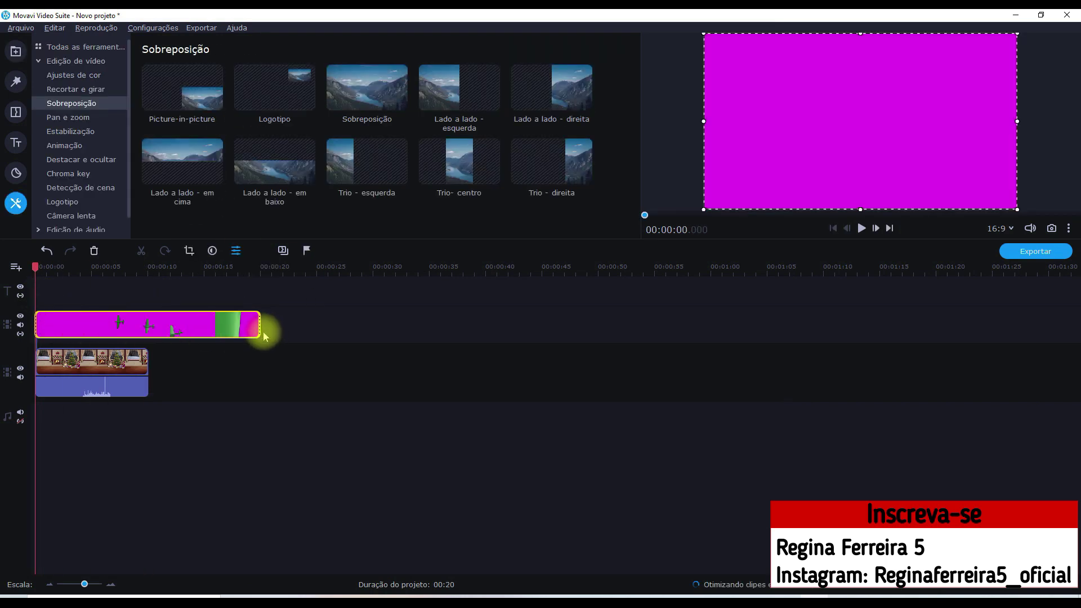
# Trim both ends of the aircraft clip so that it is shorter than the Christmas background and starts with the plane in flight.
pyautogui.moveTo(259, 326); pyautogui.dragTo(178, 327)
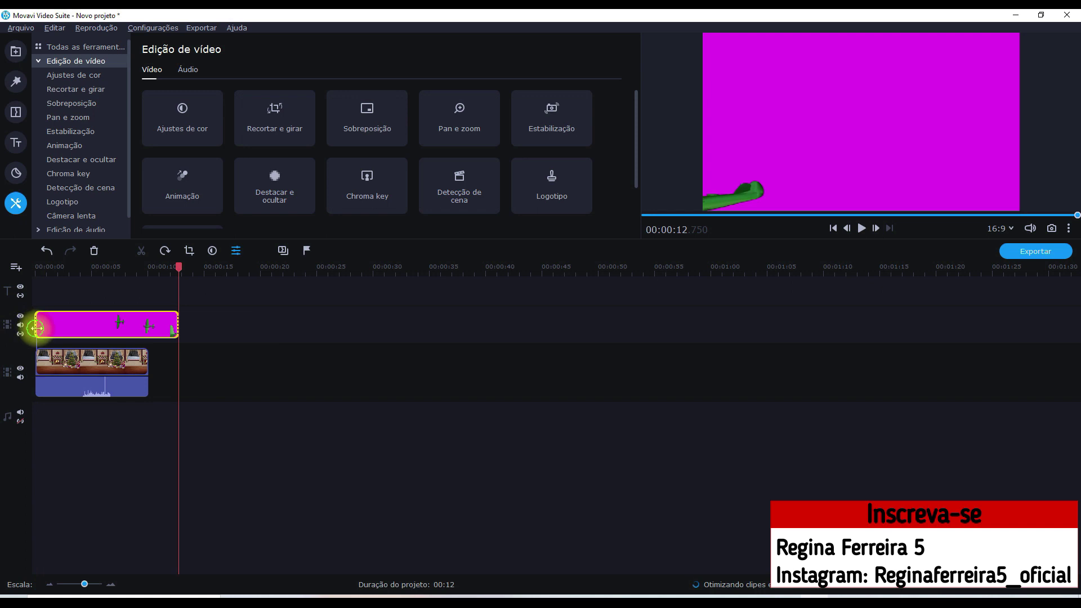
pyautogui.moveTo(37, 328); pyautogui.dragTo(117, 328)
pyautogui.click(59, 327)
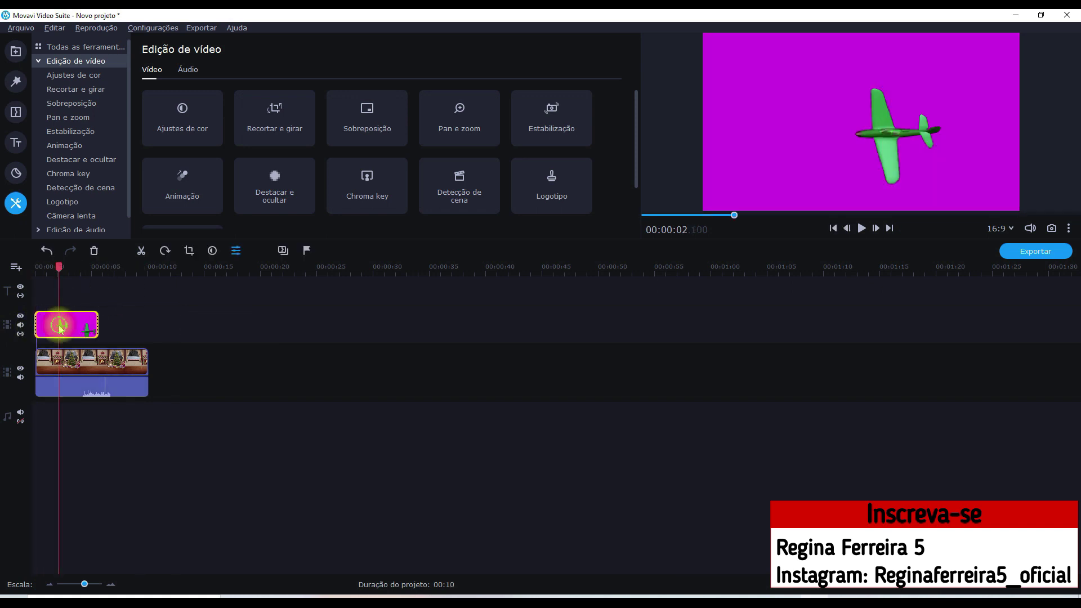
# Key out the magenta background of the aircraft clip with Chroma key and play back the composite.
pyautogui.doubleClick(60, 327)
pyautogui.click(18, 205)
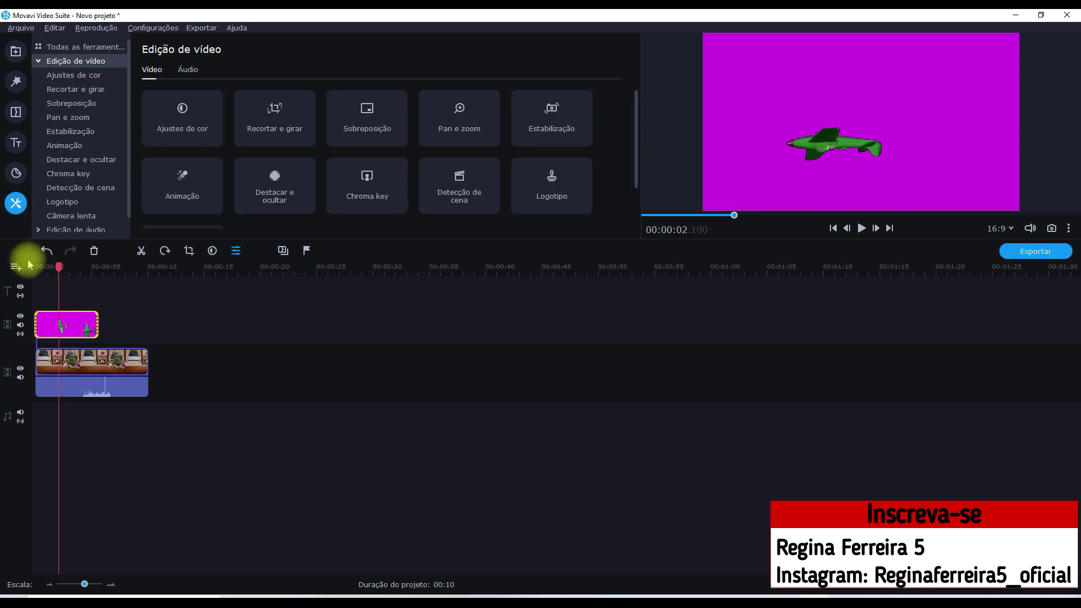
pyautogui.click(69, 173)
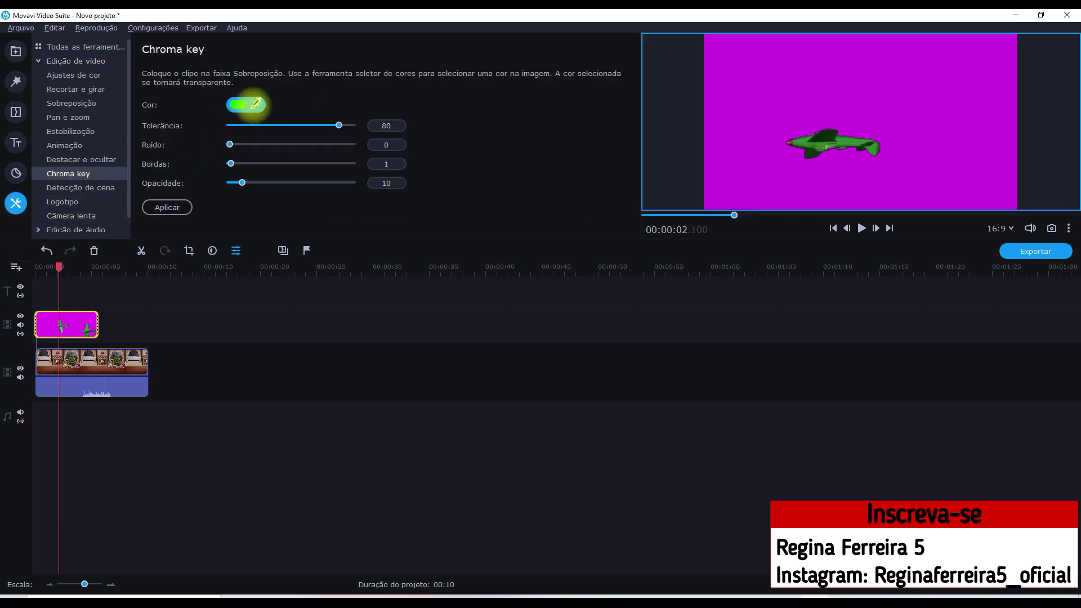
pyautogui.click(251, 104)
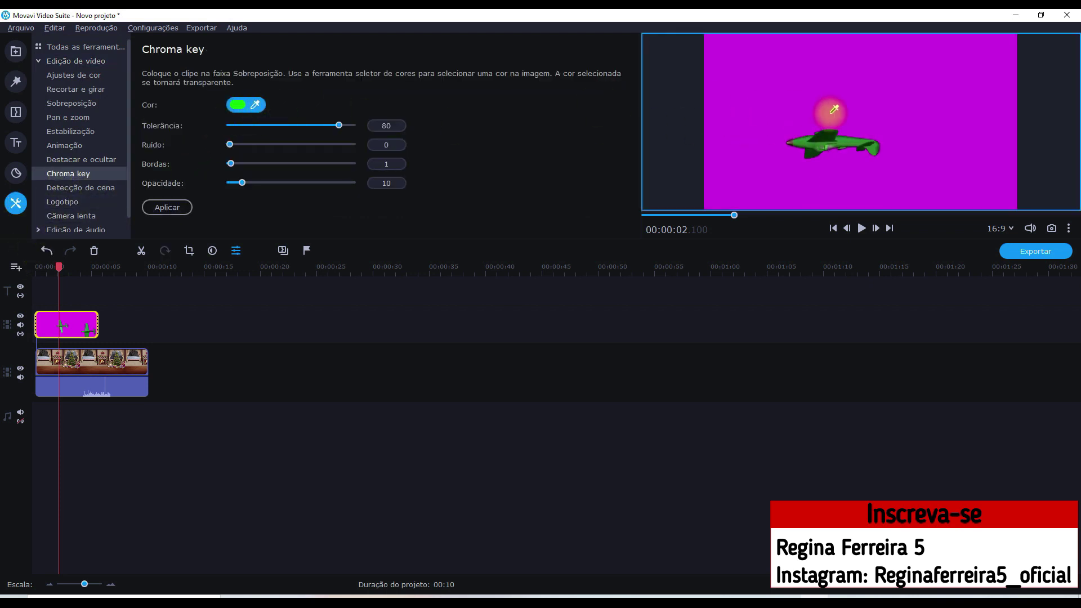
pyautogui.click(765, 109)
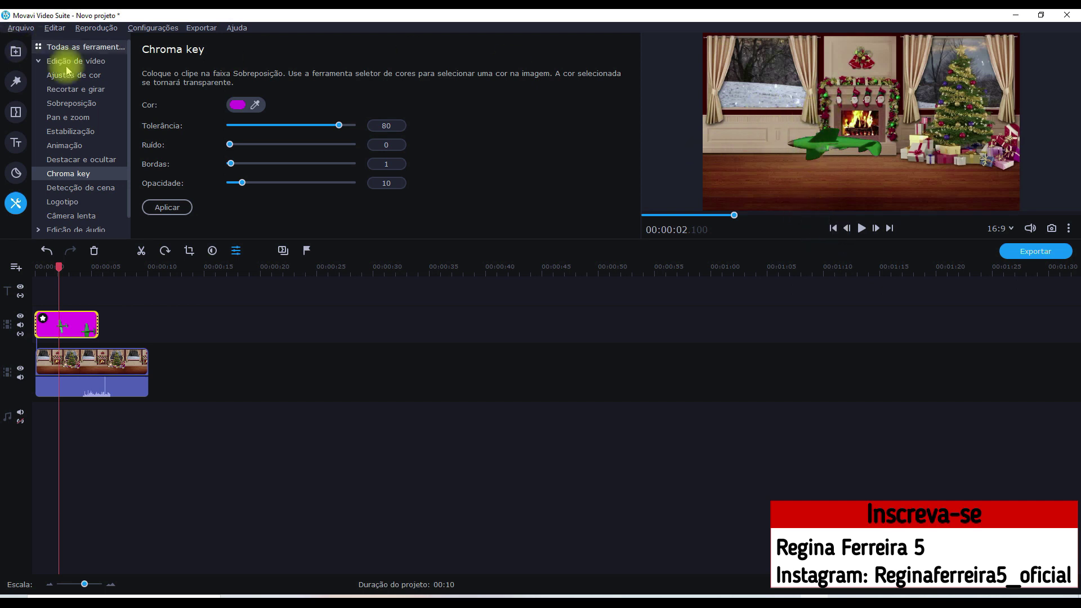
pyautogui.click(48, 267)
pyautogui.click(860, 228)
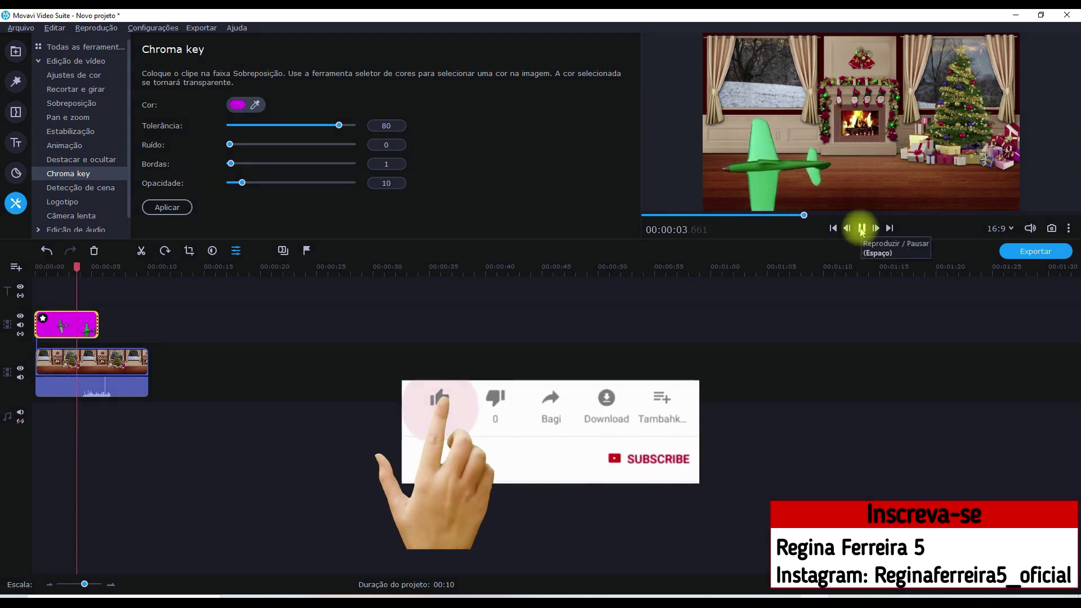
pyautogui.click(861, 228)
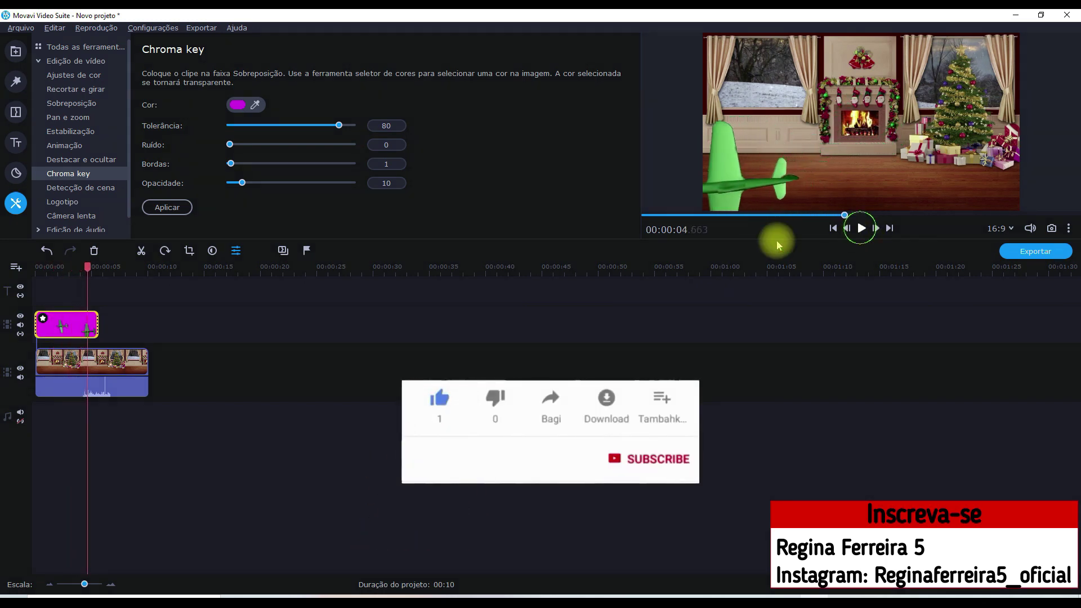
# Delete the aircraft clip from the overlay track.
pyautogui.click(70, 331)
pyautogui.press('Delete')
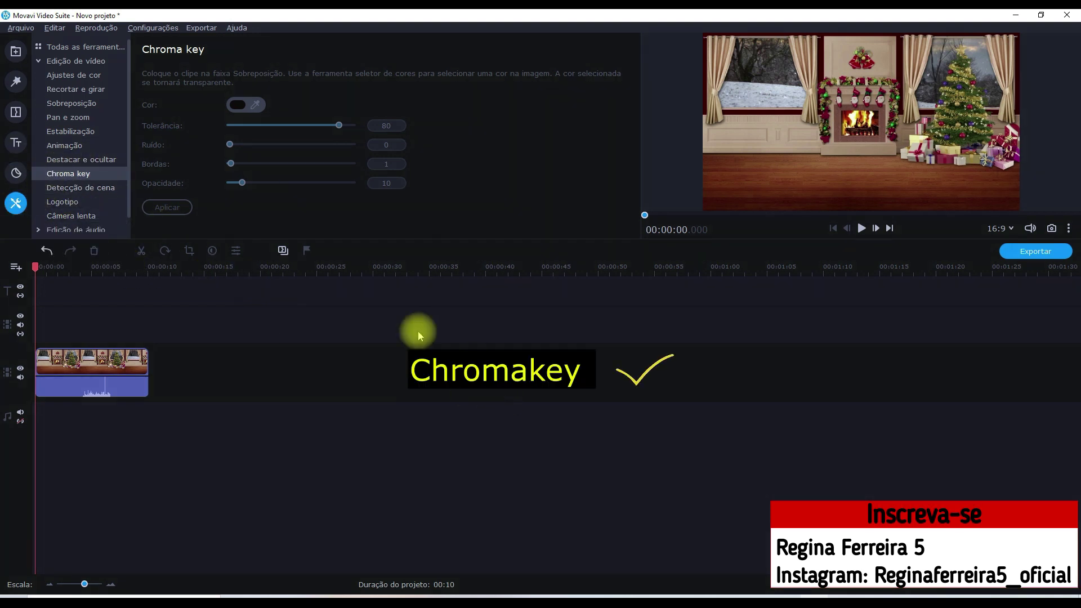
pyautogui.scroll(-1, 107, 192)
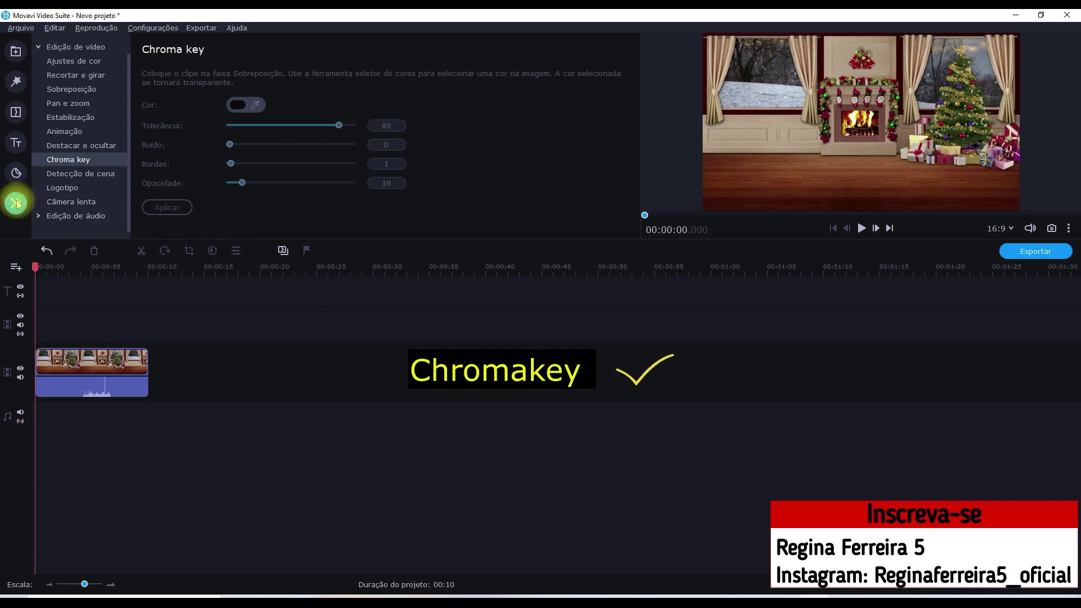
pyautogui.click(14, 50)
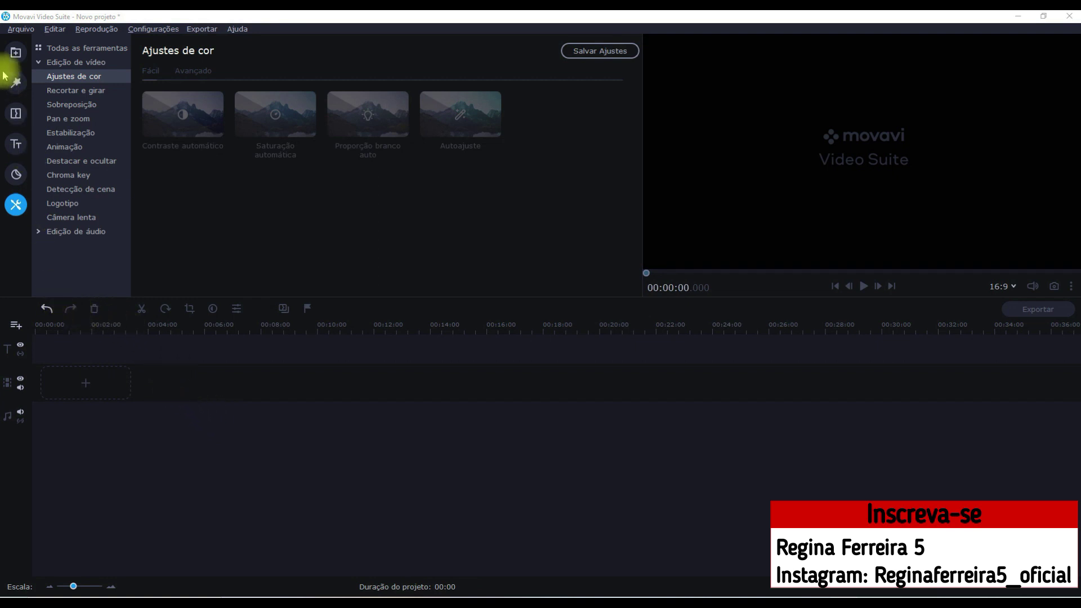
# Place "DSCN1458.MOV" from the media bin on the empty video track and select it at the lake scene.
pyautogui.click(16, 52)
pyautogui.moveTo(181, 92); pyautogui.dragTo(79, 447)
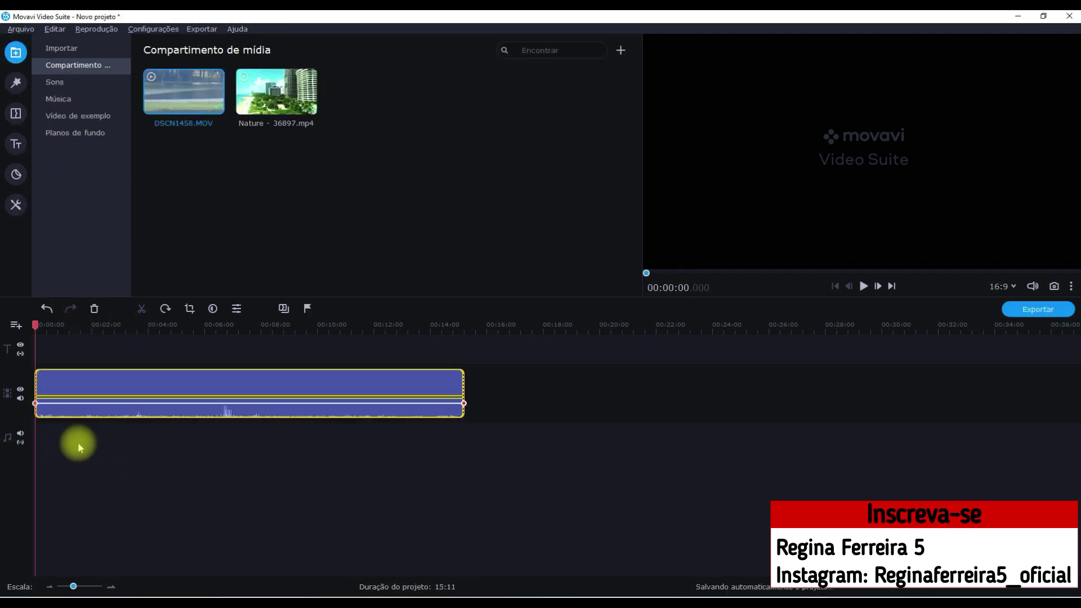
pyautogui.click(91, 393)
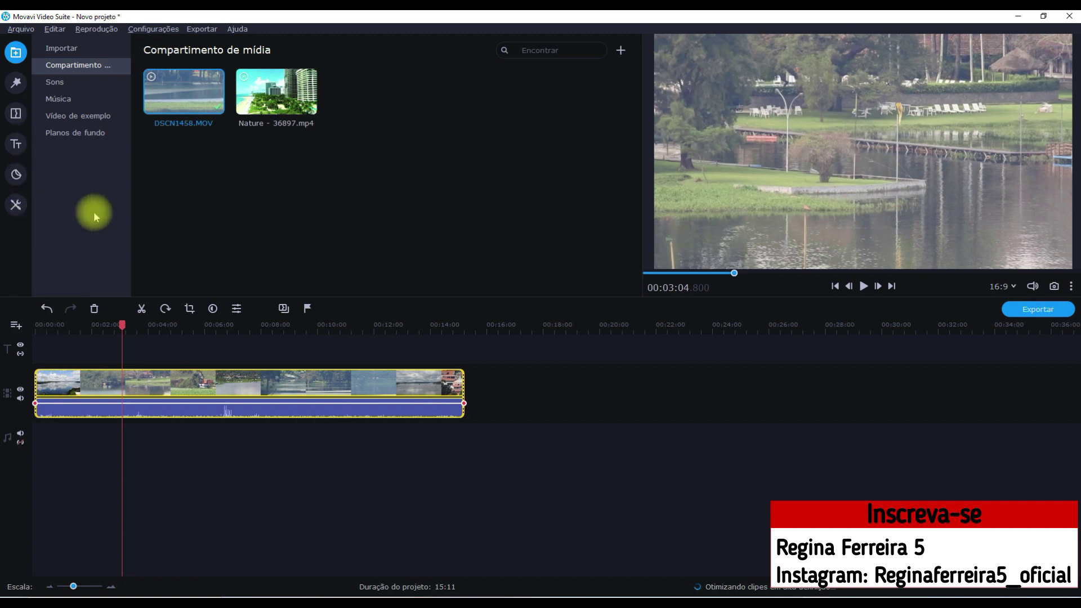
# Set the lake clip's brightness to 14, contrast to 14 and saturation to 2.13 in the advanced color adjustments, and preview it.
pyautogui.click(16, 206)
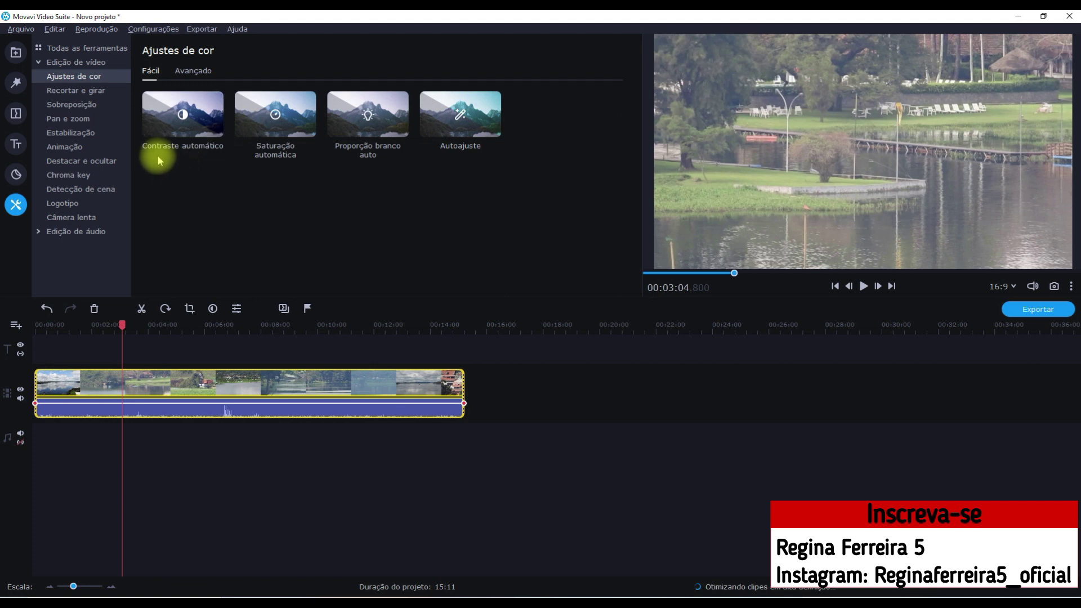
pyautogui.click(191, 72)
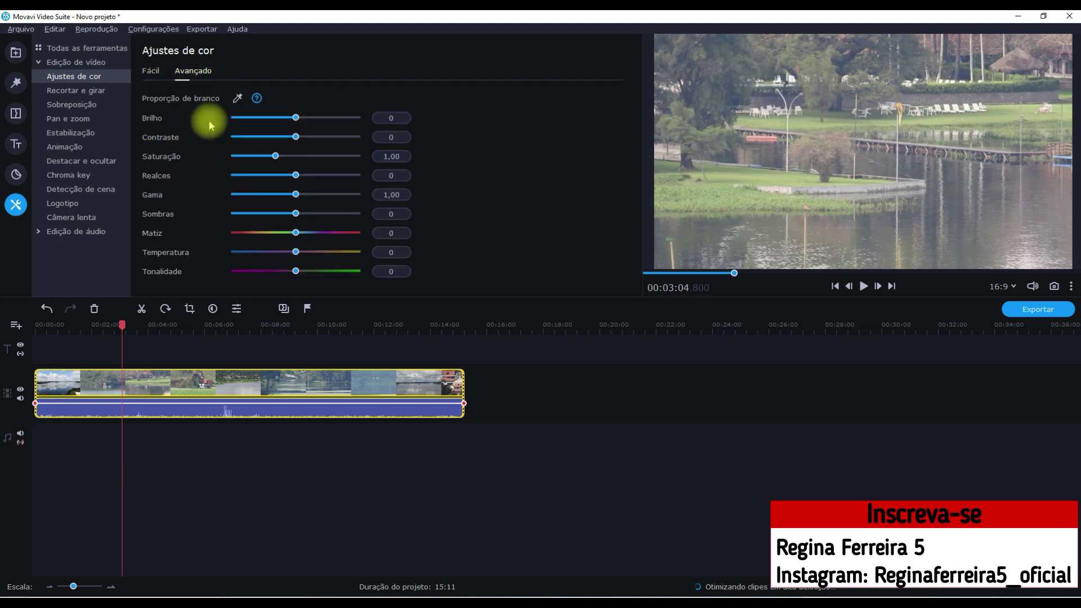
pyautogui.click(276, 156)
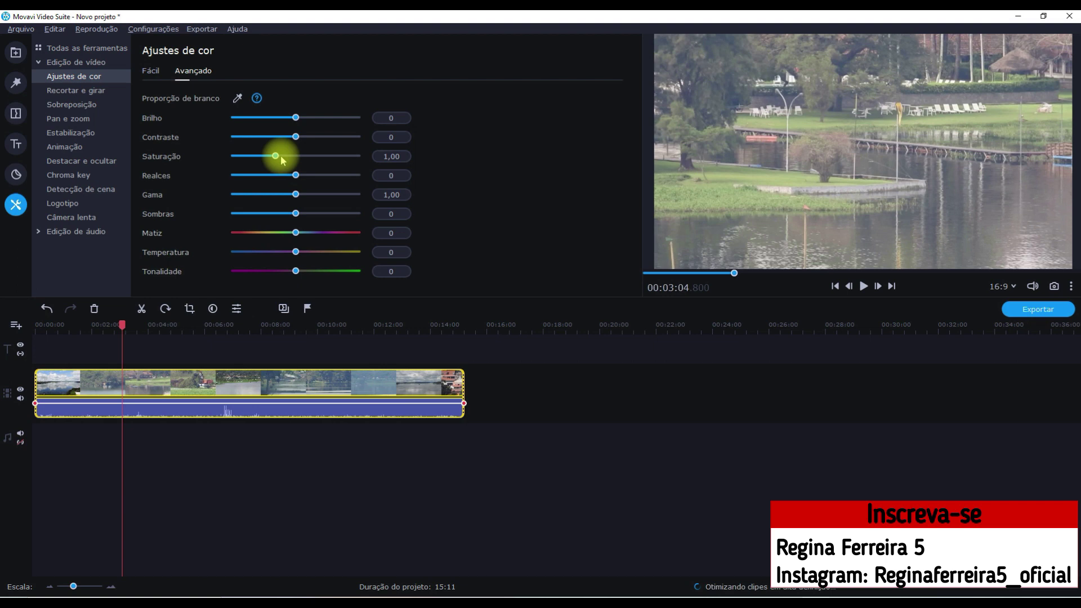
pyautogui.moveTo(281, 160); pyautogui.dragTo(311, 160)
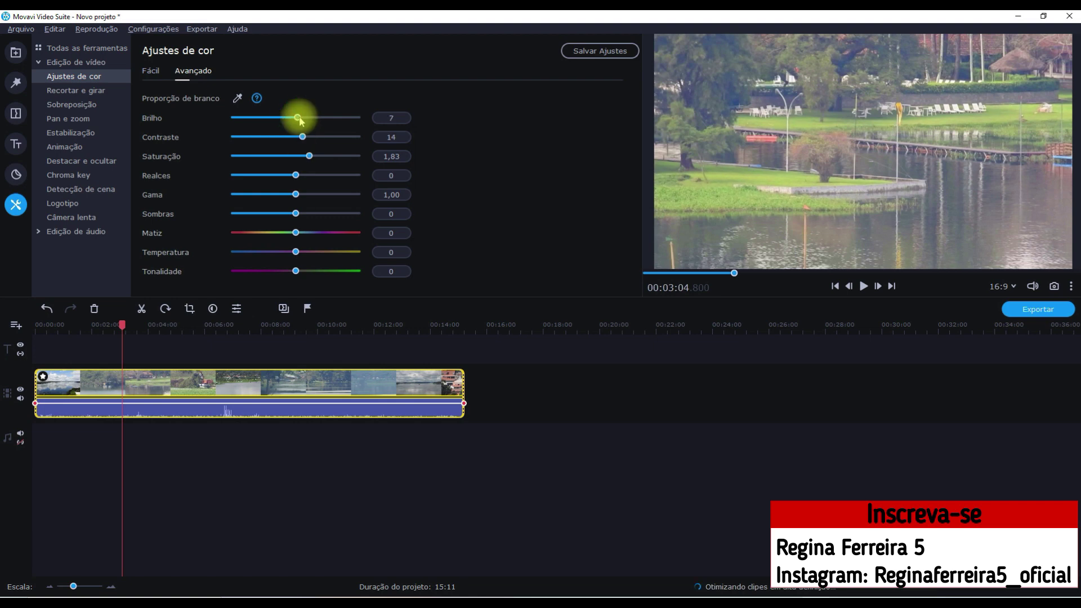
pyautogui.moveTo(298, 118); pyautogui.dragTo(303, 118)
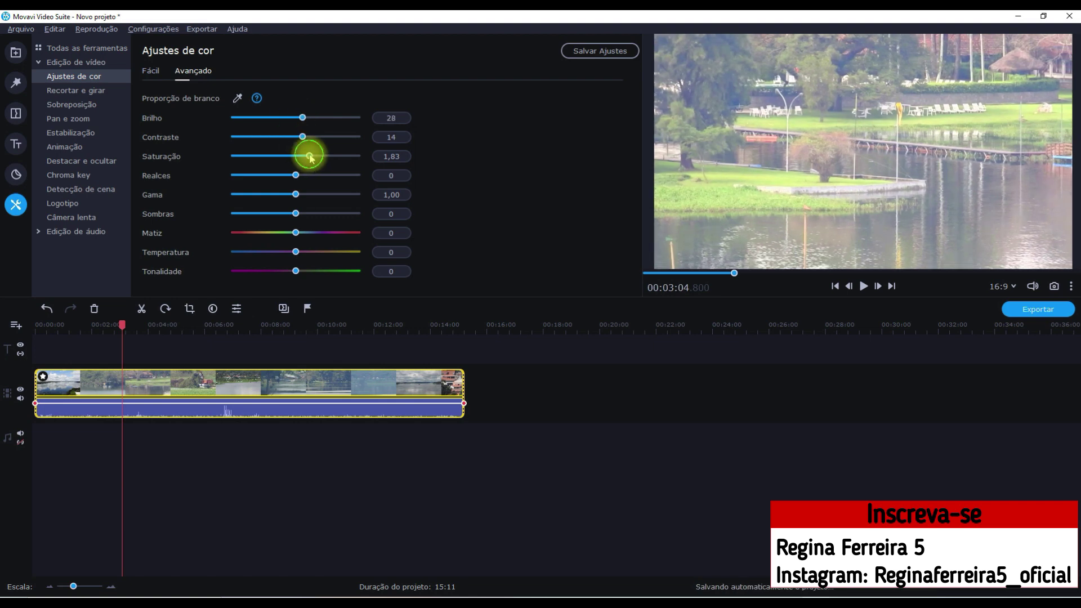
pyautogui.moveTo(309, 156); pyautogui.dragTo(314, 156)
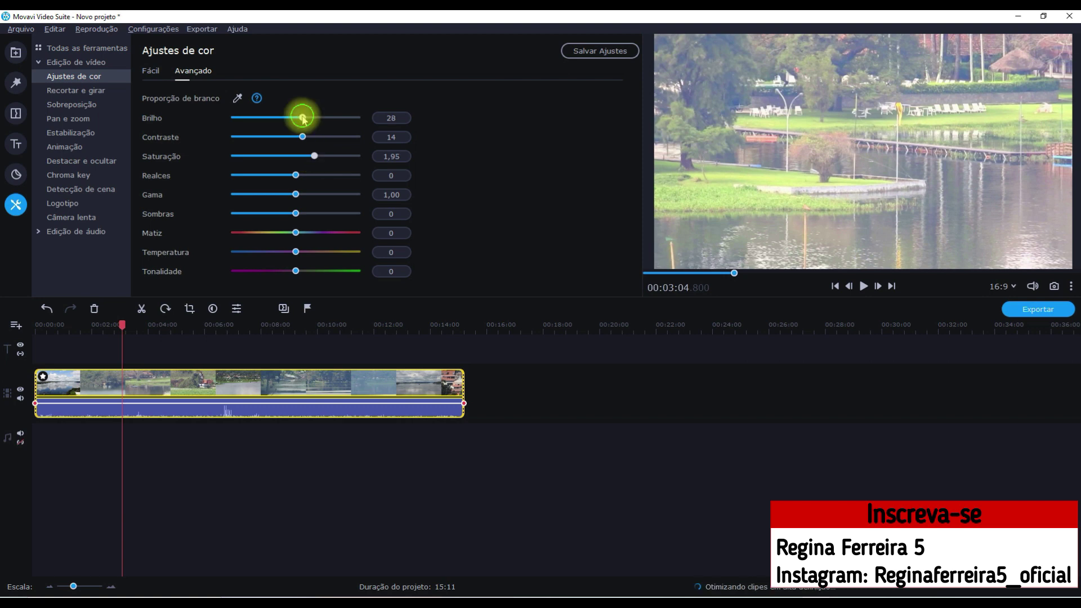
pyautogui.moveTo(302, 118); pyautogui.dragTo(299, 117)
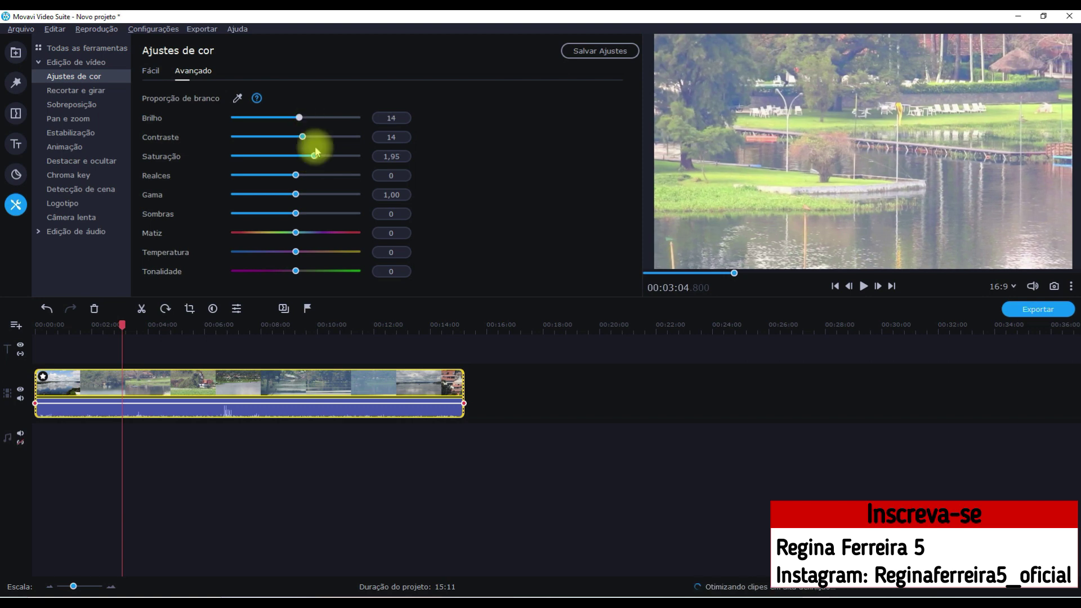
pyautogui.moveTo(314, 156); pyautogui.dragTo(319, 157)
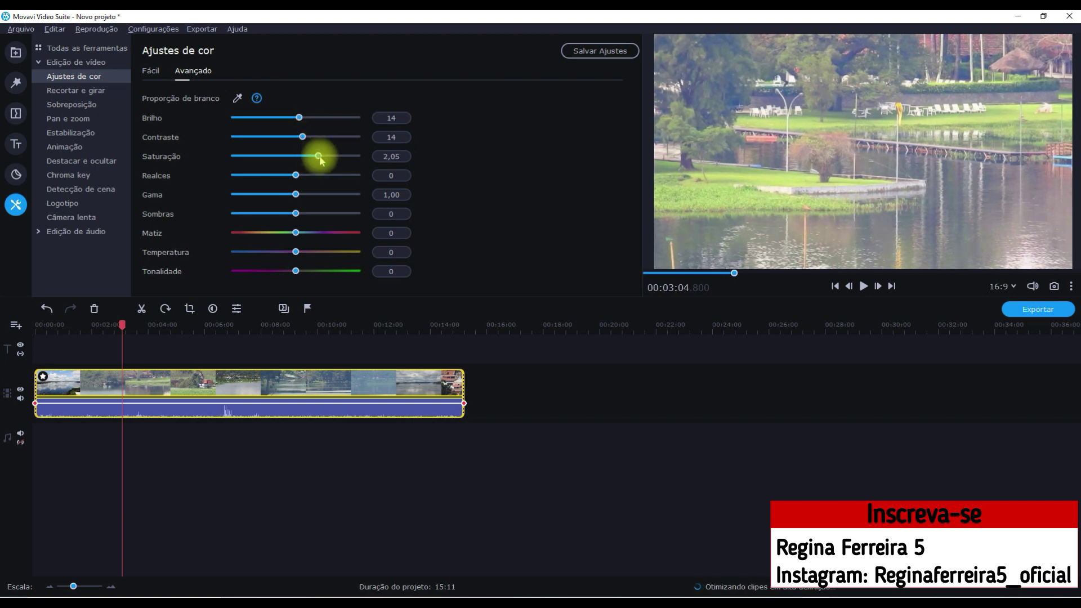
pyautogui.moveTo(321, 160); pyautogui.dragTo(323, 160)
pyautogui.click(864, 286)
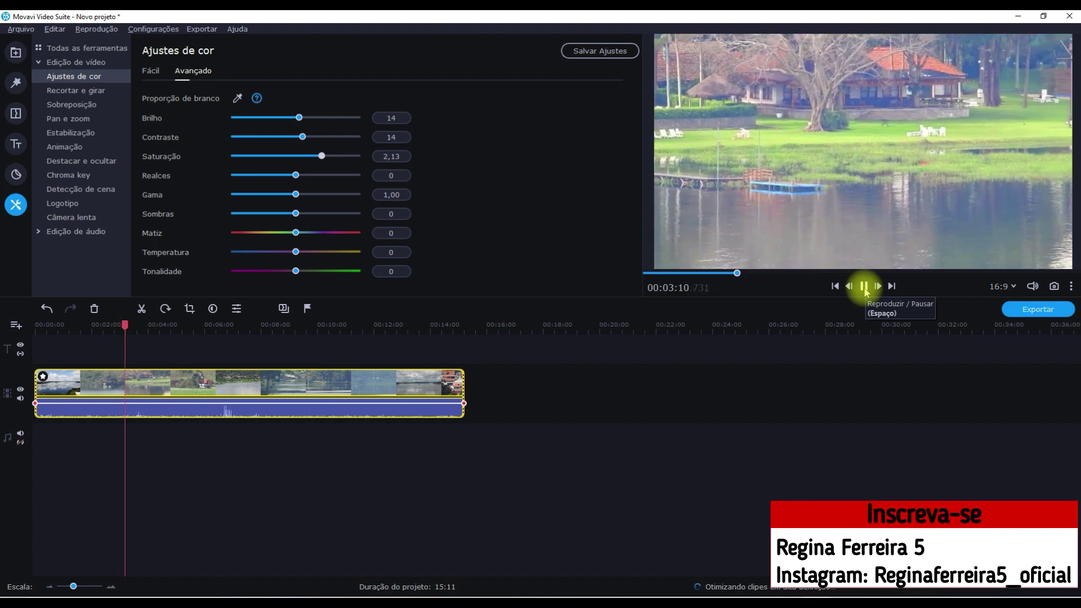
pyautogui.click(864, 286)
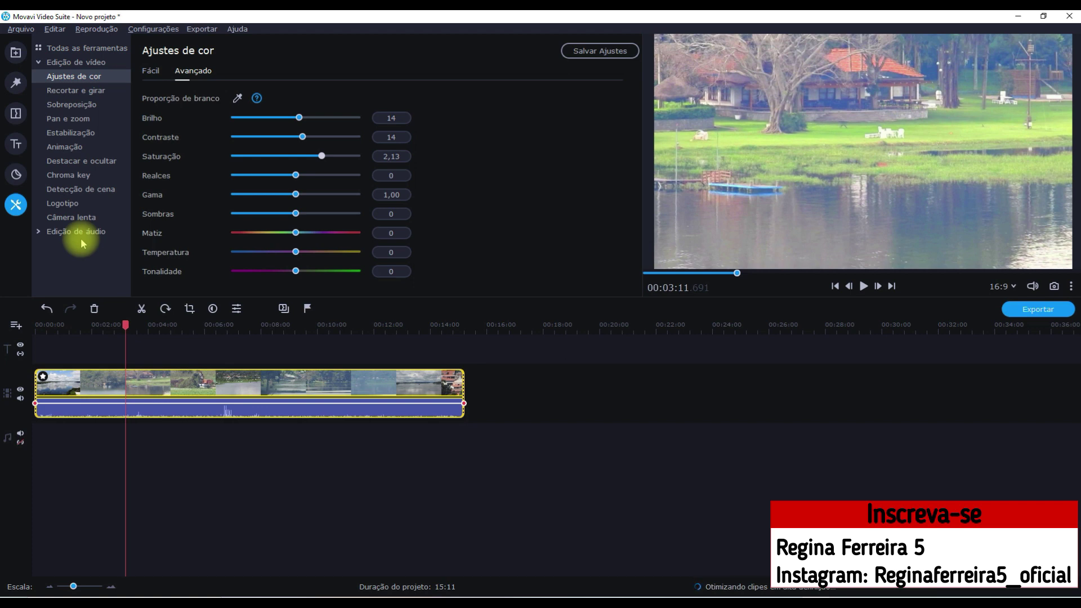
# Speed up the lake clip to 233% in its clip properties.
pyautogui.click(119, 385)
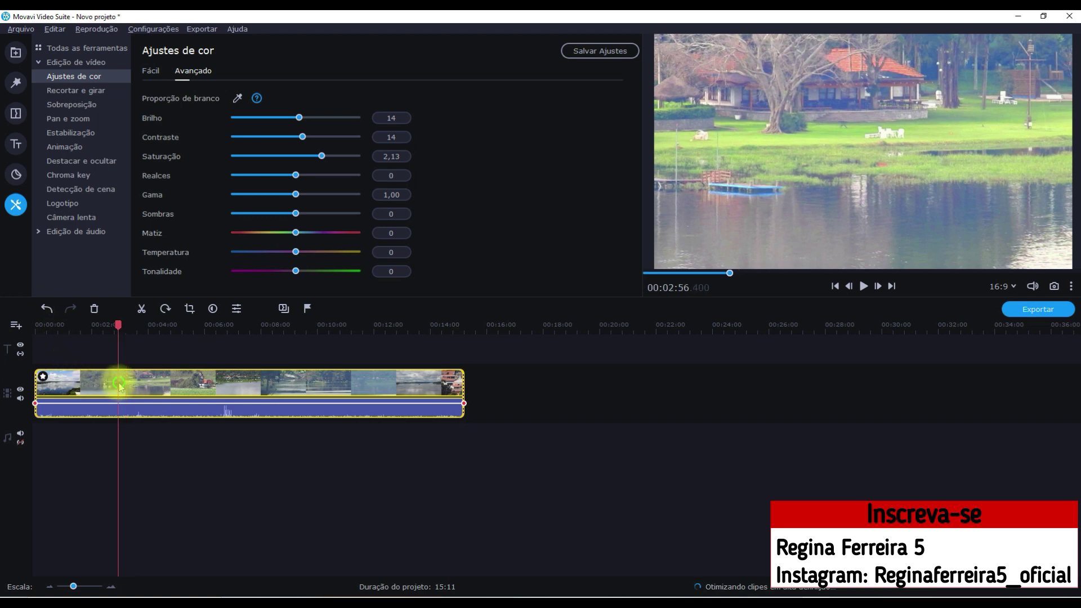
pyautogui.doubleClick(118, 384)
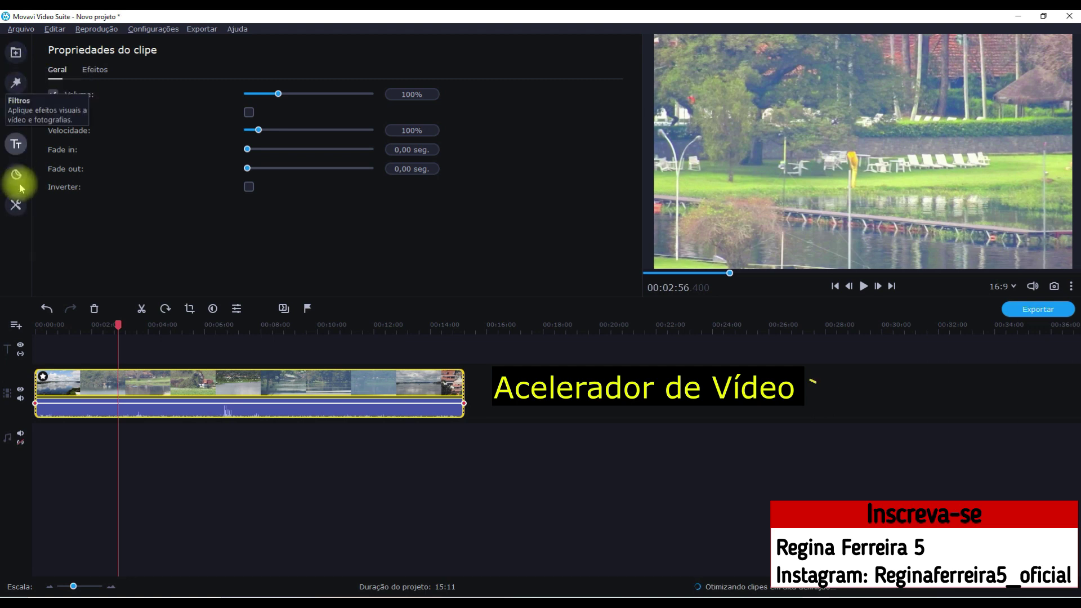
pyautogui.click(176, 390)
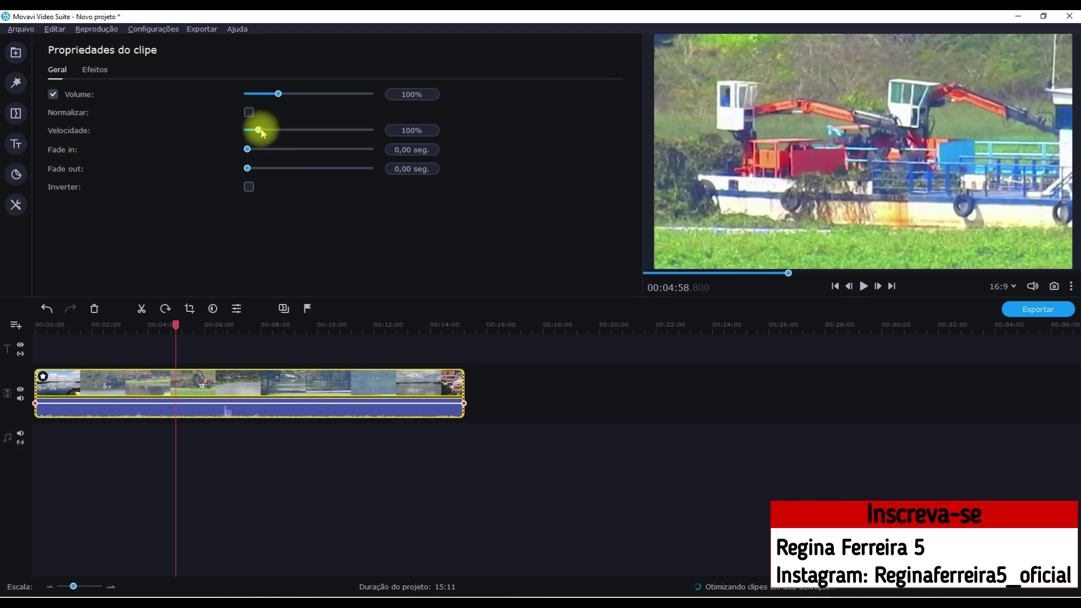
pyautogui.moveTo(261, 131); pyautogui.dragTo(275, 132)
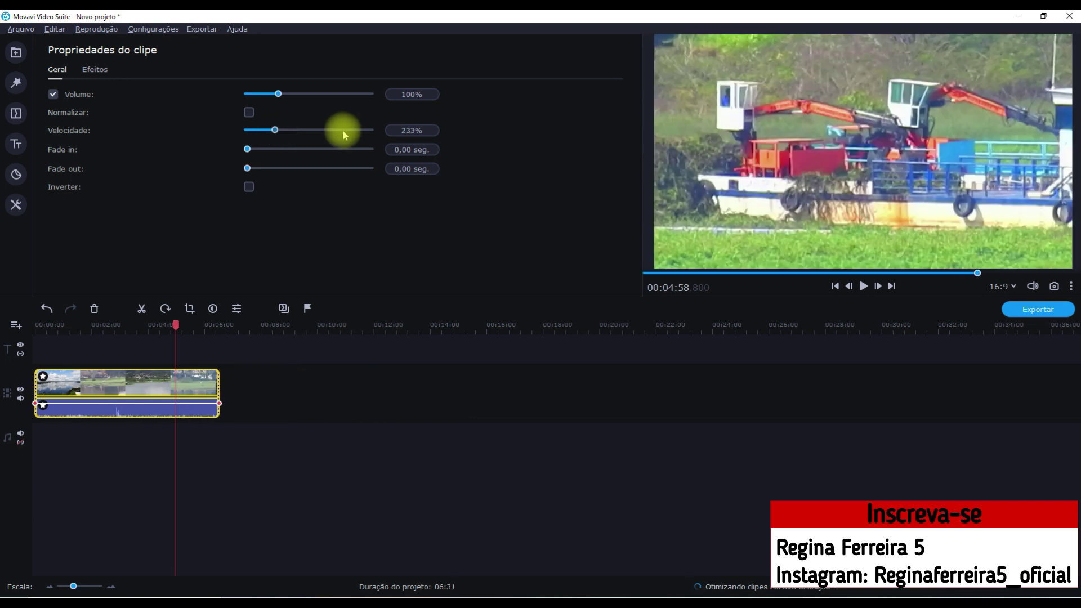
pyautogui.moveTo(344, 134); pyautogui.dragTo(386, 137)
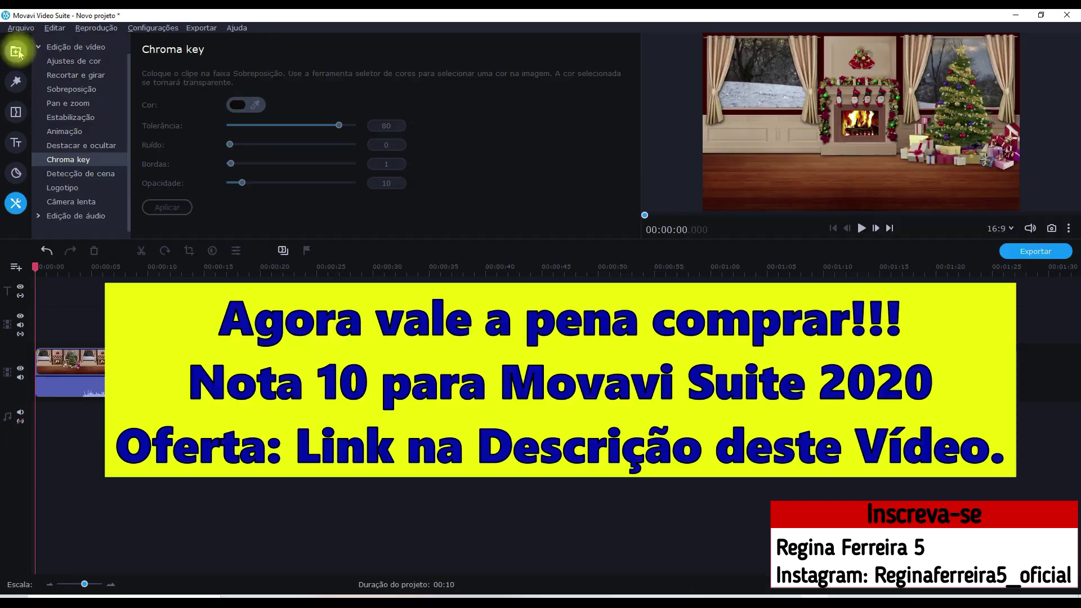
# Open the media bin of the Christmas studio project.
pyautogui.click(16, 51)
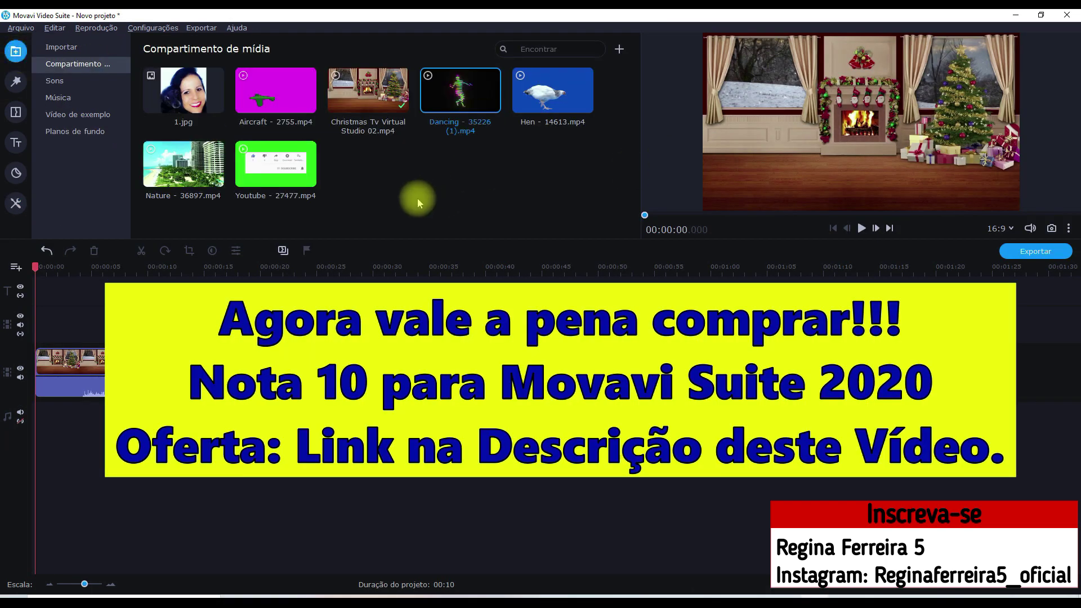